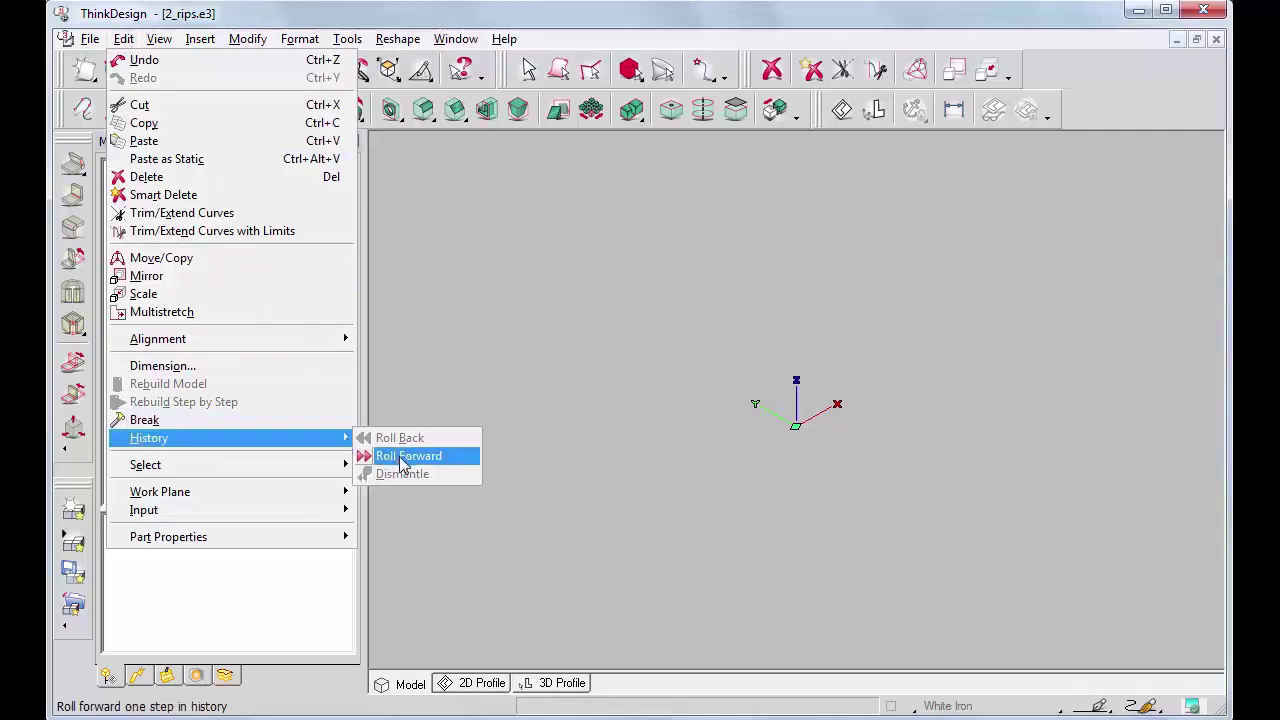
# Step: Roll the model history forward one event at a time through the base 2D profile and the linear sweep
pyautogui.click(400, 456)
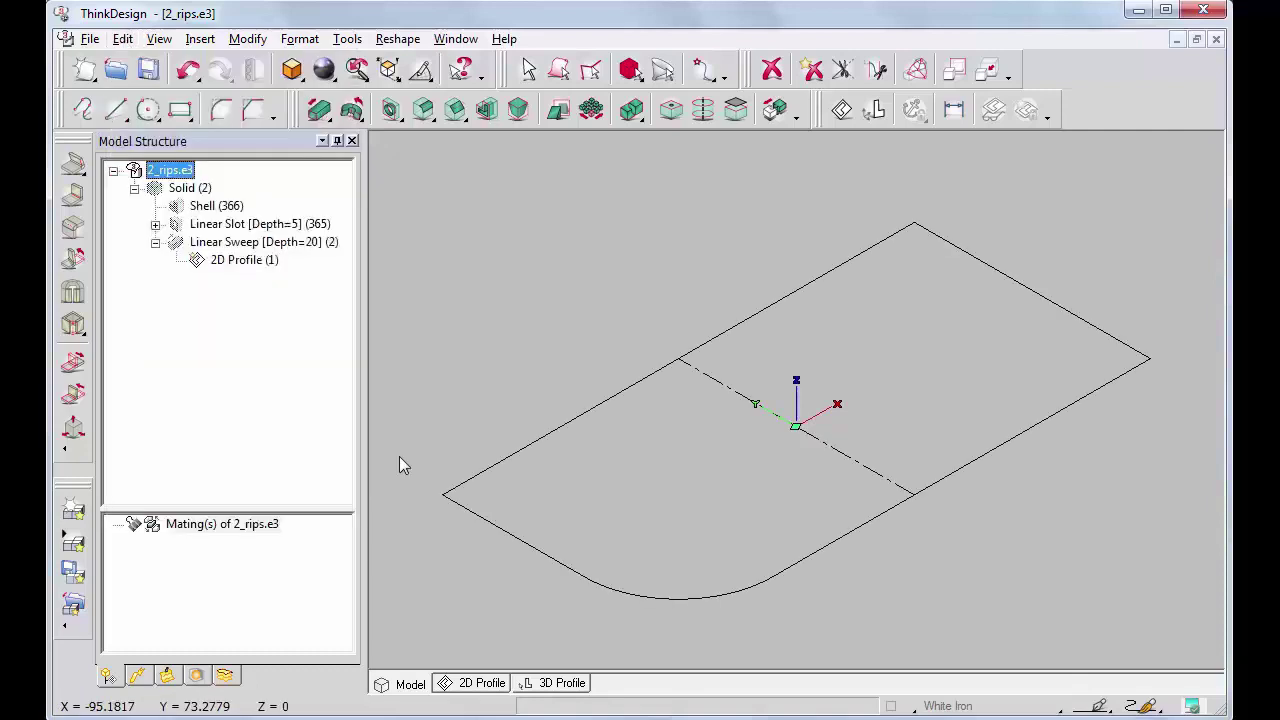
pyautogui.click(123, 39)
pyautogui.moveTo(347, 443)
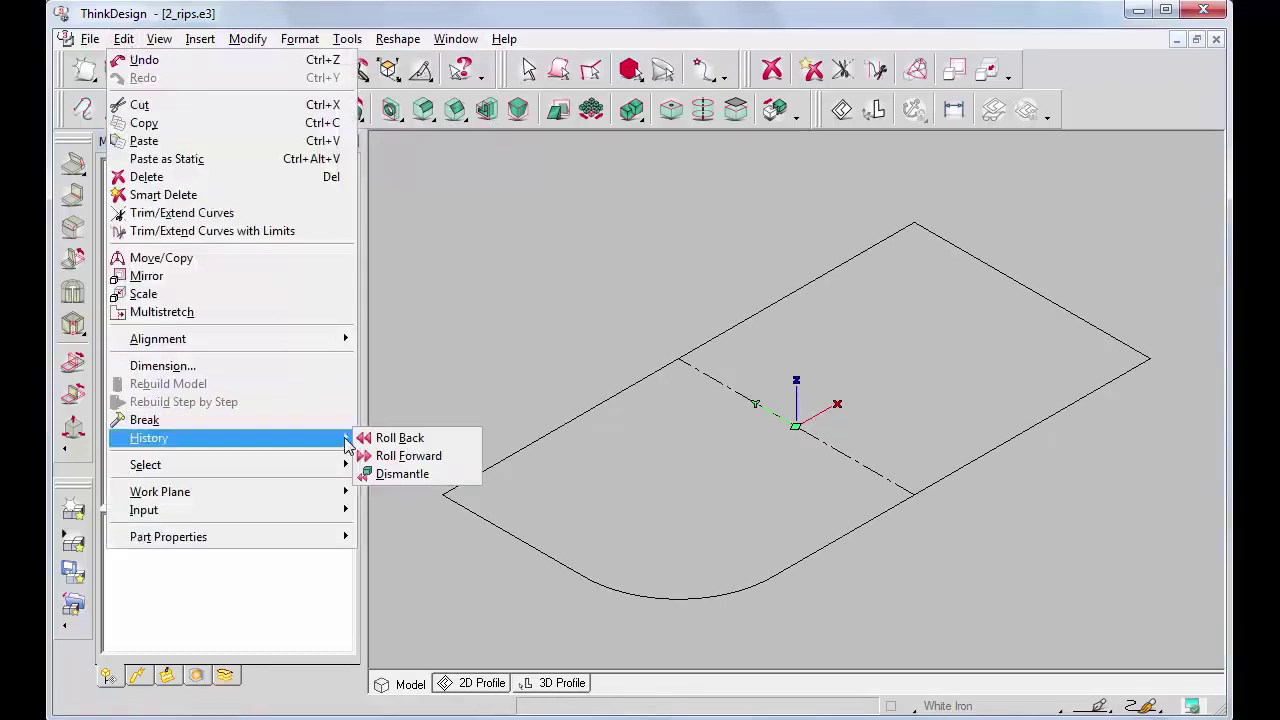
pyautogui.click(400, 457)
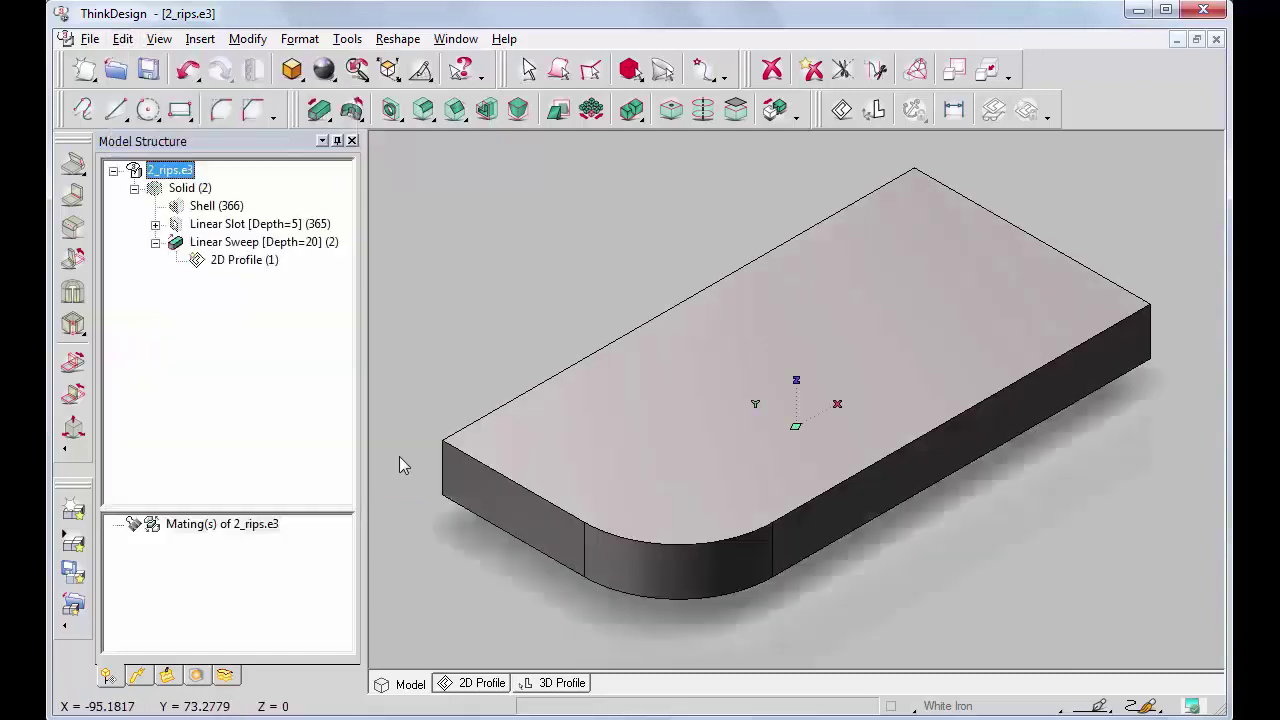
# Step: Roll the history forward through the inset outline on the plate's upper face and the linear slot cut from it
pyautogui.click(123, 39)
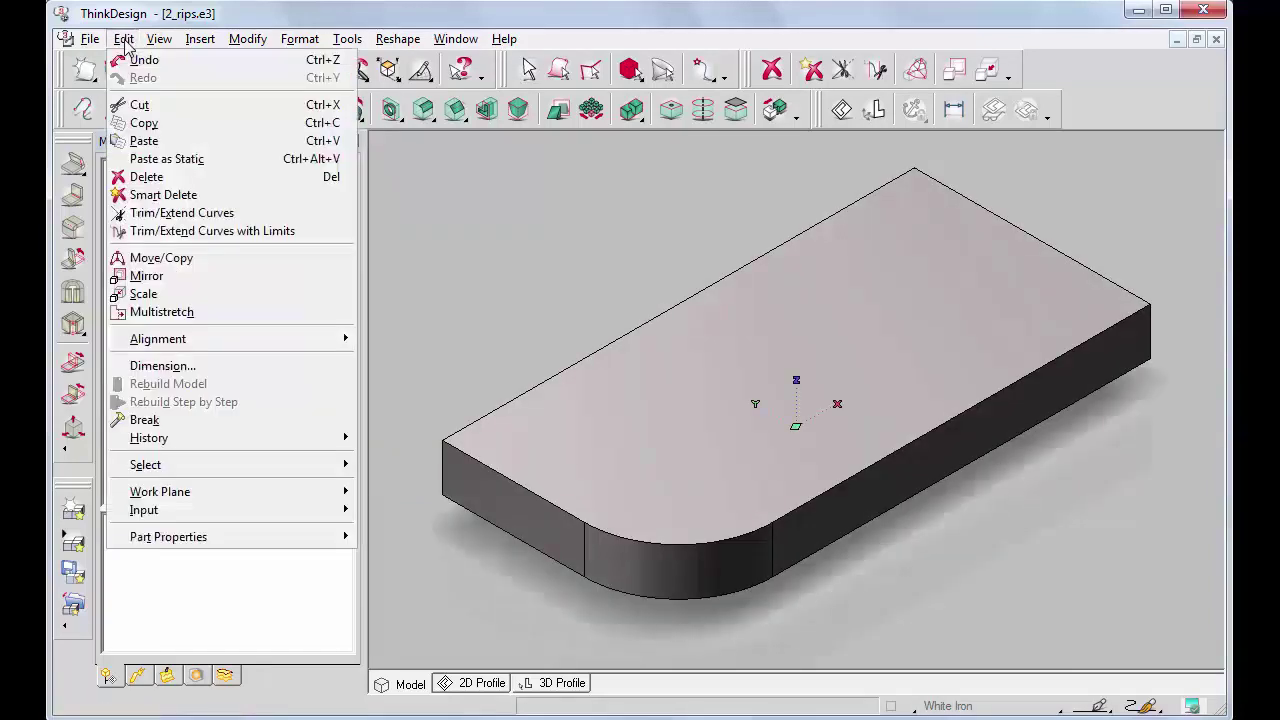
pyautogui.moveTo(347, 443)
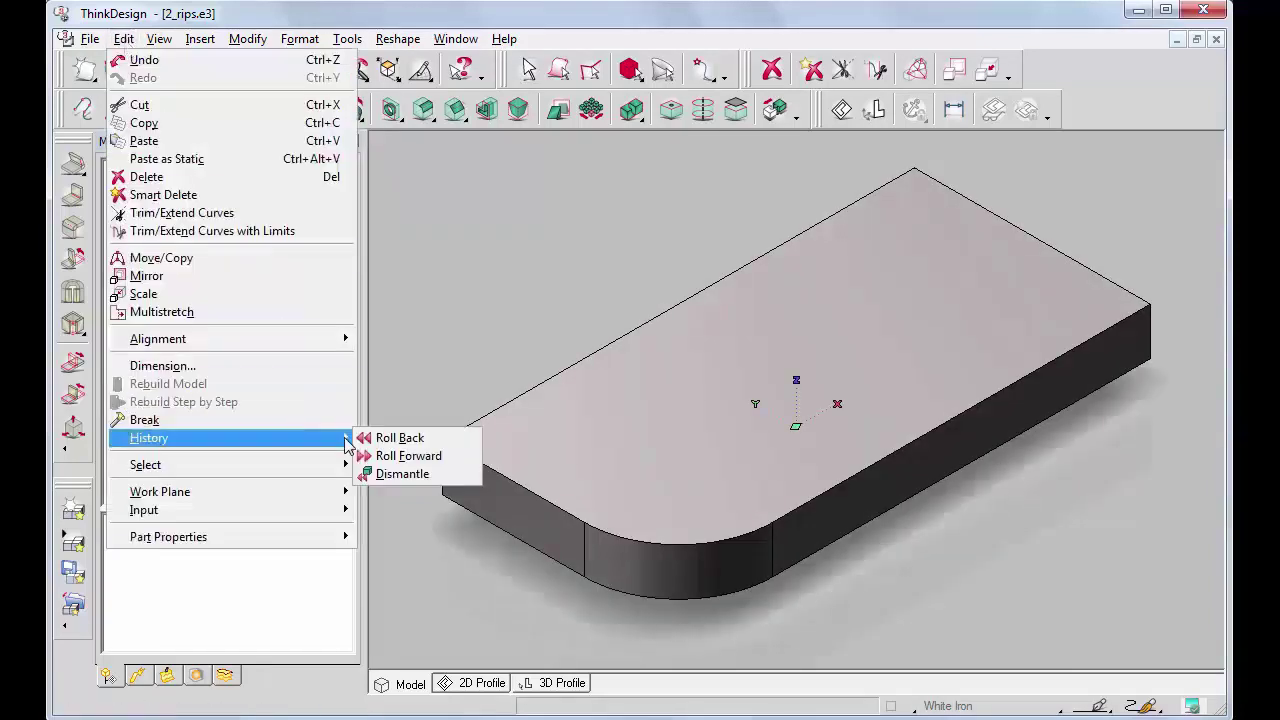
pyautogui.click(400, 456)
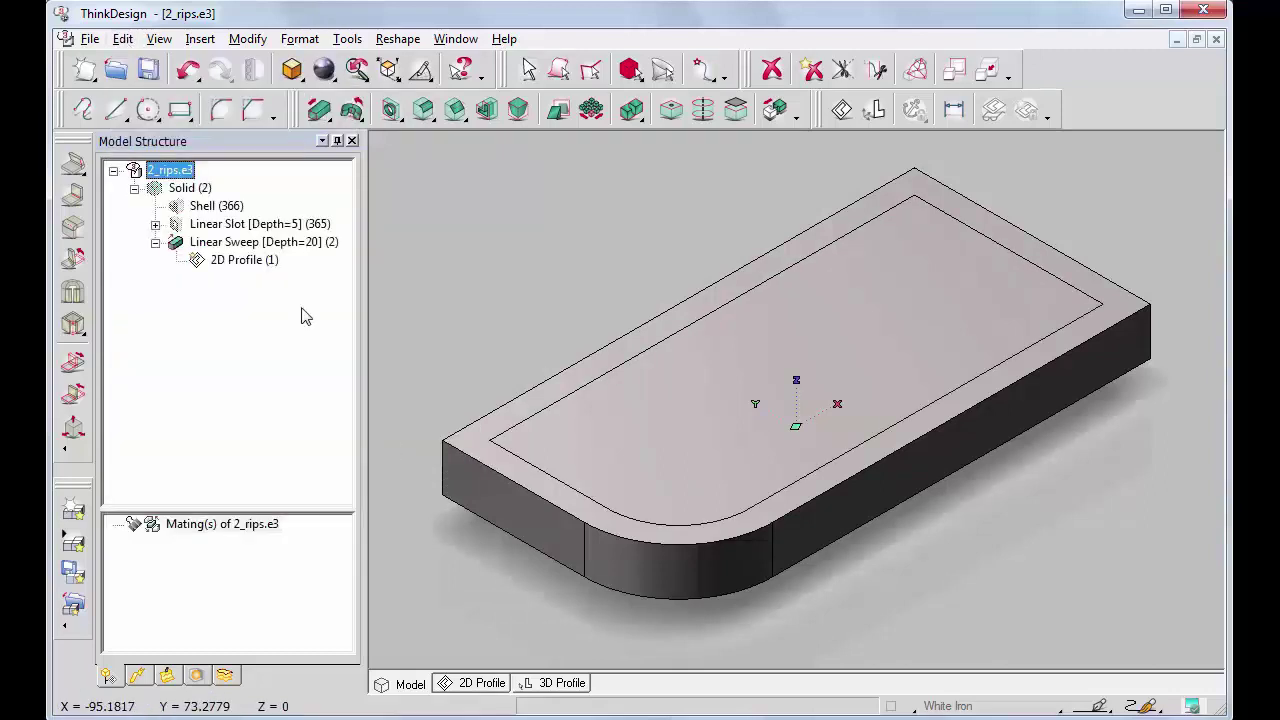
pyautogui.click(124, 40)
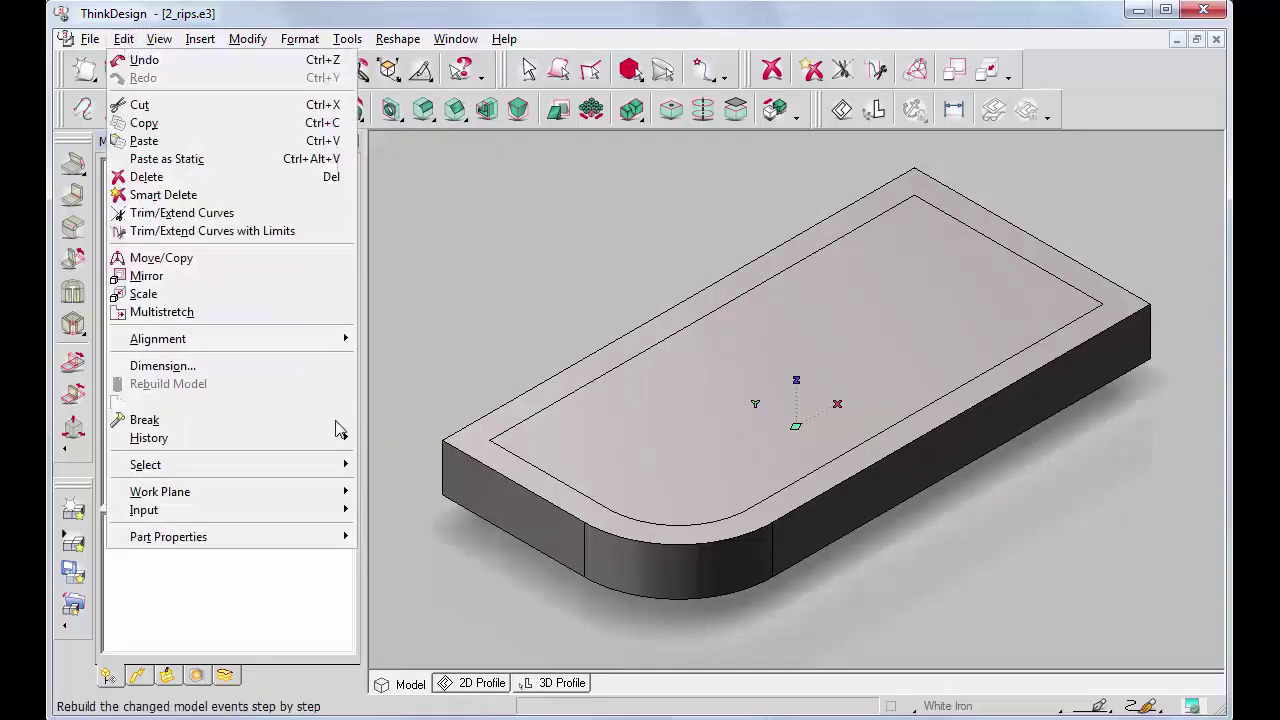
pyautogui.moveTo(348, 446)
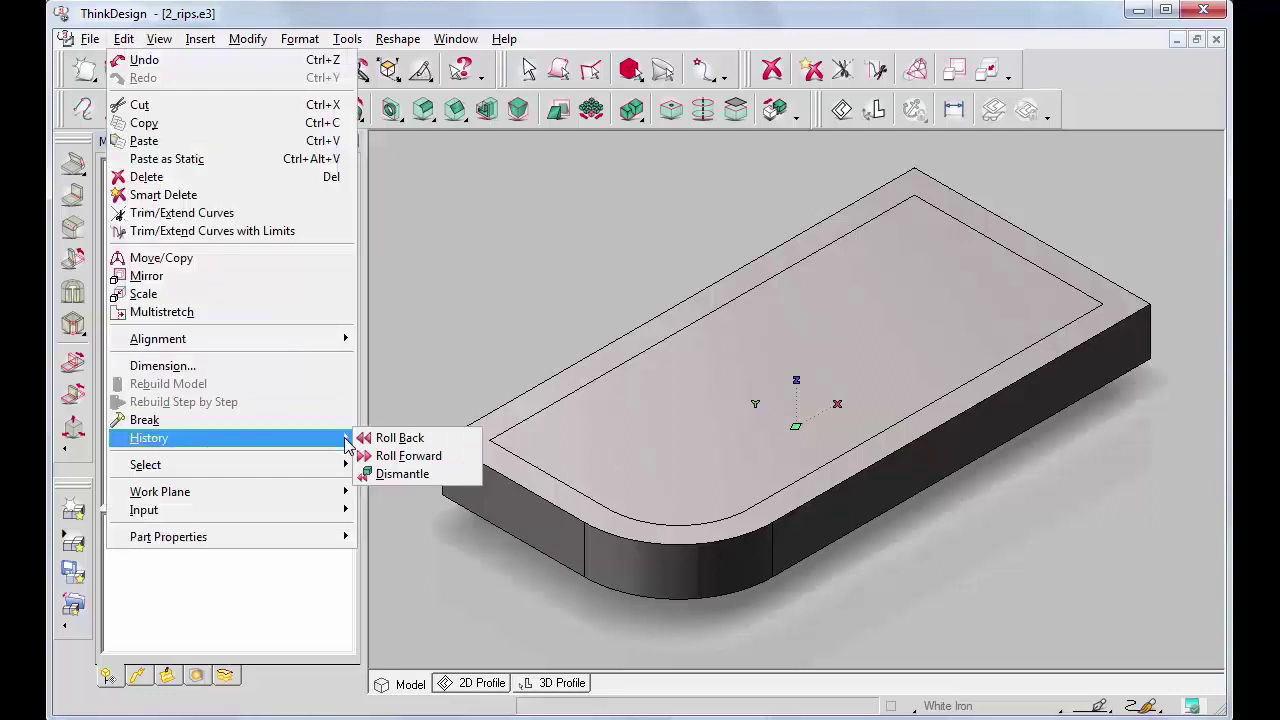
pyautogui.click(400, 456)
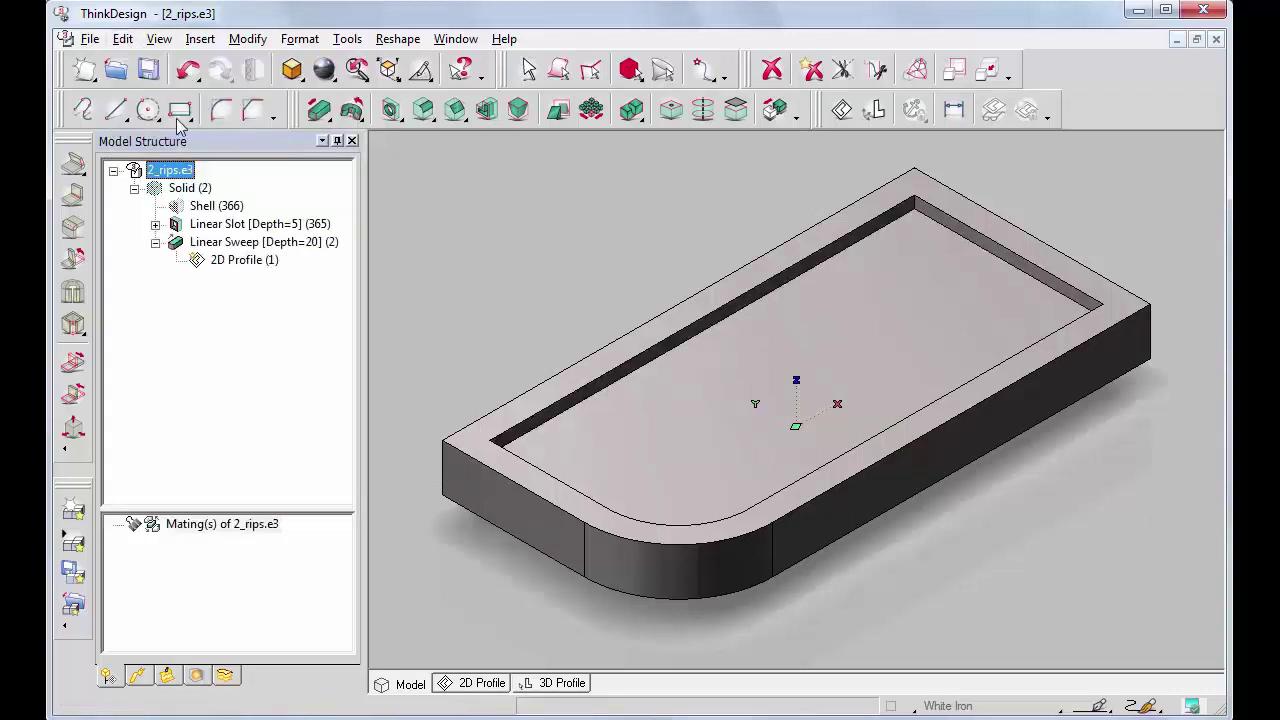
# Step: Roll the history forward through the Shell feature to the end of the model history
pyautogui.click(124, 42)
pyautogui.moveTo(348, 446)
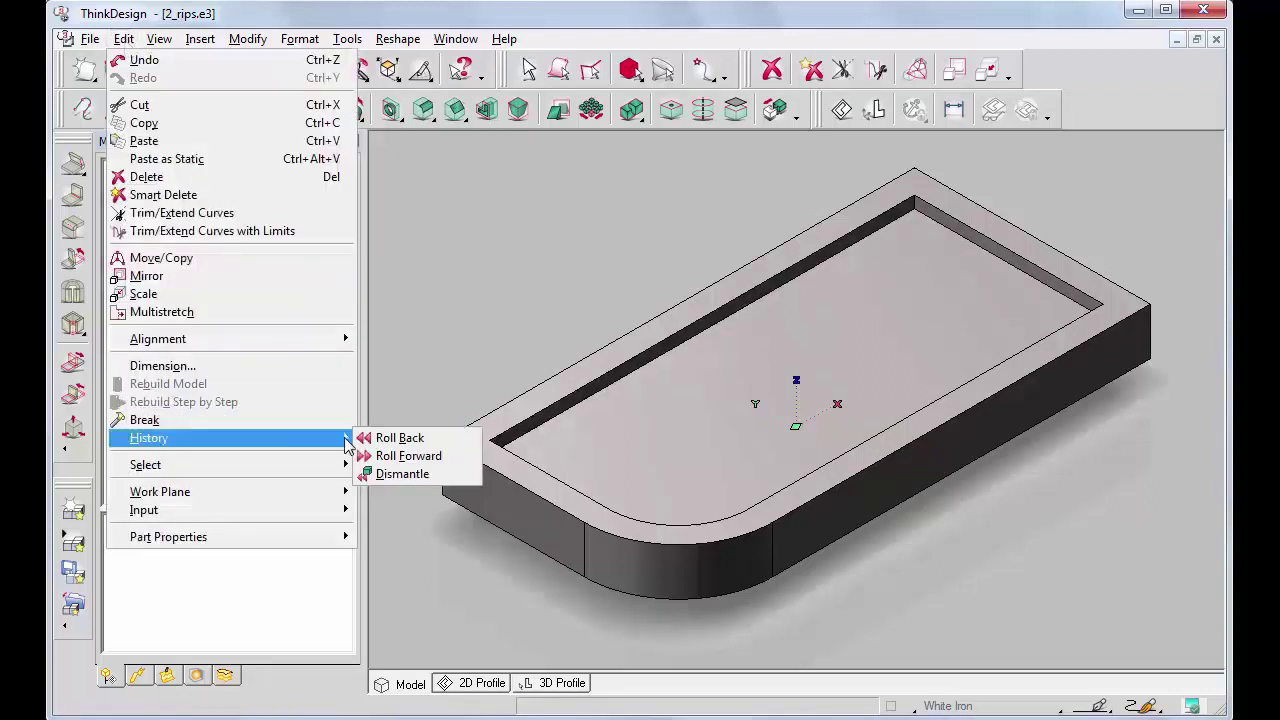
pyautogui.click(400, 456)
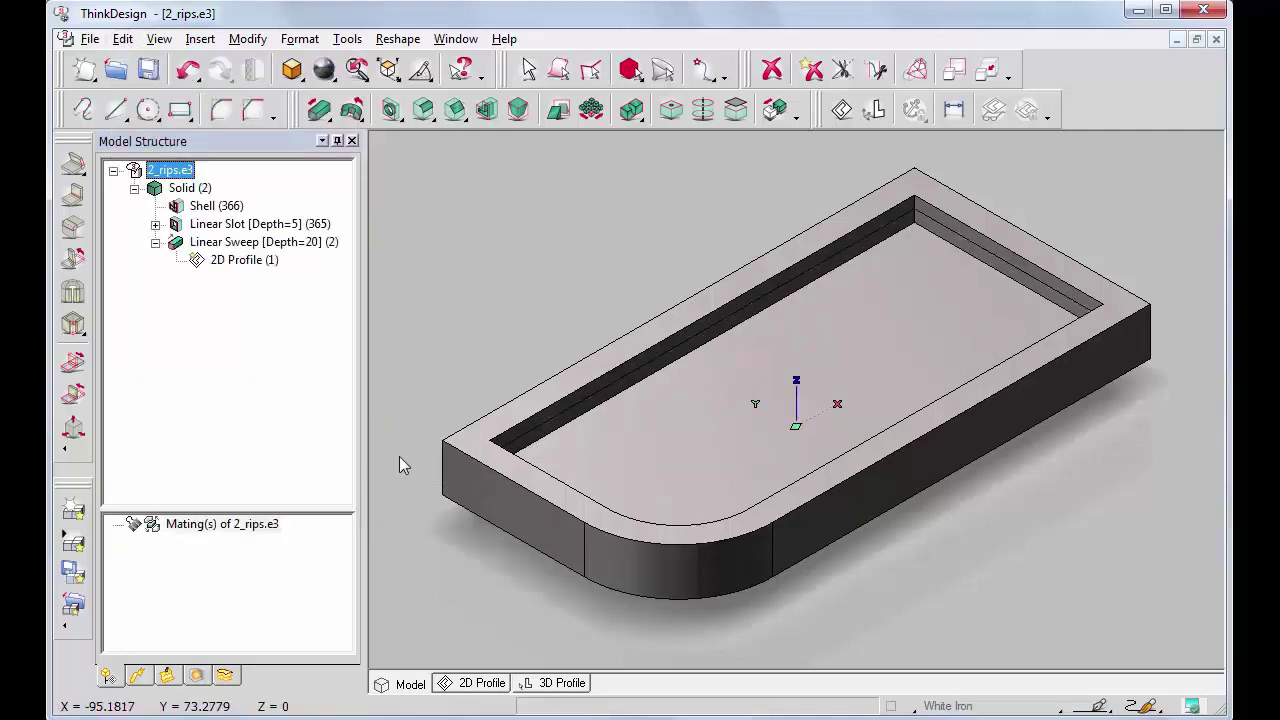
pyautogui.click(124, 40)
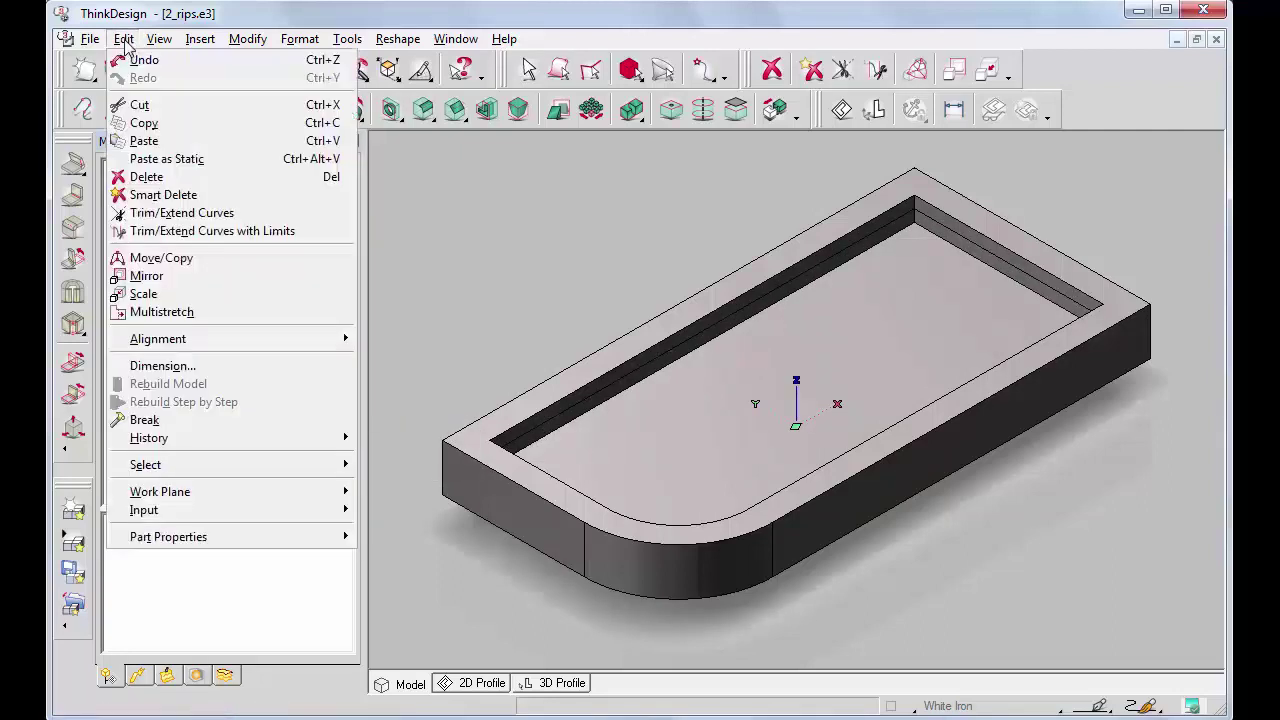
pyautogui.moveTo(348, 446)
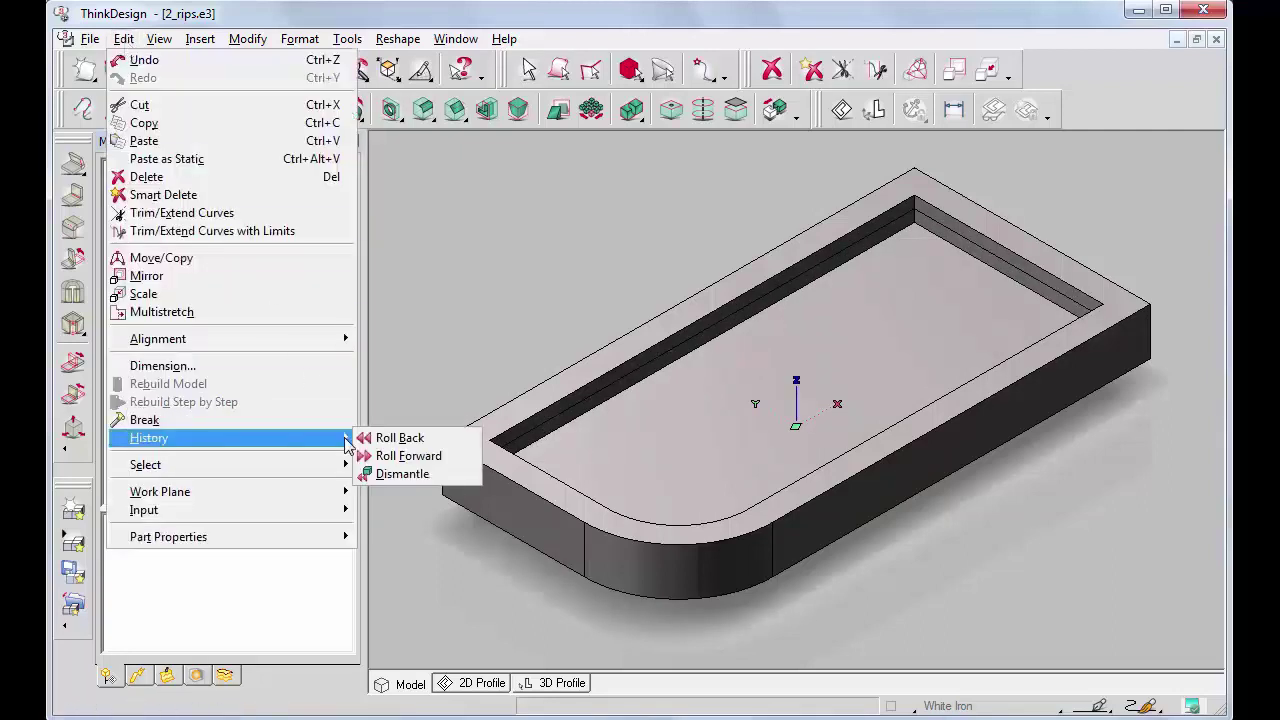
pyautogui.click(400, 456)
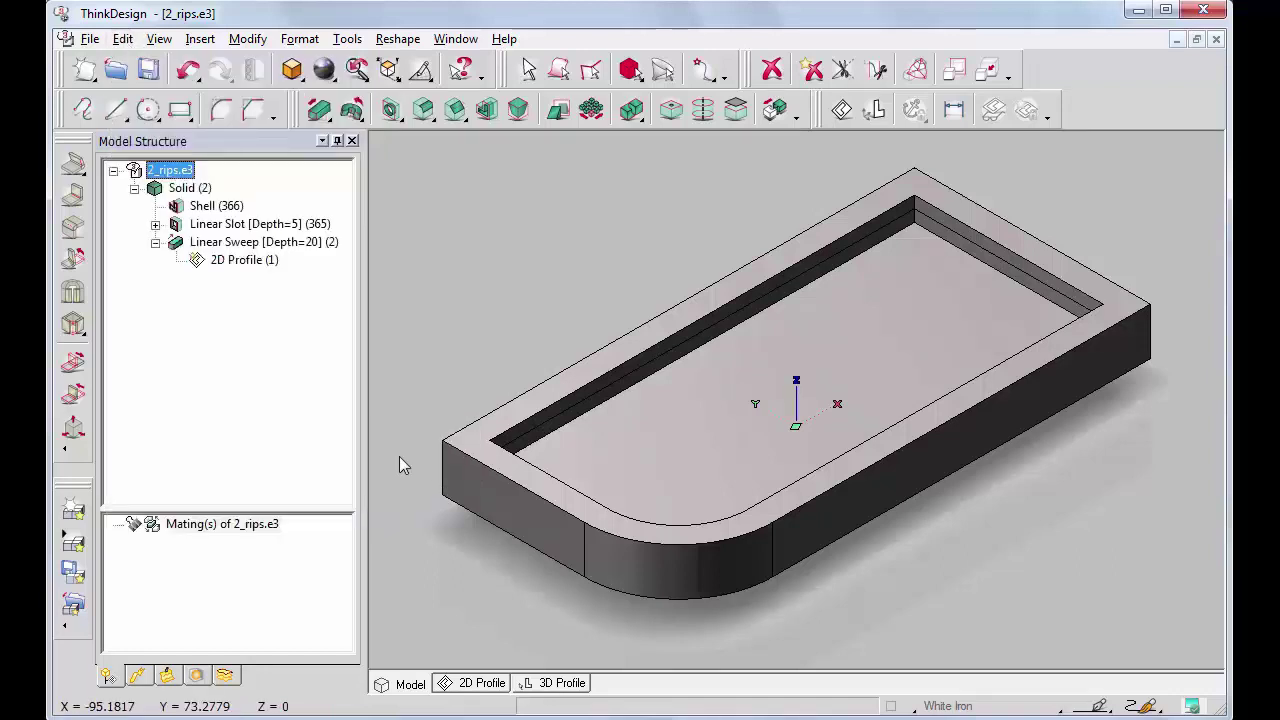
# Step: Open the Named Views orientation palette and turn the isometric view to bring a sharp corner away from the rounded one to the front
pyautogui.click(160, 40)
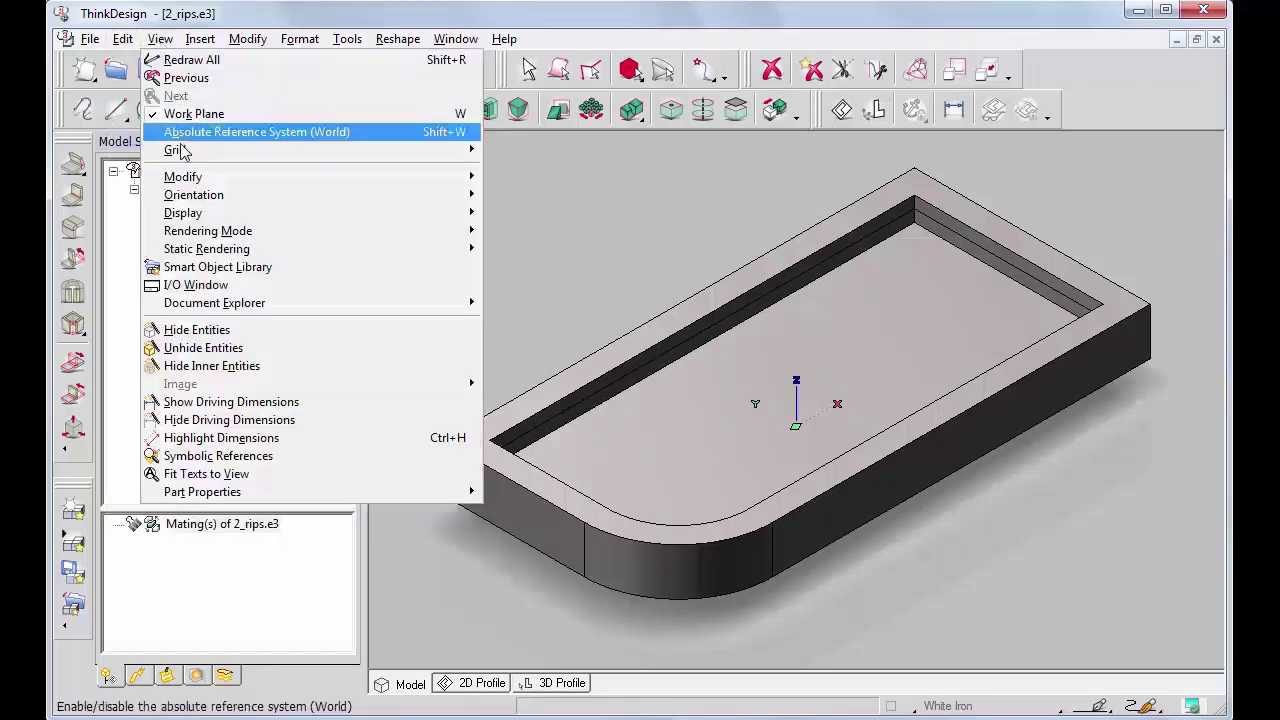
pyautogui.moveTo(194, 200)
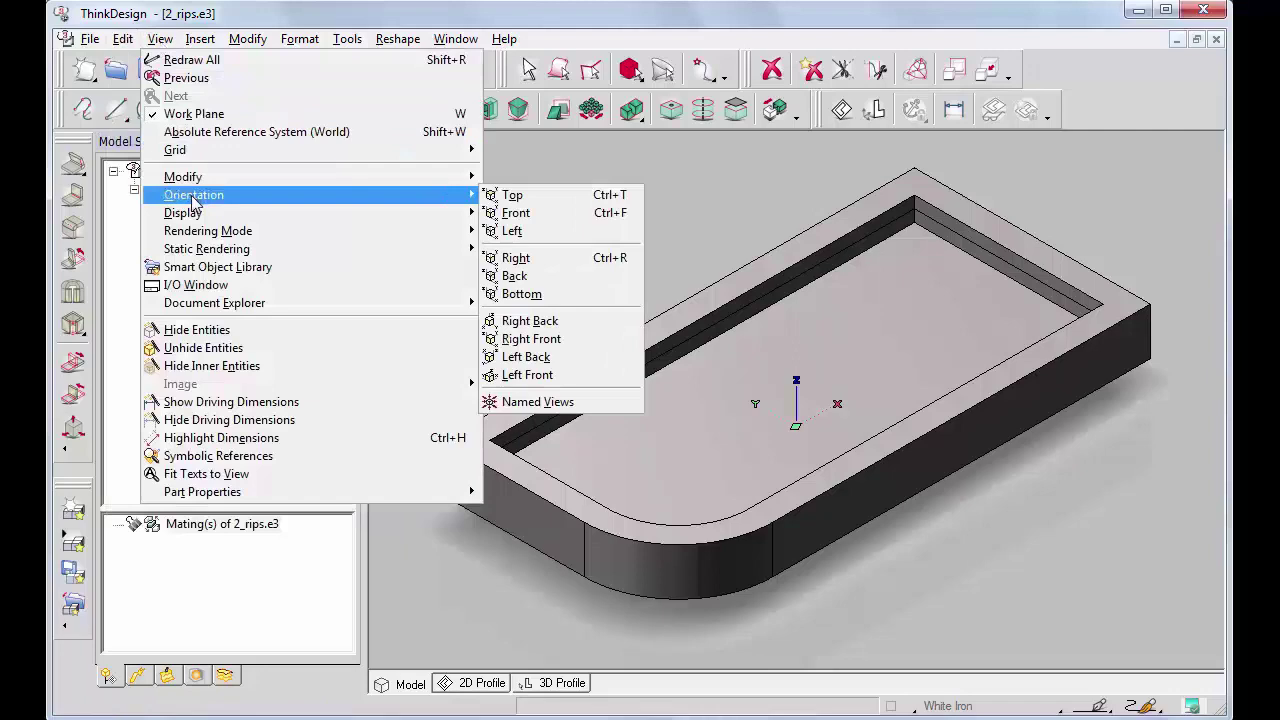
pyautogui.click(531, 400)
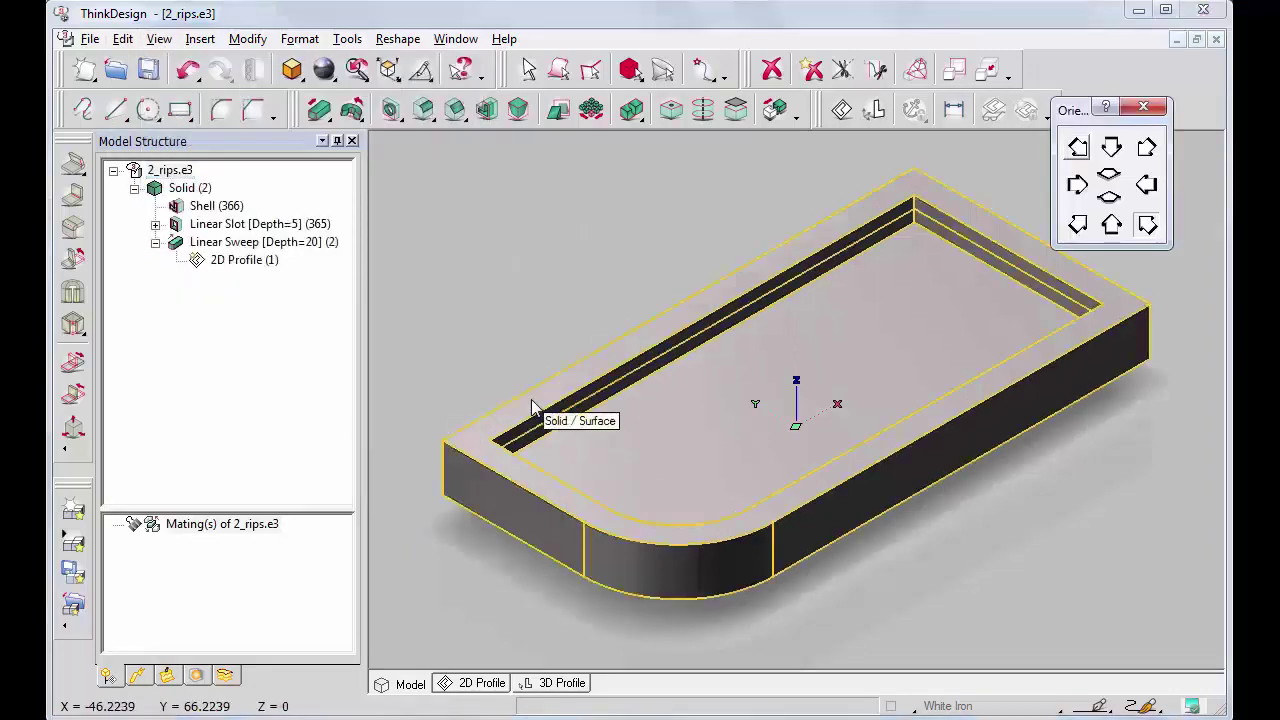
pyautogui.click(1147, 226)
pyautogui.click(1147, 226)
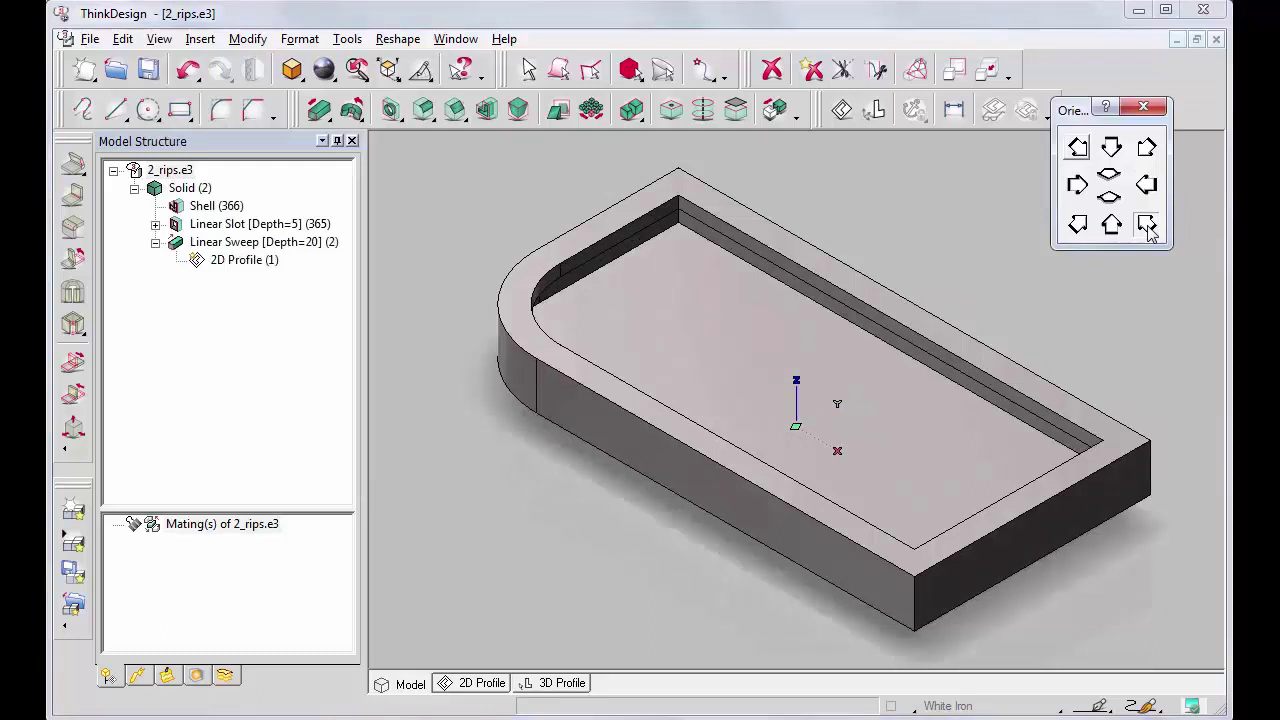
# Step: Create a symmetric Sketched Rip by 2 points across the rim's nearest corner, from outer to inner corner point, on the upper rim face
pyautogui.click(85, 342)
pyautogui.click(108, 368)
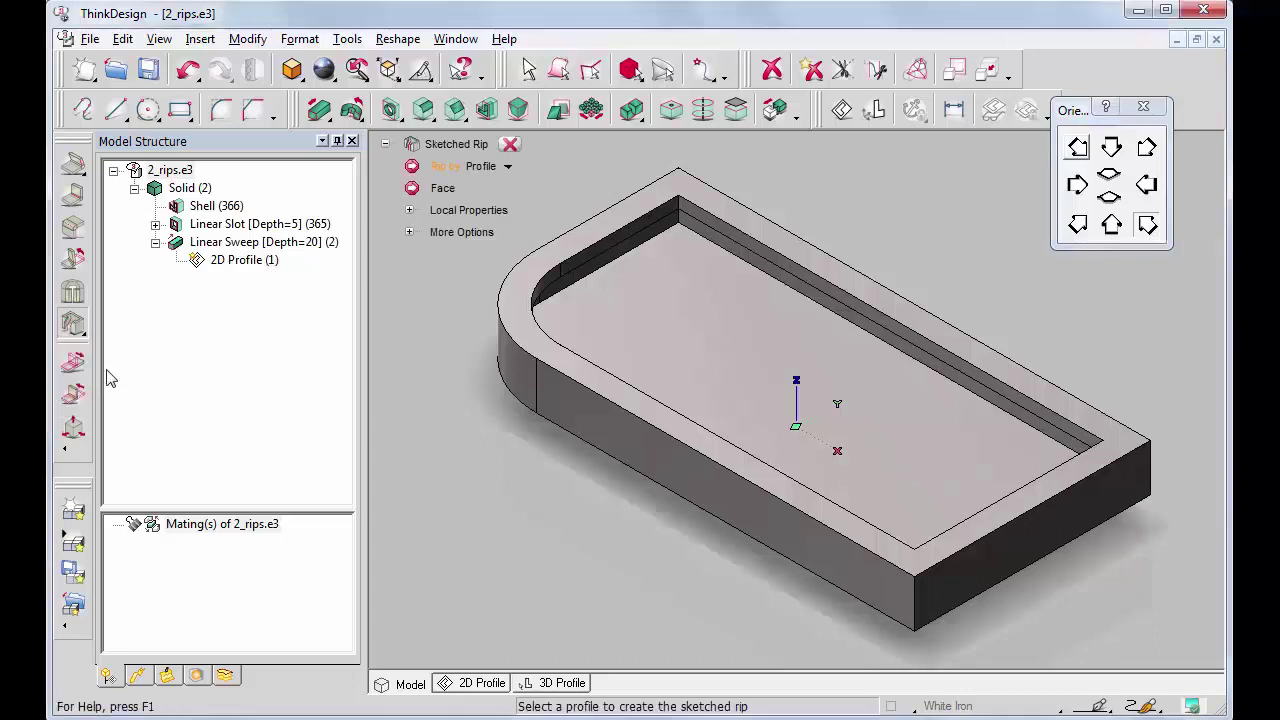
pyautogui.click(507, 166)
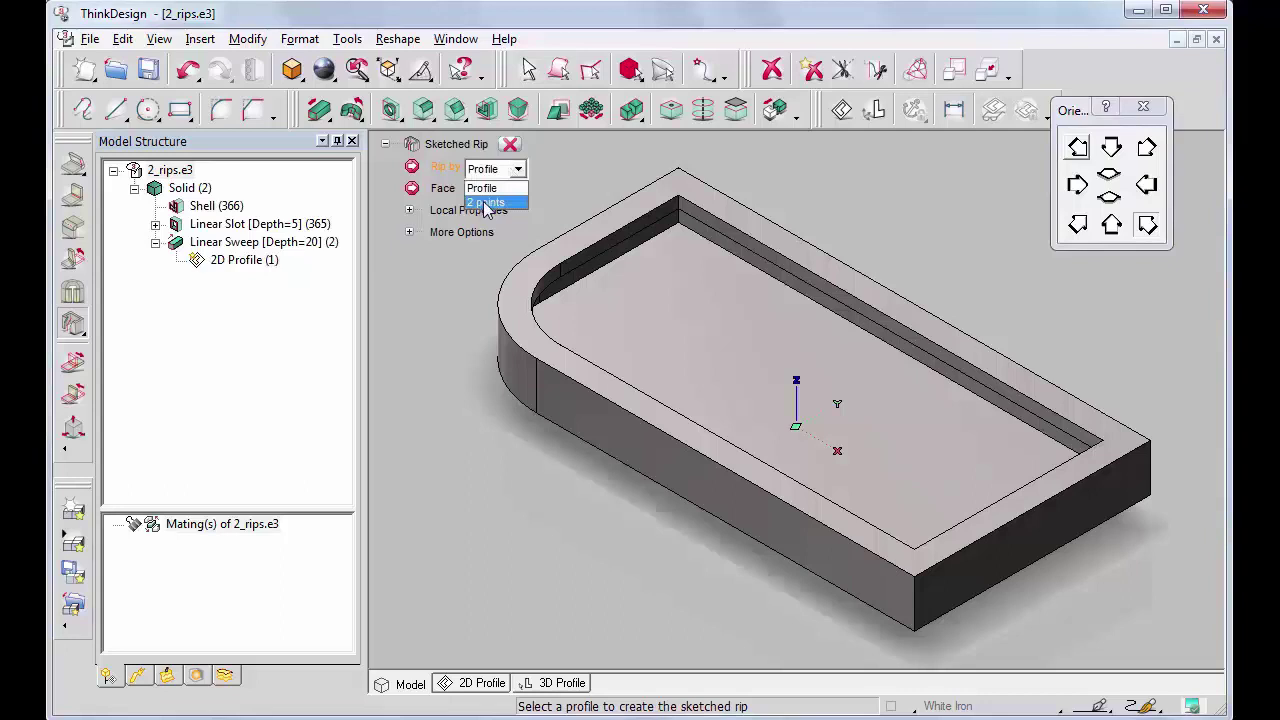
pyautogui.click(485, 203)
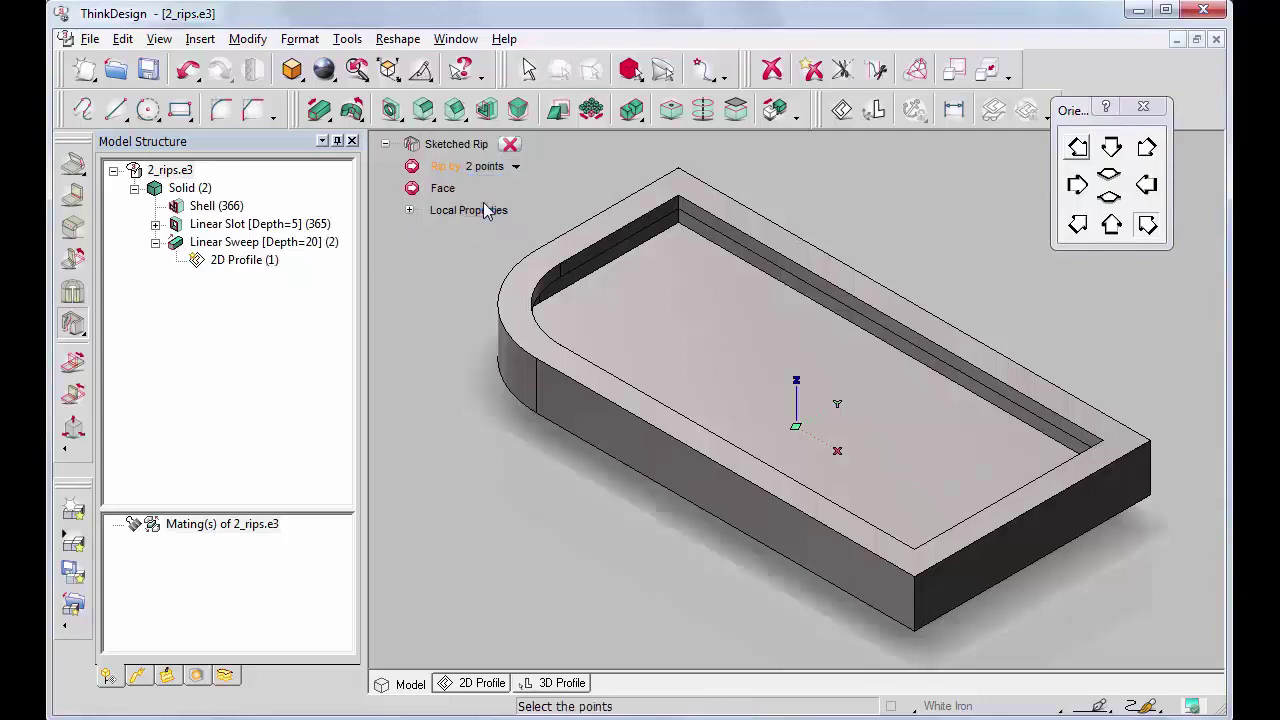
pyautogui.click(913, 576)
pyautogui.click(913, 576)
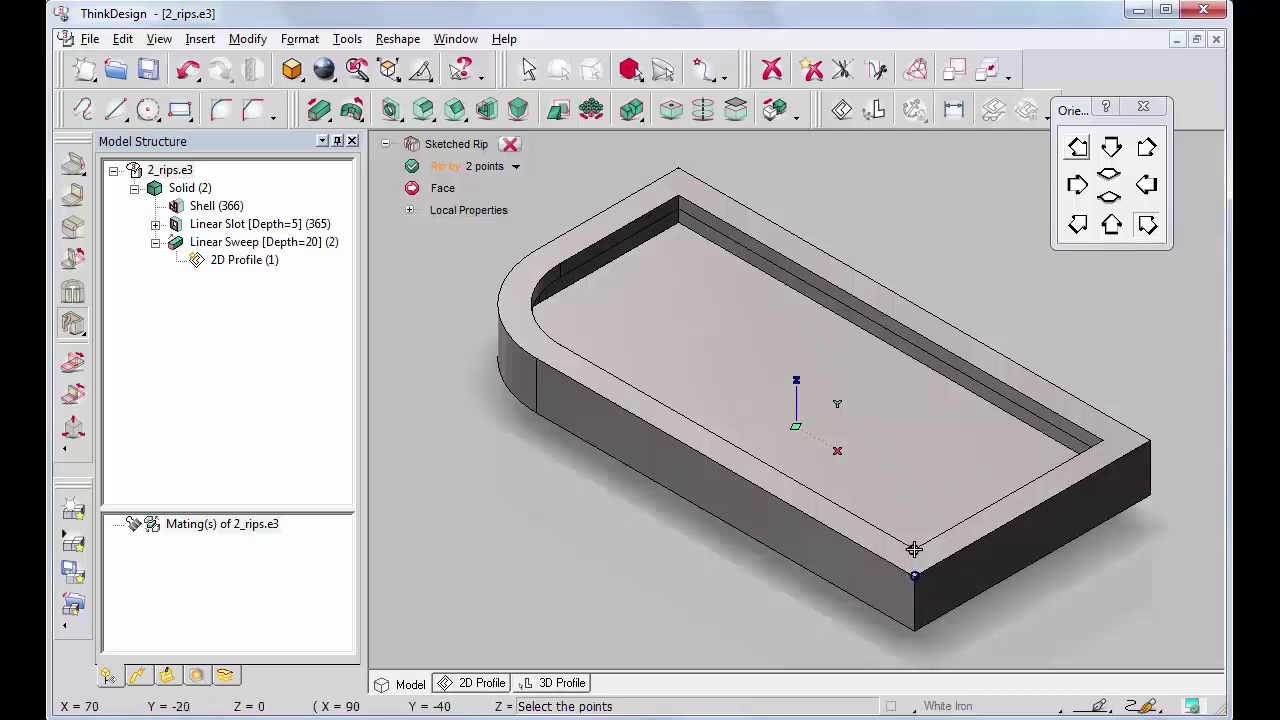
pyautogui.click(913, 549)
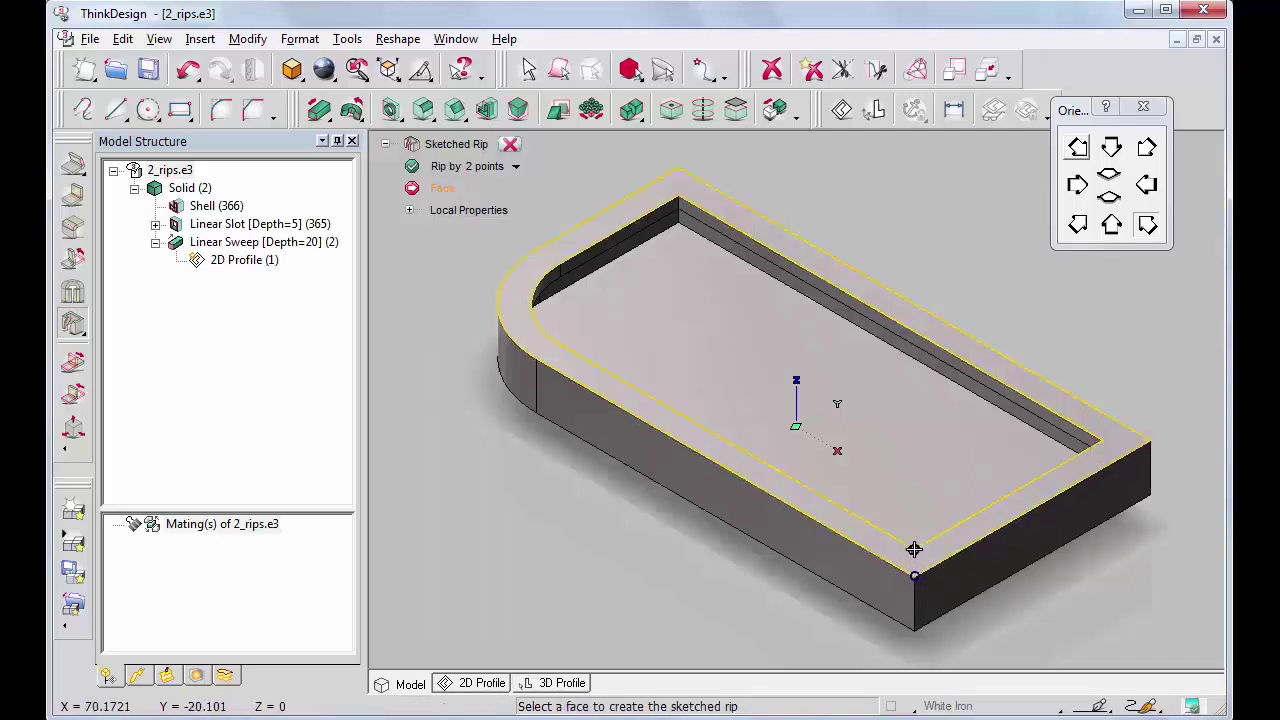
pyautogui.click(865, 521)
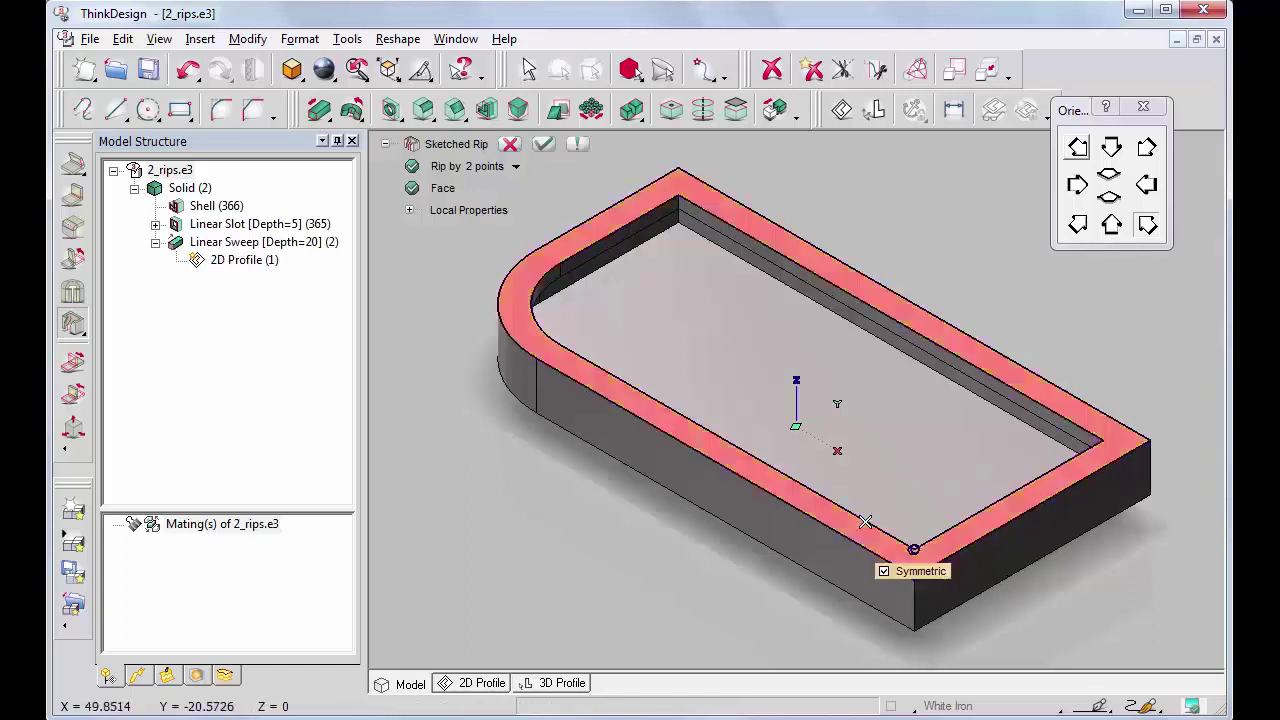
pyautogui.click(579, 145)
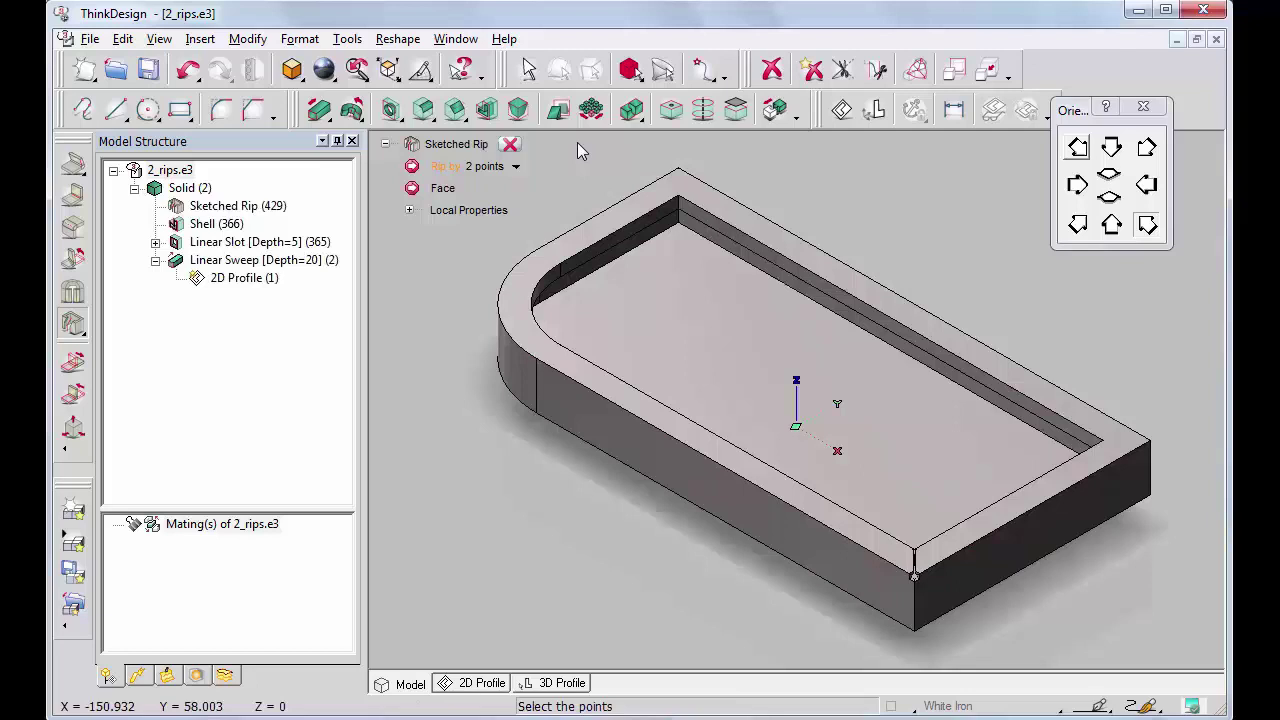
# Step: Rip the second sharp corner at the same short end, from the inner to the outer corner point, on the upper rim face
pyautogui.click(1102, 440)
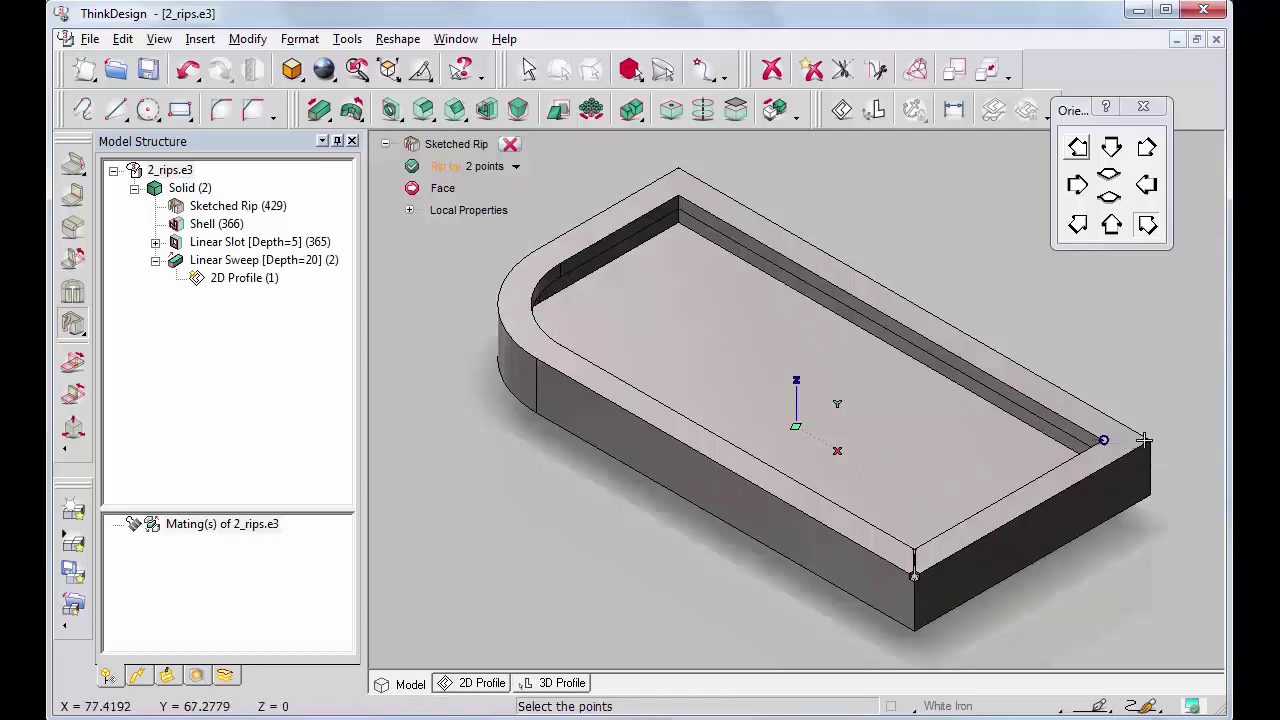
pyautogui.click(1150, 440)
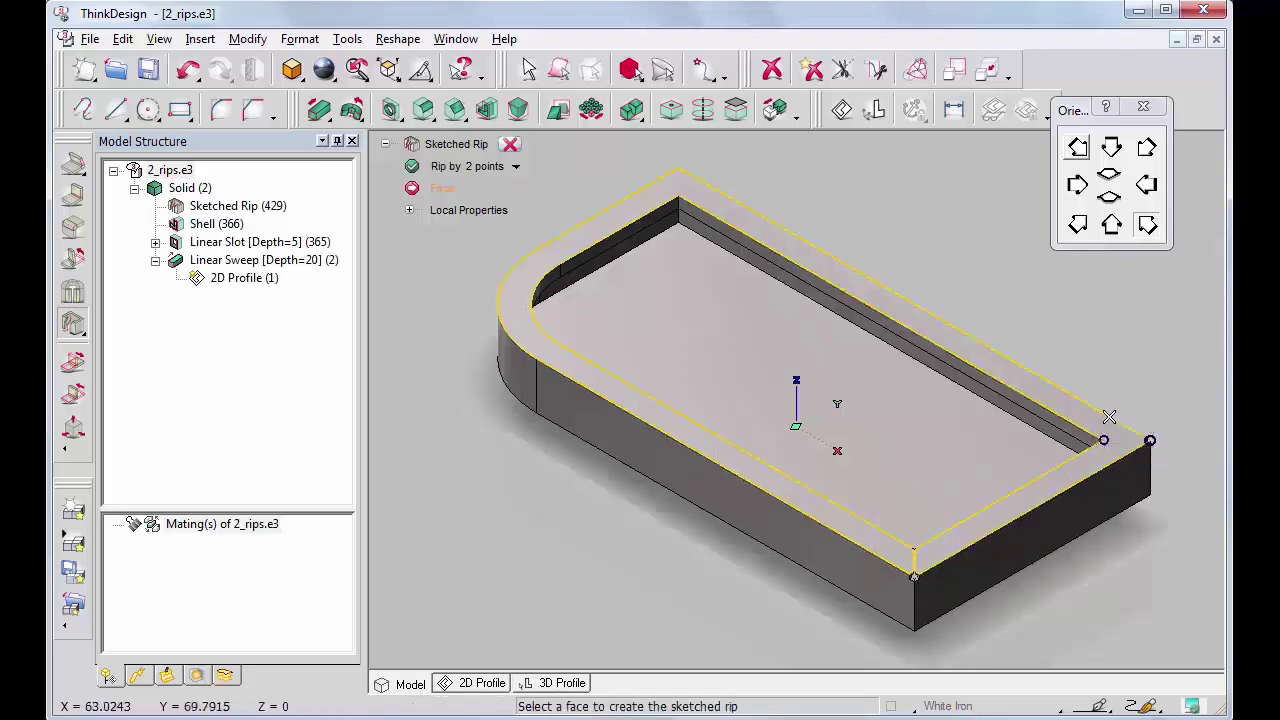
pyautogui.click(1109, 417)
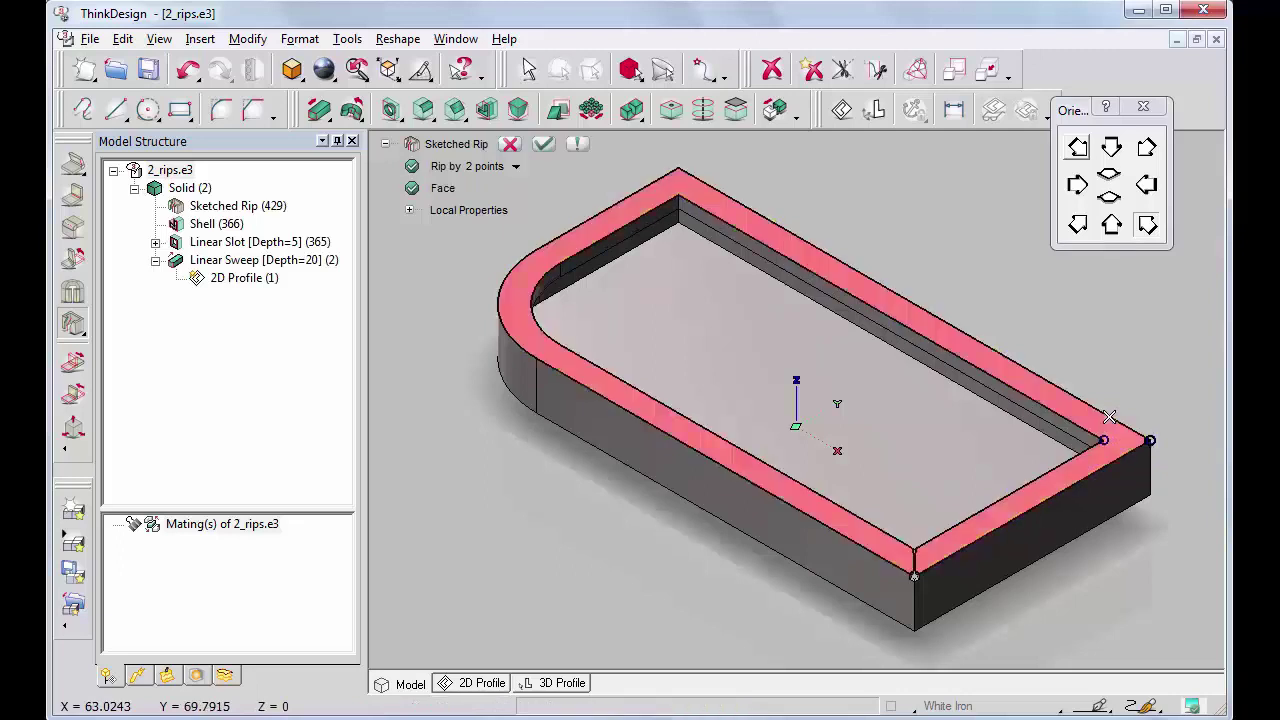
pyautogui.click(577, 142)
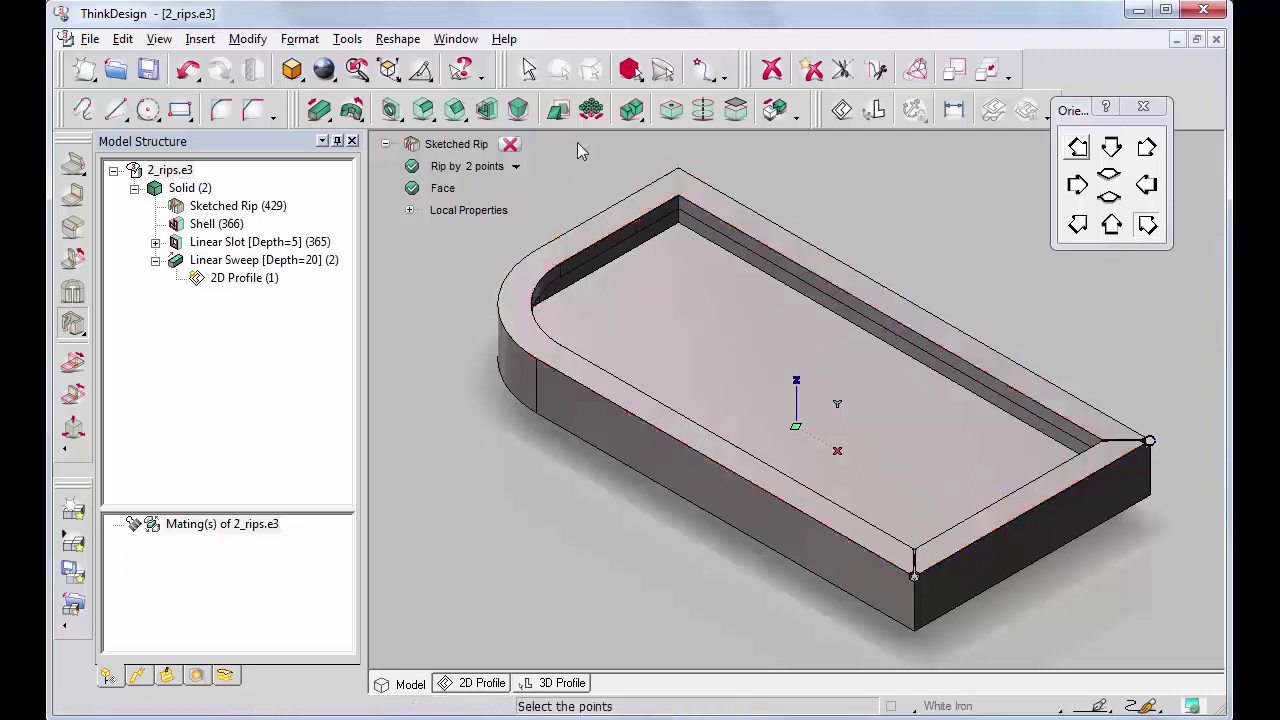
# Step: Rip the third sharp corner at the far end, from outer to inner corner point on the rim face, and finish the Sketched Rip command
pyautogui.click(679, 167)
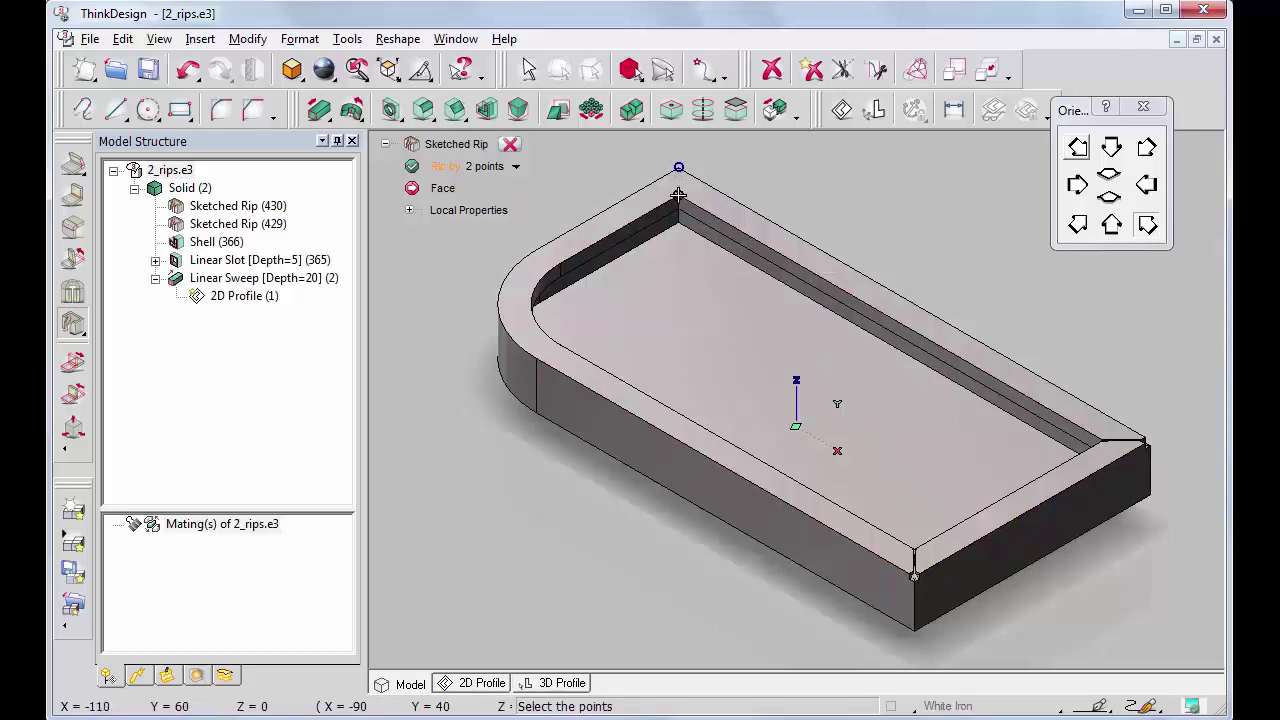
pyautogui.click(678, 193)
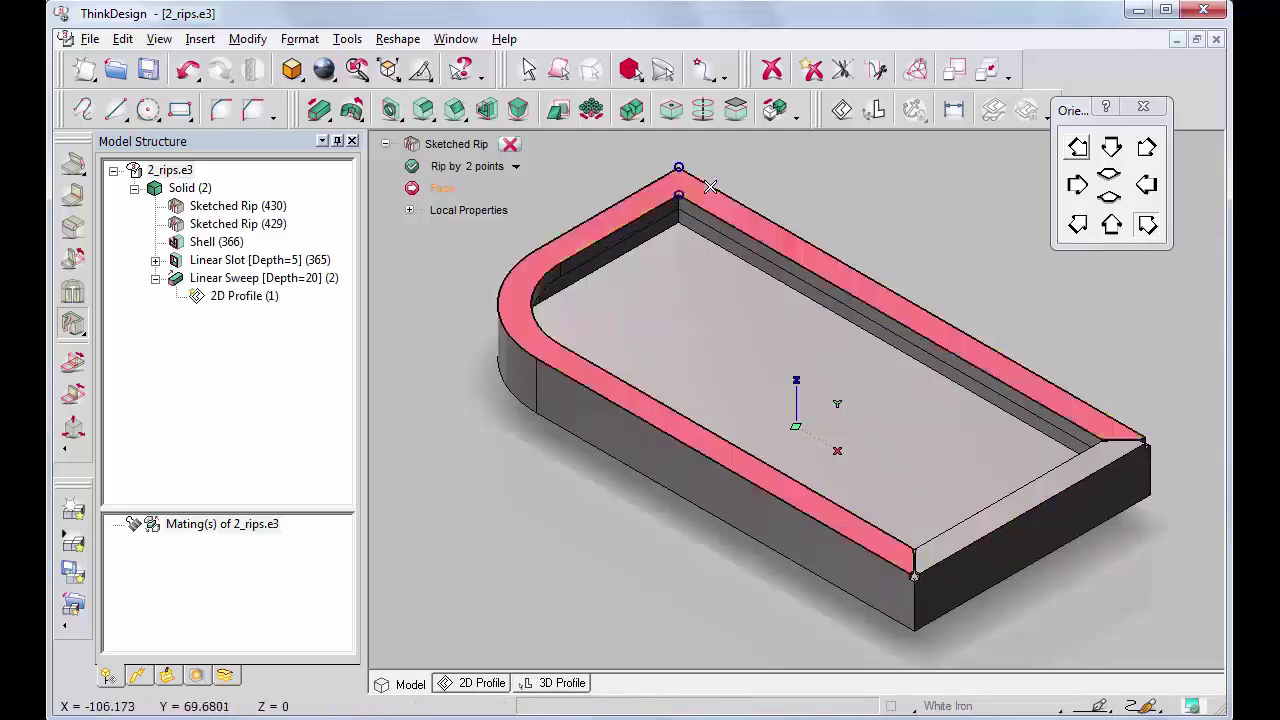
pyautogui.click(710, 187)
pyautogui.click(543, 143)
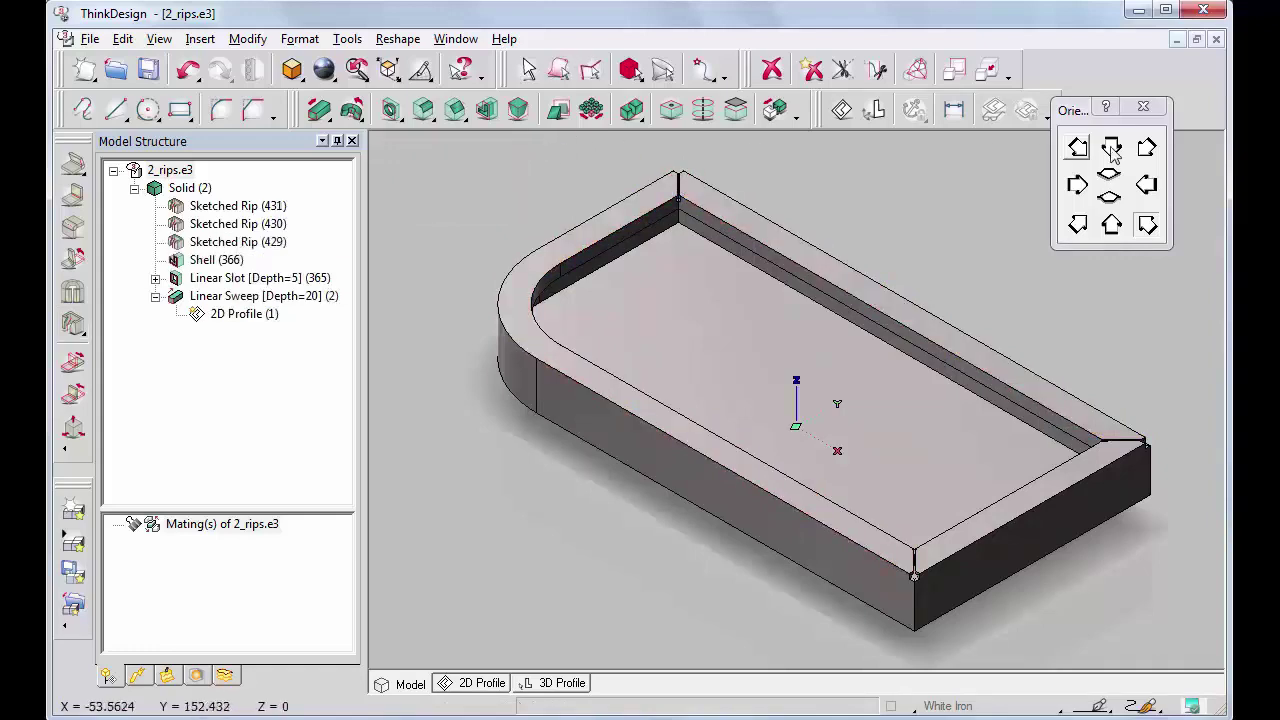
# Step: Turn the view and zoom in on the nearest ripped corner to examine the shape of its cut and corner relief
pyautogui.click(1147, 148)
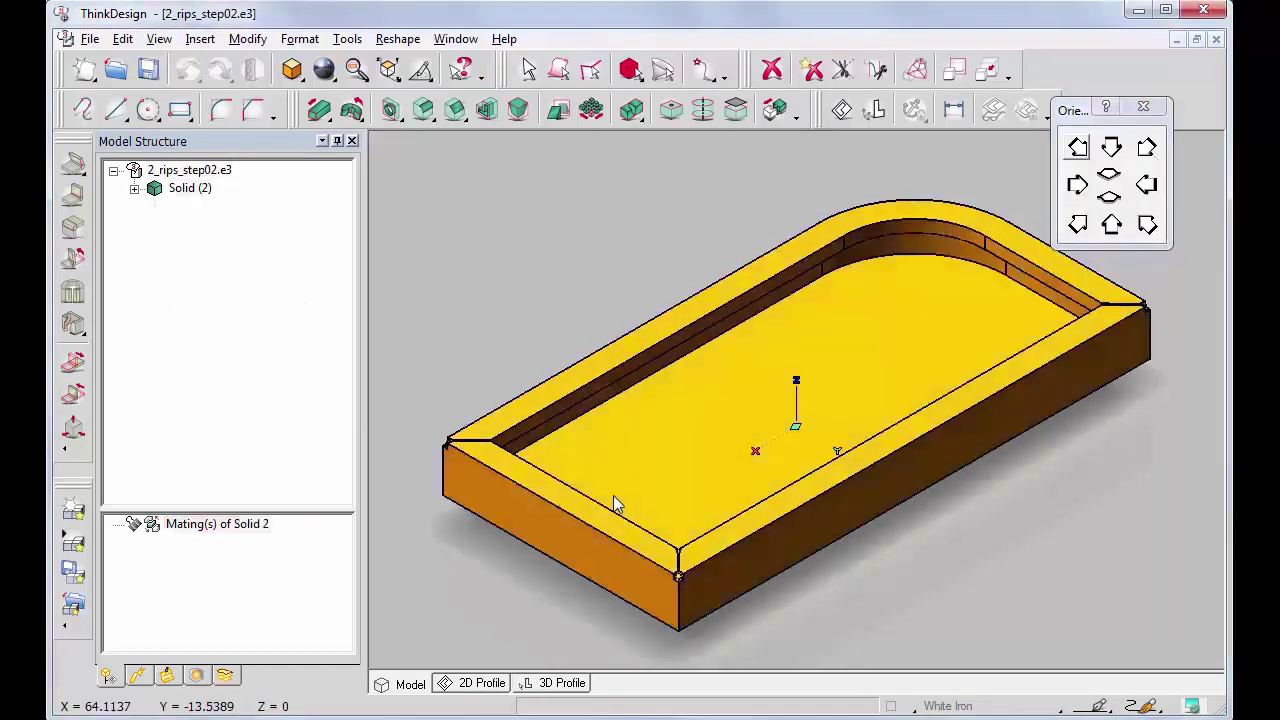
pyautogui.click(613, 495)
pyautogui.click(748, 648)
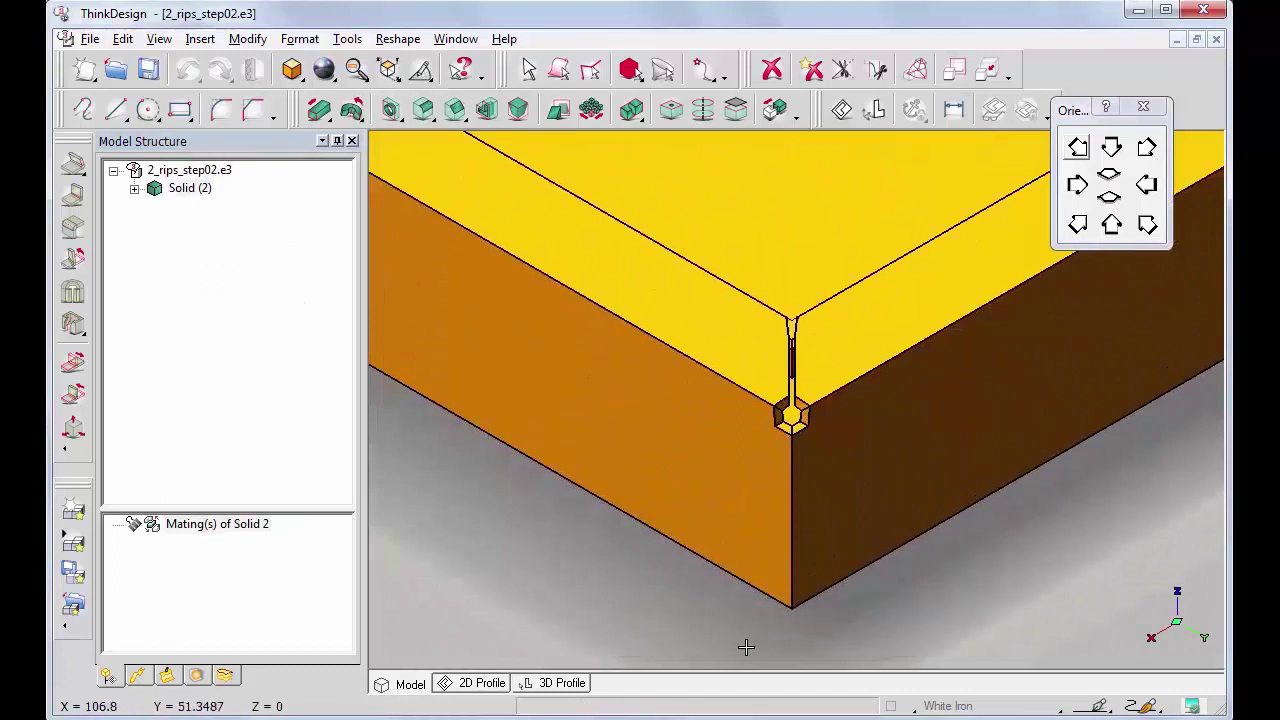
pyautogui.click(702, 602)
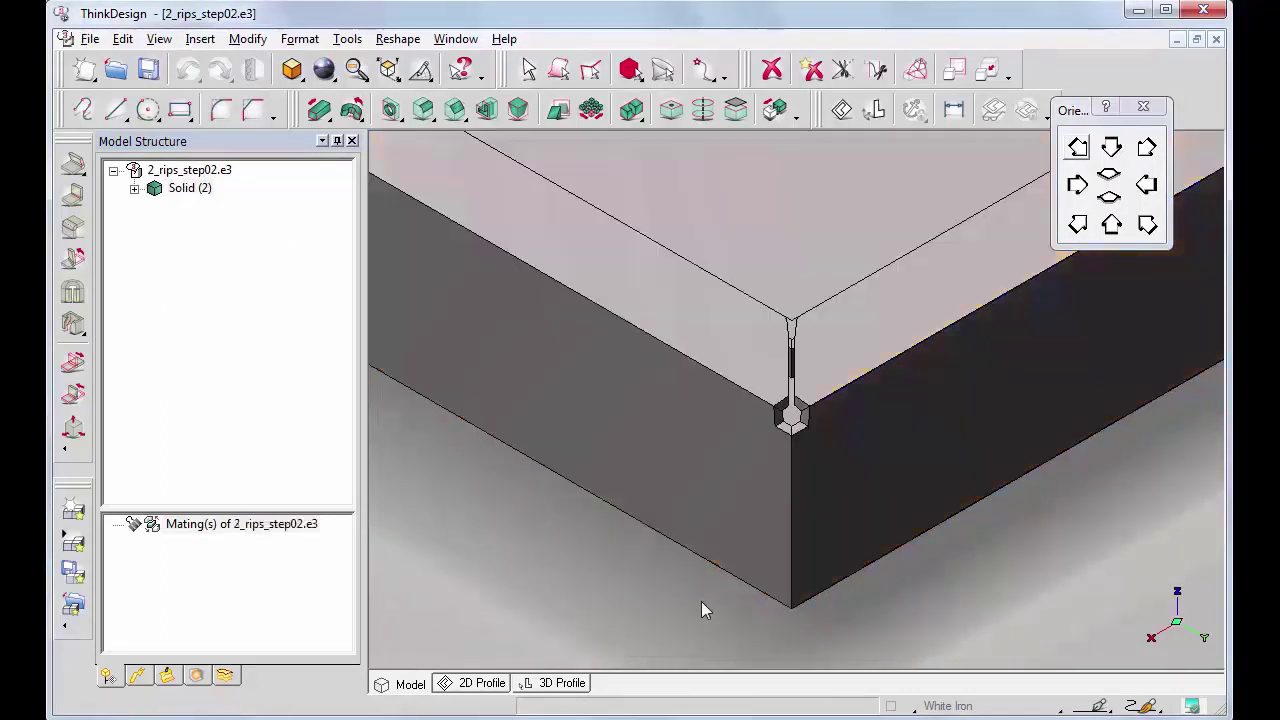
# Step: Create a symmetric Edge Rip along the outer vertical edge of the nearest corner, directly below its sketched rip
pyautogui.click(78, 330)
pyautogui.click(94, 352)
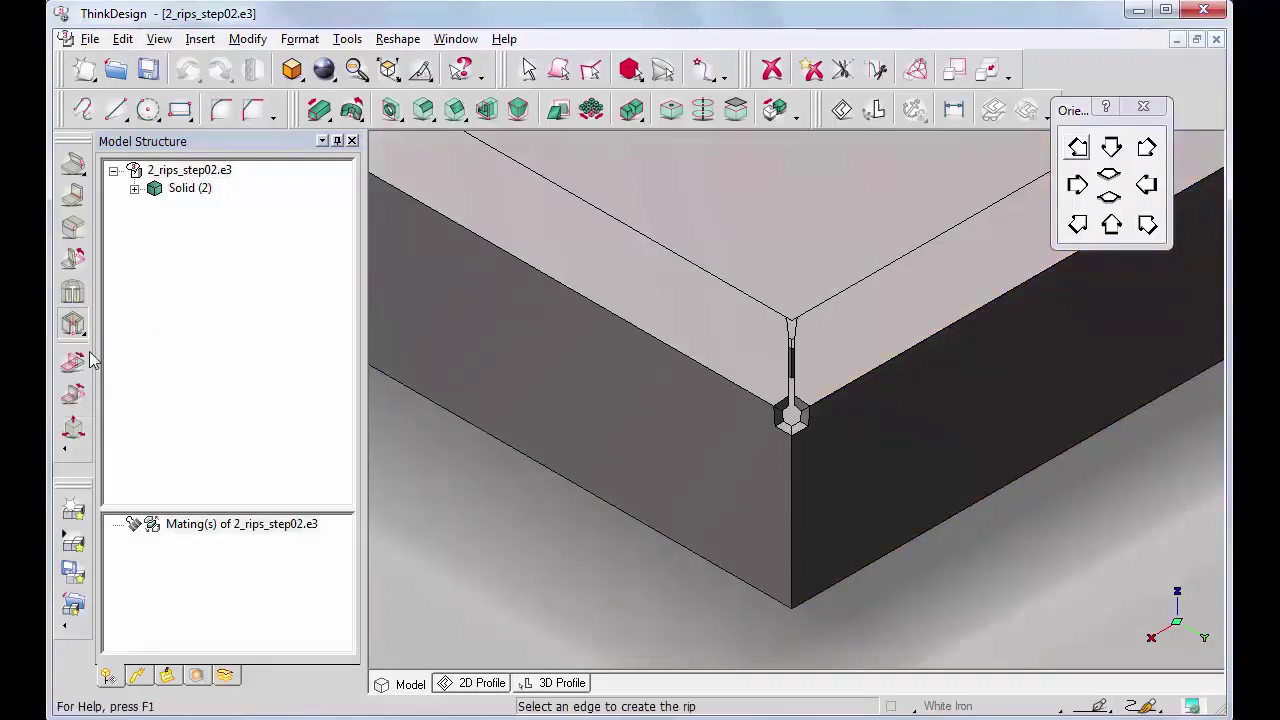
pyautogui.click(791, 515)
pyautogui.click(522, 143)
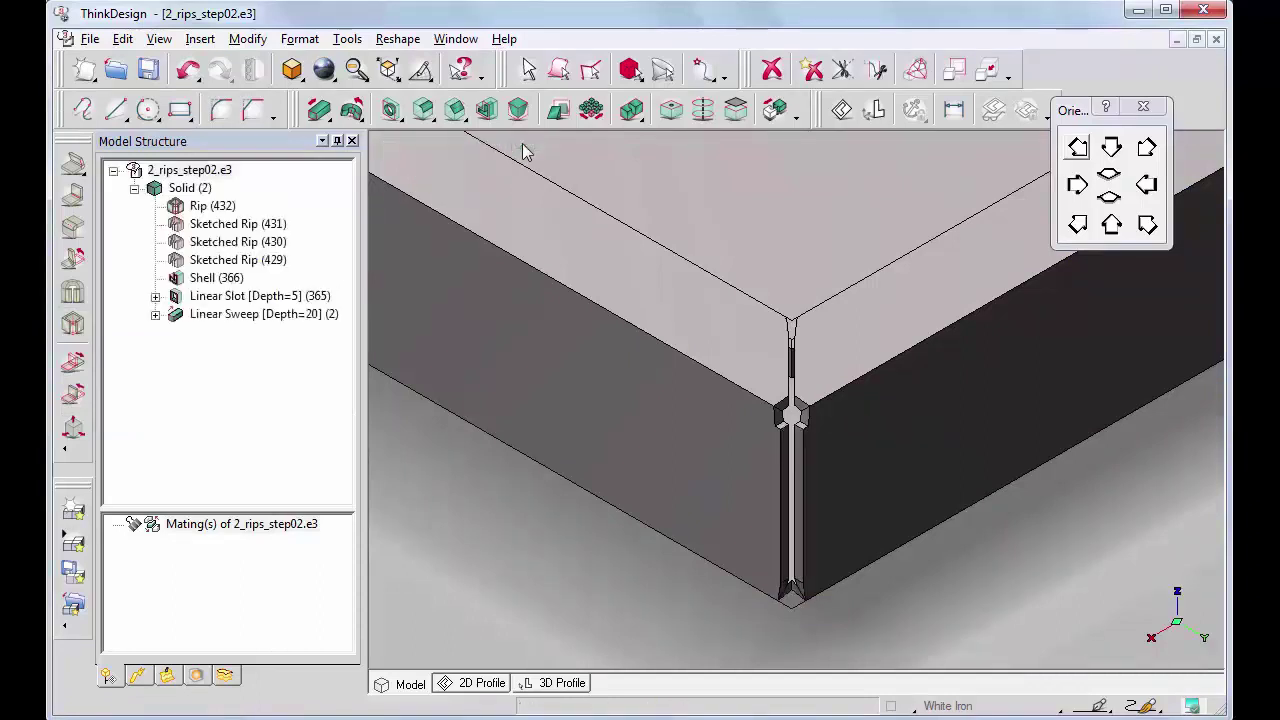
pyautogui.moveTo(694, 326); pyautogui.dragTo(882, 510)
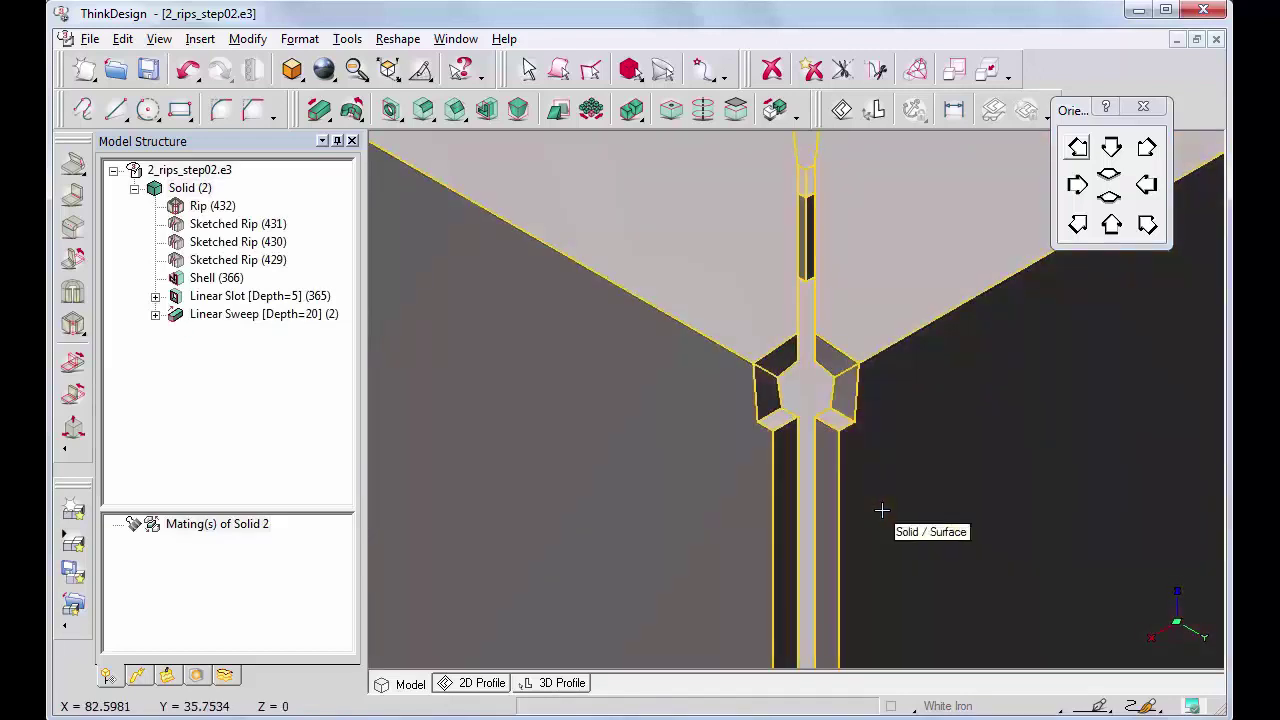
# Step: Redefine the nearest corner's edge rip with its type set to Middle
pyautogui.rightClick(203, 209)
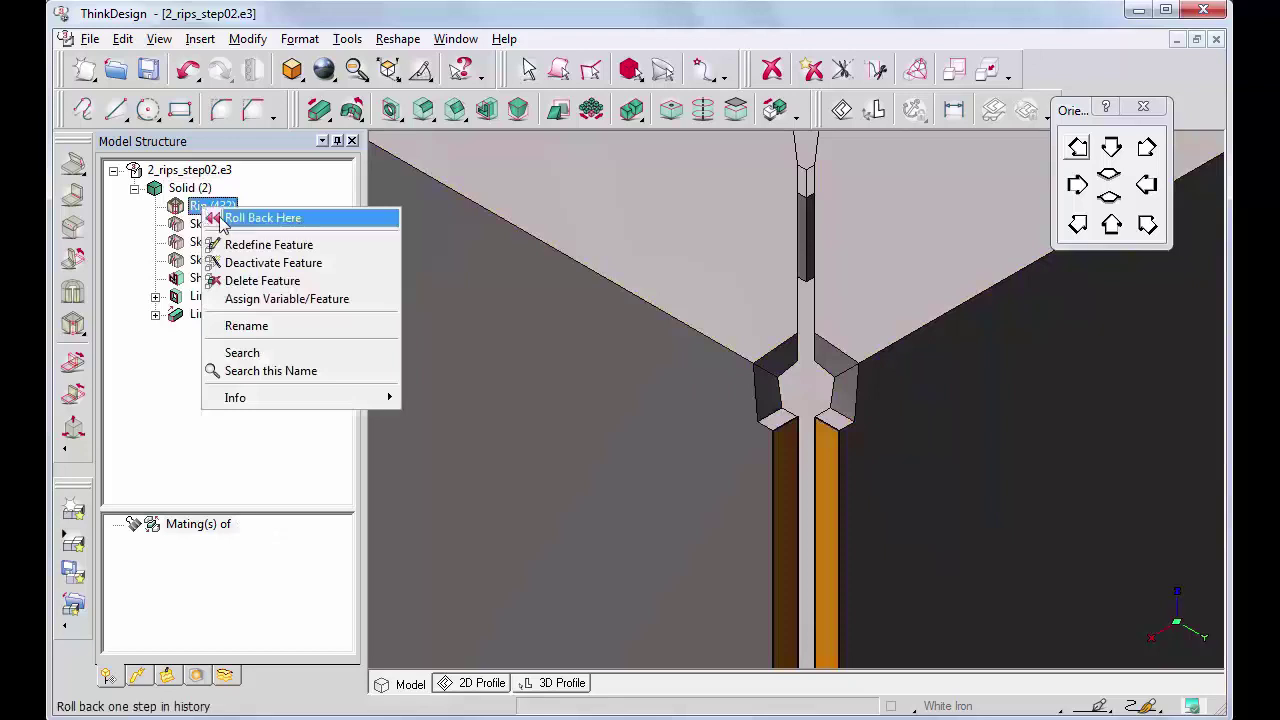
pyautogui.click(267, 248)
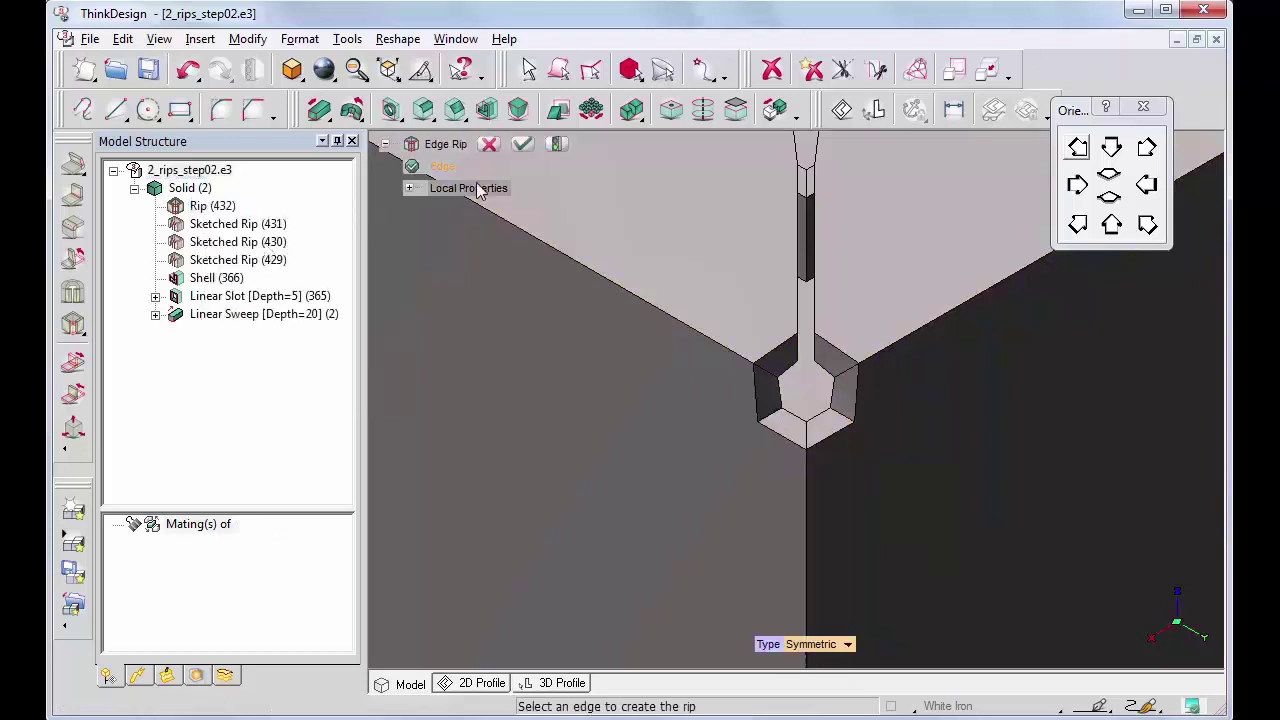
pyautogui.click(409, 188)
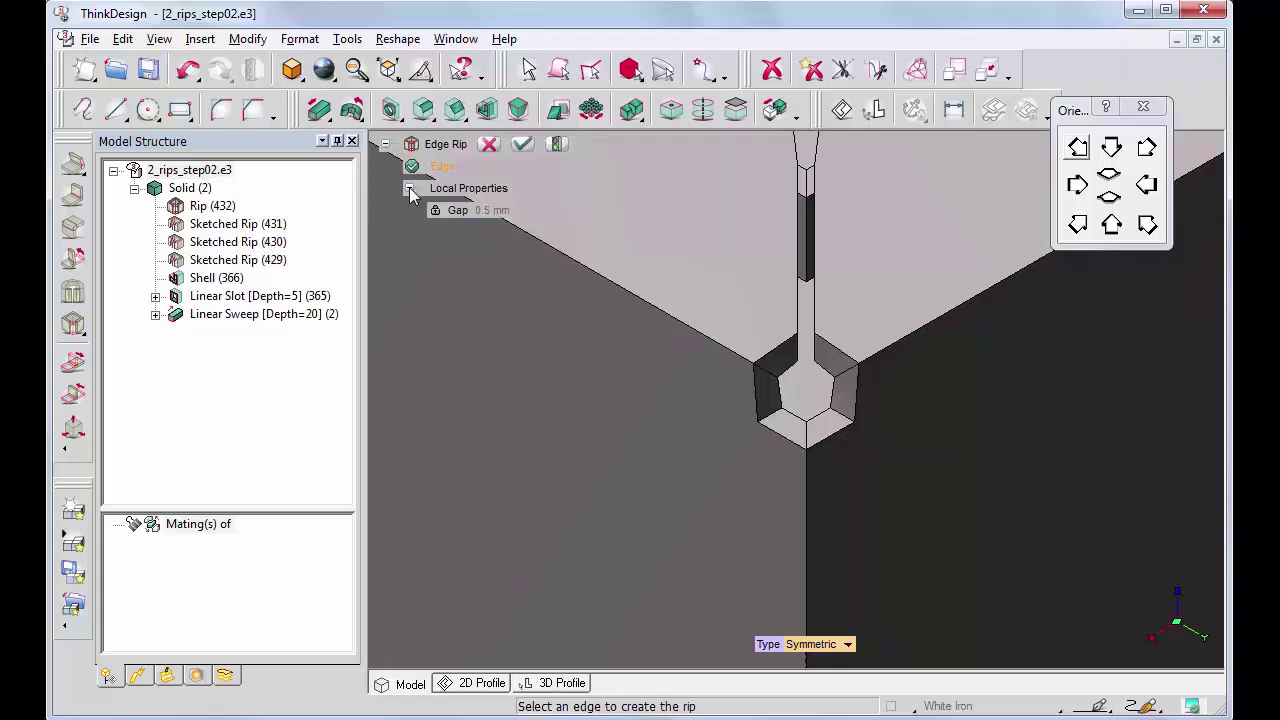
pyautogui.click(849, 646)
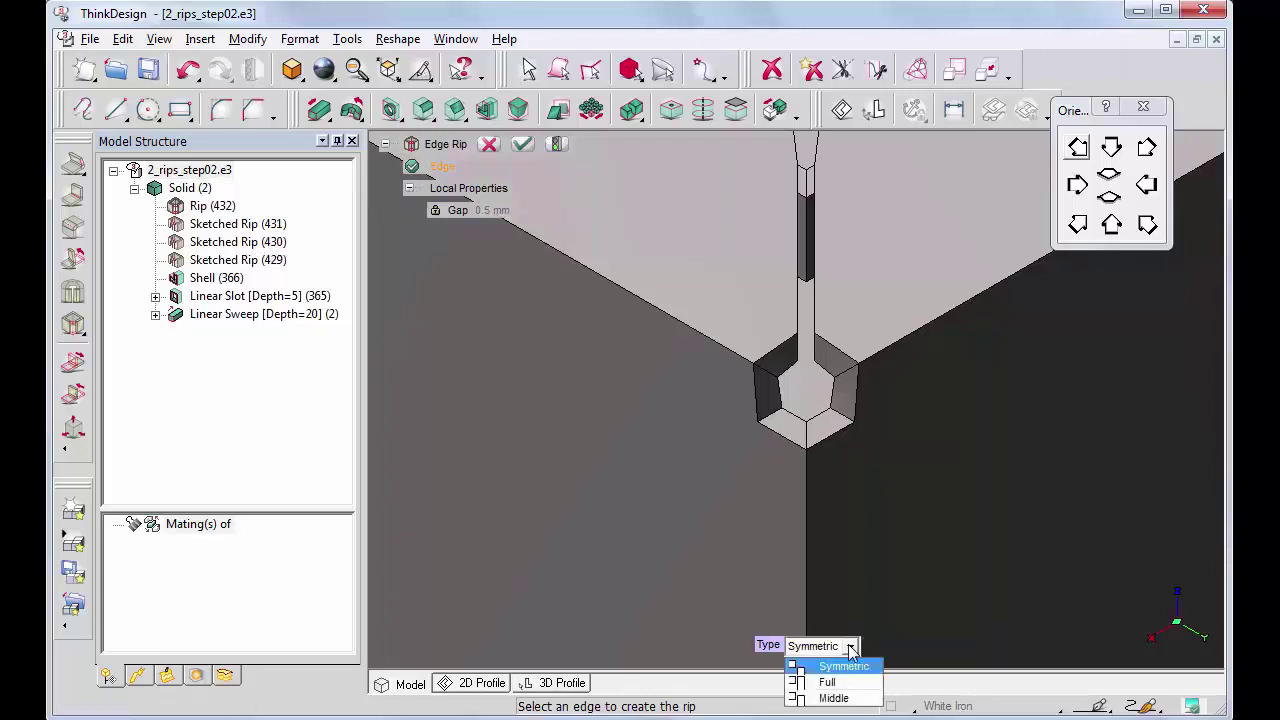
pyautogui.click(836, 698)
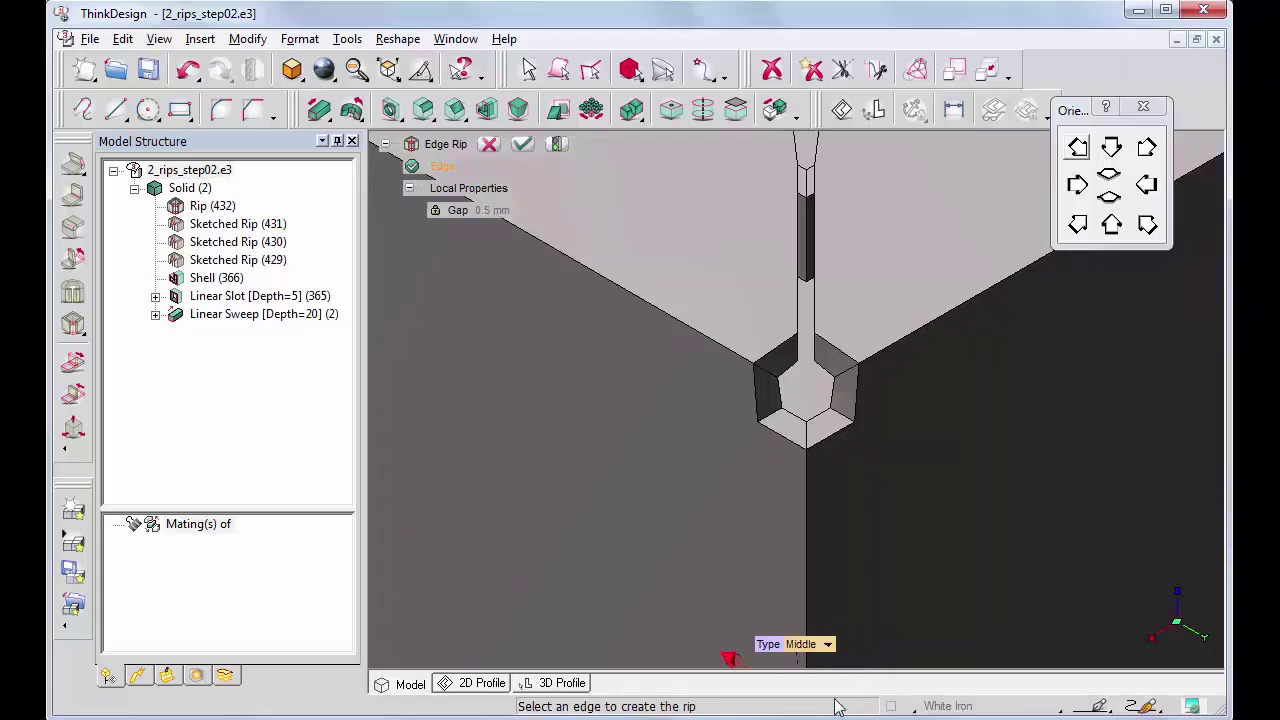
pyautogui.click(159, 40)
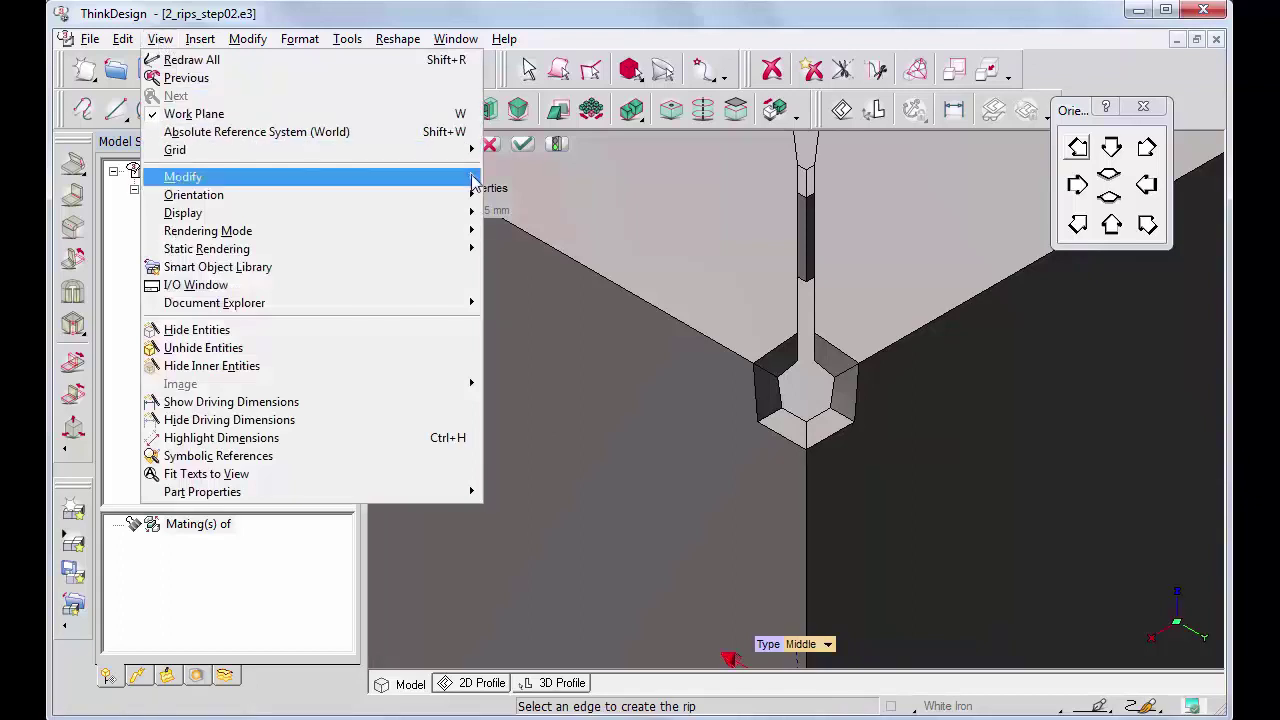
pyautogui.moveTo(474, 182)
pyautogui.moveTo(692, 352)
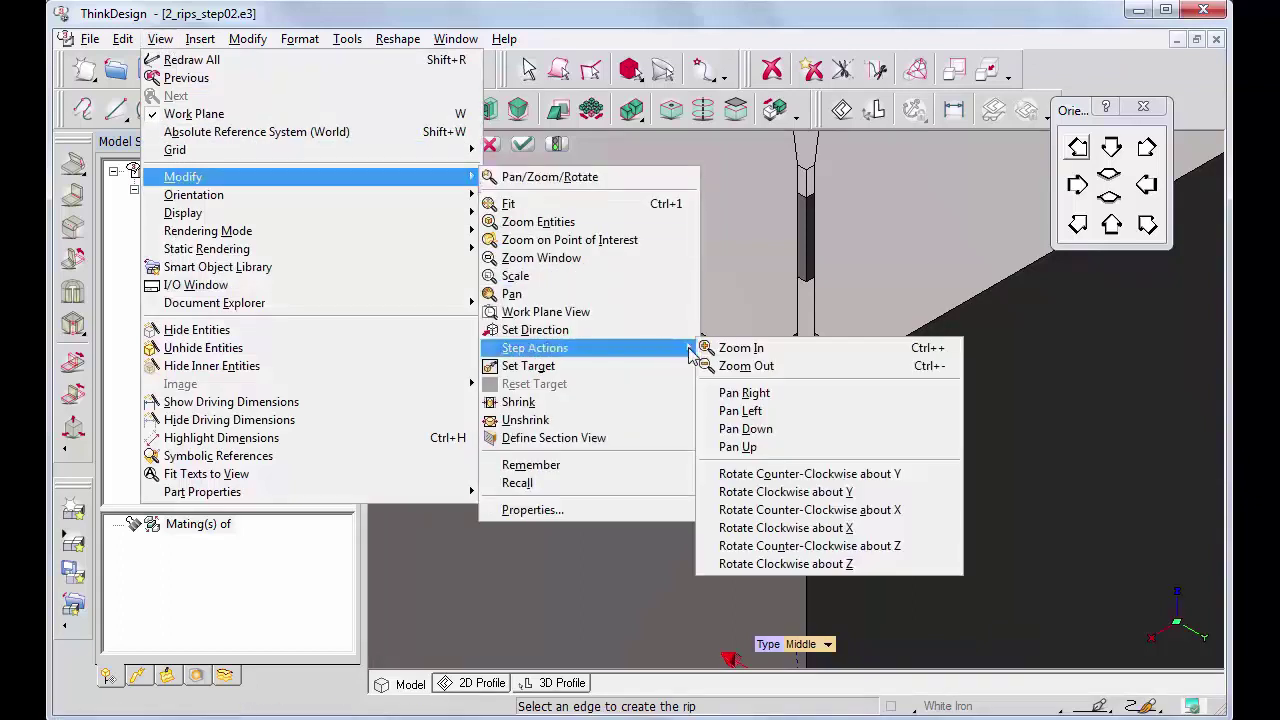
pyautogui.click(741, 368)
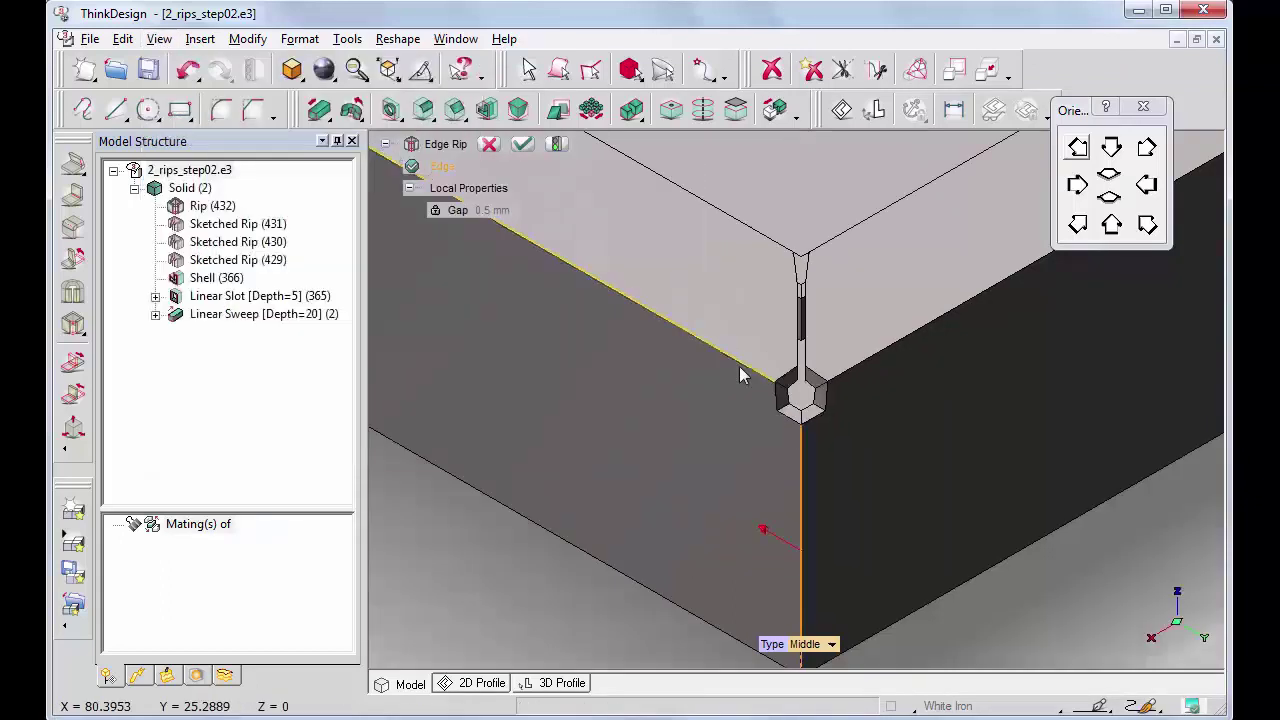
pyautogui.click(557, 144)
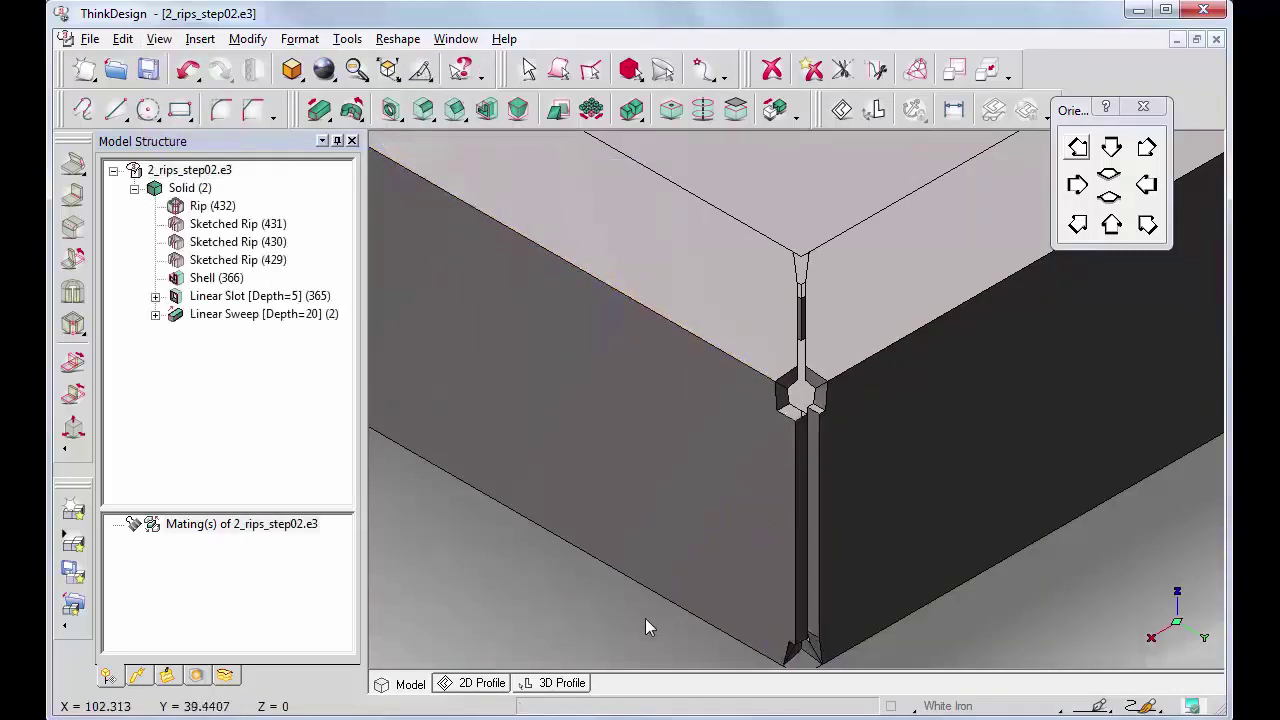
# Step: Zoom in on the nearest corner and turn the view to examine how the Middle rip separates the two walls
pyautogui.click(160, 40)
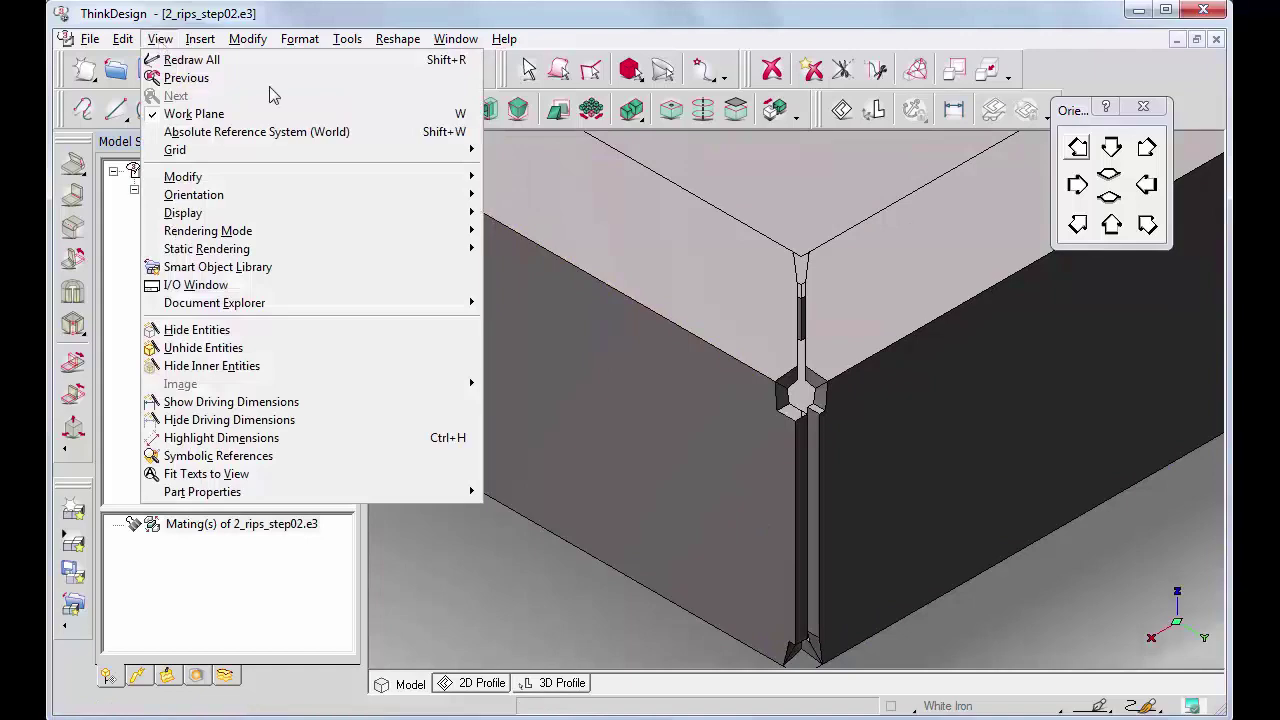
pyautogui.moveTo(474, 180)
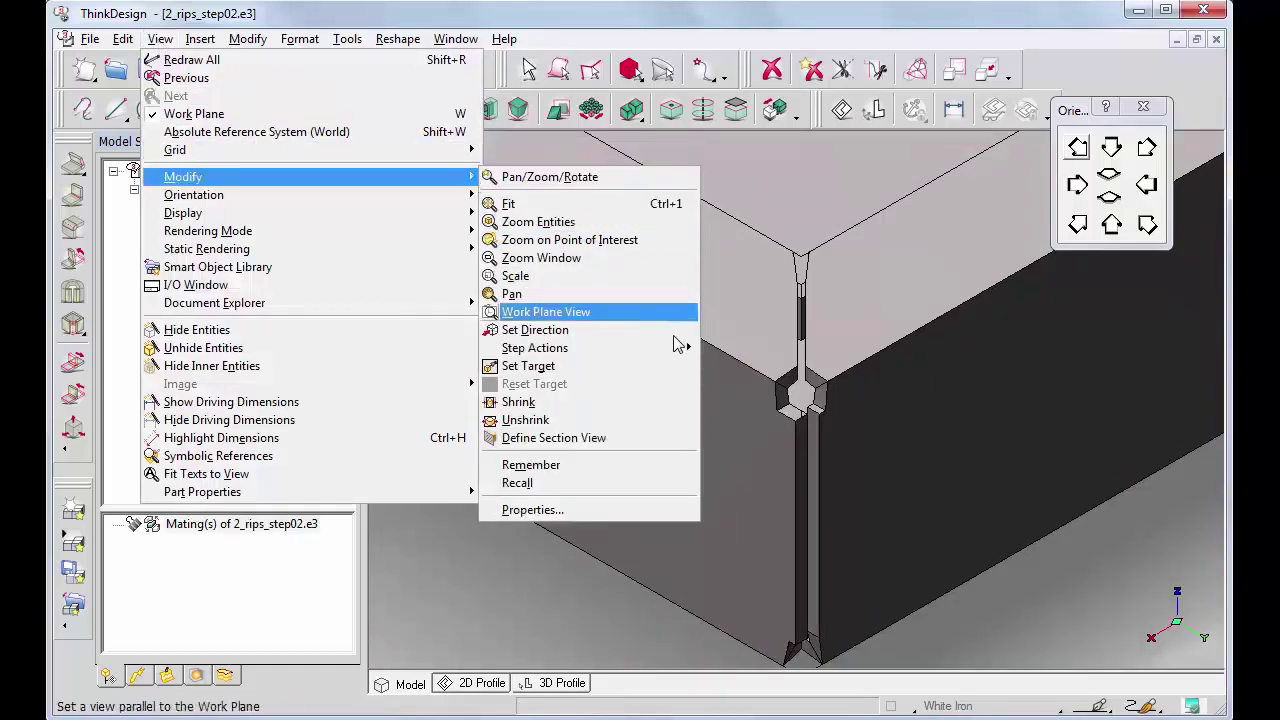
pyautogui.moveTo(692, 352)
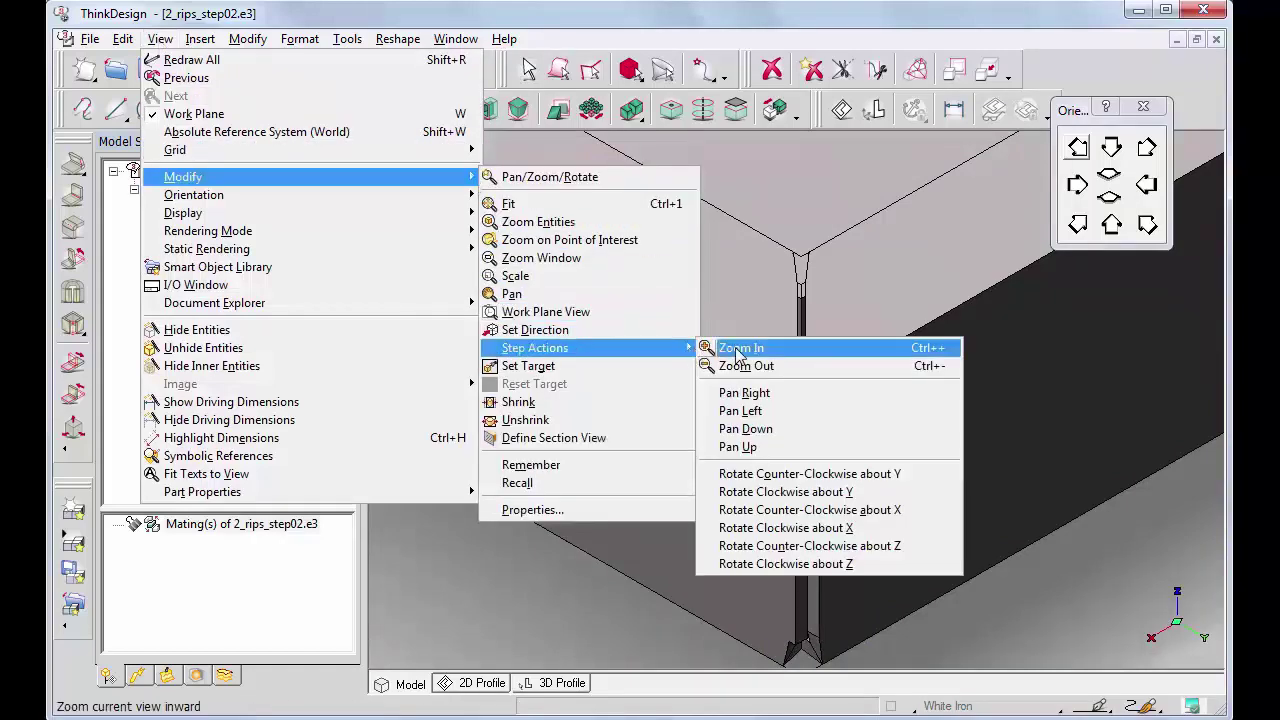
pyautogui.click(736, 348)
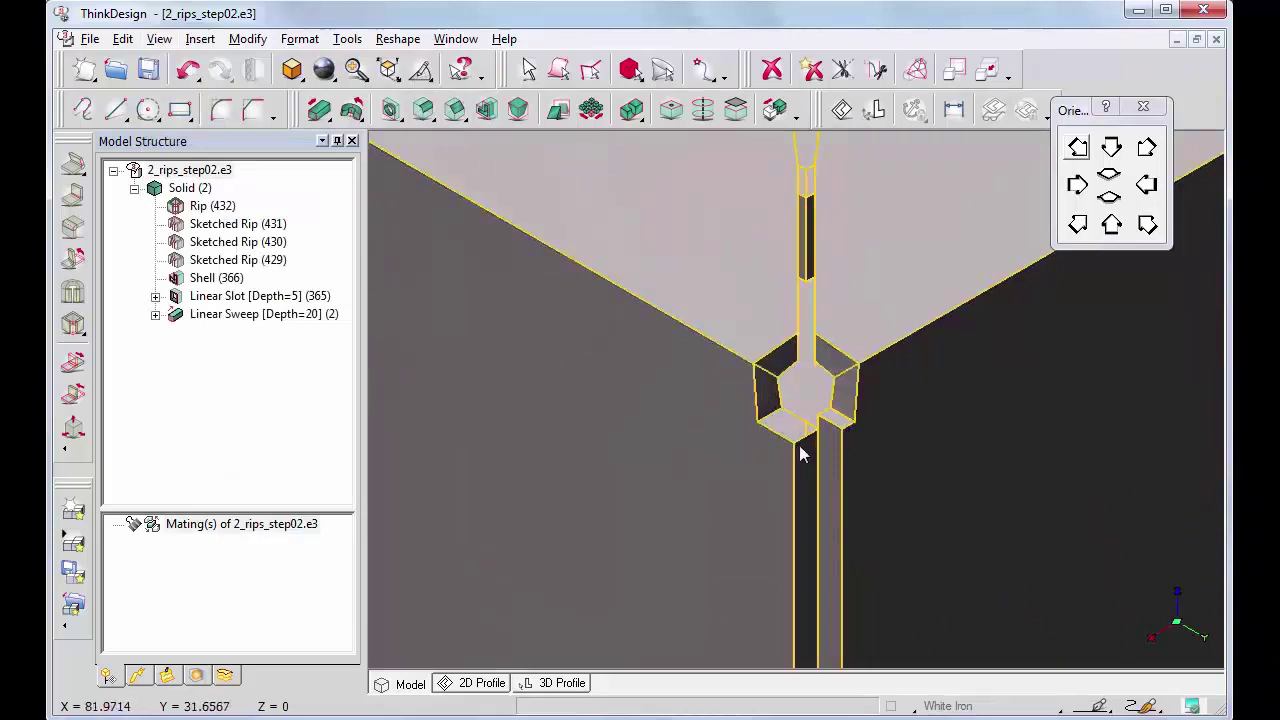
pyautogui.press('Down')
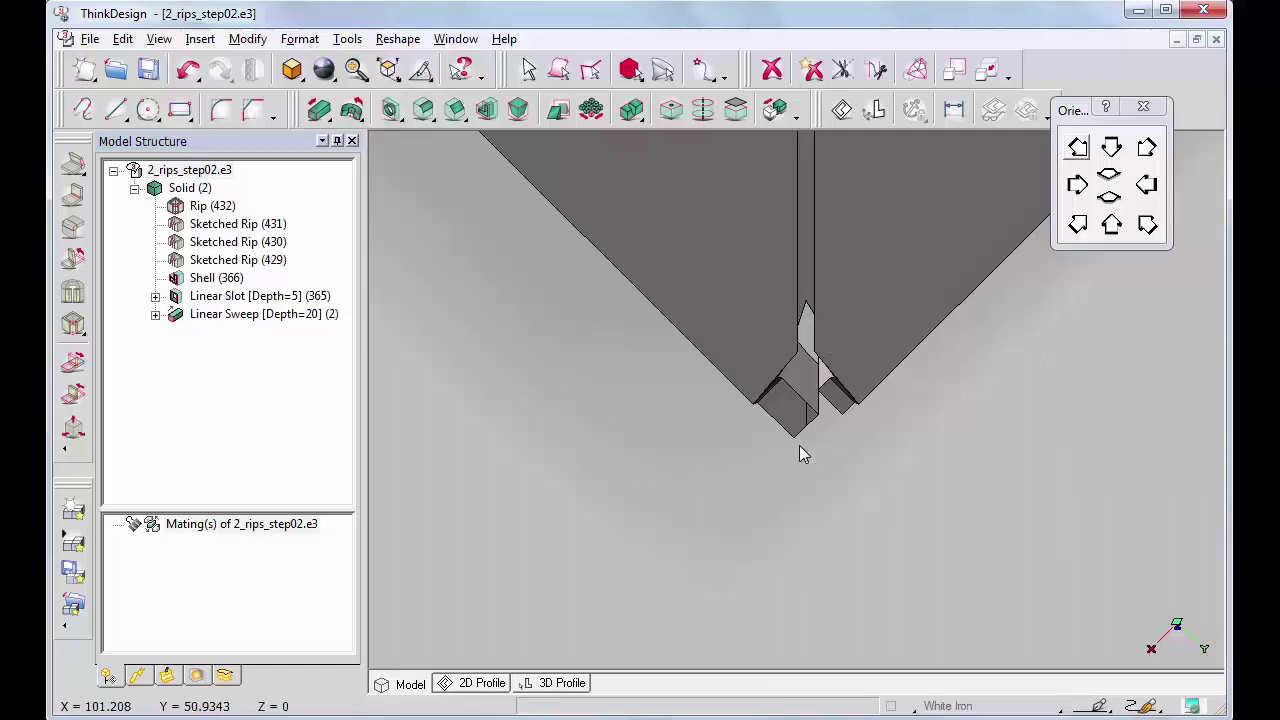
pyautogui.scroll(5, 799, 445)
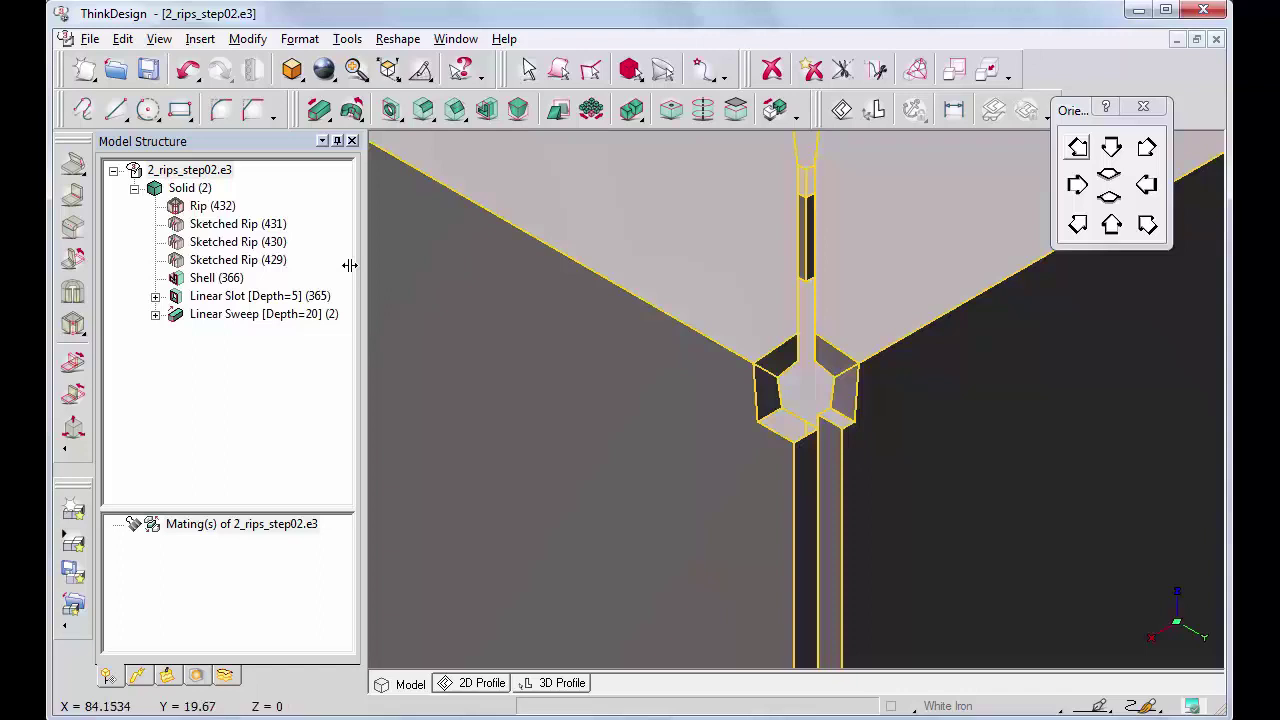
# Step: Redefine the nearest corner's edge rip with its type set to Full
pyautogui.rightClick(204, 207)
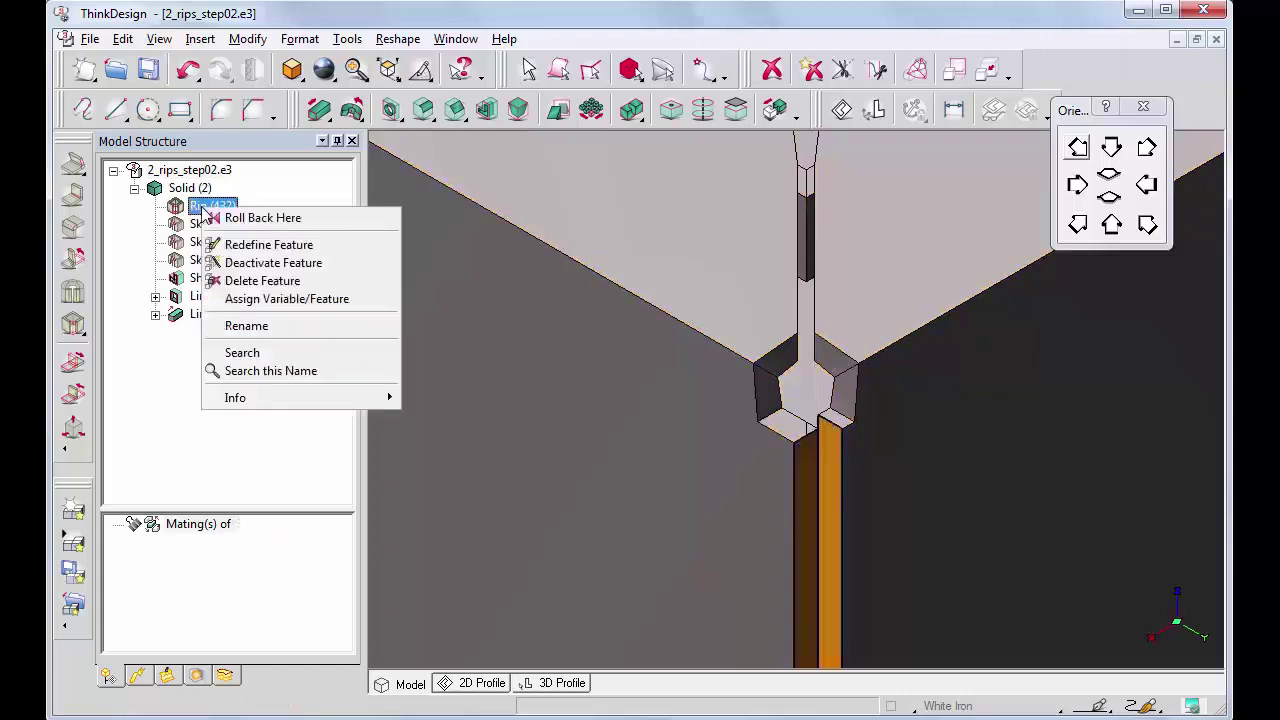
pyautogui.click(268, 248)
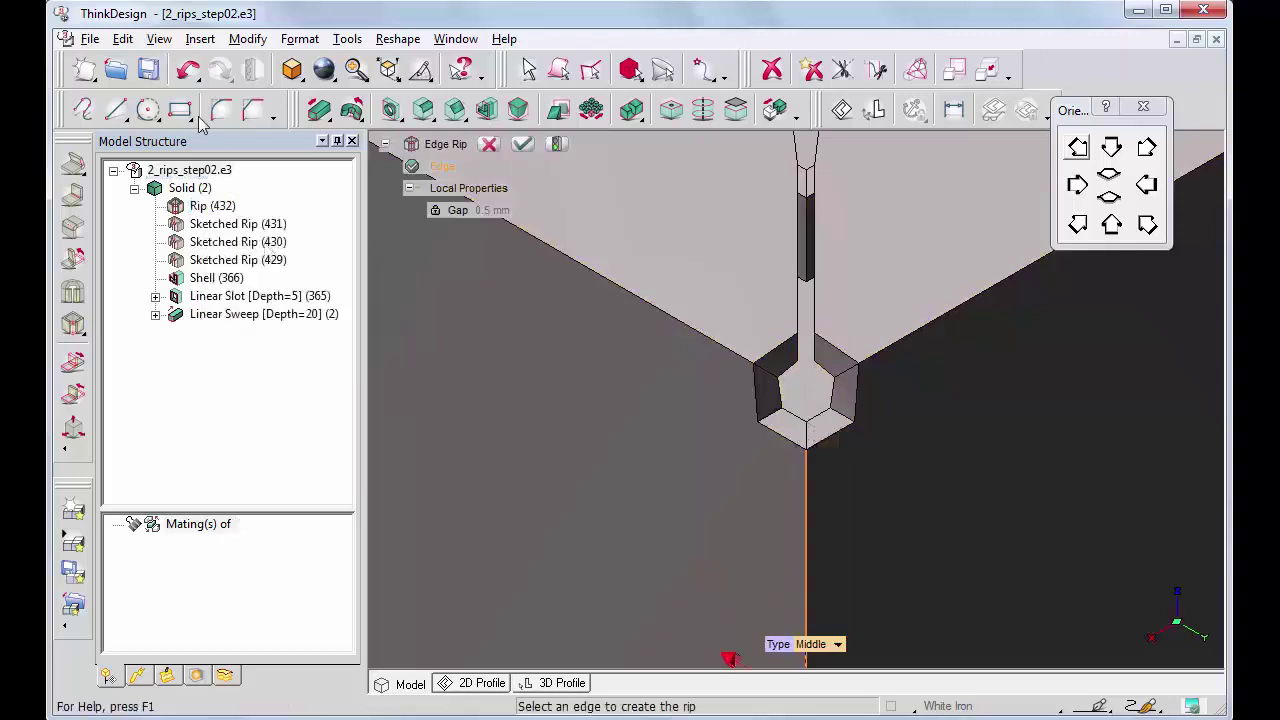
pyautogui.click(160, 40)
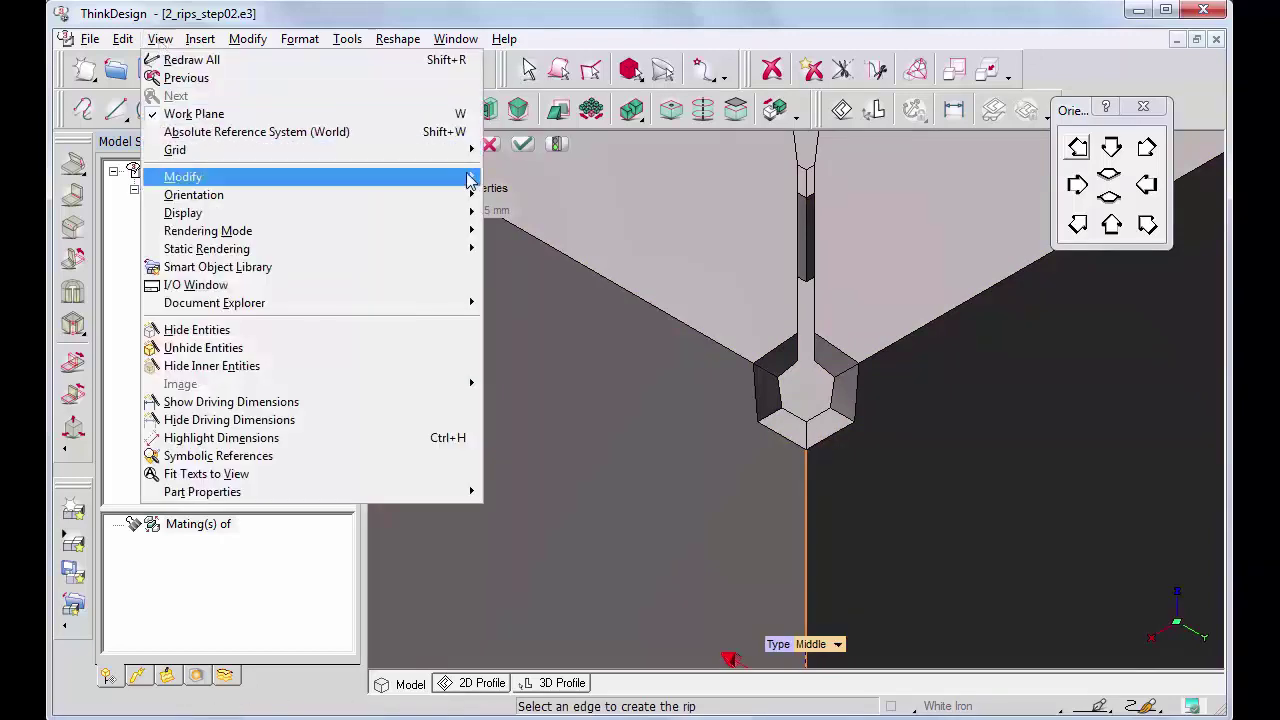
pyautogui.moveTo(475, 183)
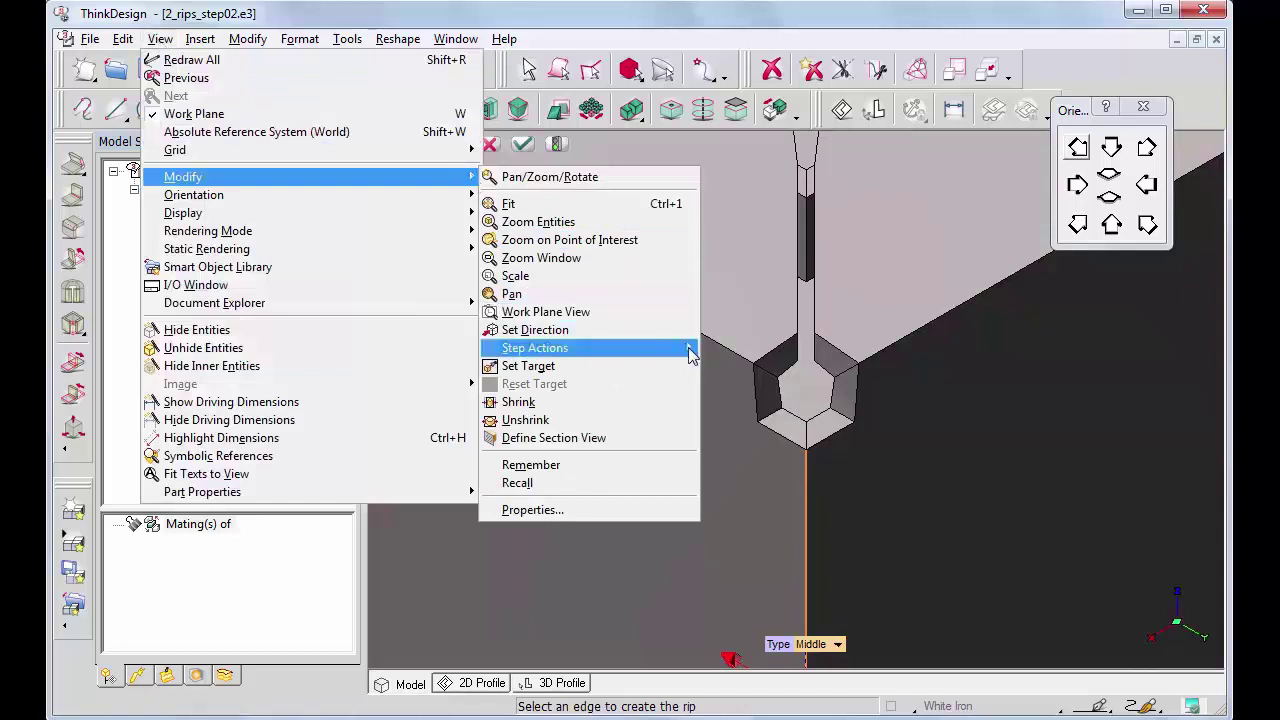
pyautogui.moveTo(690, 355)
pyautogui.click(742, 367)
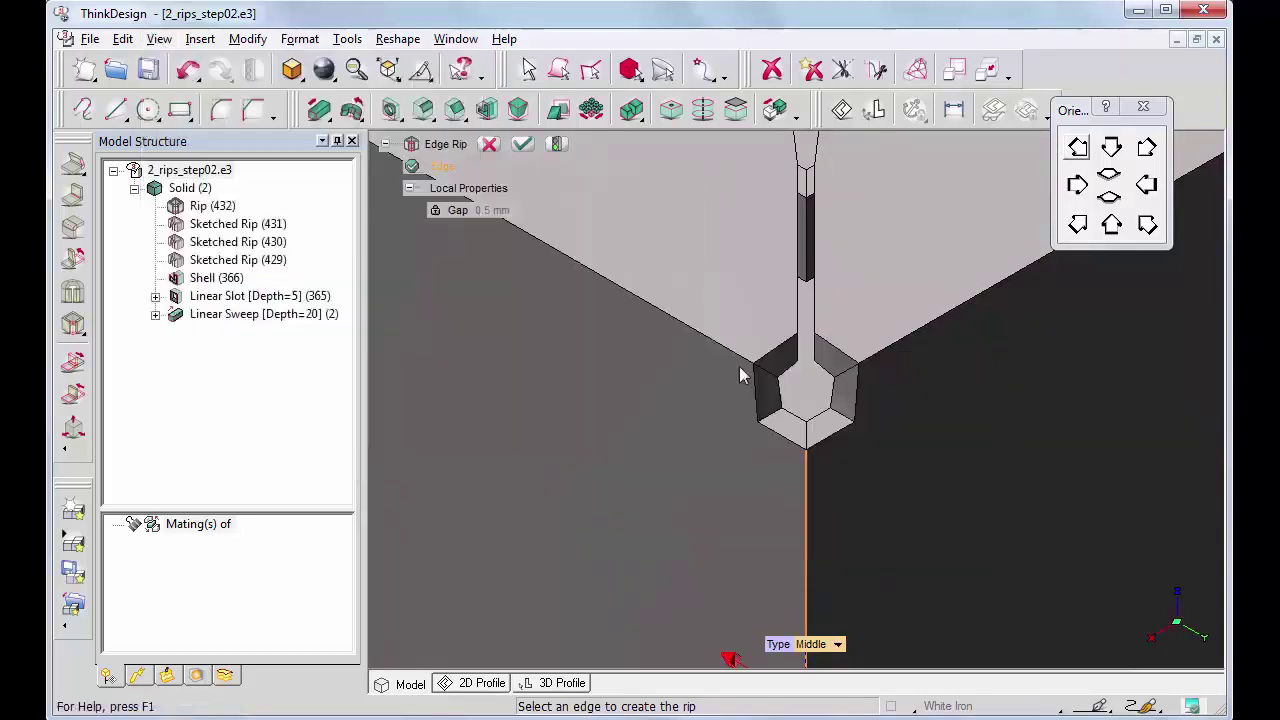
pyautogui.click(832, 645)
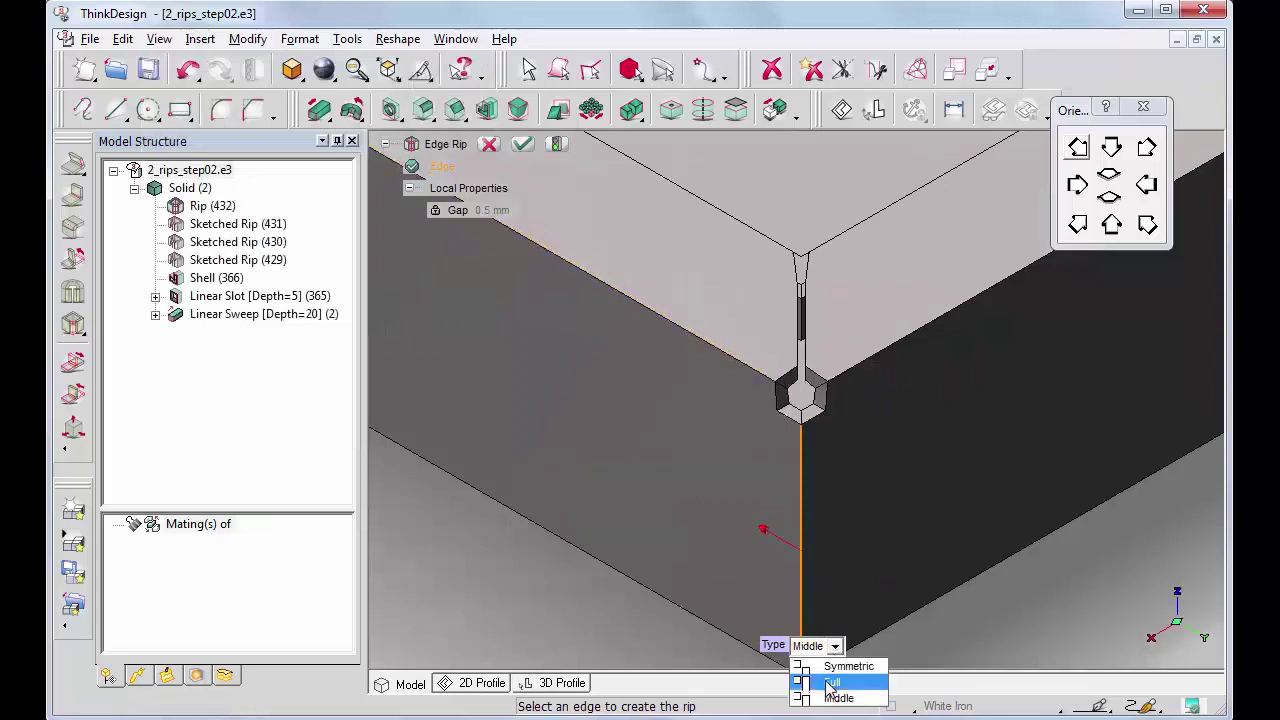
pyautogui.click(830, 683)
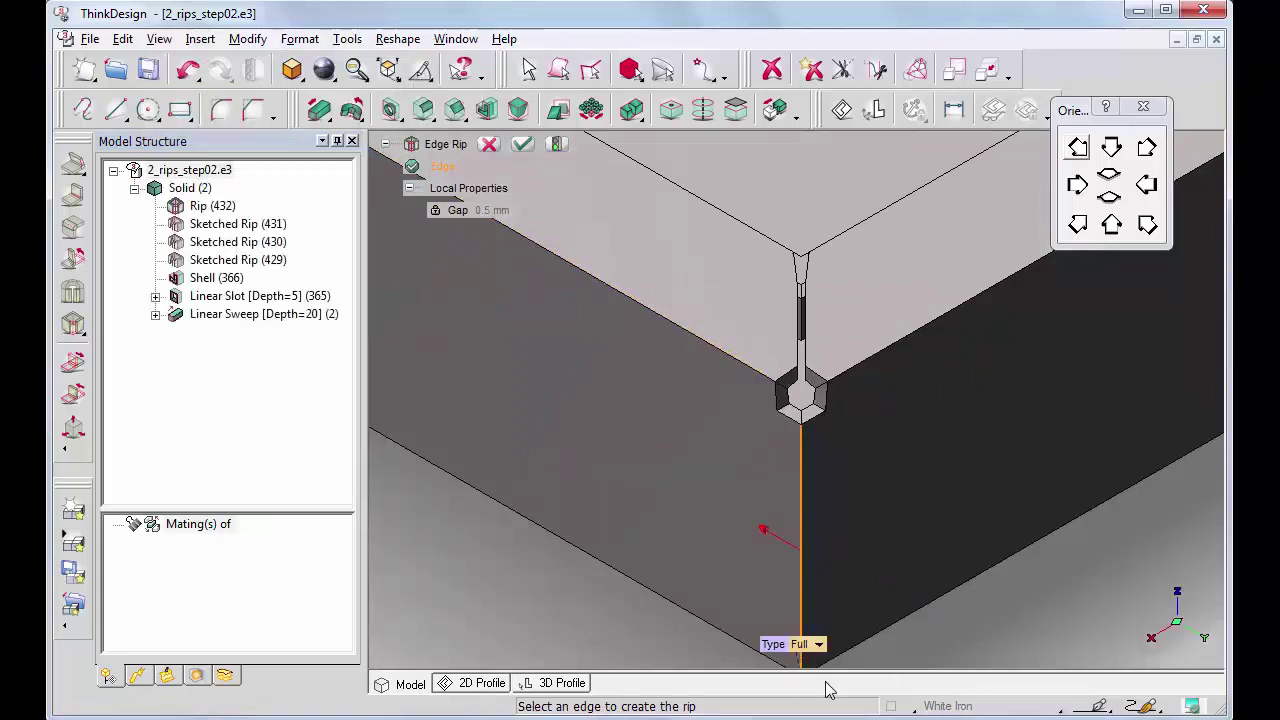
pyautogui.middleClick(727, 507)
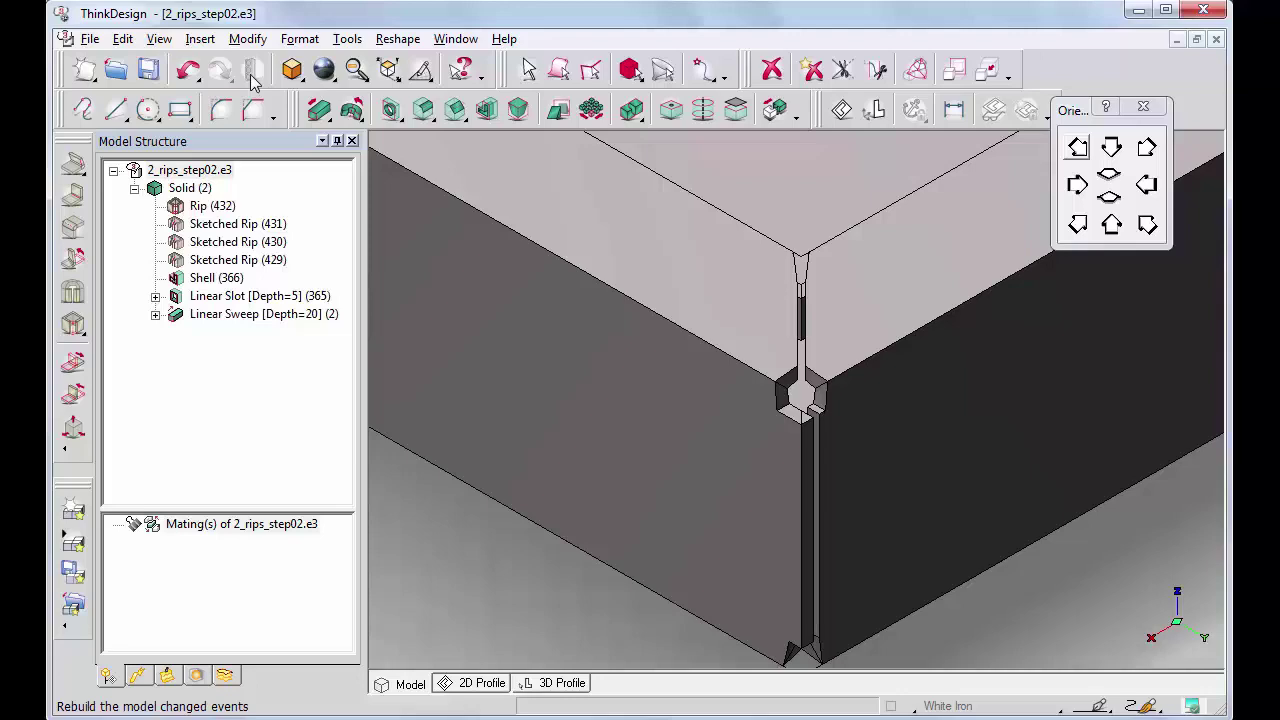
pyautogui.hotkey('alt', 'v')
pyautogui.press('z')
pyautogui.press('a')
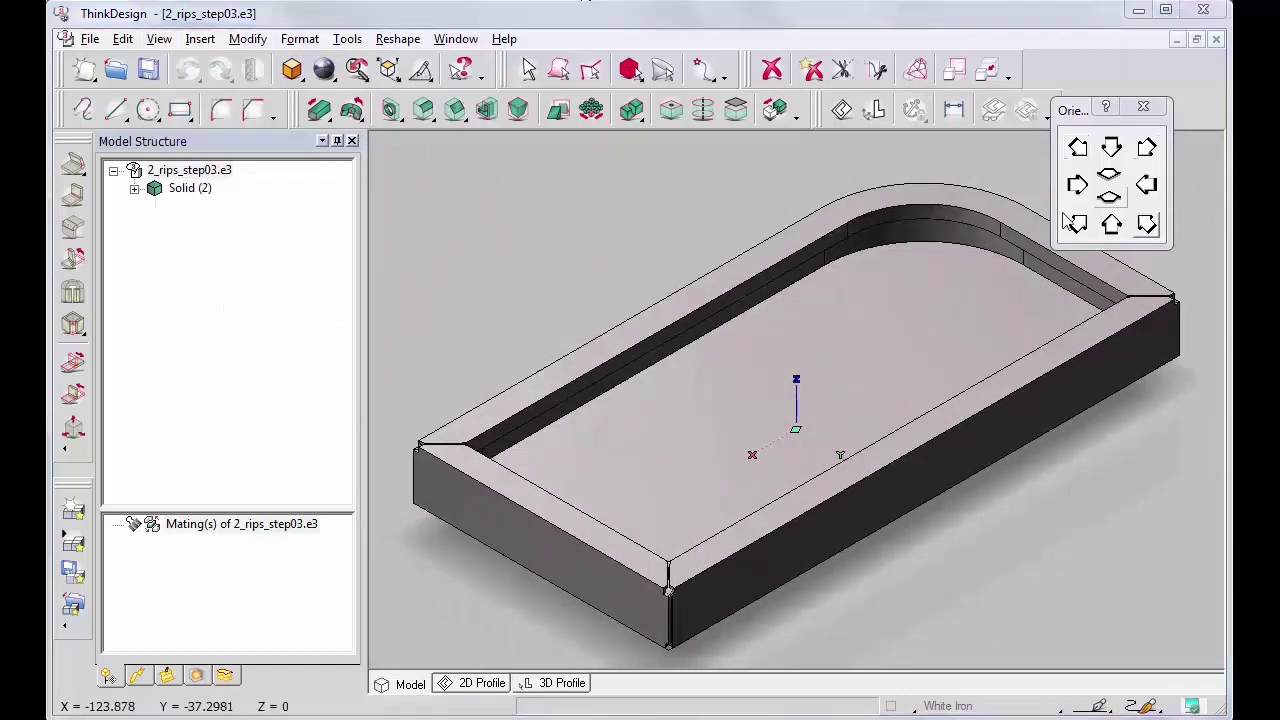
# Step: In 2_rips_step03.e3, create a symmetric Edge Rip on the recess's inner vertical edge at the sharp corner along the long side from the fully ripped corner
pyautogui.click(1070, 222)
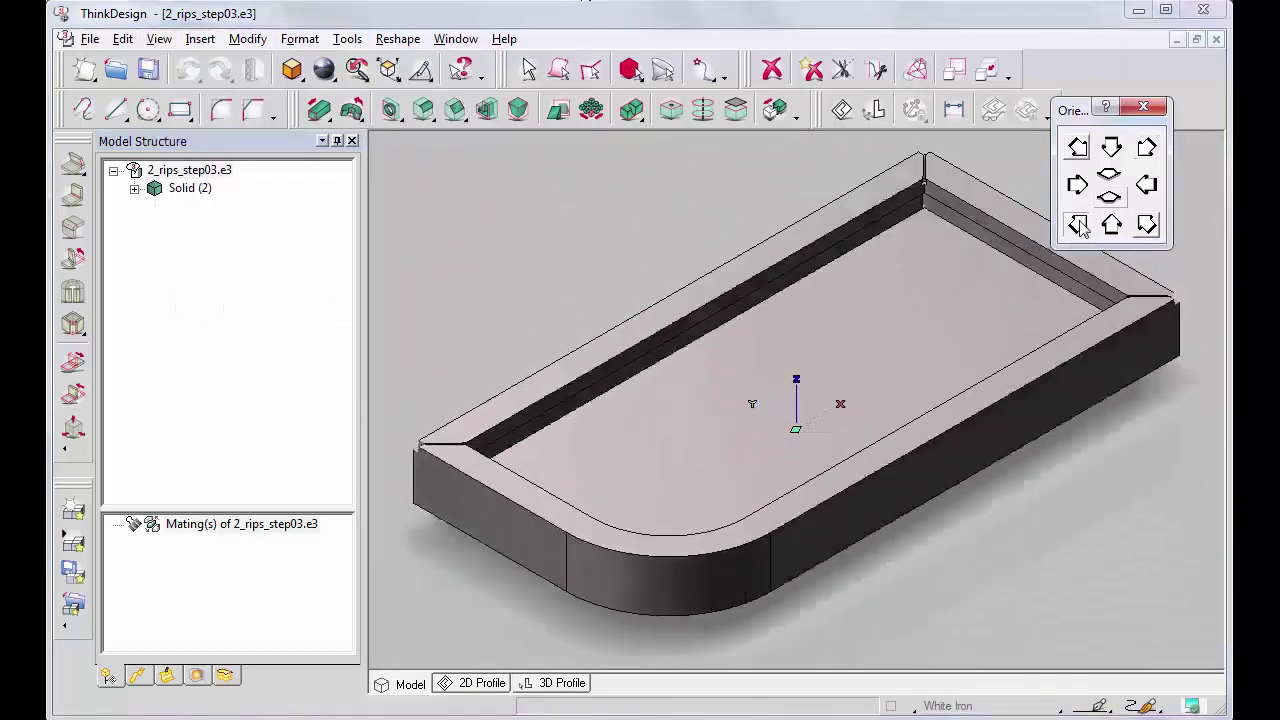
pyautogui.click(73, 323)
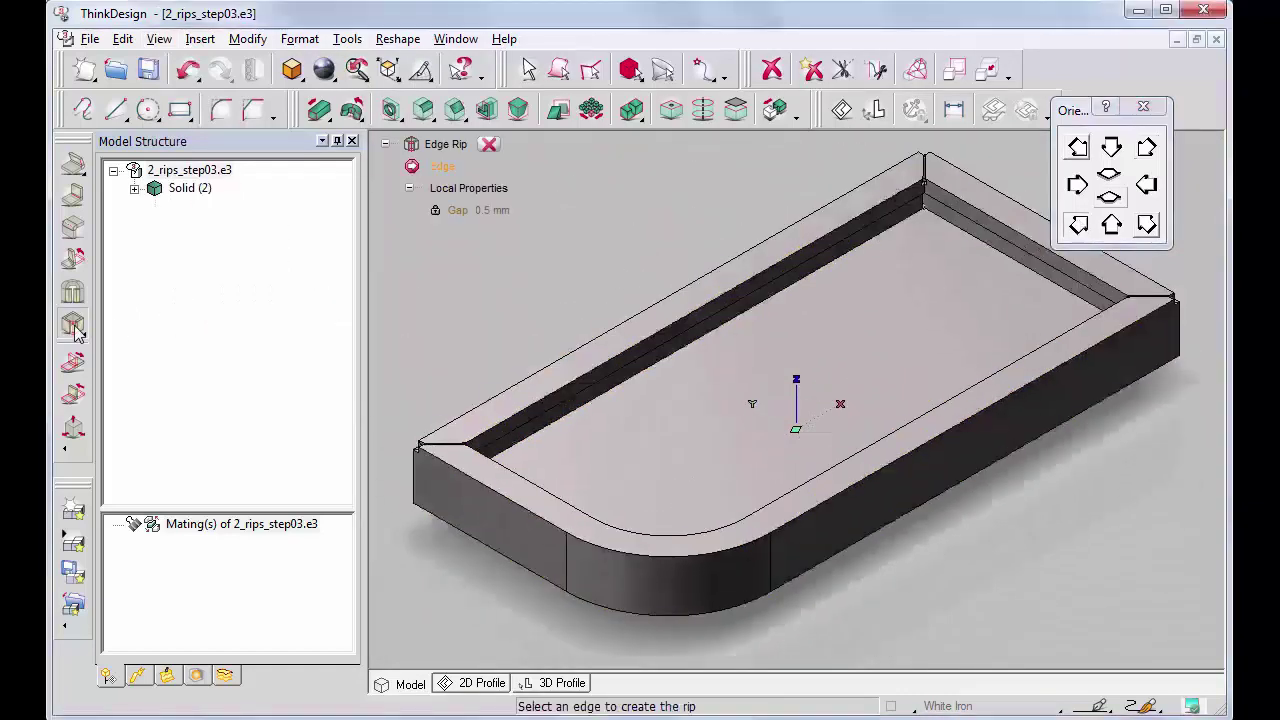
pyautogui.click(1146, 224)
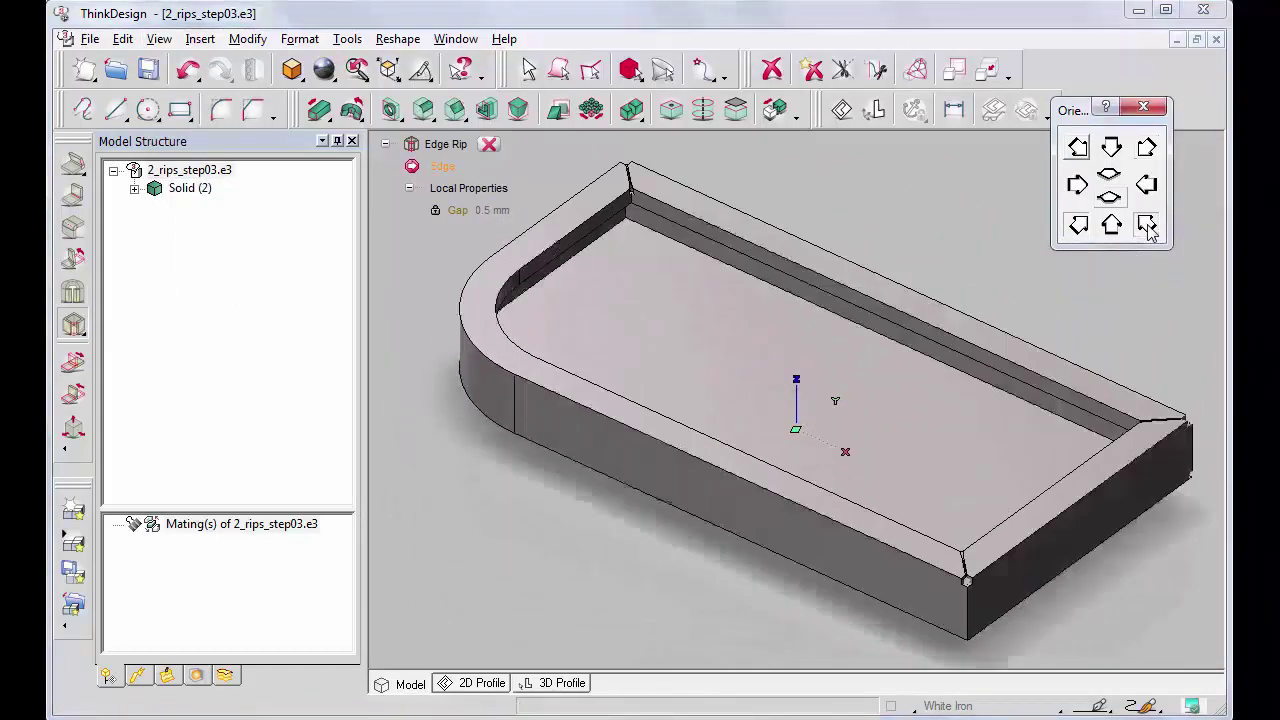
pyautogui.click(668, 184)
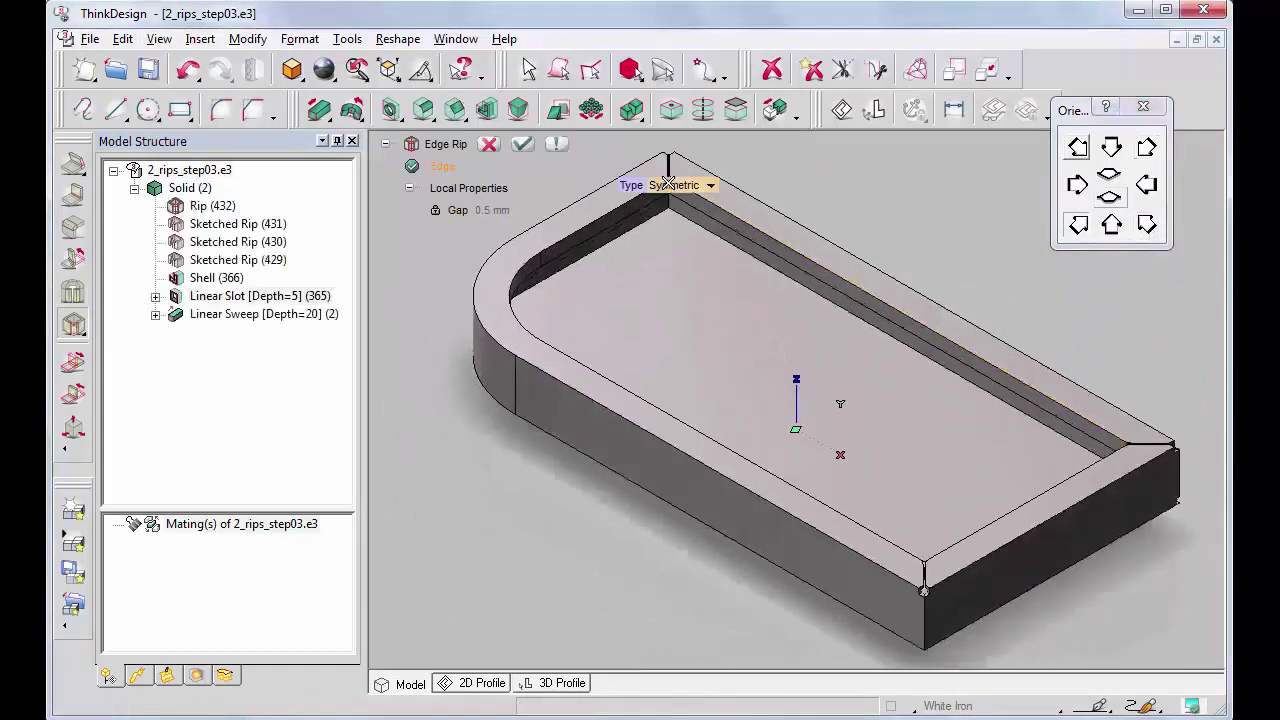
pyautogui.click(556, 144)
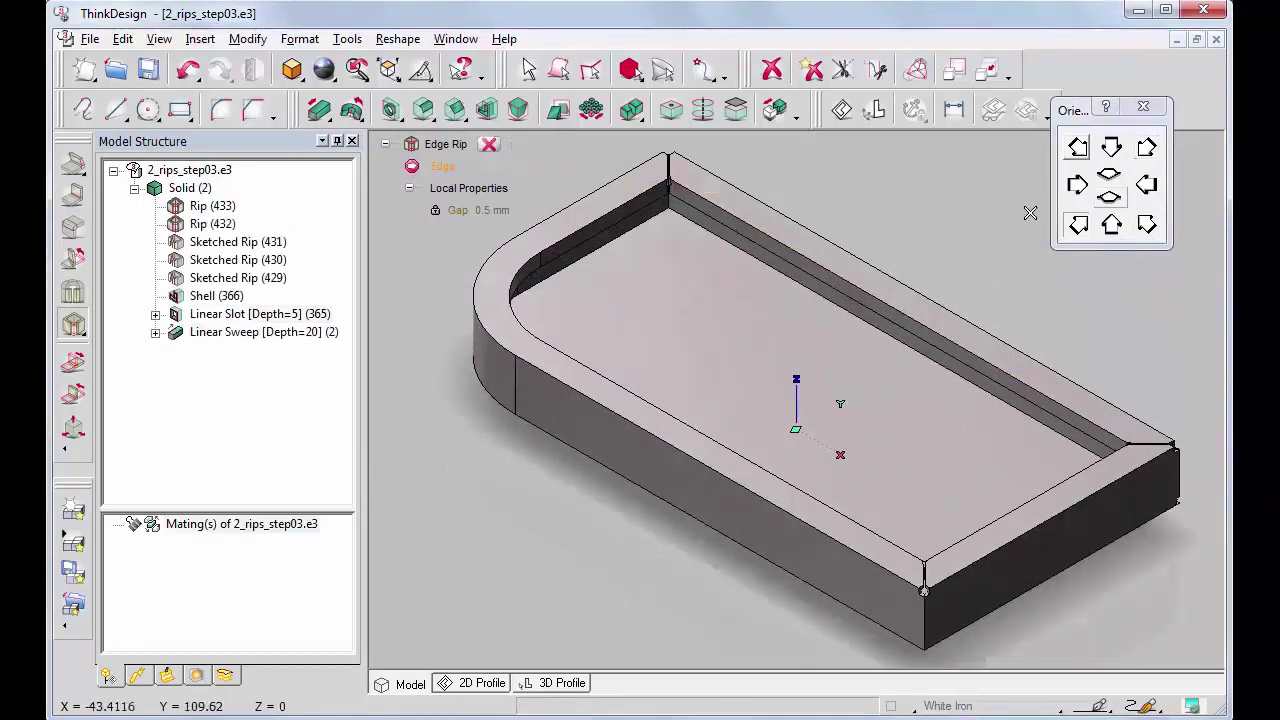
# Step: Apply another symmetric Edge Rip to the recess's inner vertical edge at the corner diagonally opposite the rounded one
pyautogui.click(1079, 226)
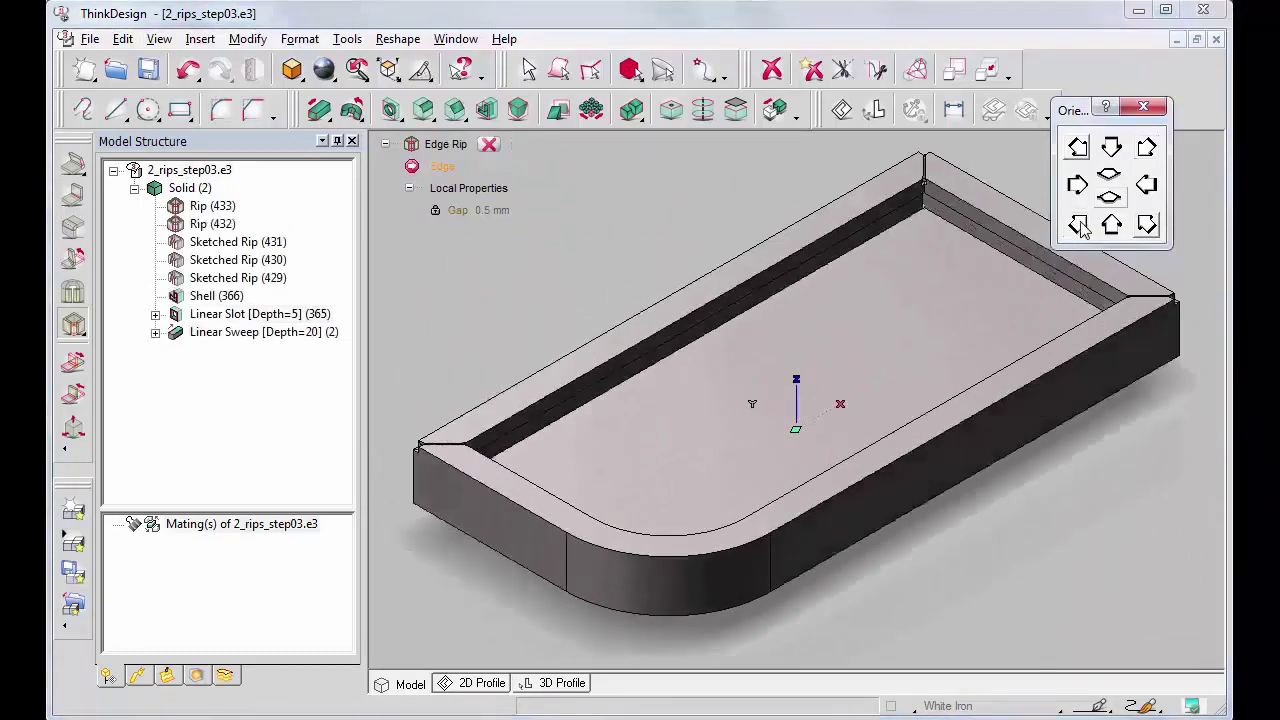
pyautogui.click(925, 187)
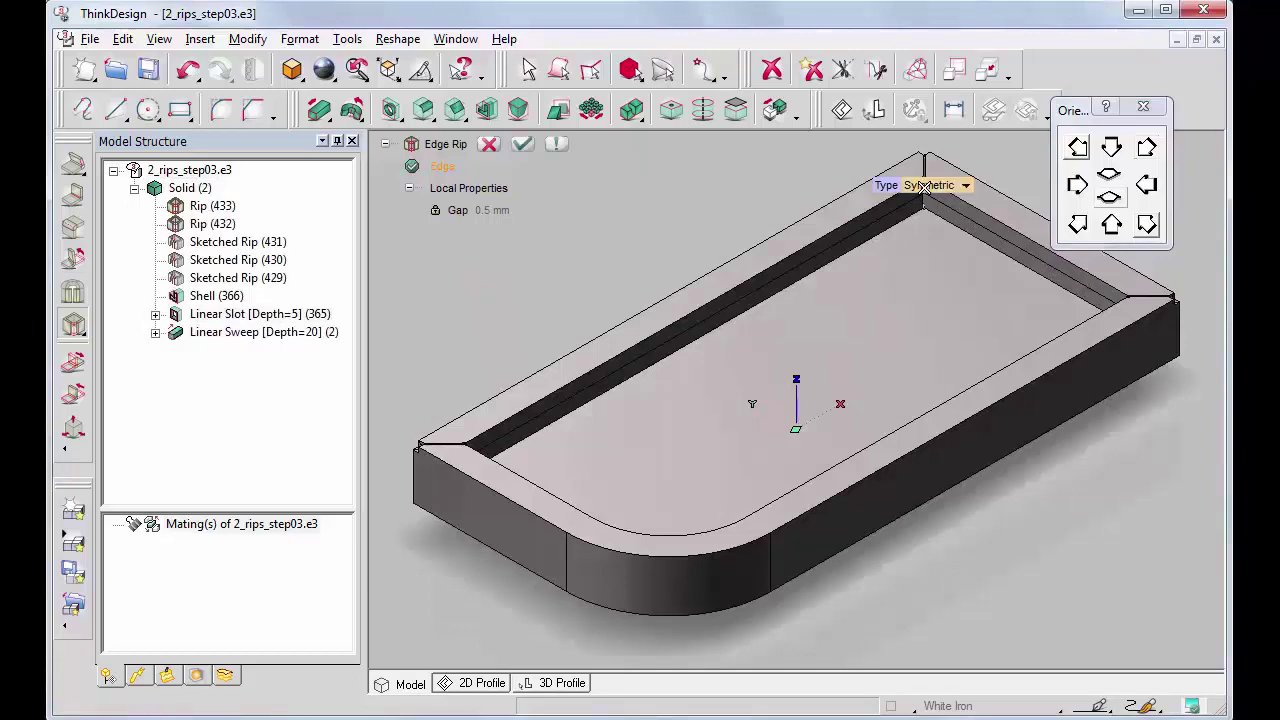
pyautogui.click(556, 144)
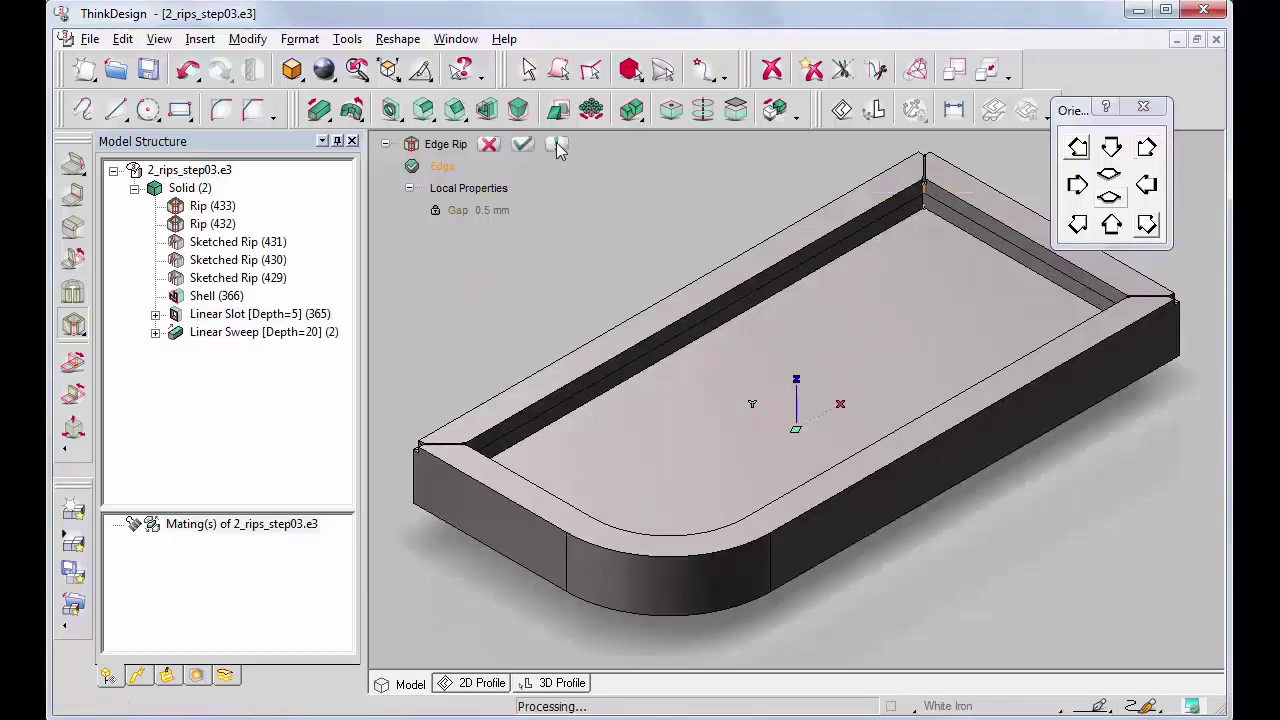
# Step: Create a symmetric Edge Rip on the recess's inner vertical edge at the sharp corner joined to the rounded corner by a long side
pyautogui.click(1078, 148)
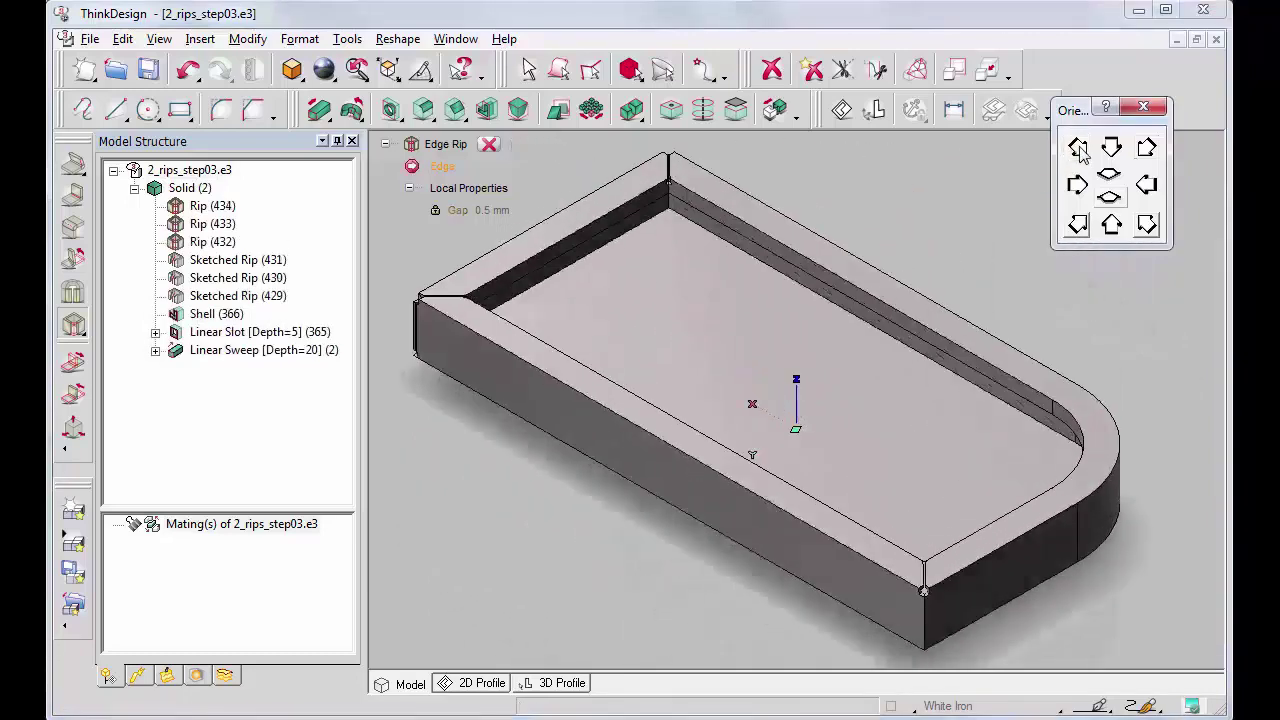
pyautogui.click(668, 188)
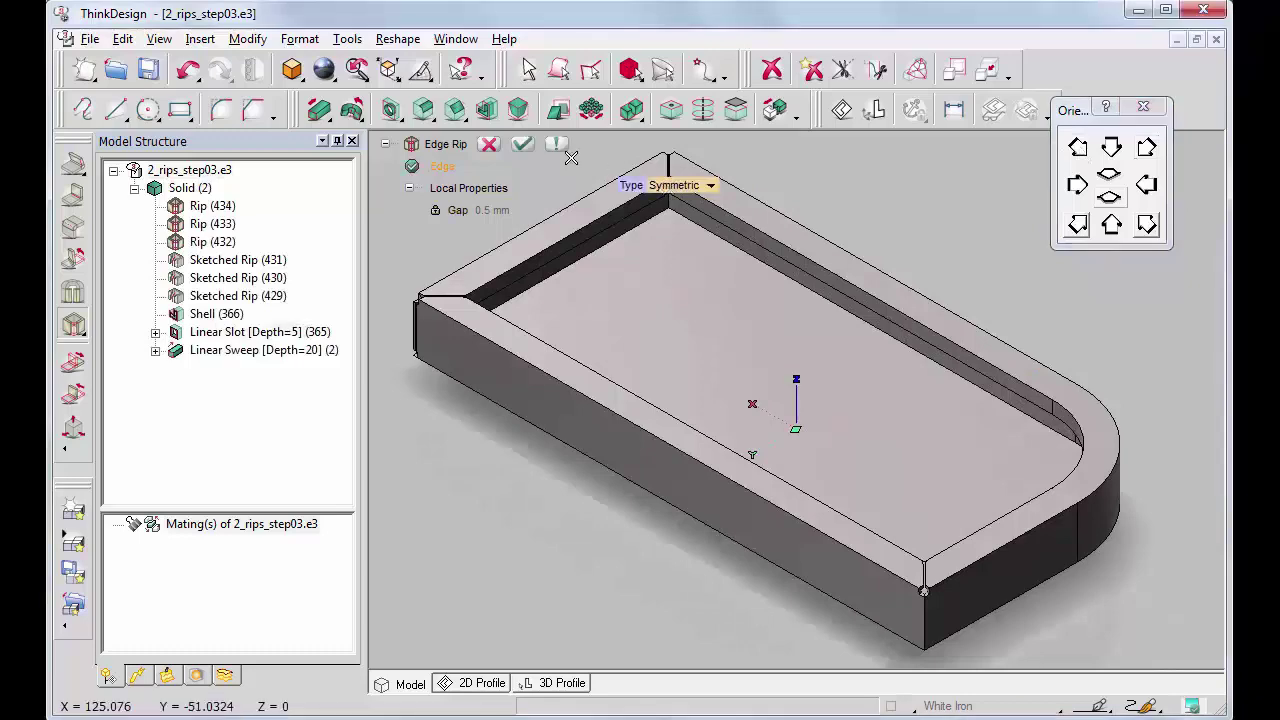
pyautogui.click(522, 144)
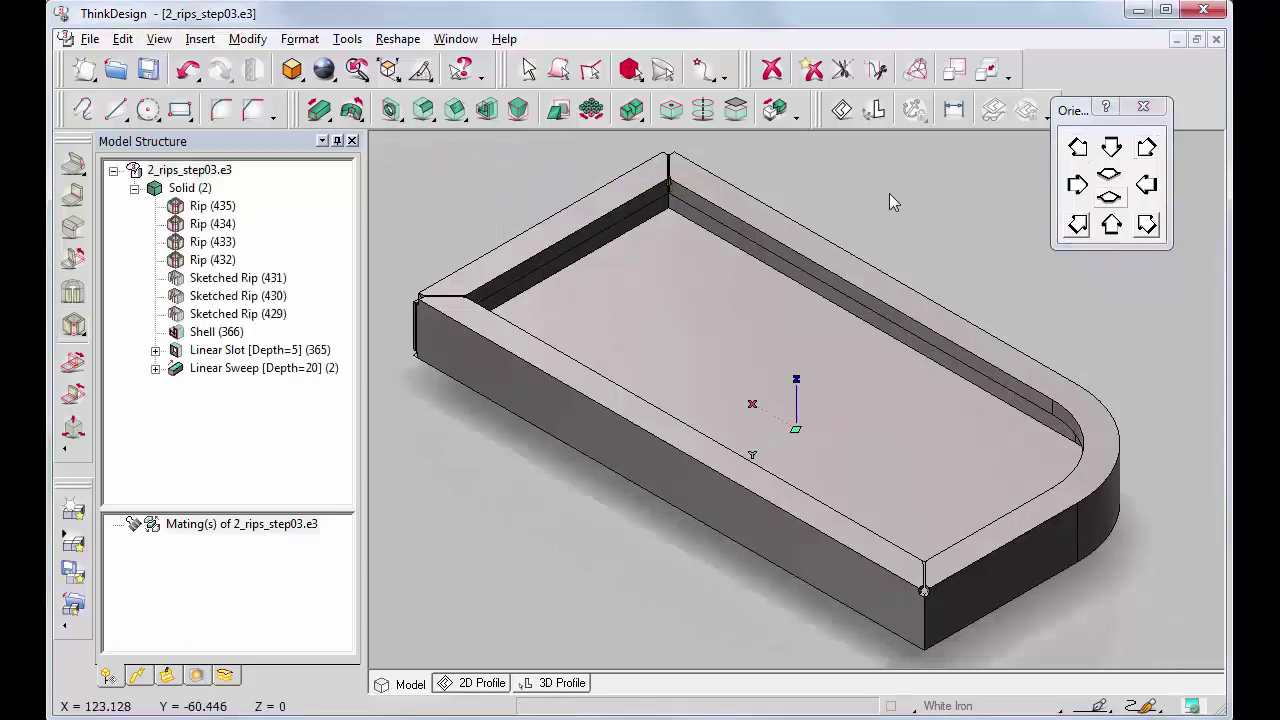
# Step: Create a symmetric Edge Rip along the connected bottom outer edges of the short side, the rounded corner and the adjoining long side
pyautogui.click(1078, 225)
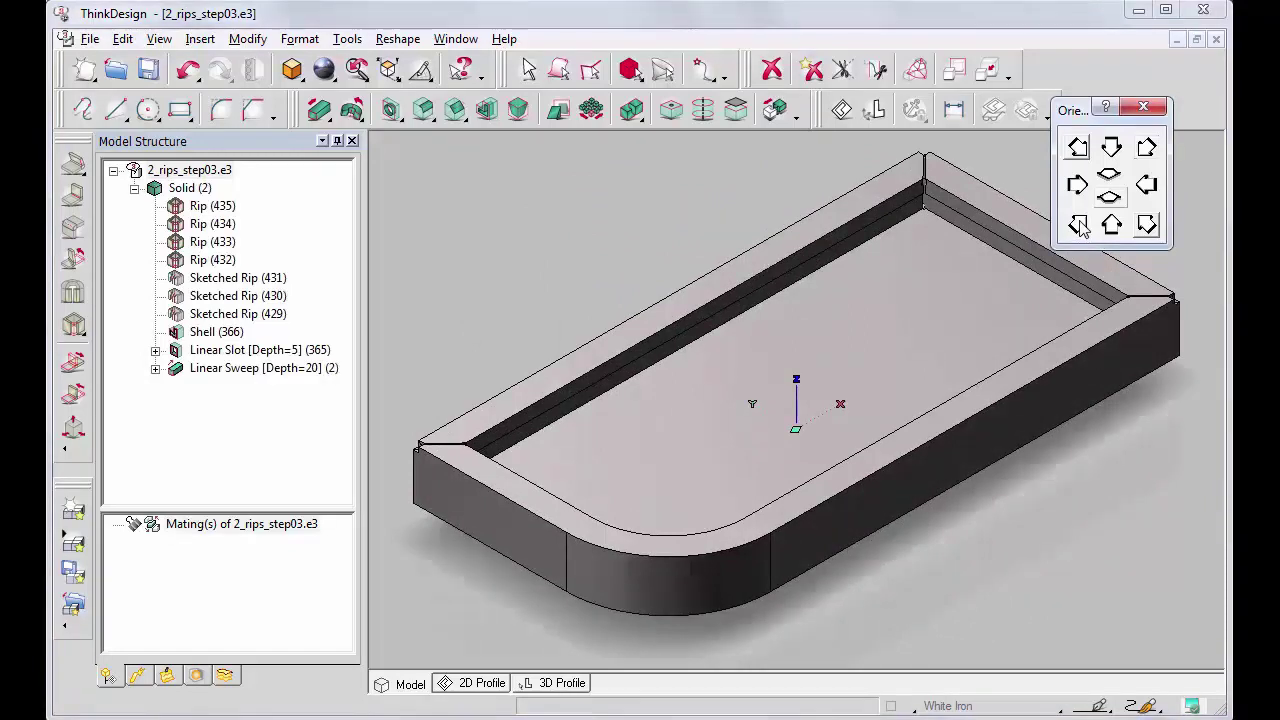
pyautogui.click(73, 325)
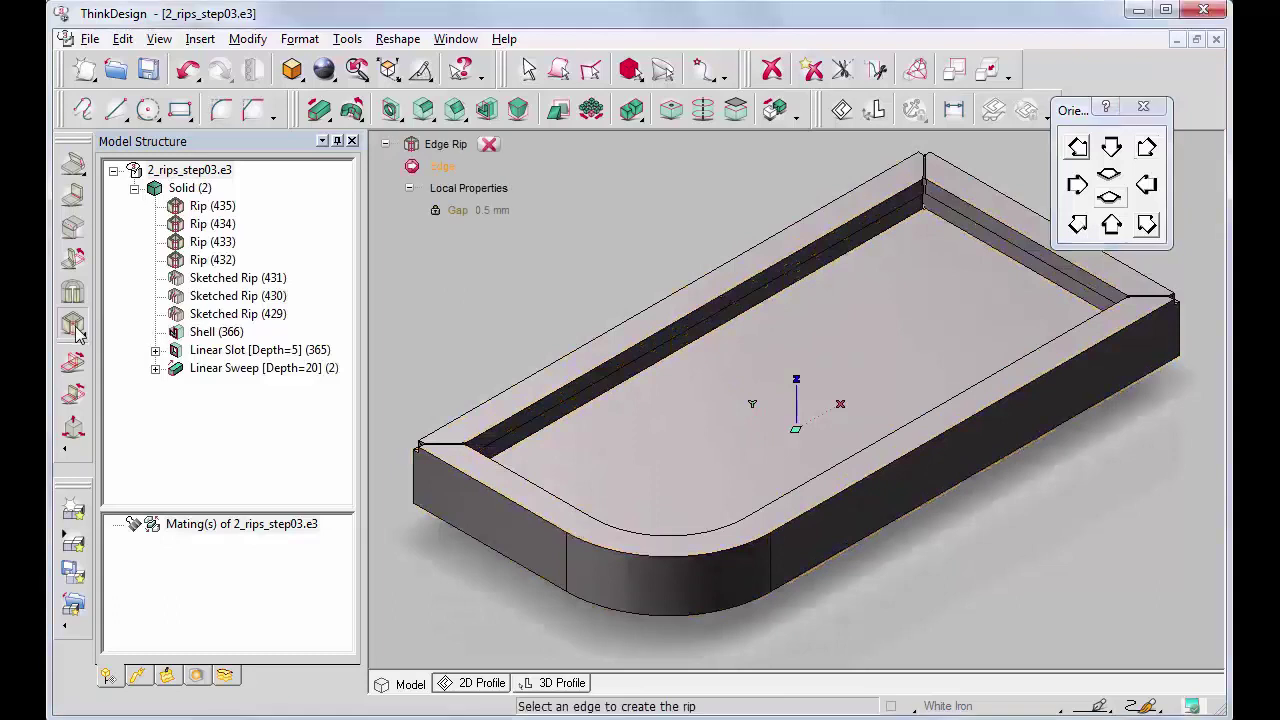
pyautogui.click(497, 551)
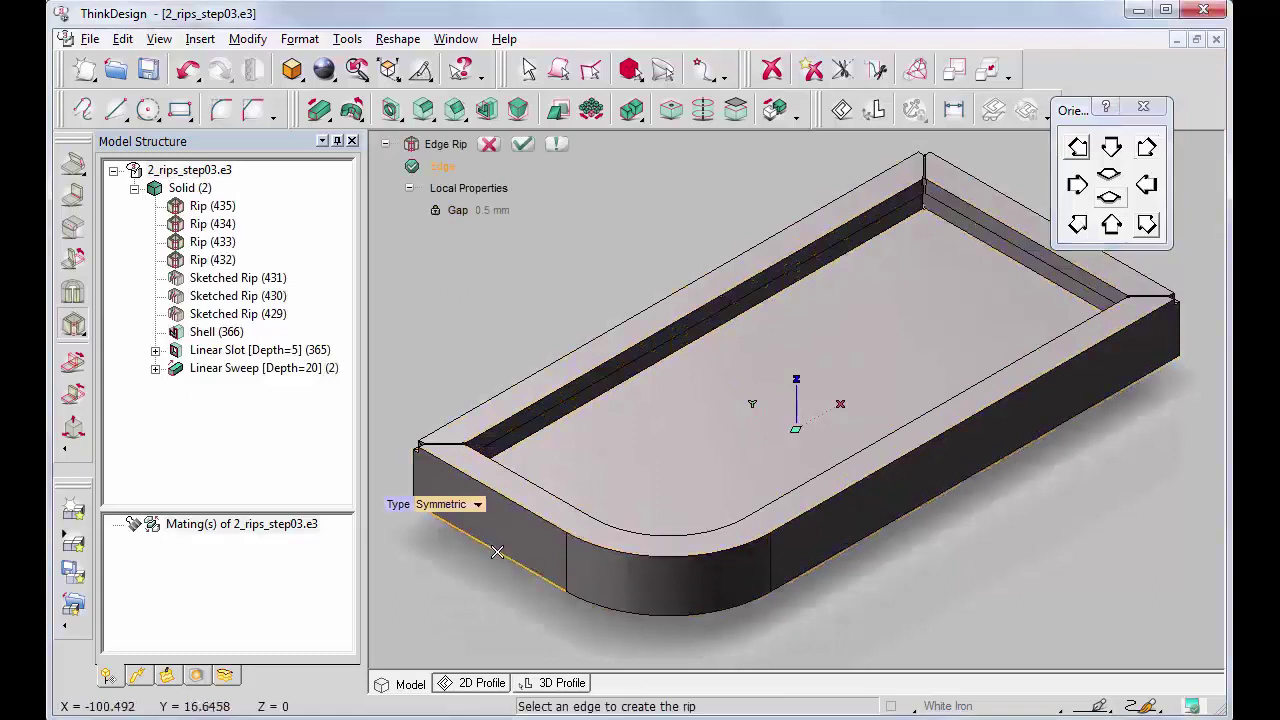
pyautogui.click(663, 614)
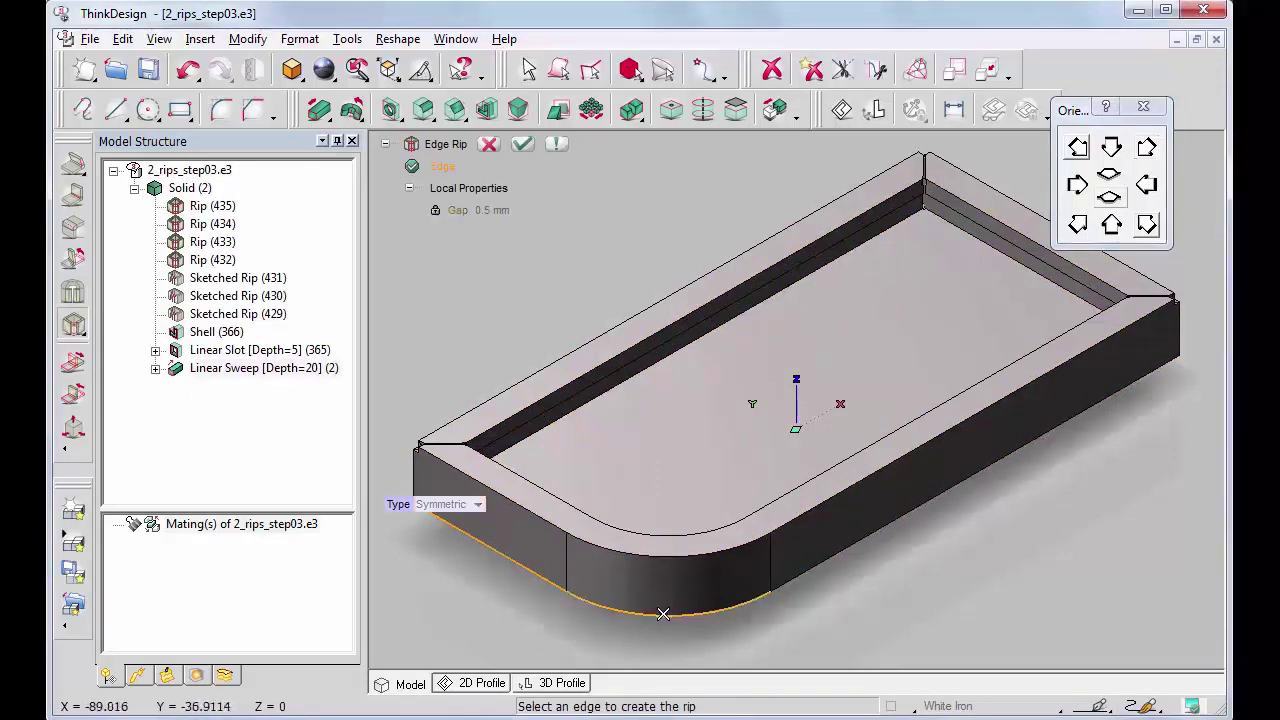
pyautogui.click(809, 569)
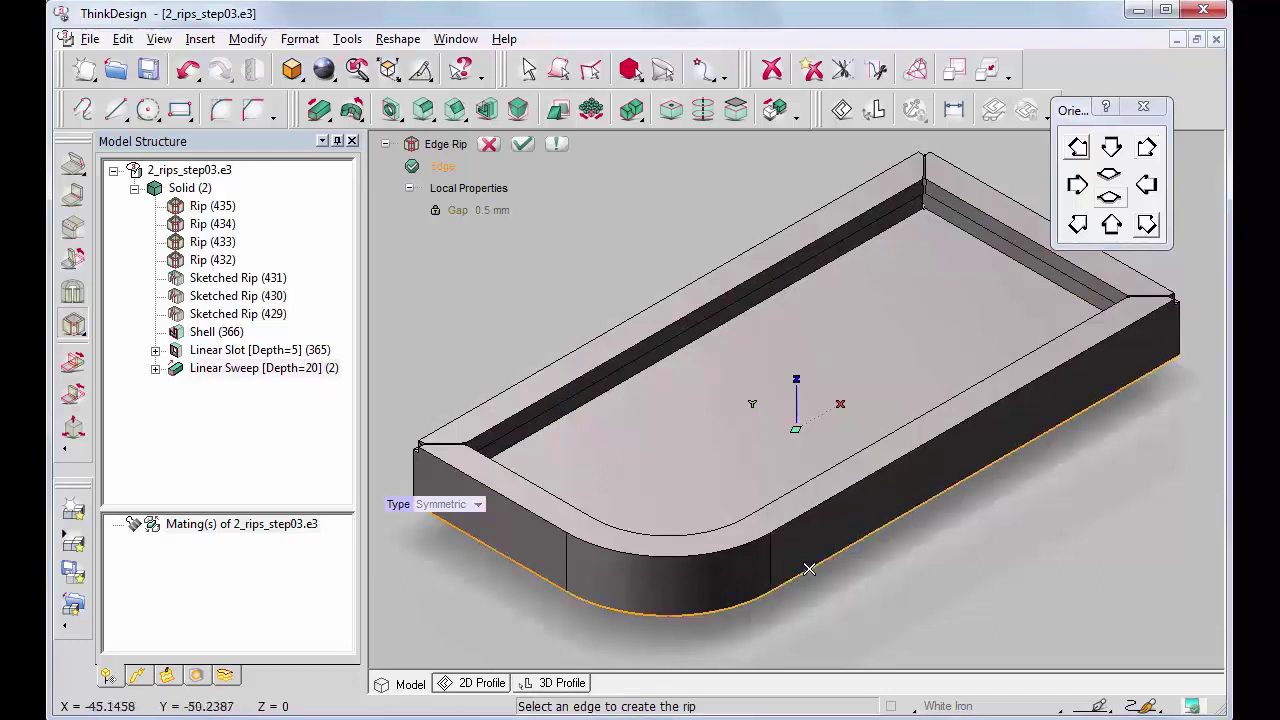
pyautogui.click(522, 143)
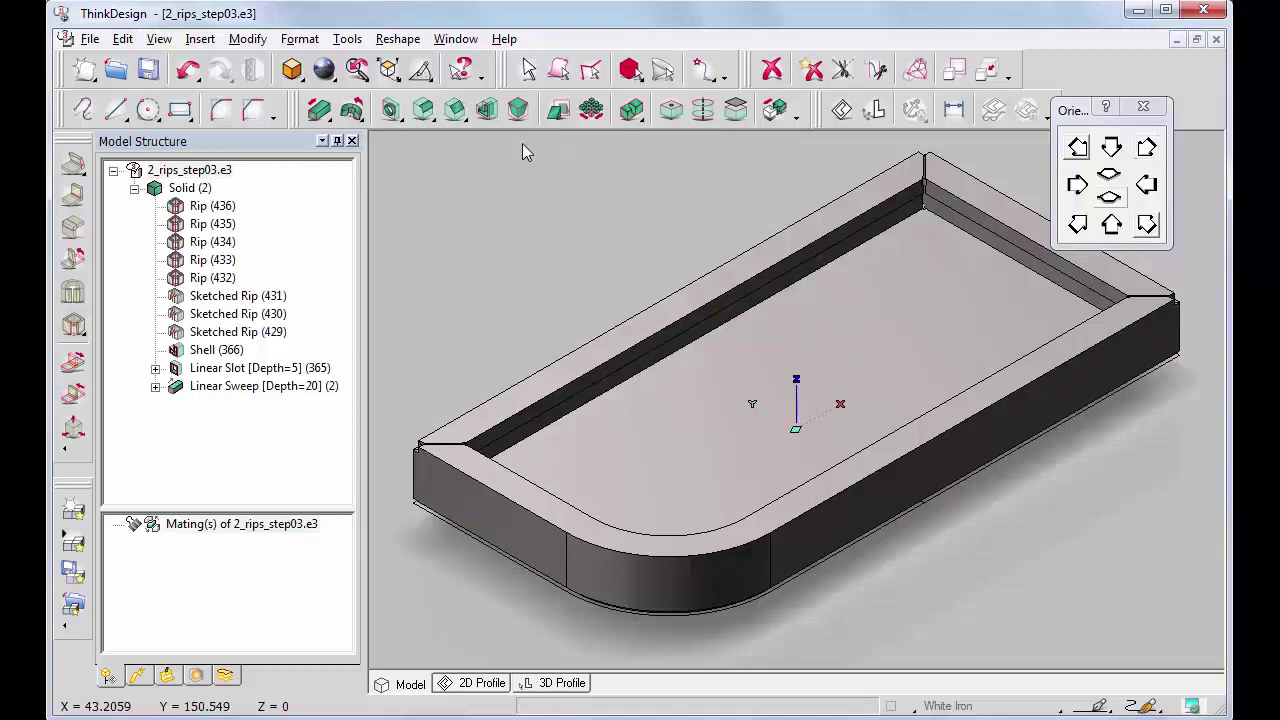
# Step: Zoom in on the rounded corner's bottom edge from below and examine the rip between the wall and the base
pyautogui.press('Up')
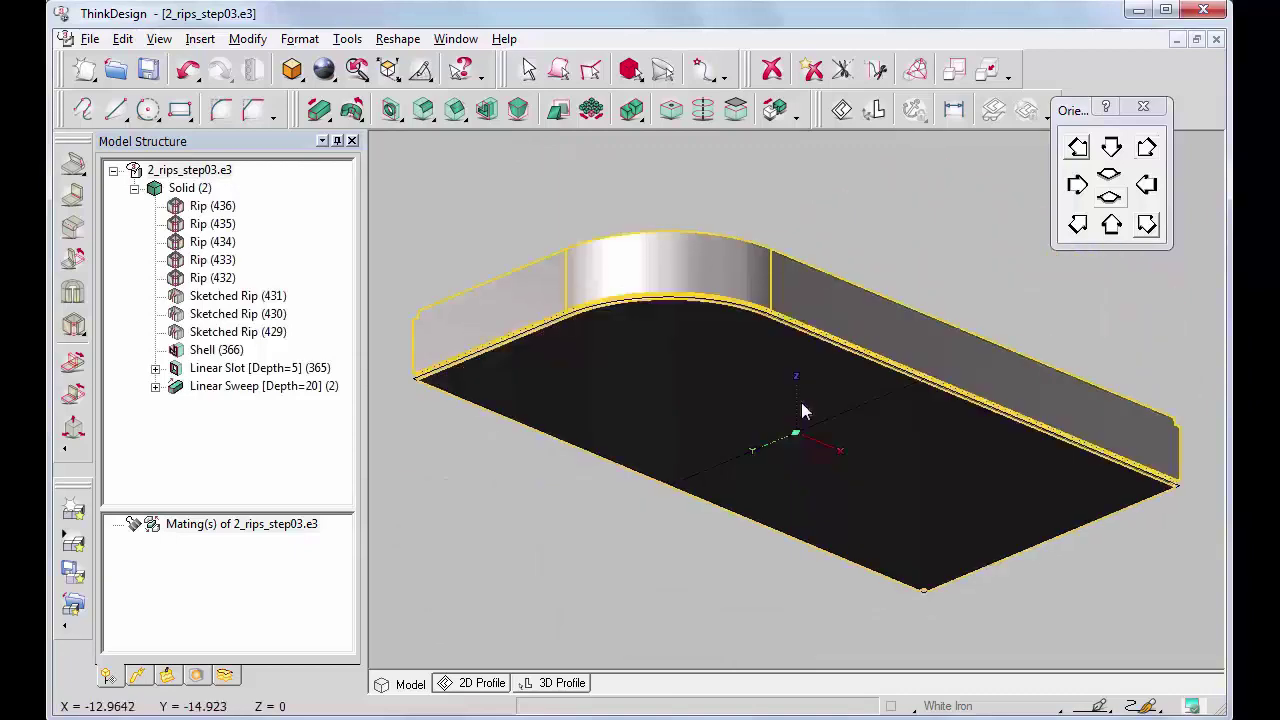
pyautogui.click(566, 255)
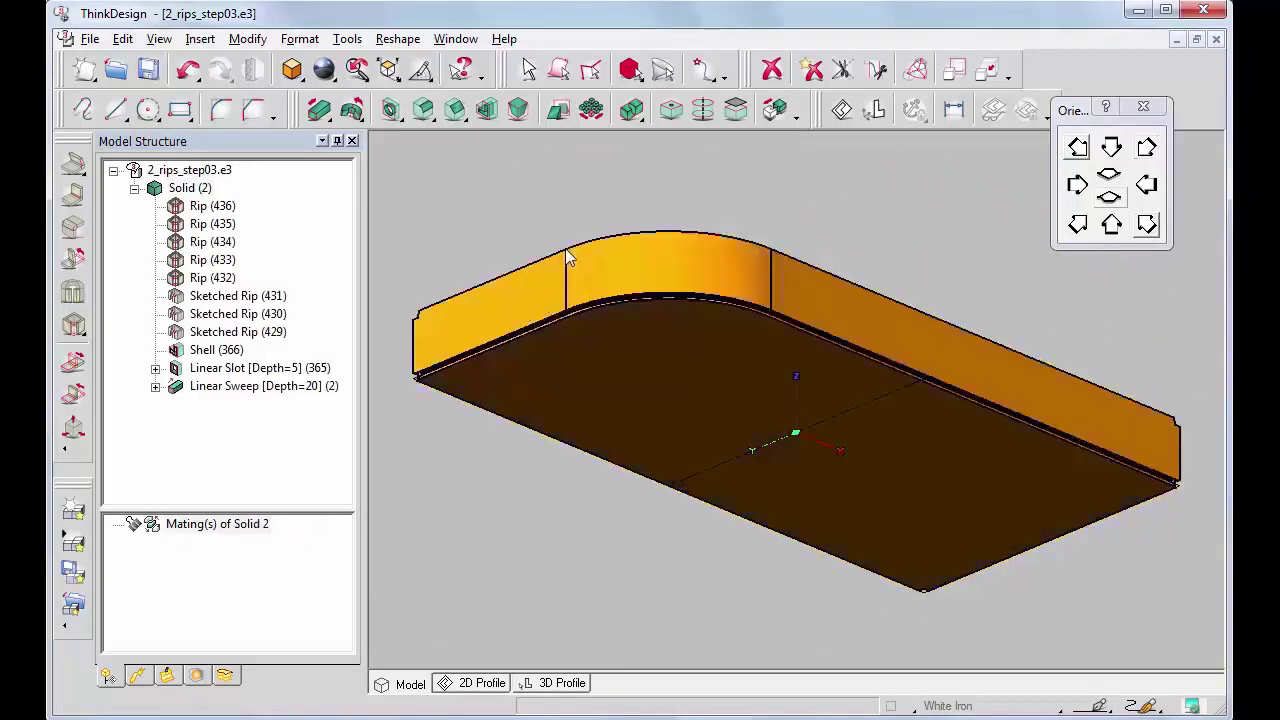
pyautogui.click(566, 256)
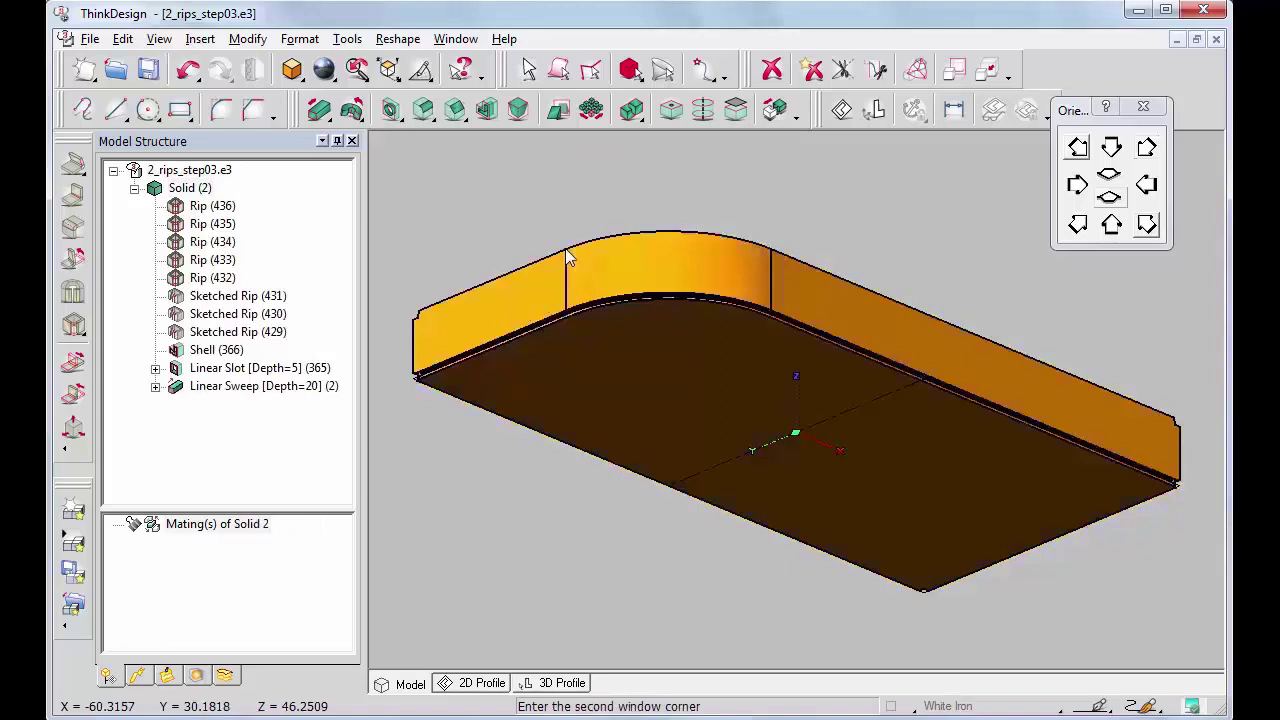
pyautogui.click(768, 307)
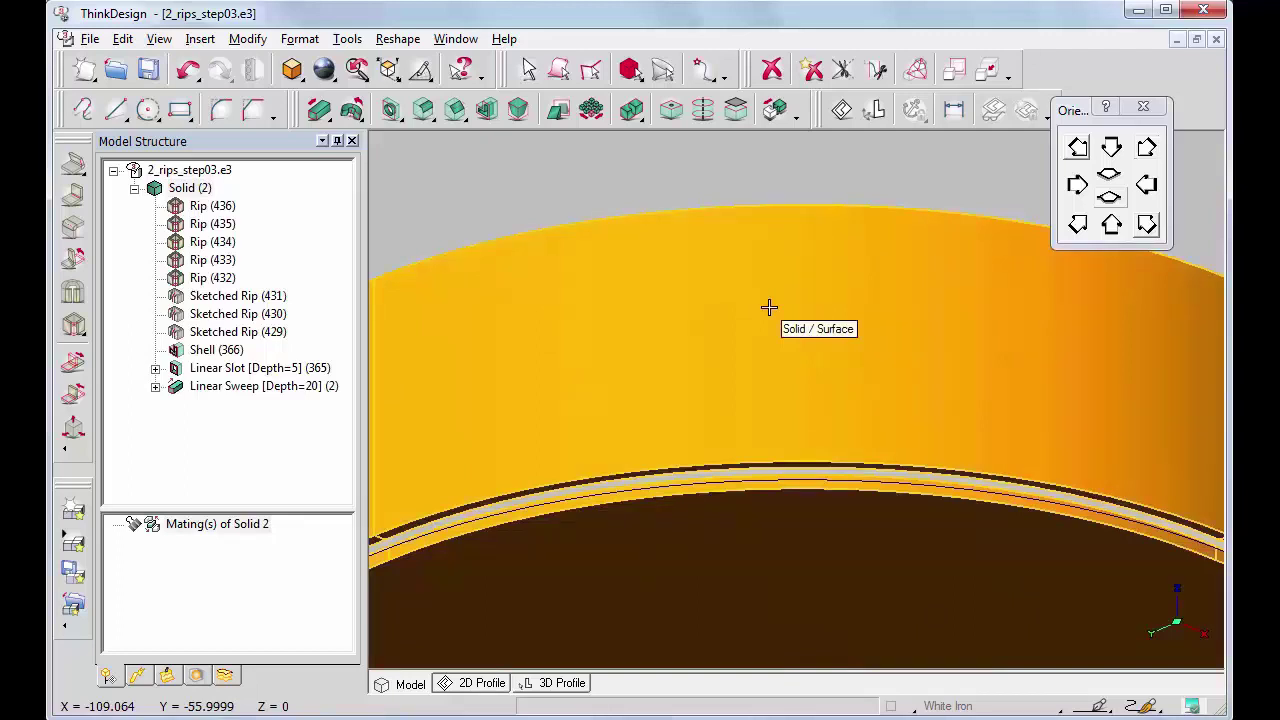
pyautogui.press('Home')
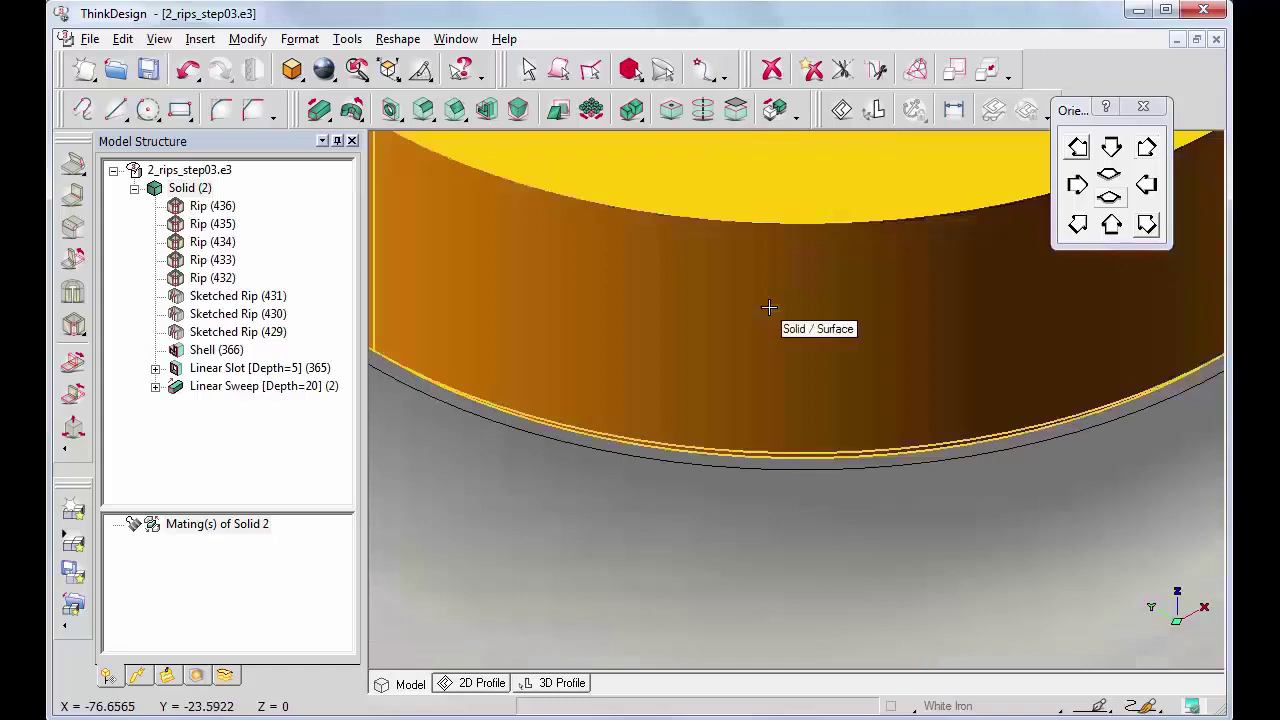
pyautogui.press('f')
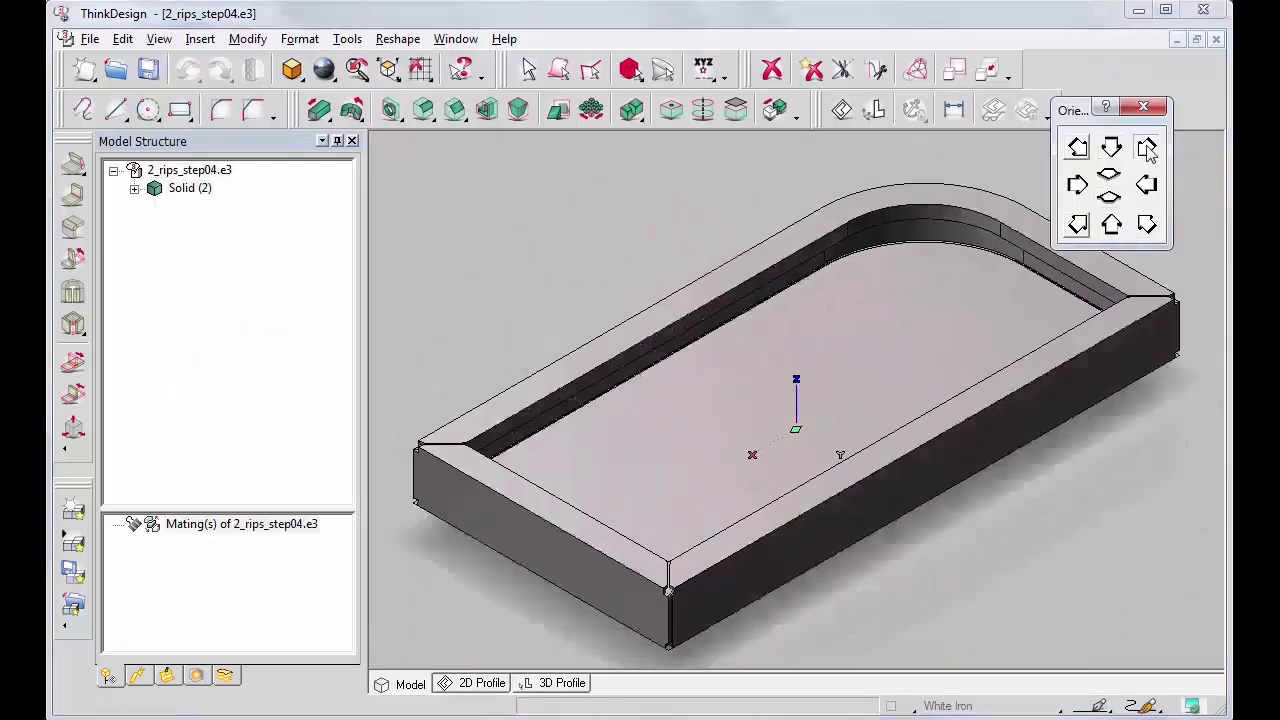
# Step: In 2_rips_step04.e3, place the work plane on the top face of the rim and start a 2D profile there
pyautogui.rightClick(697, 559)
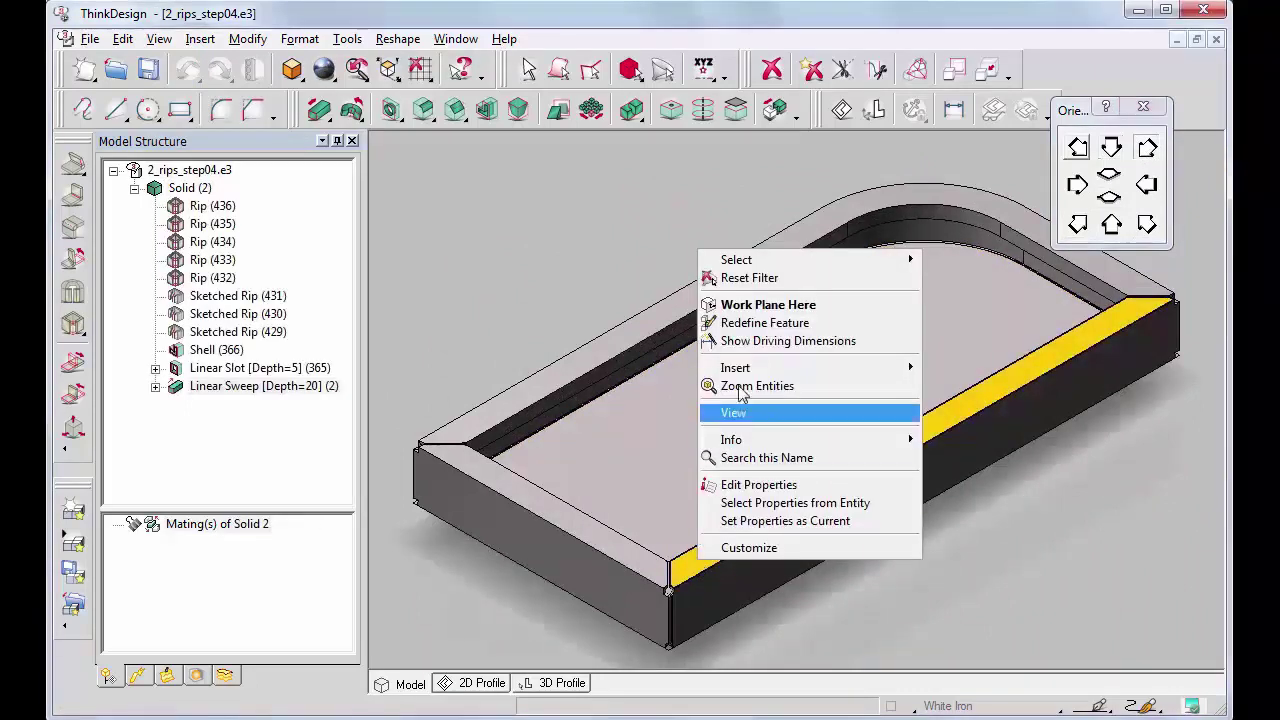
pyautogui.click(762, 305)
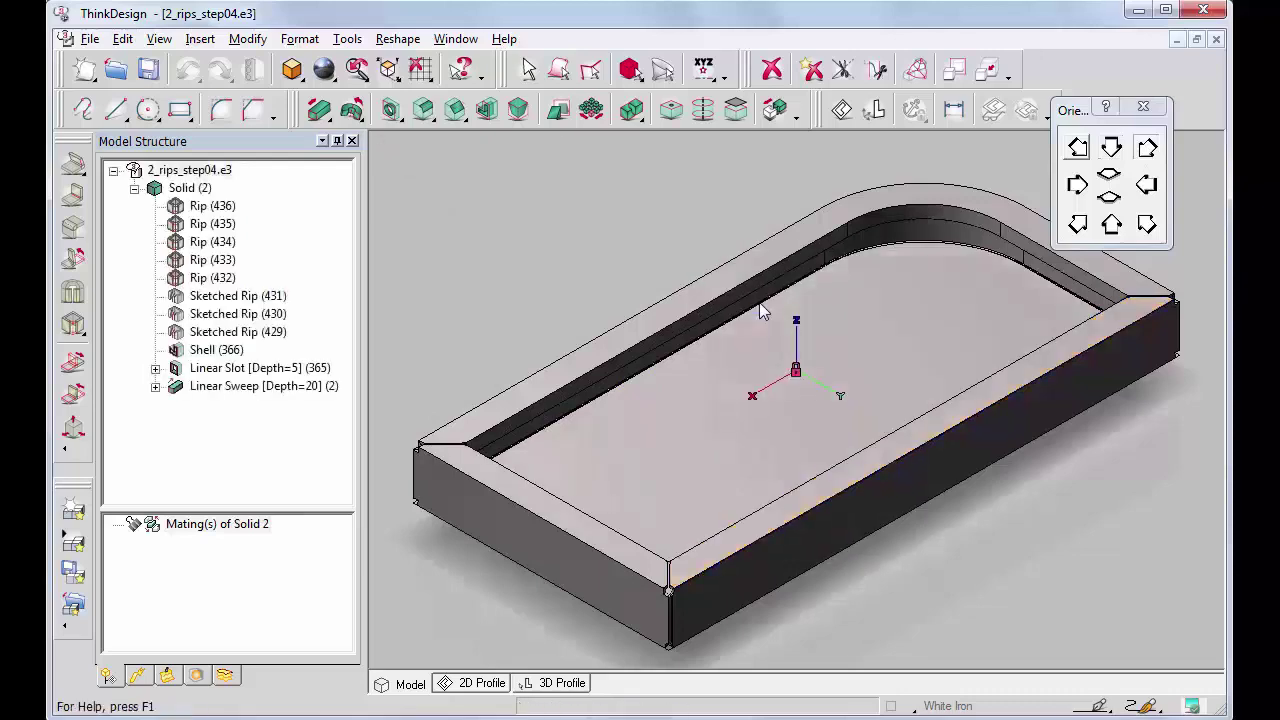
pyautogui.click(1111, 149)
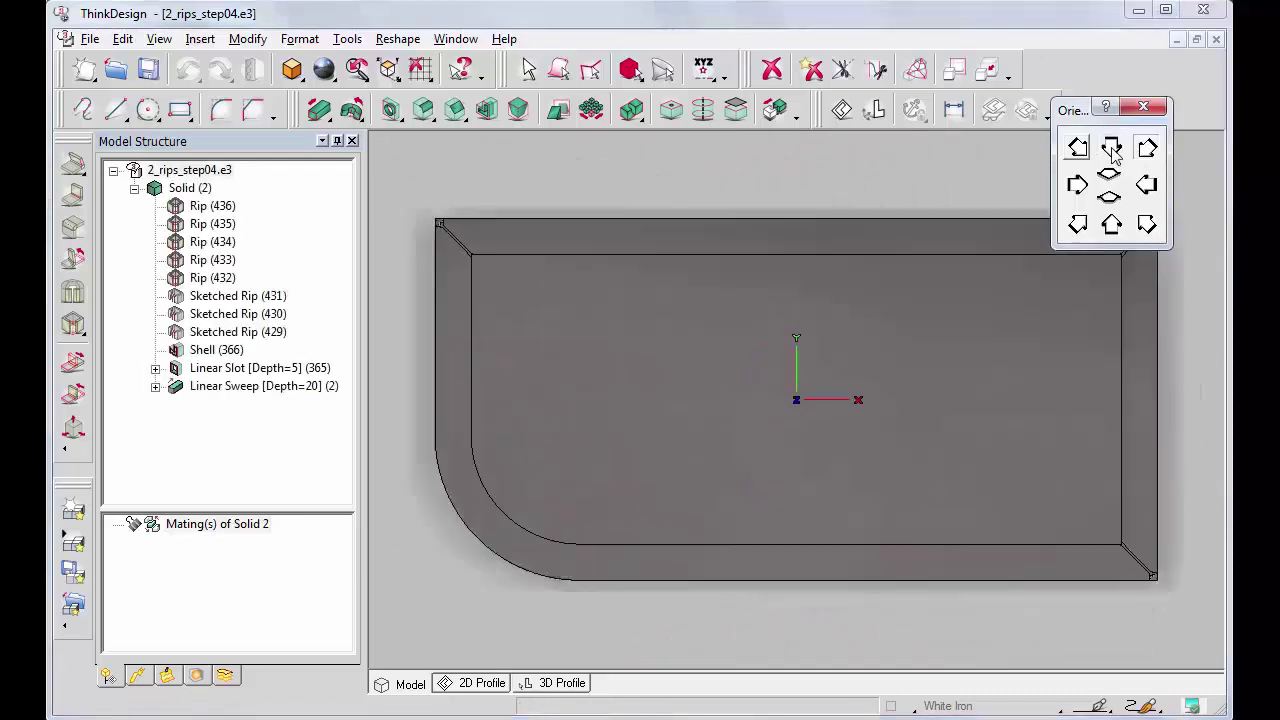
pyautogui.click(481, 685)
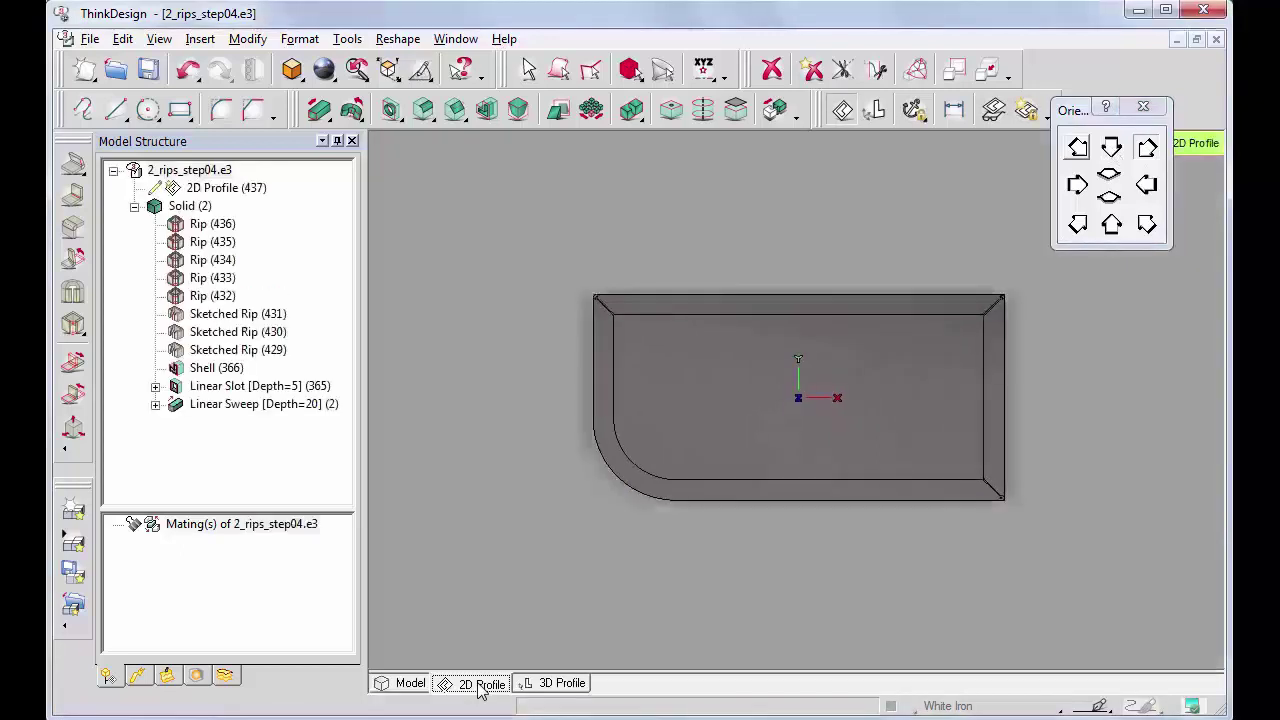
# Step: Begin a 2-Point Line in the profile with its start point snapped to the work plane origin
pyautogui.click(116, 110)
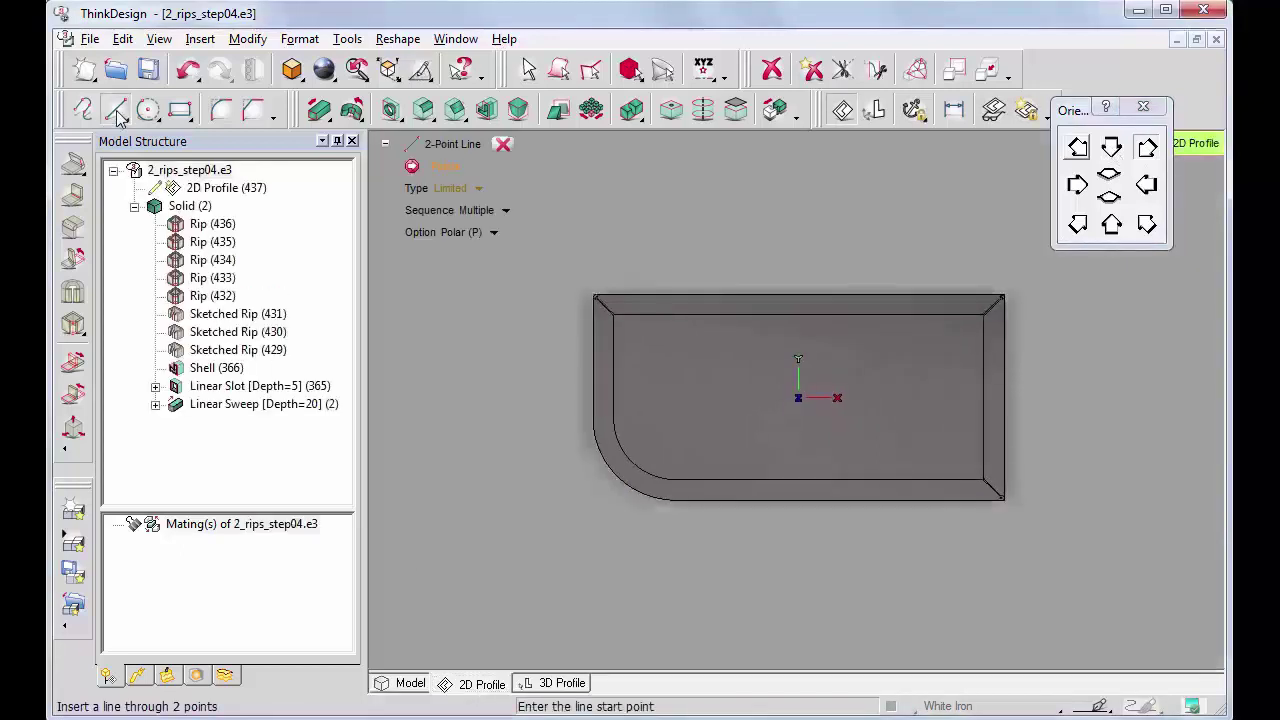
pyautogui.click(347, 40)
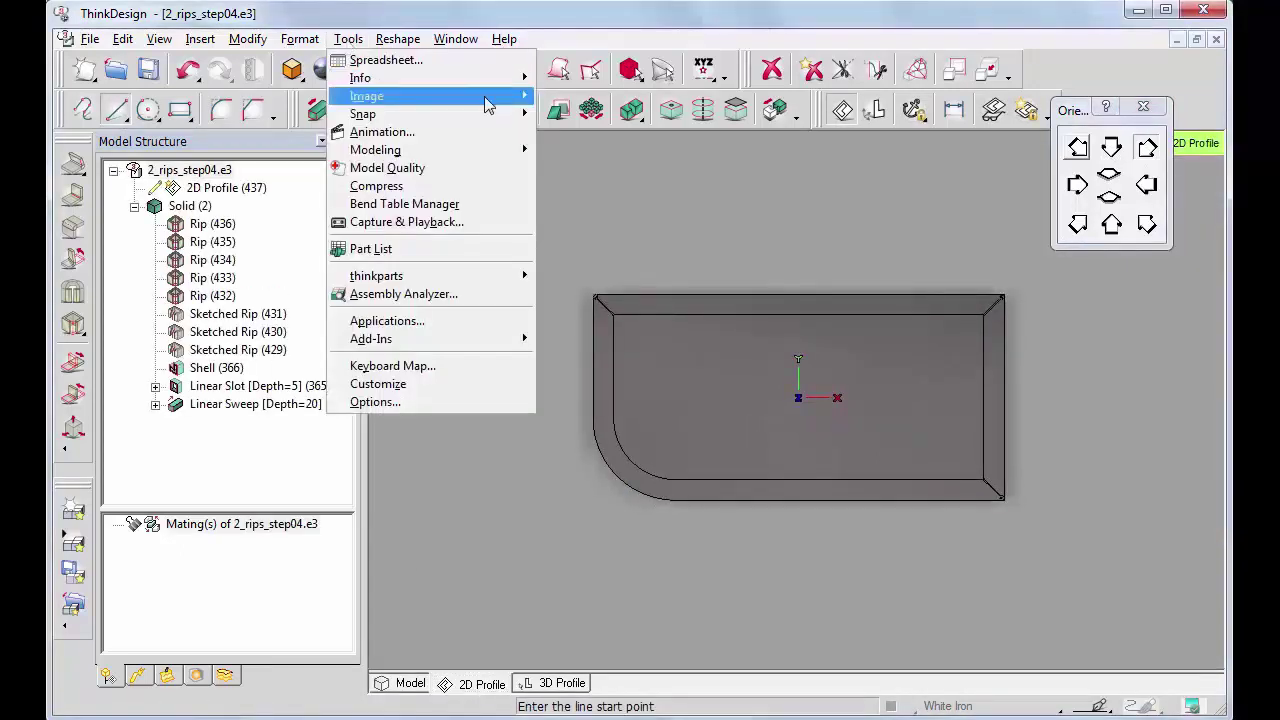
pyautogui.moveTo(528, 116)
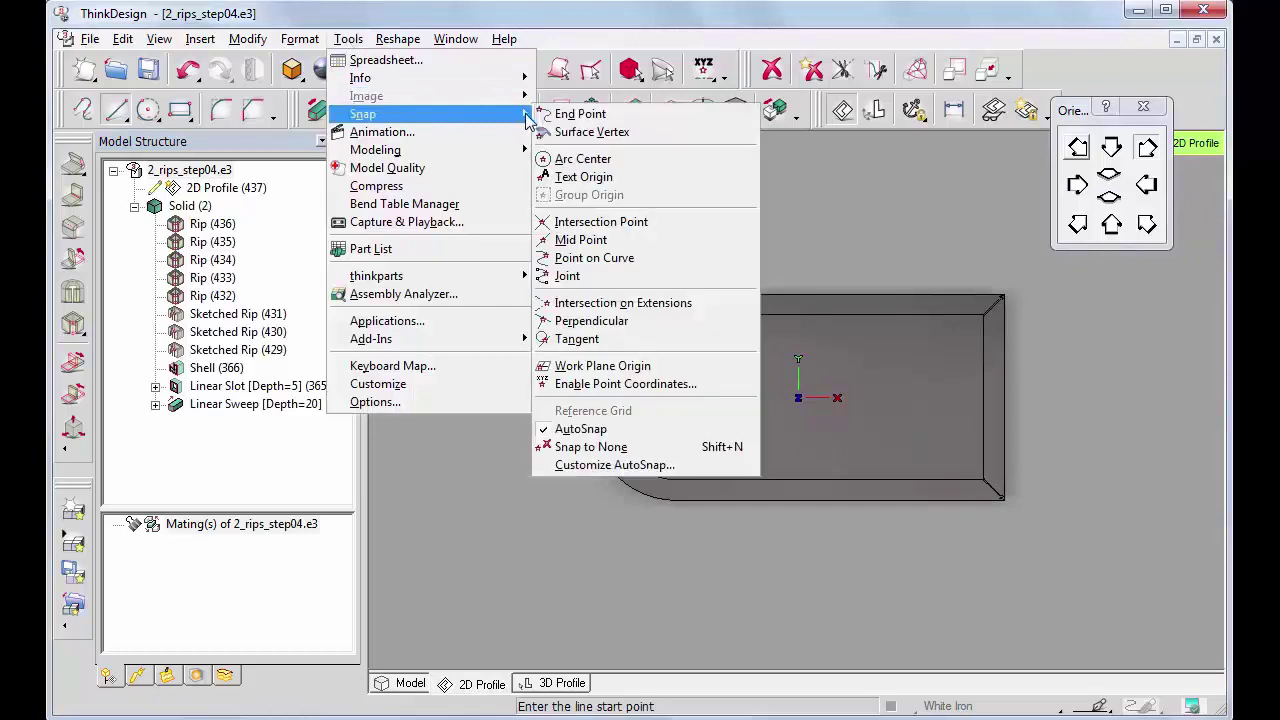
pyautogui.click(600, 366)
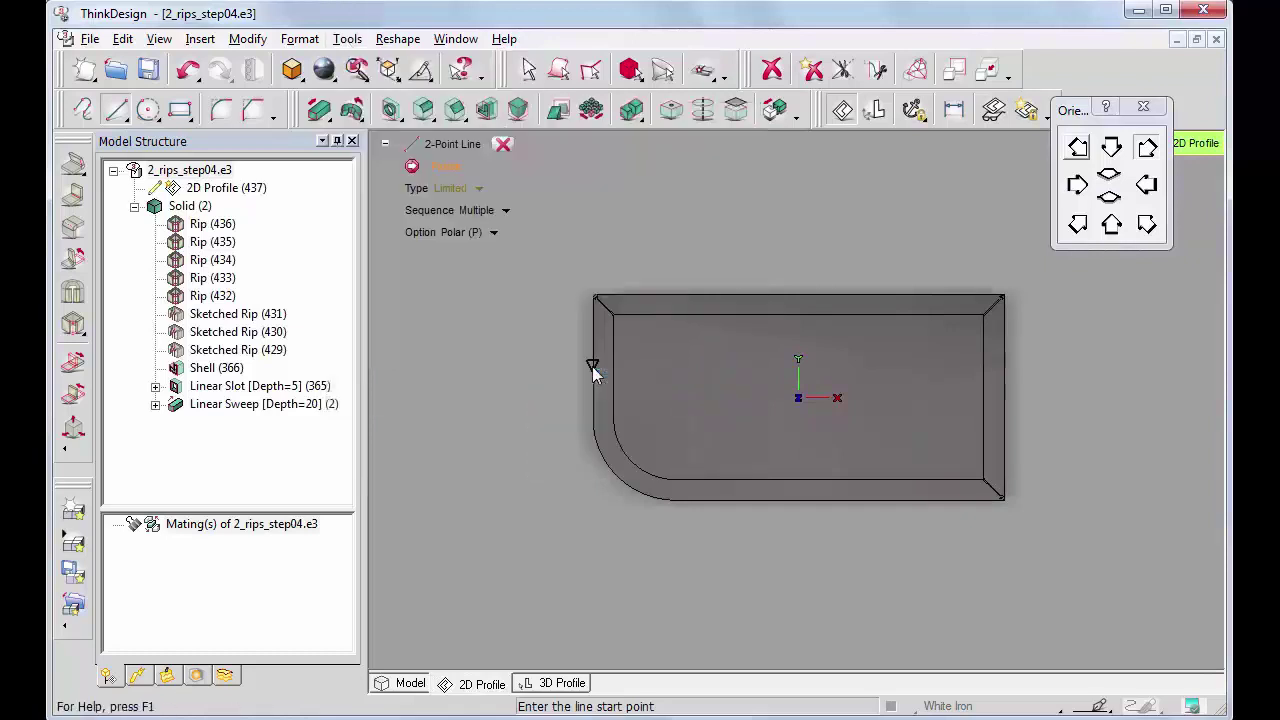
# Step: End the line at point coordinates X 0, Y -60, Z 0 mm and return to the solid model
pyautogui.click(347, 39)
pyautogui.moveTo(529, 119)
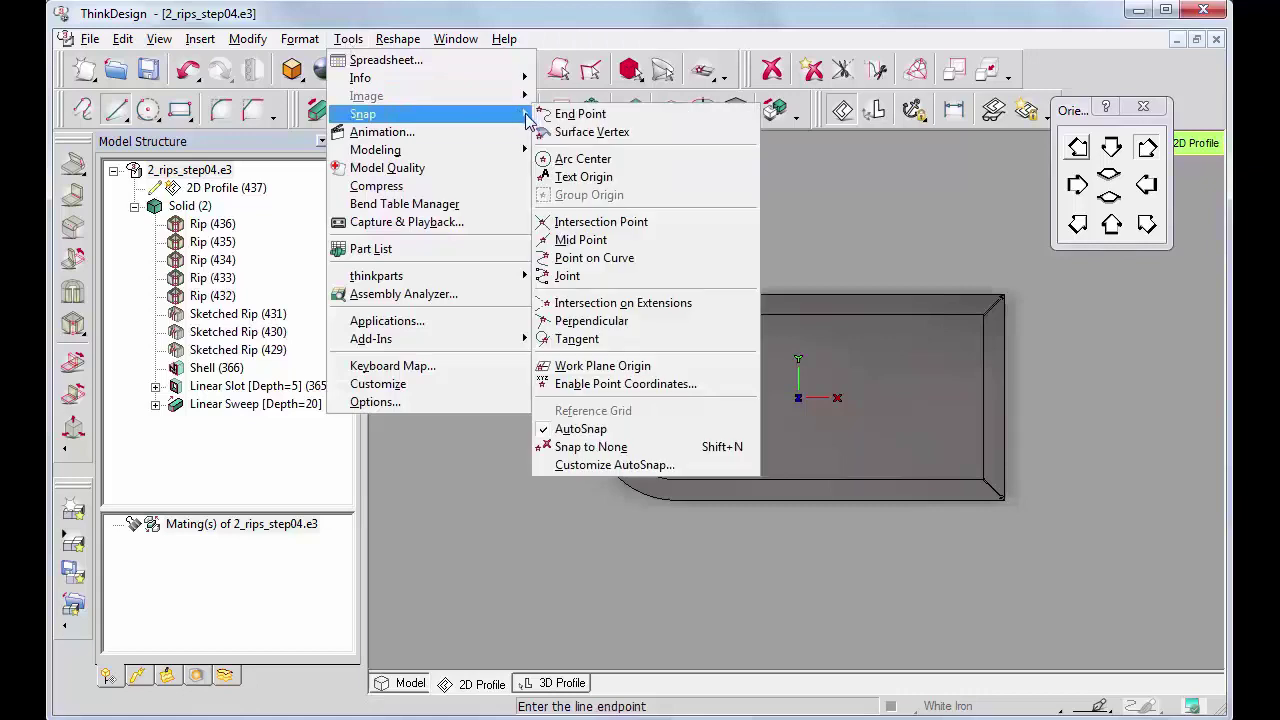
pyautogui.click(619, 384)
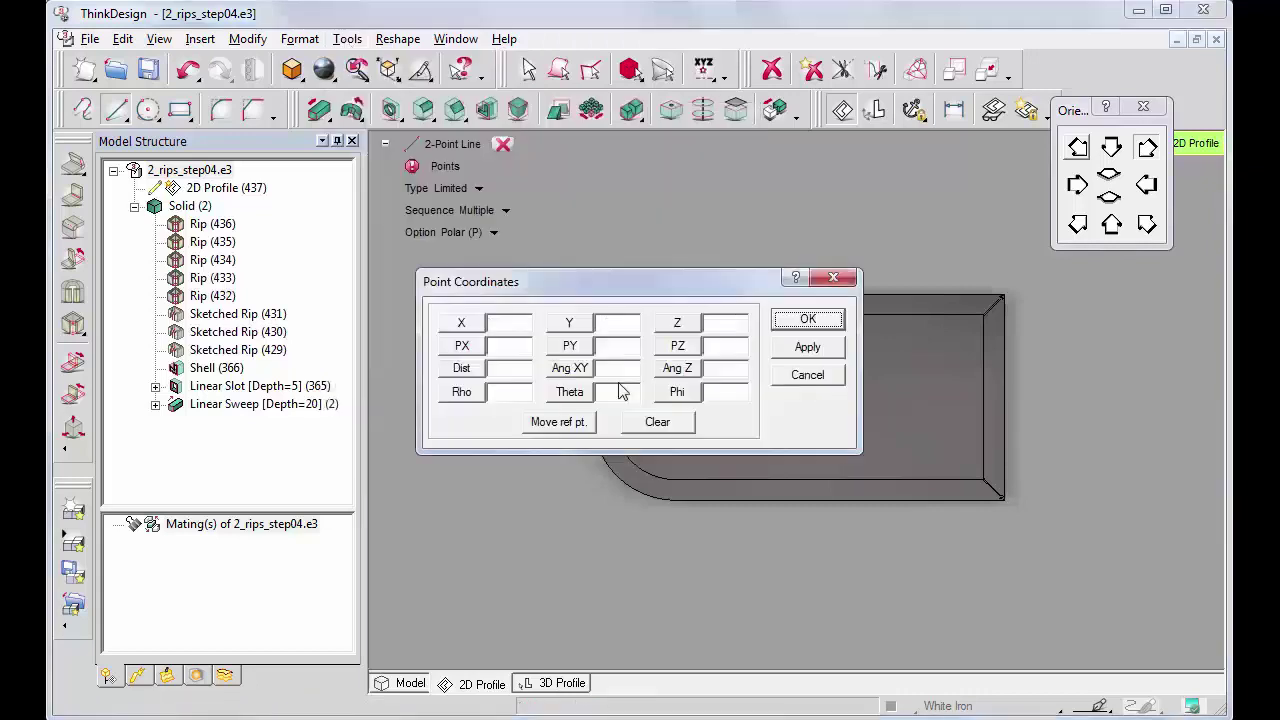
pyautogui.click(498, 324)
pyautogui.write('0')
pyautogui.press('Tab')
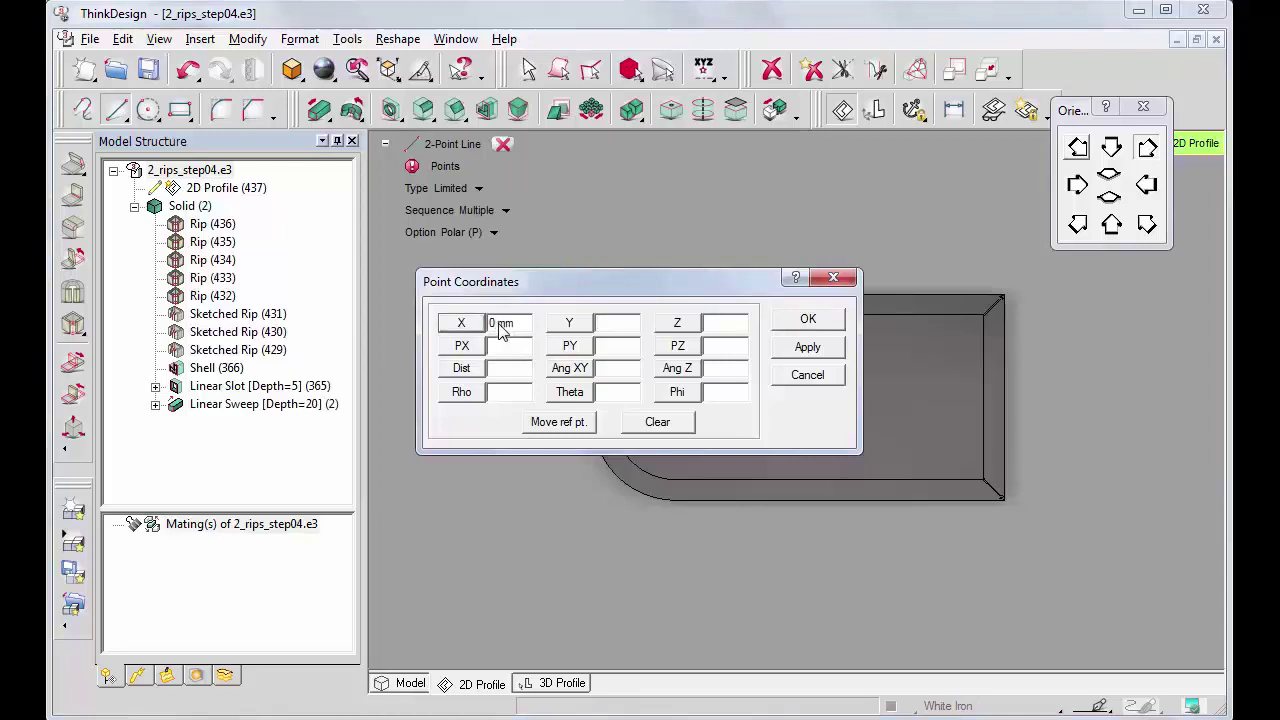
pyautogui.write('-60')
pyautogui.press('Tab')
pyautogui.write('0')
pyautogui.press('Tab')
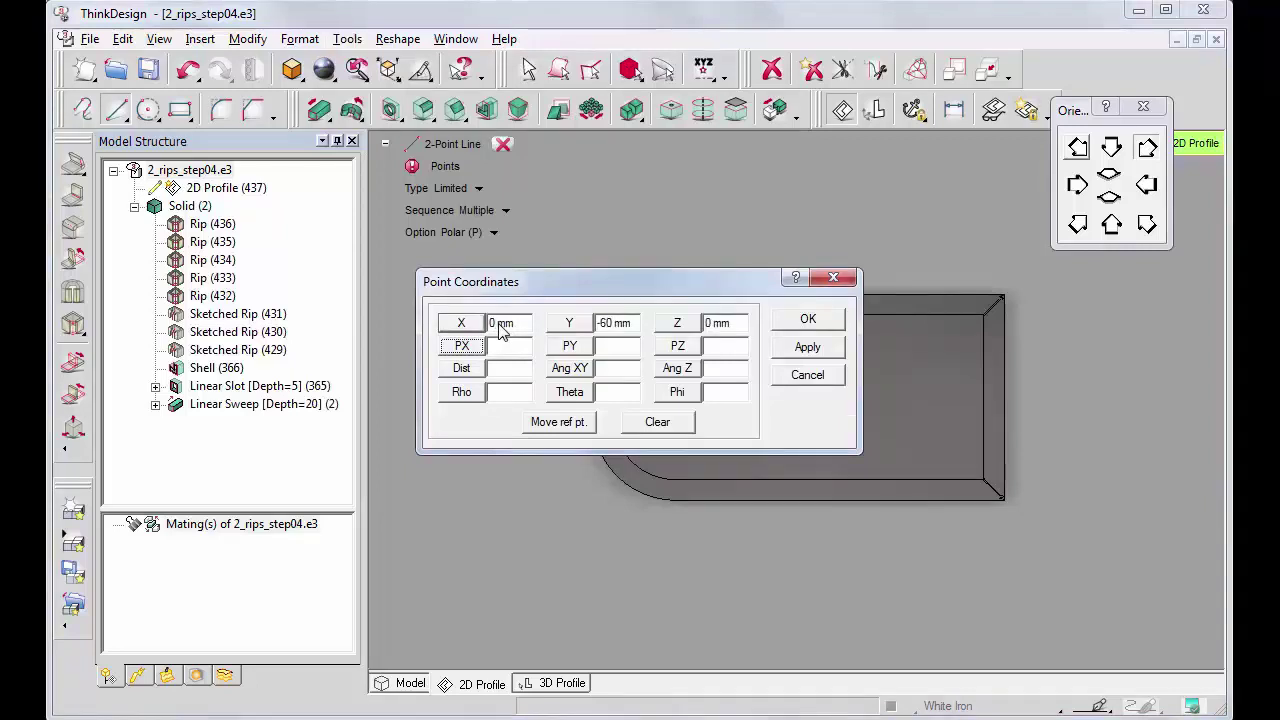
pyautogui.click(808, 319)
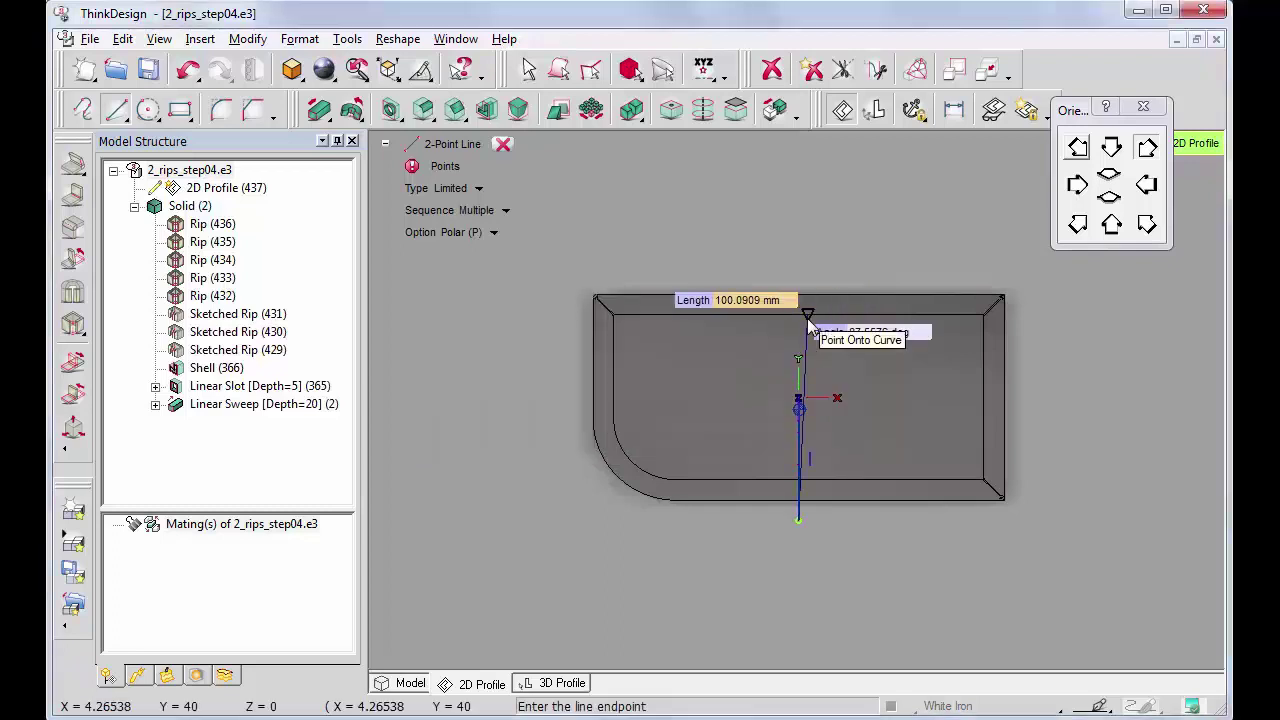
pyautogui.click(503, 144)
pyautogui.click(405, 684)
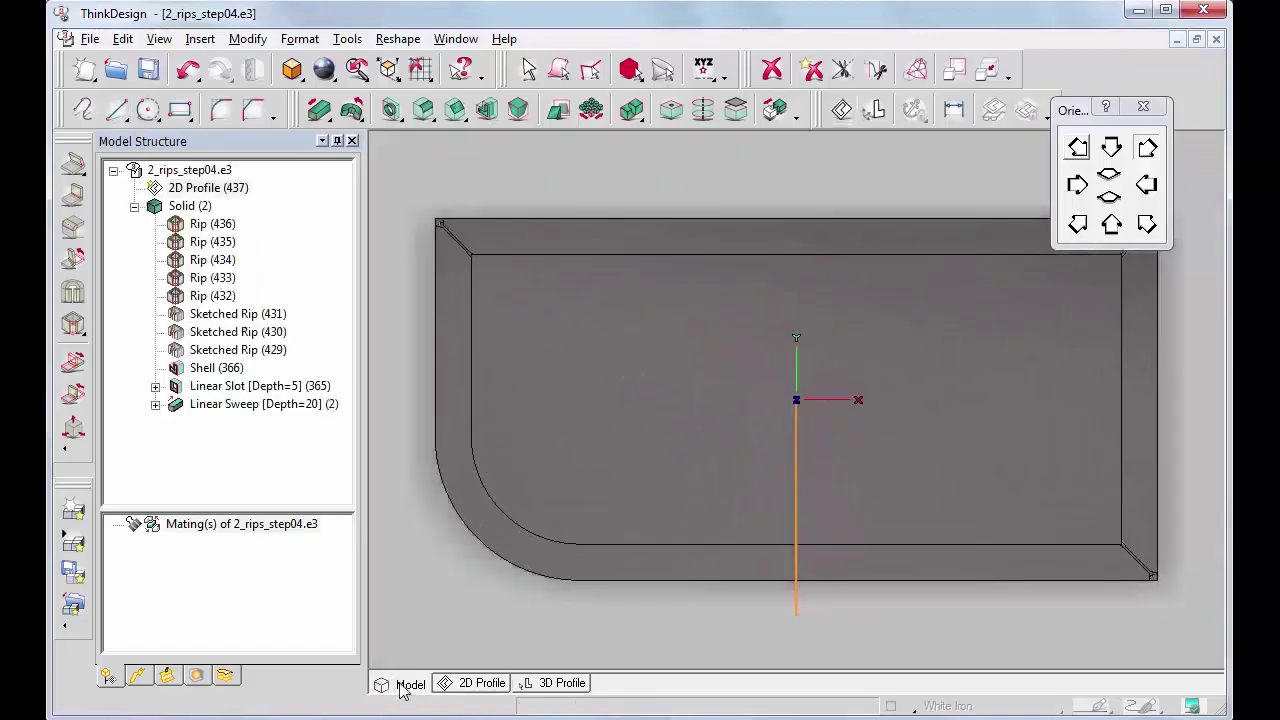
# Step: Create a symmetric Sketched Rip across the rim face from the line profile, without propagating it to adjacent faces
pyautogui.click(1078, 225)
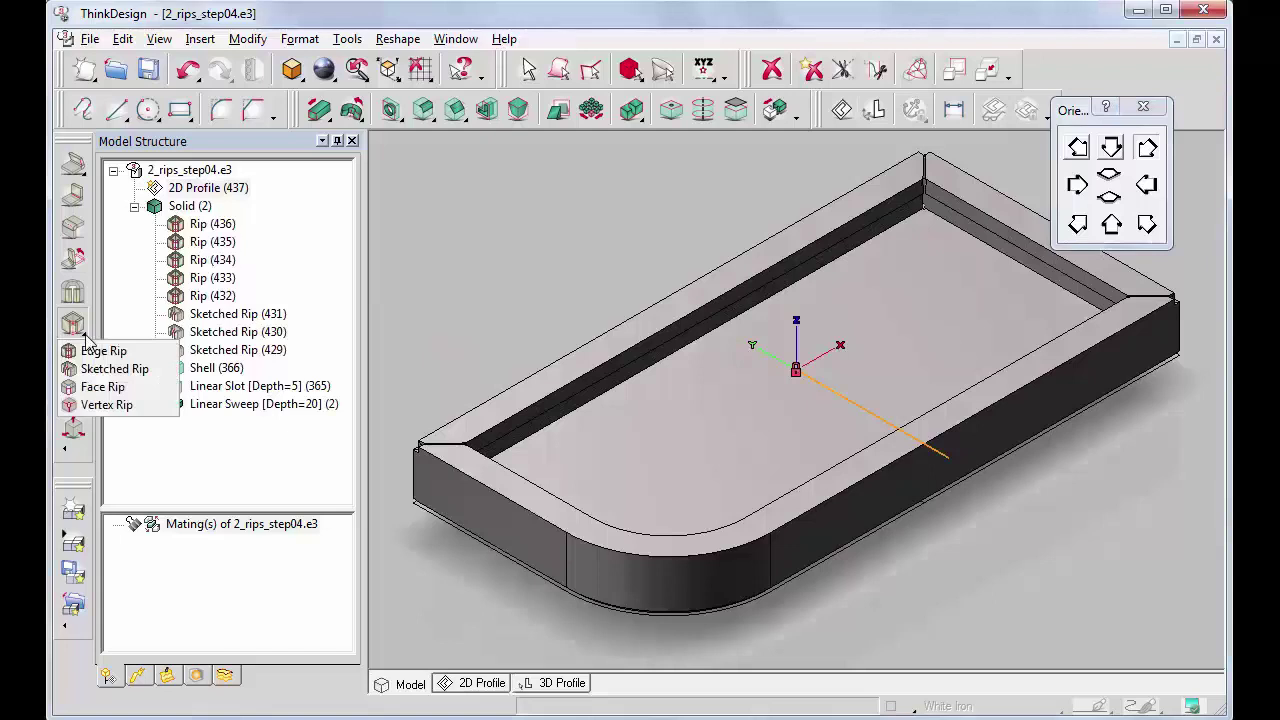
pyautogui.click(112, 369)
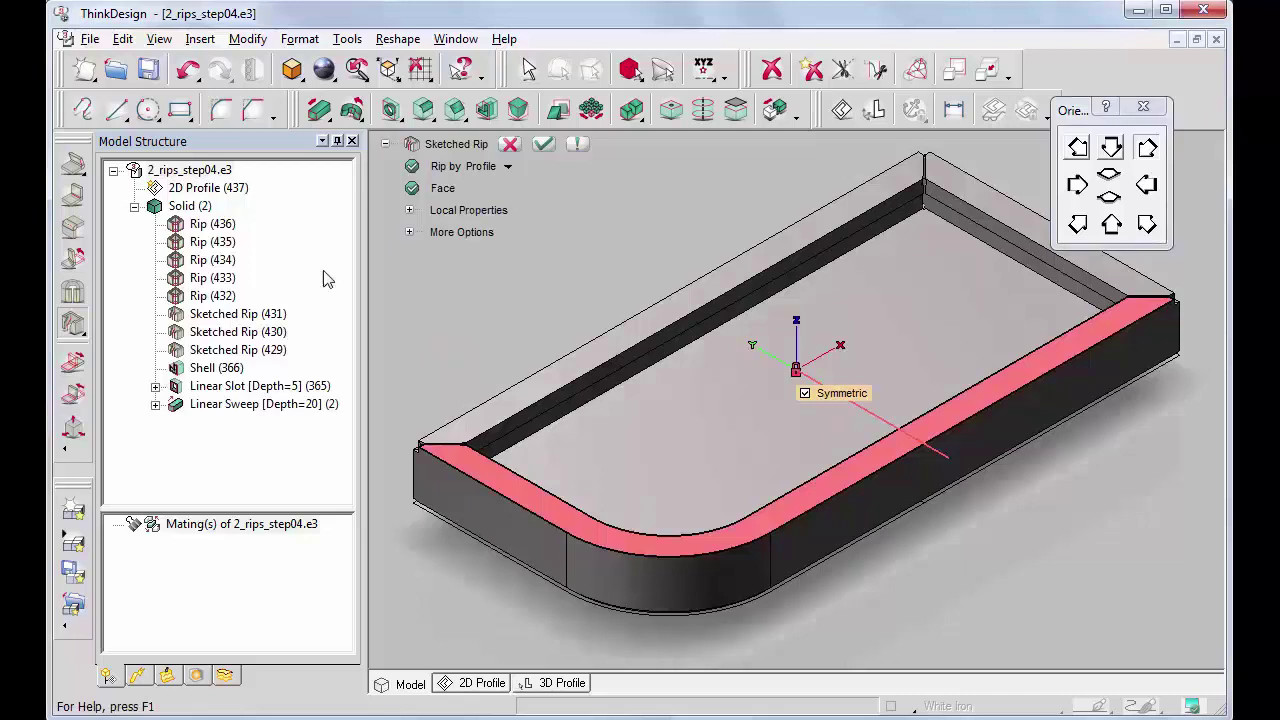
pyautogui.click(409, 232)
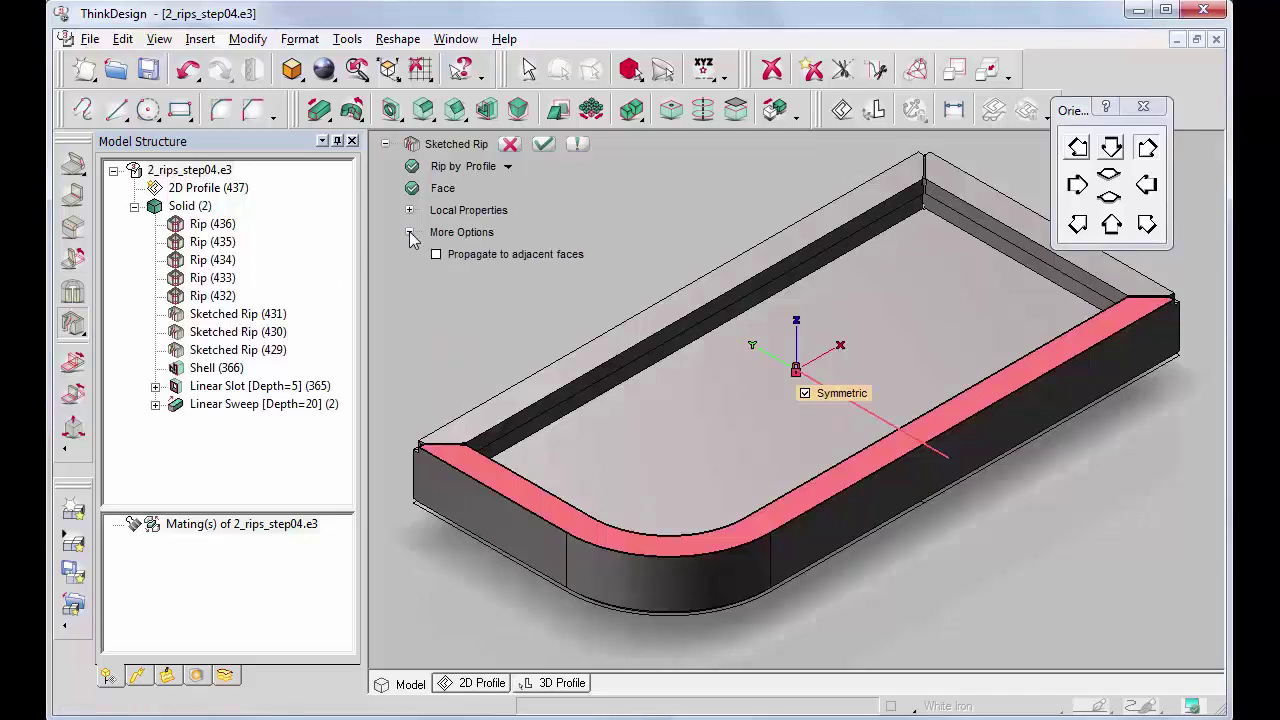
pyautogui.click(543, 143)
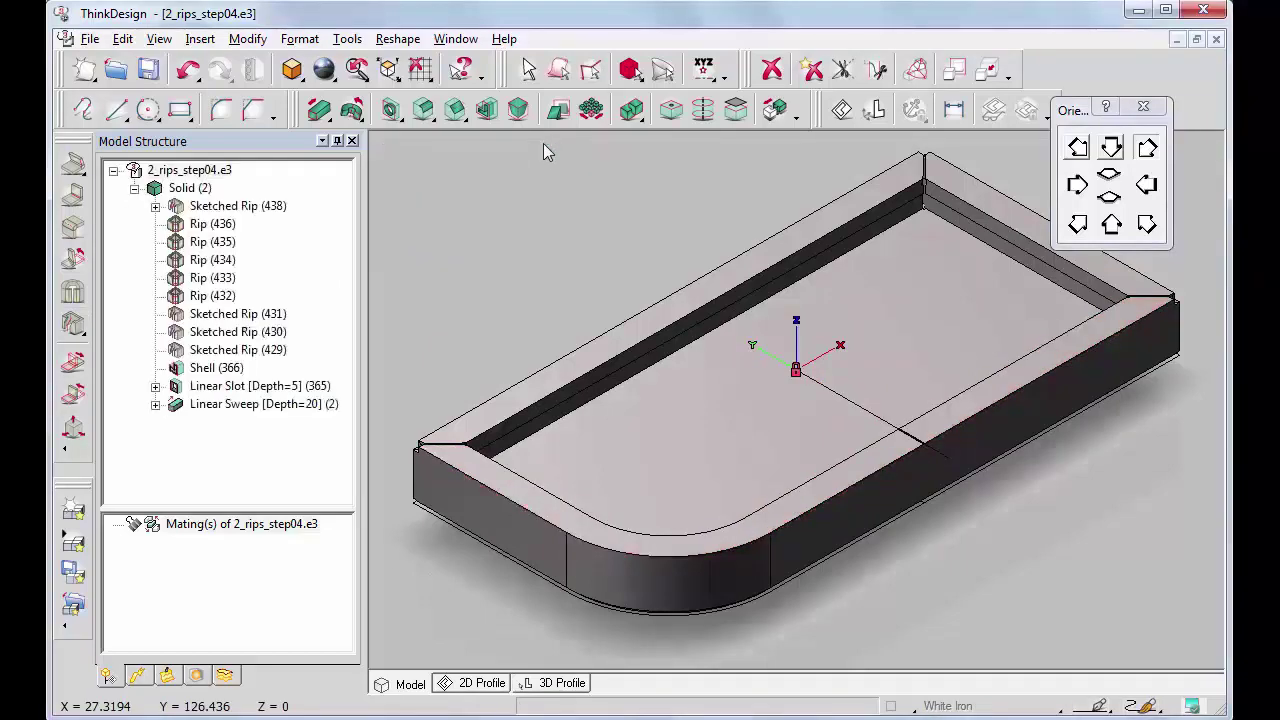
# Step: Redefine the Sketched Rip across the rim so that it propagates to adjacent faces, keeping it symmetric, and rebuild the model
pyautogui.scroll(5, 910, 440)
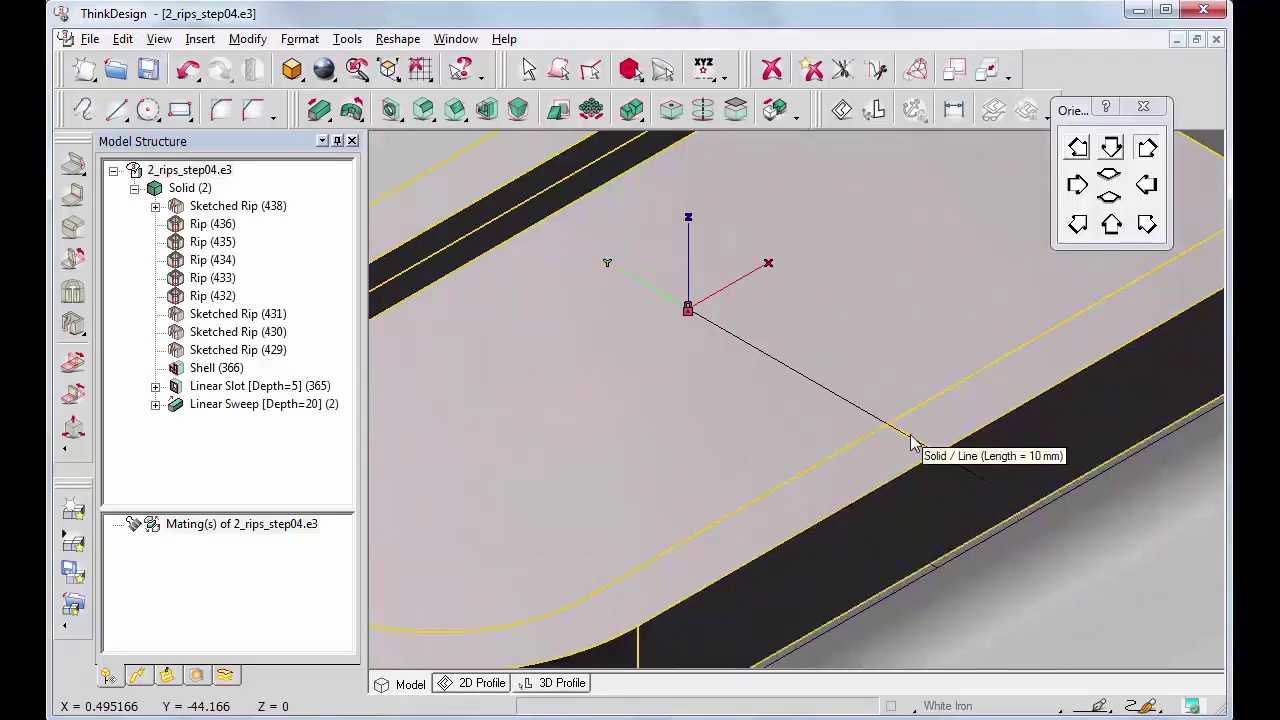
pyautogui.rightClick(224, 210)
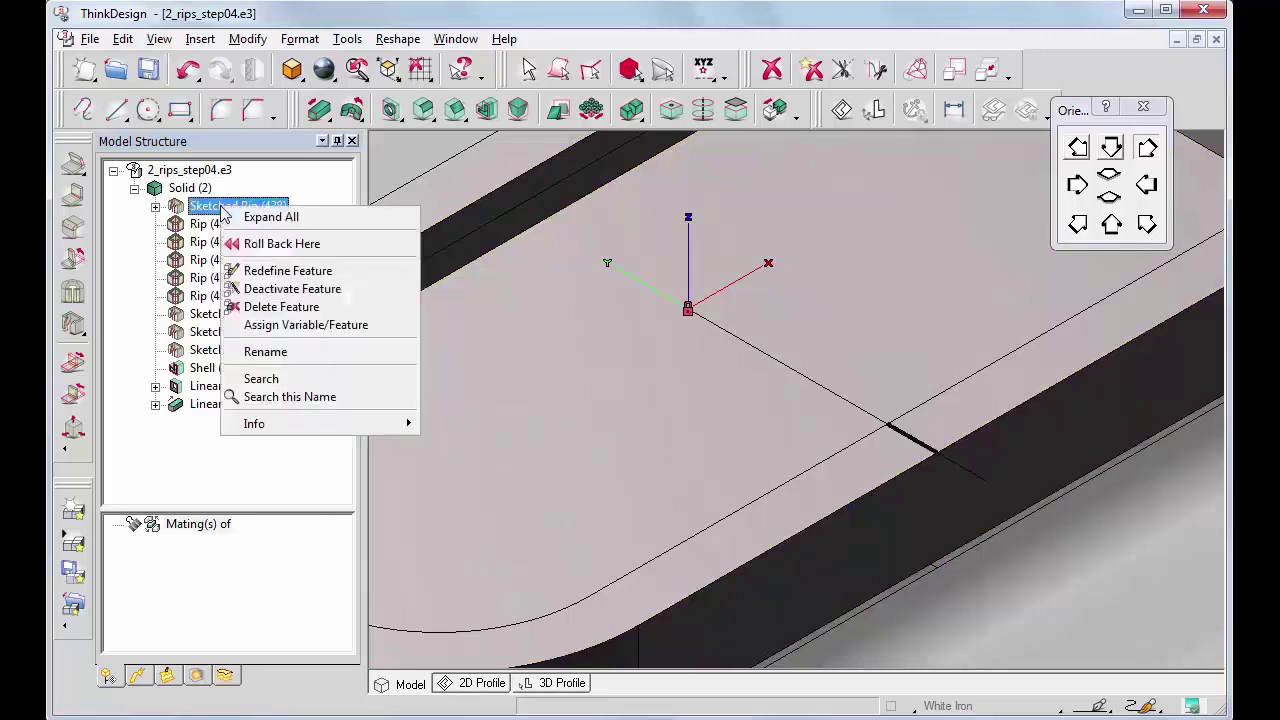
pyautogui.click(284, 272)
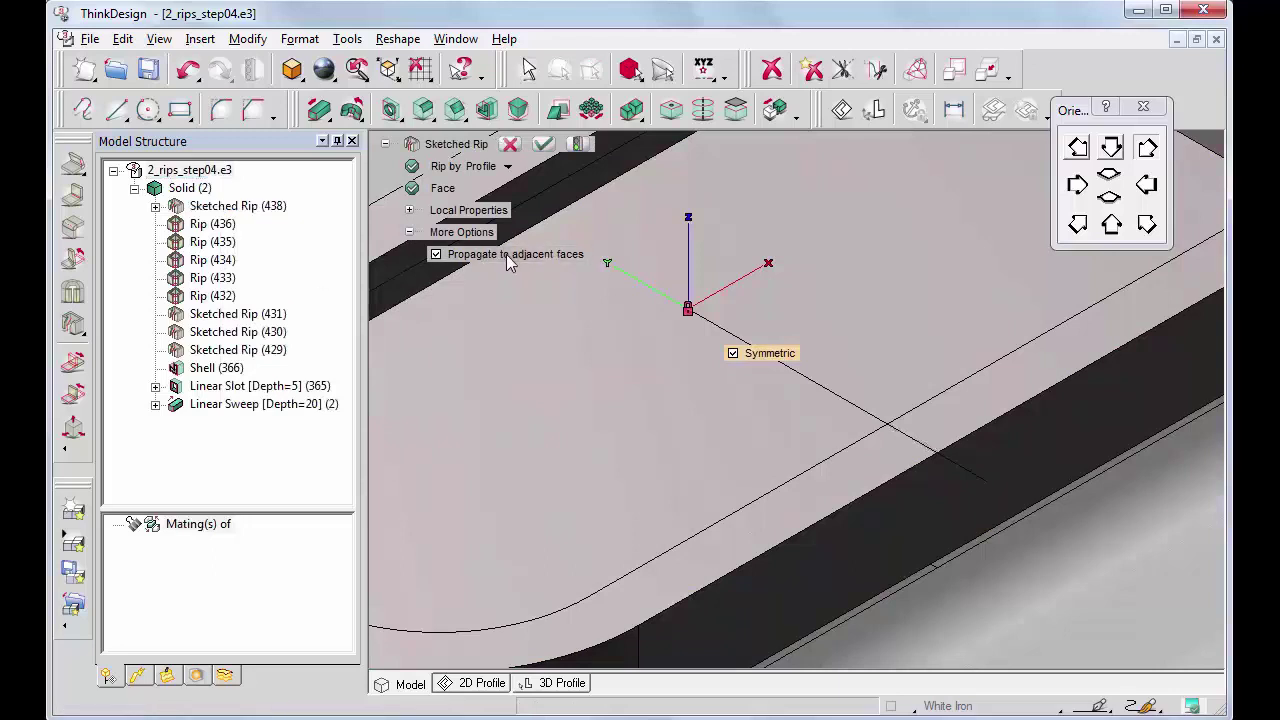
pyautogui.click(578, 144)
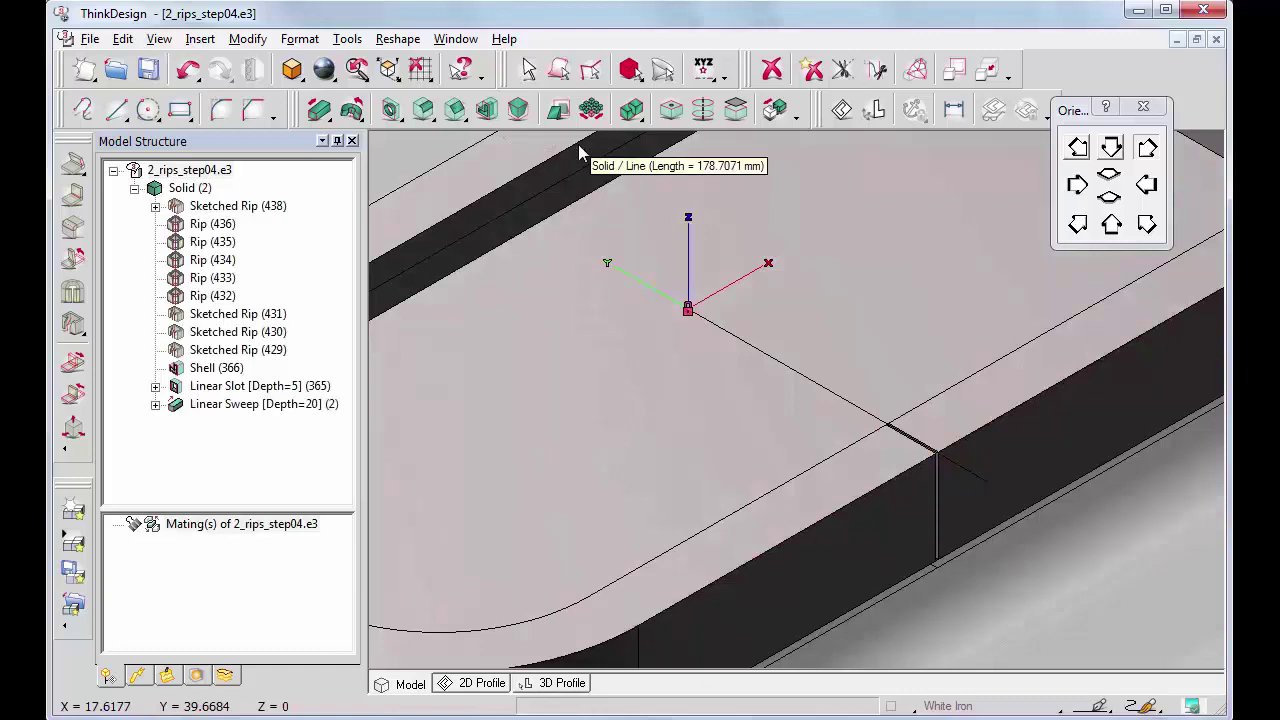
pyautogui.hotkey('alt', 'v')
pyautogui.press('a')
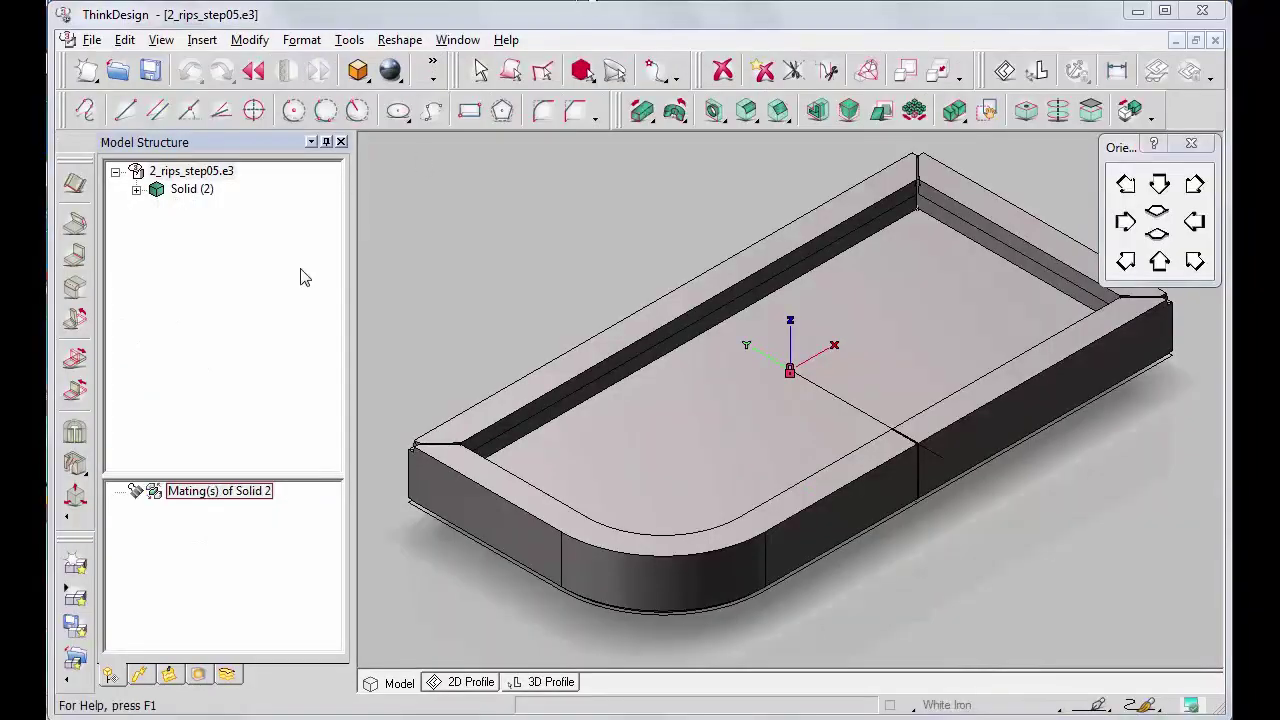
# Step: In 2_rips_step05.e3, create a Face Rip from the inner straight face beside the sketched rip and the adjoining inner curved corner face
pyautogui.click(86, 479)
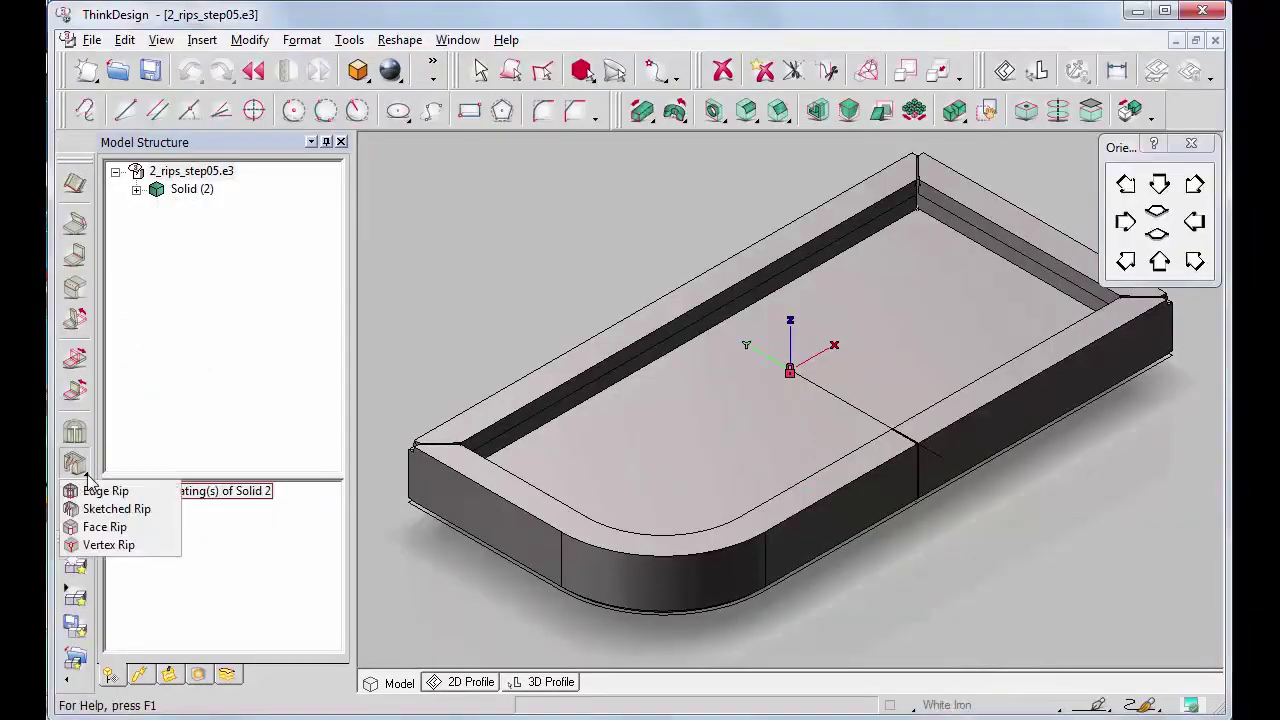
pyautogui.click(97, 527)
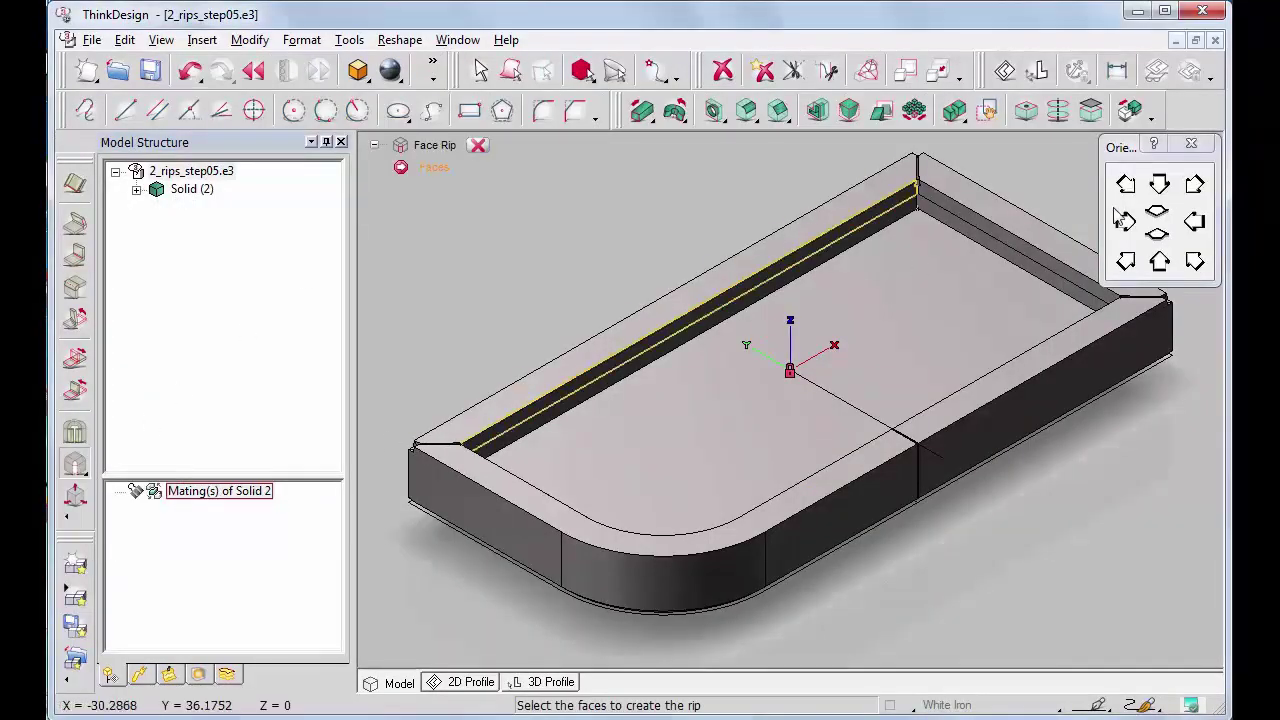
pyautogui.click(1195, 185)
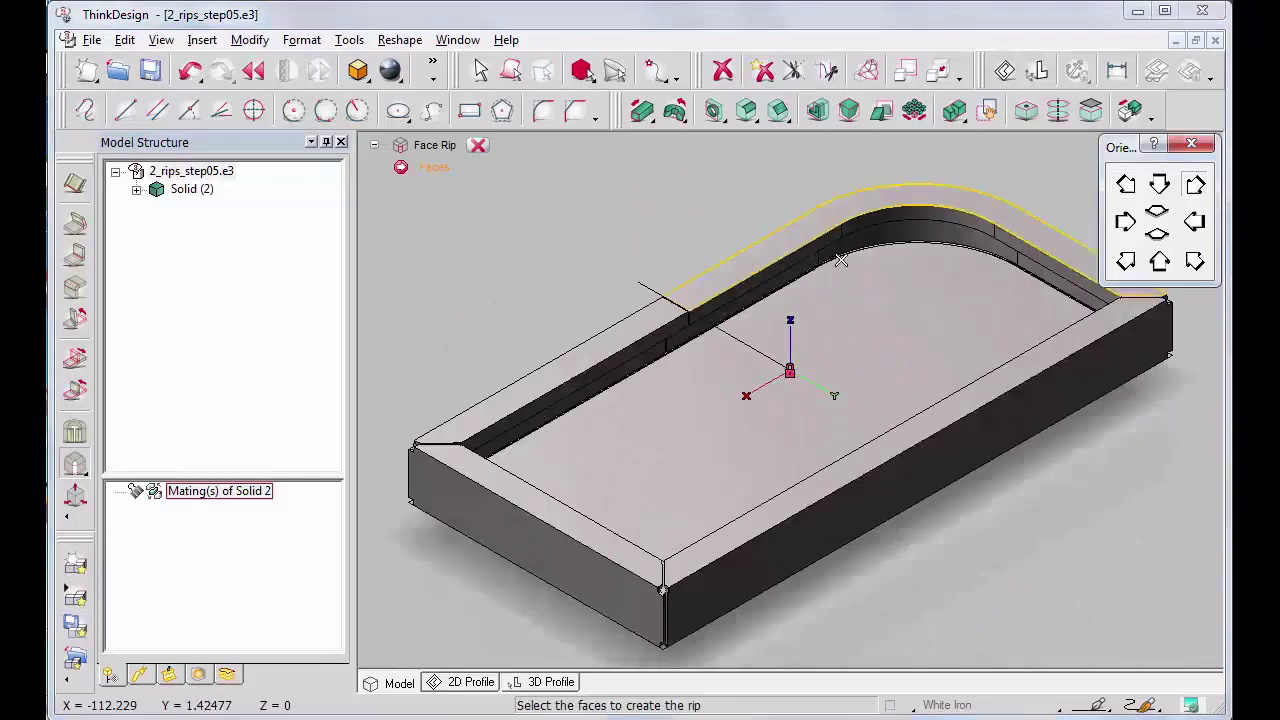
pyautogui.click(741, 283)
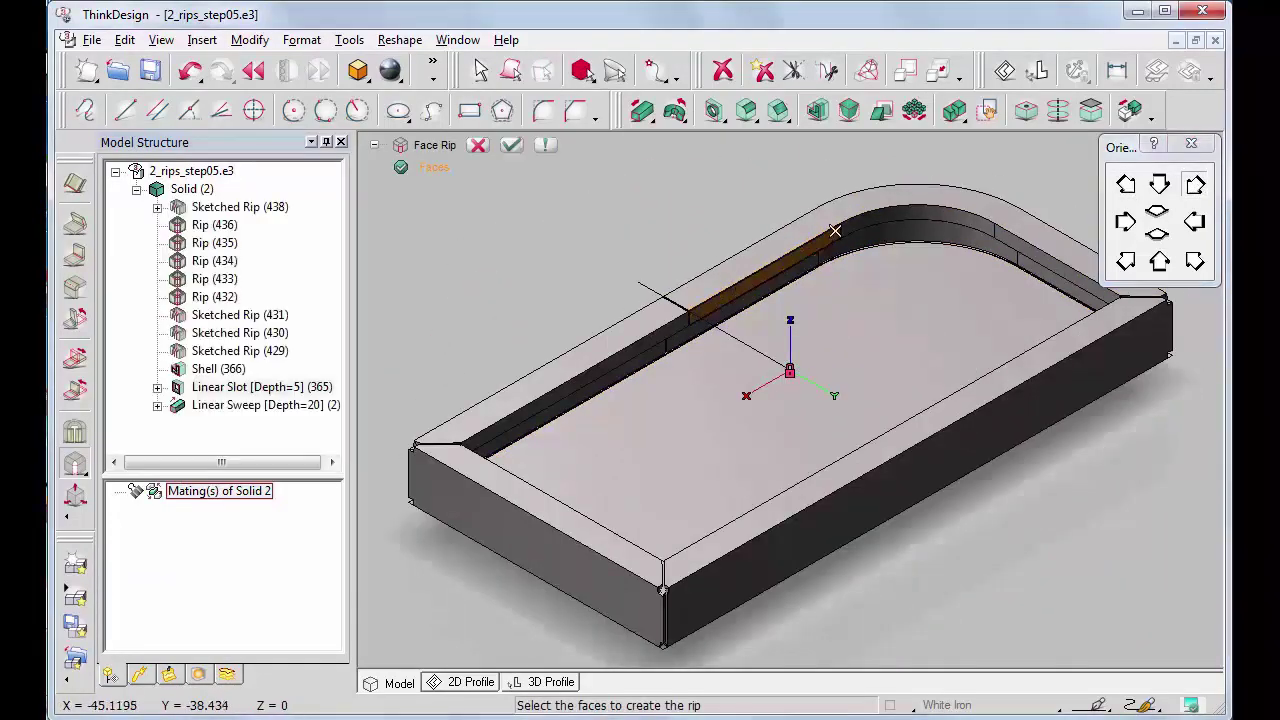
pyautogui.click(869, 214)
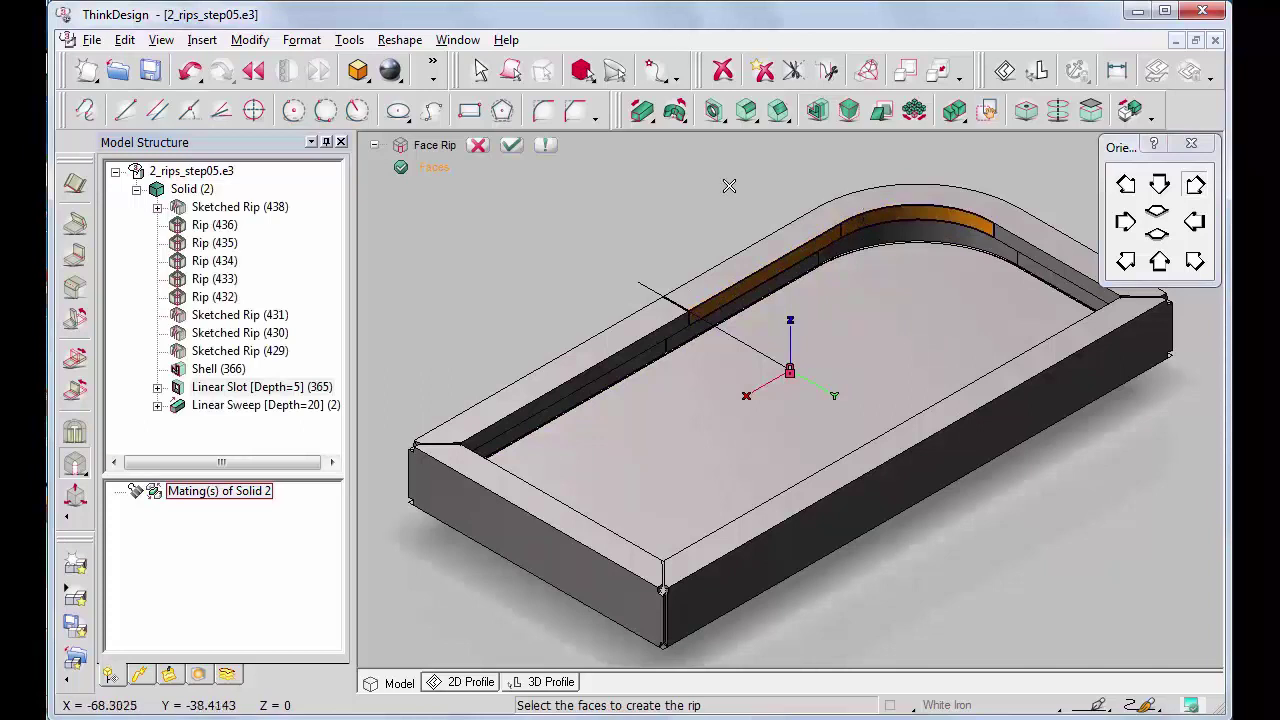
pyautogui.click(511, 145)
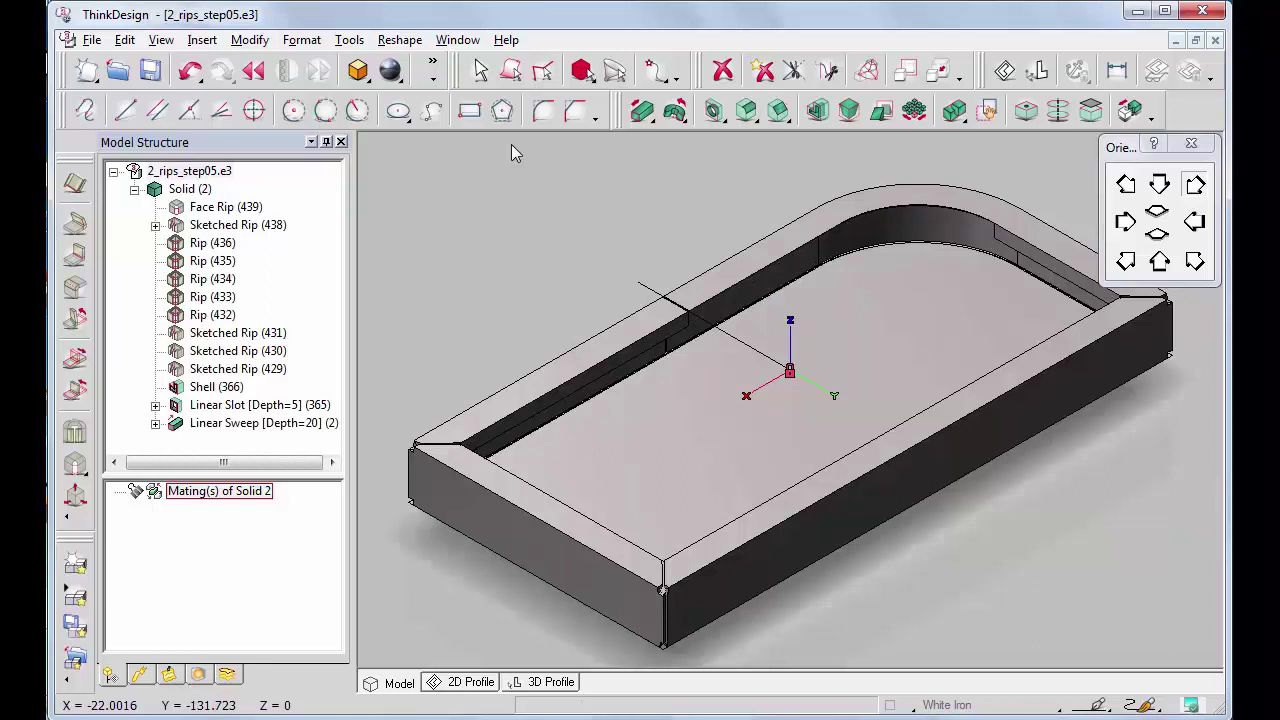
# Step: Create a Vertex Rip at the outer rim vertex where the rounded corner meets the long slit side, with edge 1 ripped by Gap
pyautogui.click(77, 464)
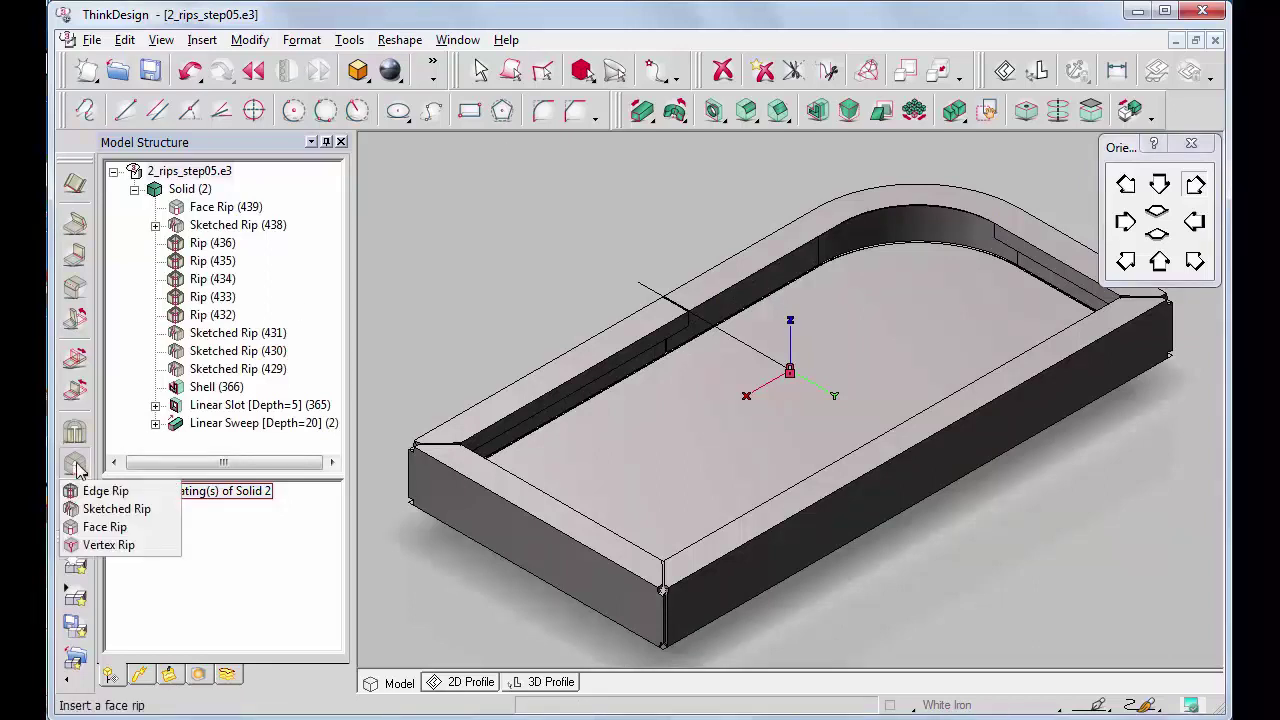
pyautogui.click(104, 545)
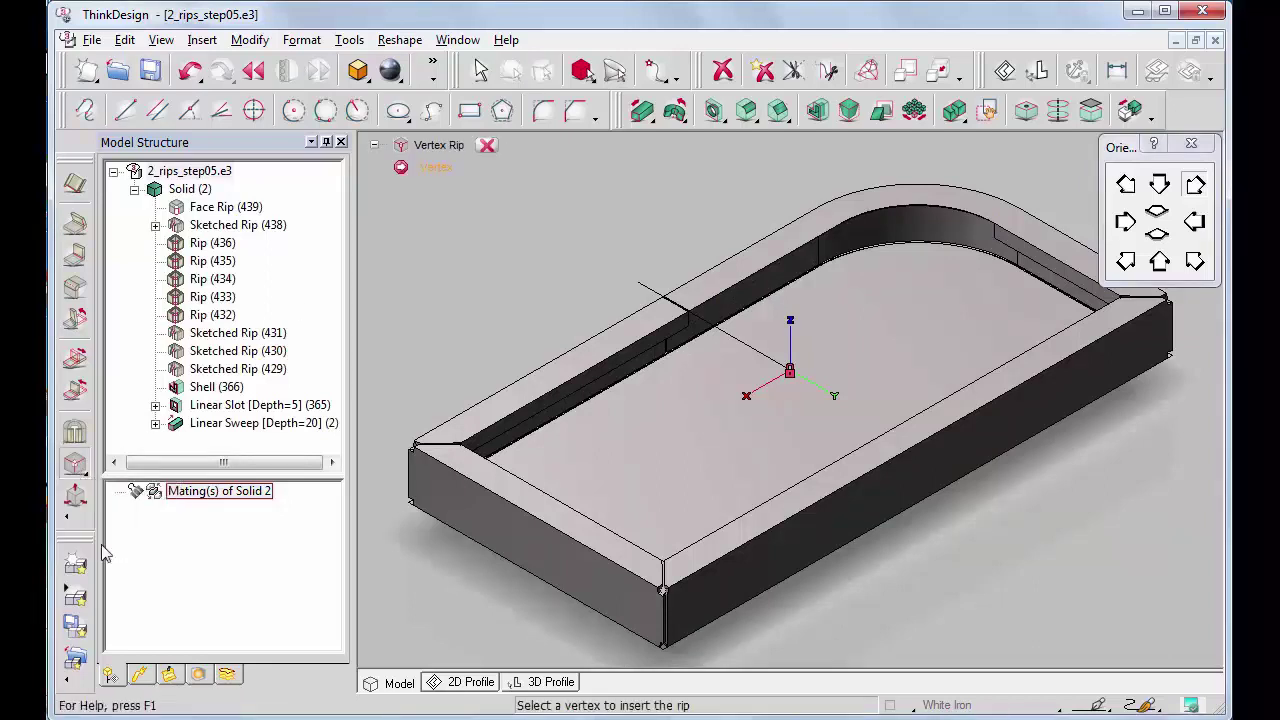
pyautogui.click(1126, 262)
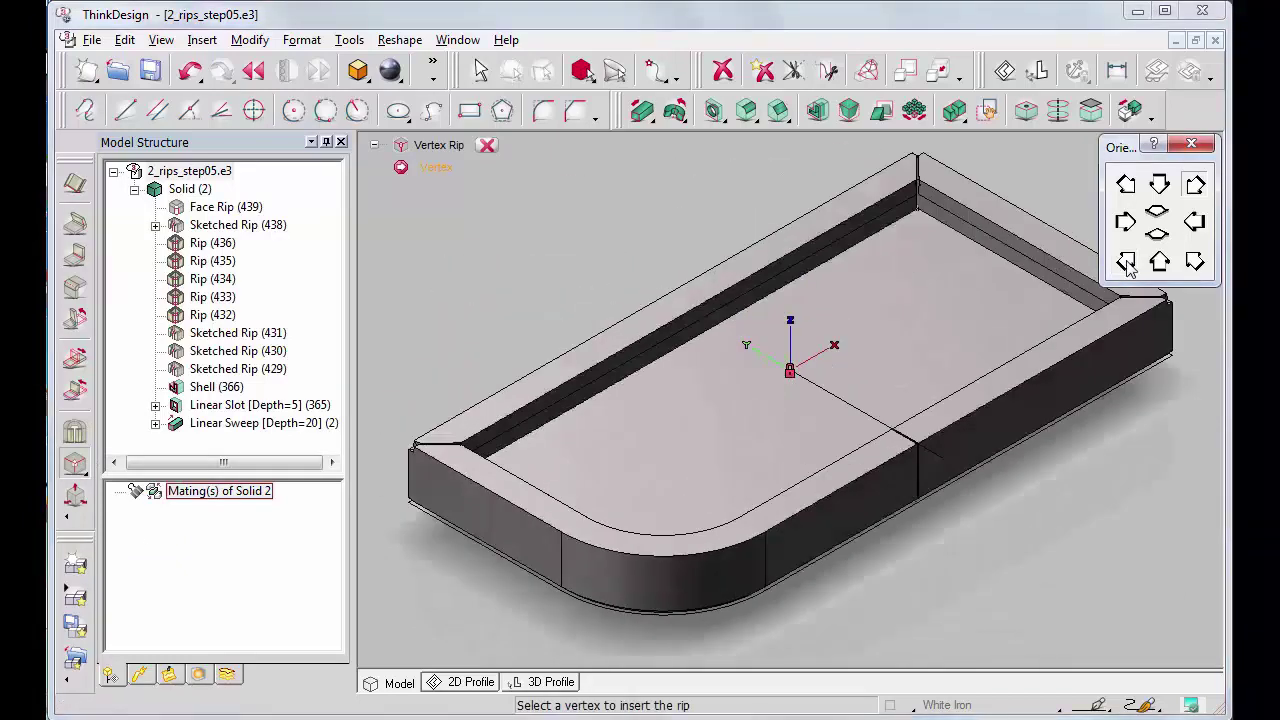
pyautogui.click(764, 532)
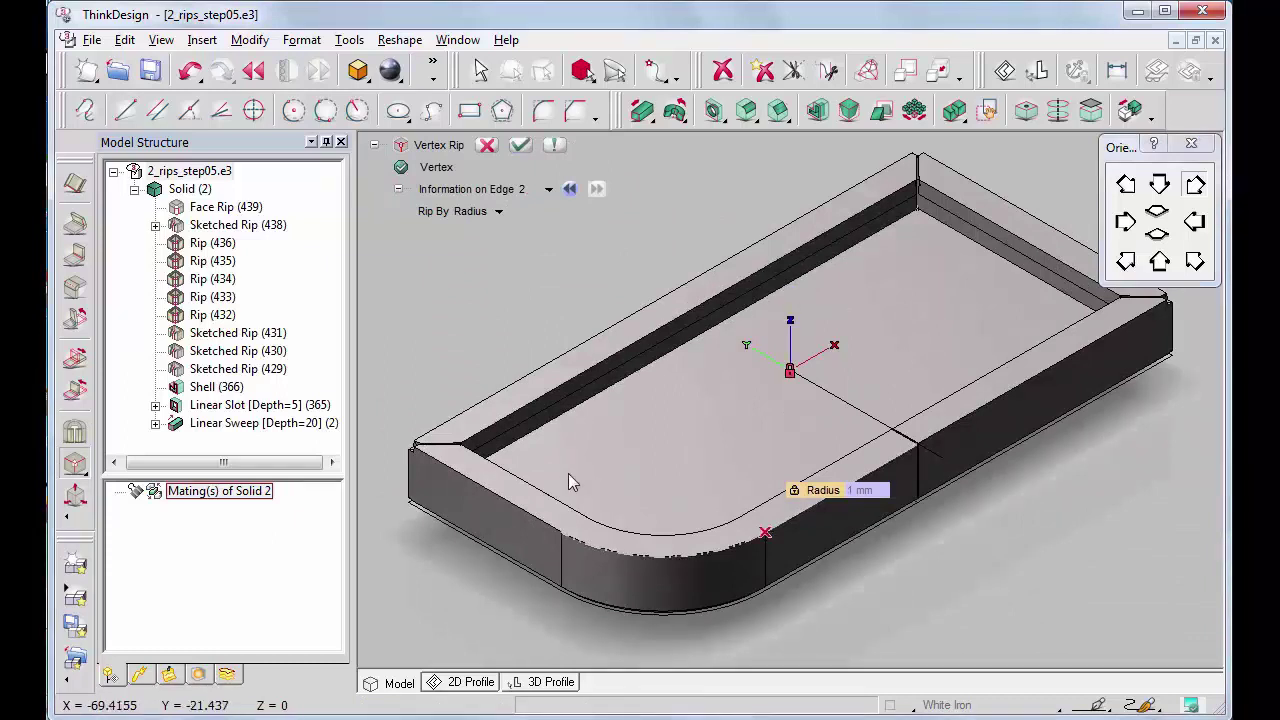
pyautogui.moveTo(460, 443); pyautogui.dragTo(861, 583)
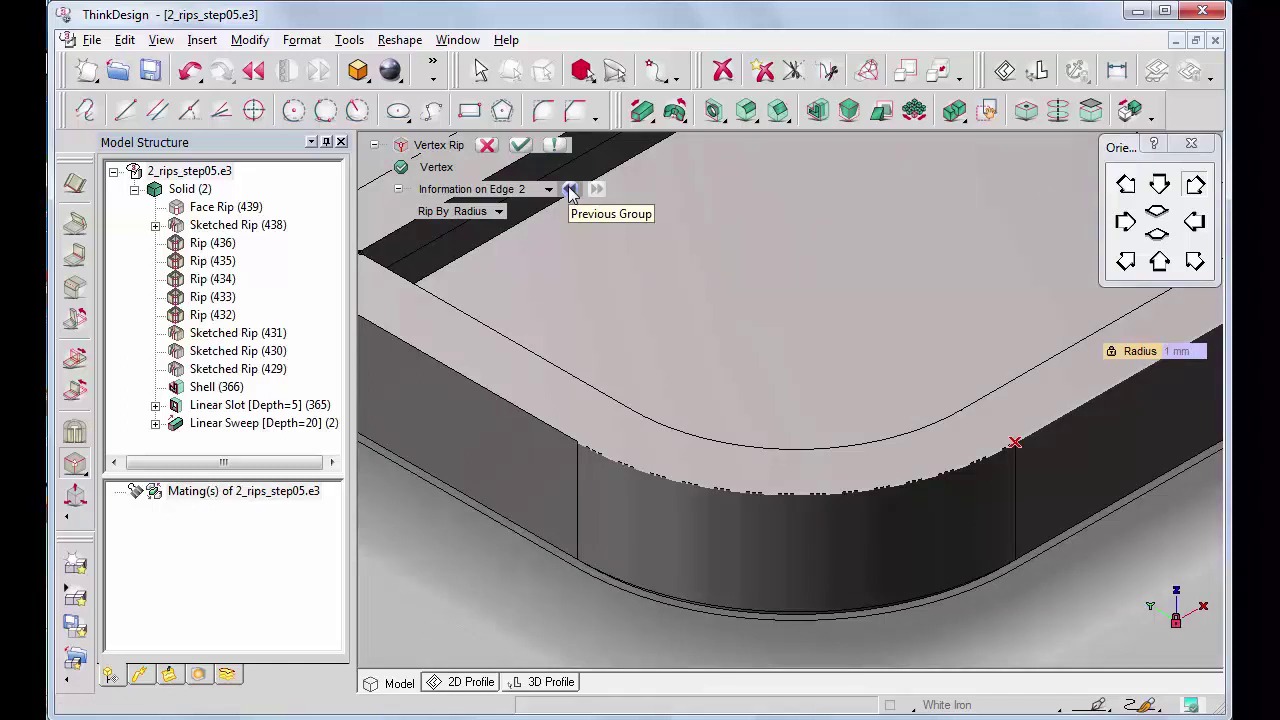
pyautogui.click(569, 190)
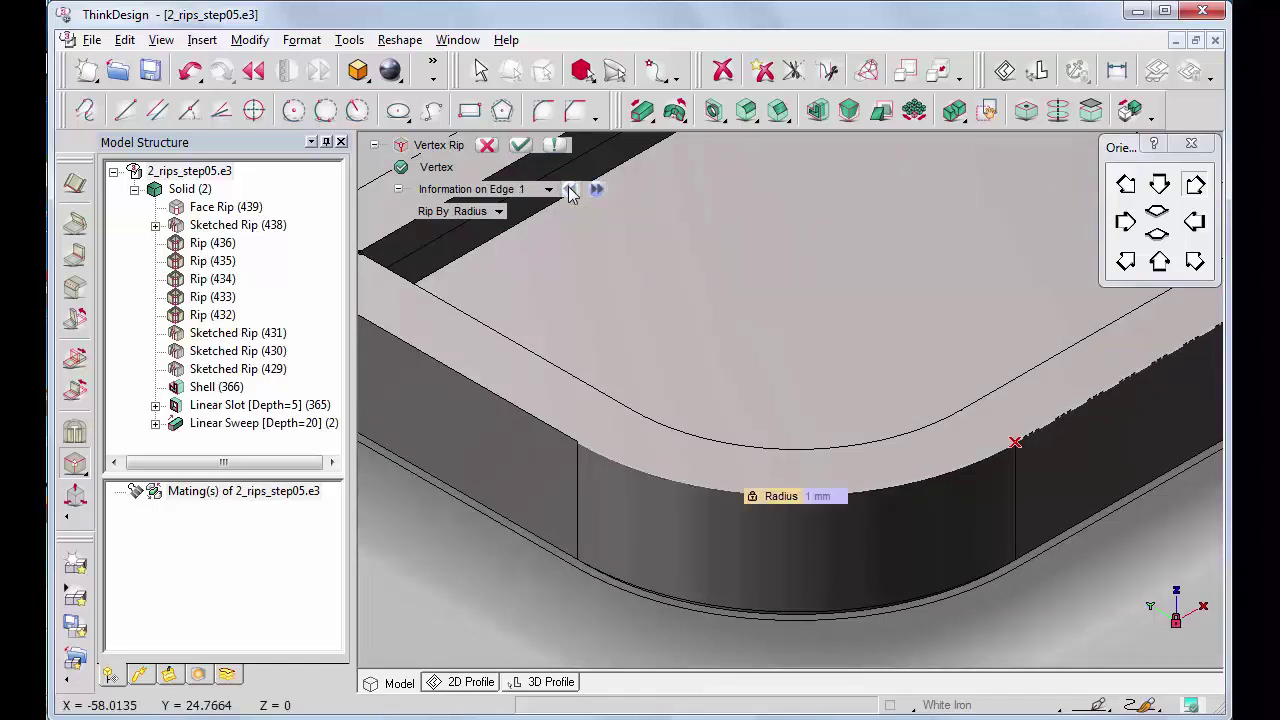
pyautogui.click(498, 211)
pyautogui.click(502, 216)
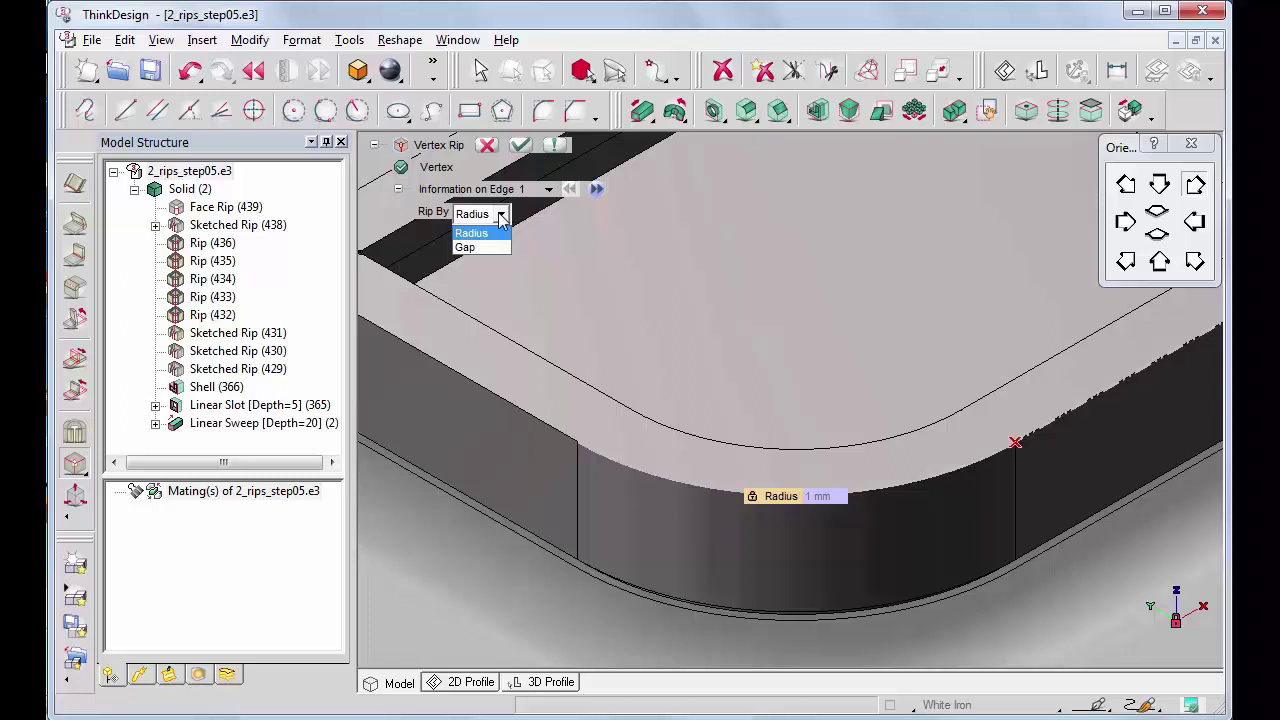
pyautogui.click(469, 247)
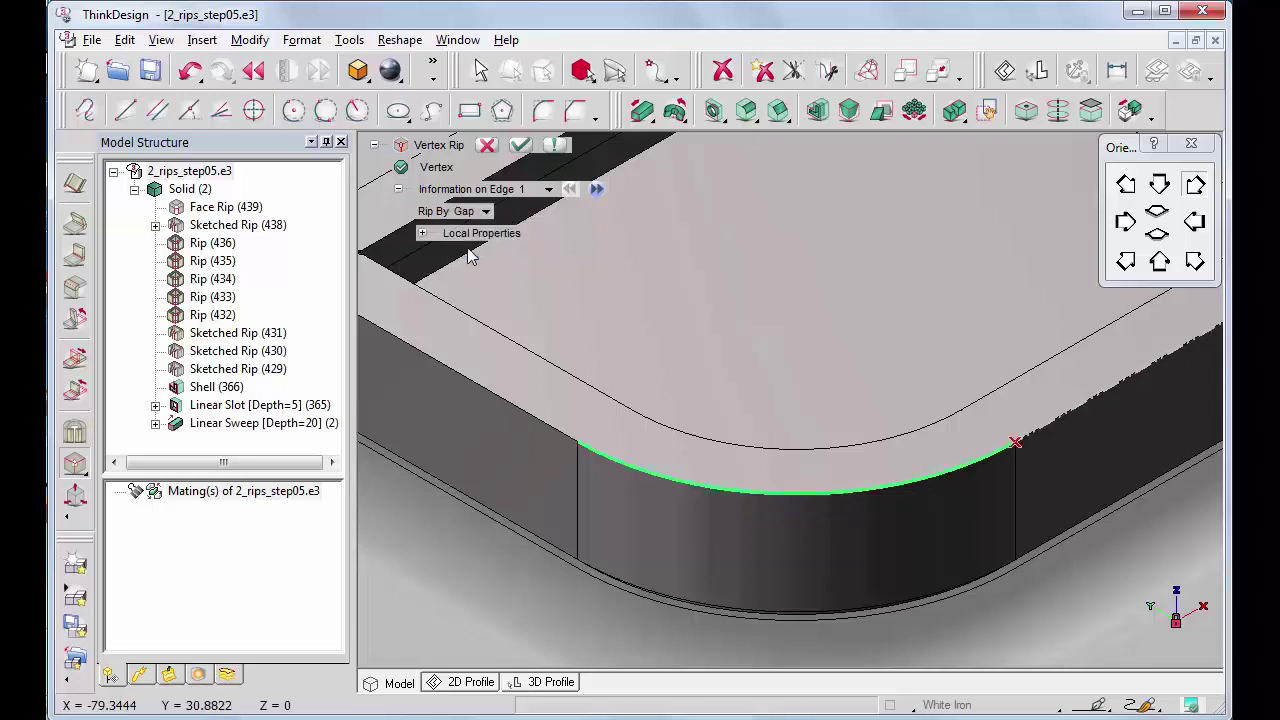
pyautogui.click(520, 146)
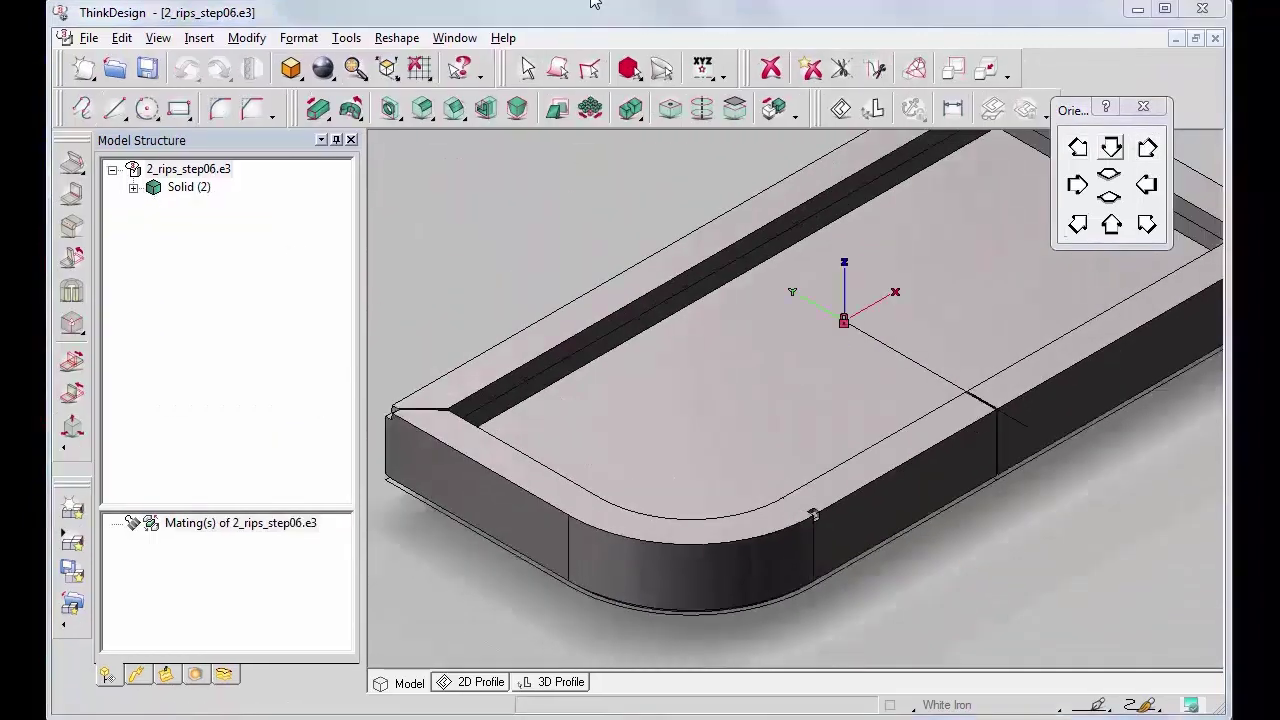
# Step: In 2_rips_step06.e3, create a symmetric Edge Rip with a 0.5 mm gap along the outer rim edge of the short side and rounded corner
pyautogui.click(72, 323)
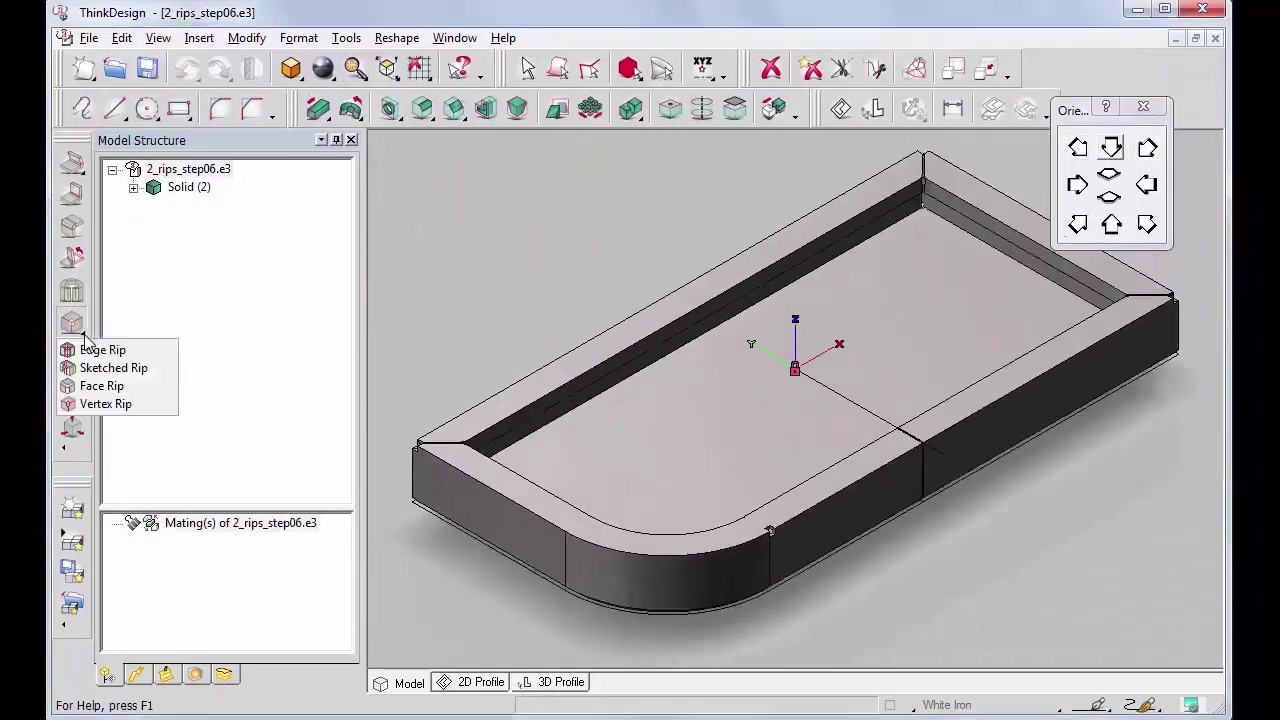
pyautogui.click(86, 350)
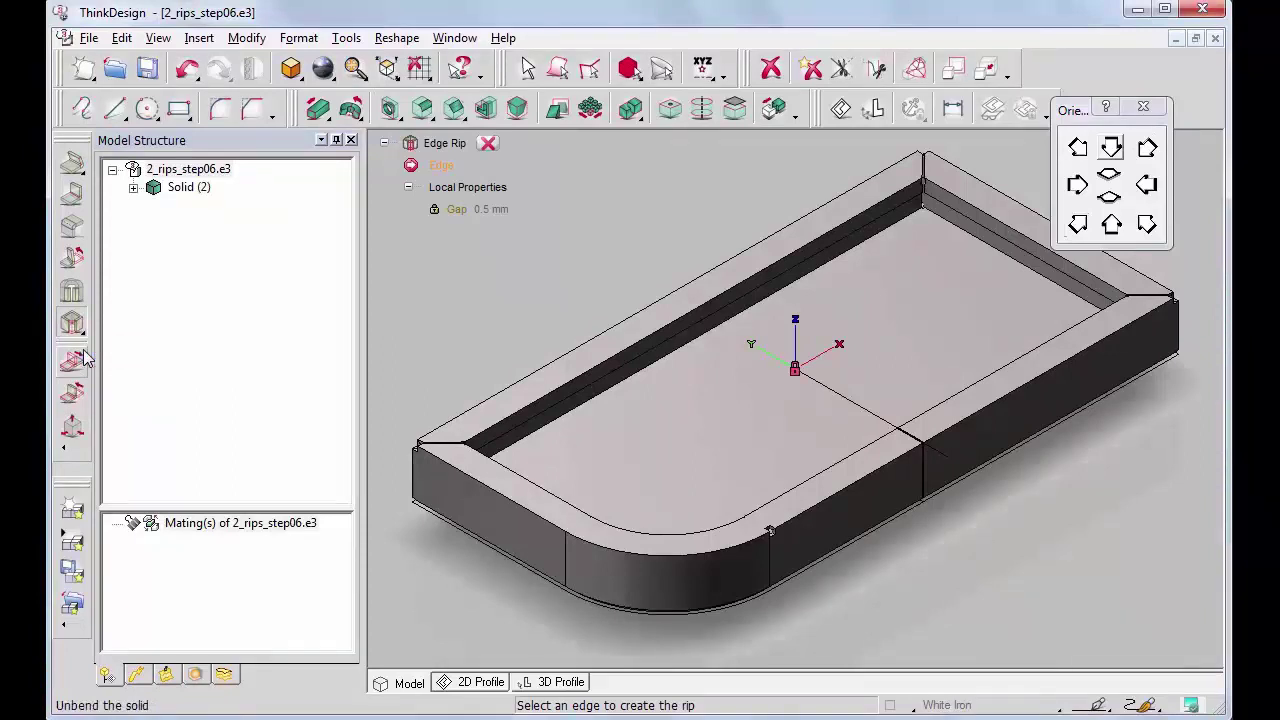
pyautogui.click(435, 453)
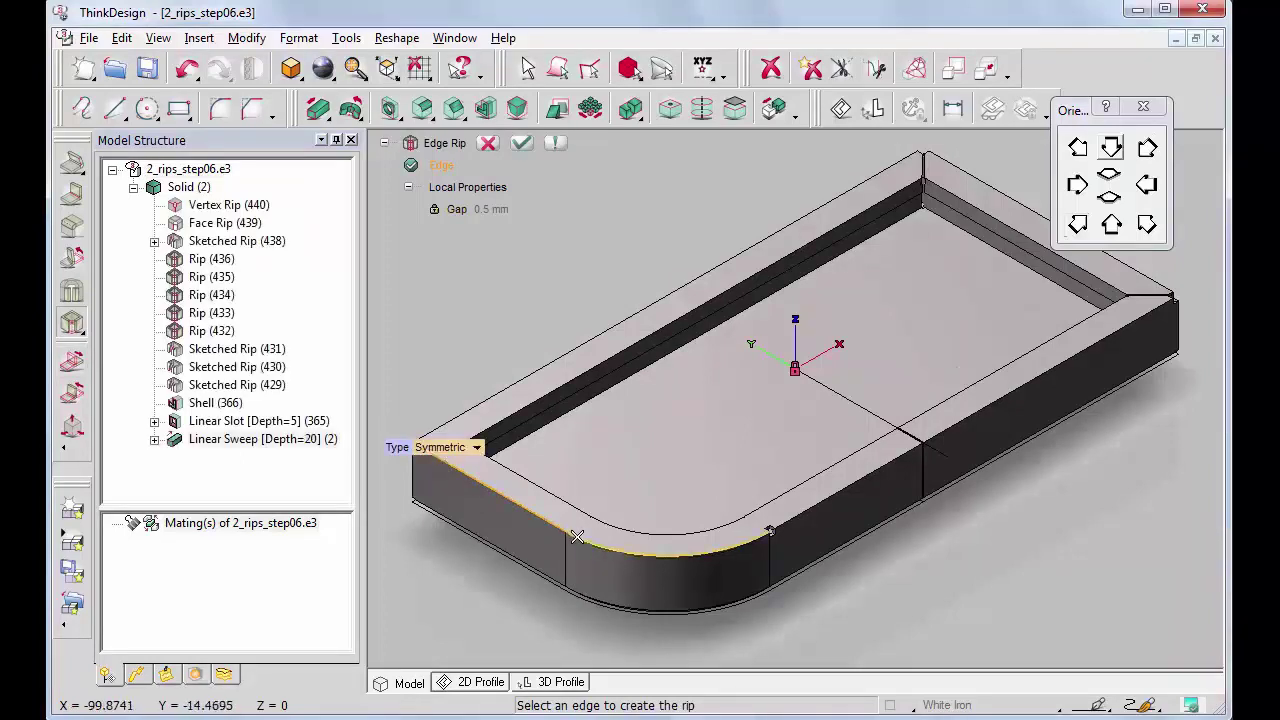
pyautogui.click(521, 143)
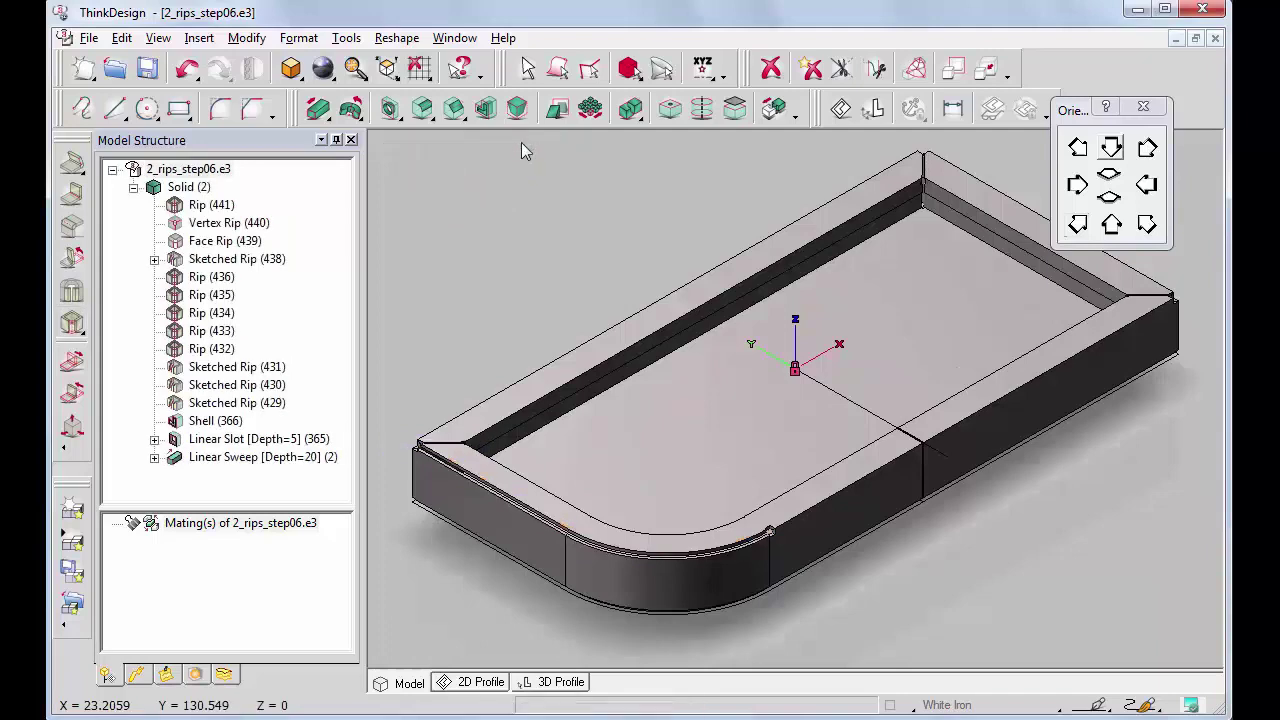
pyautogui.click(425, 452)
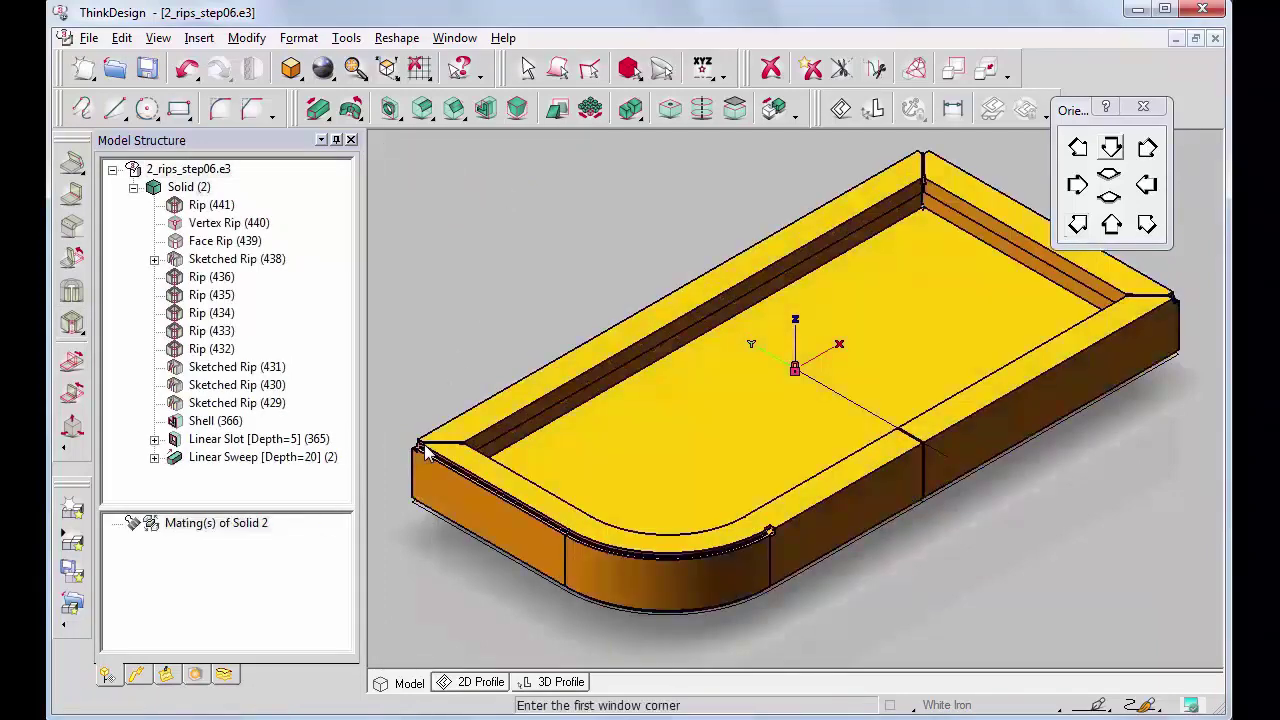
pyautogui.click(423, 446)
pyautogui.click(768, 582)
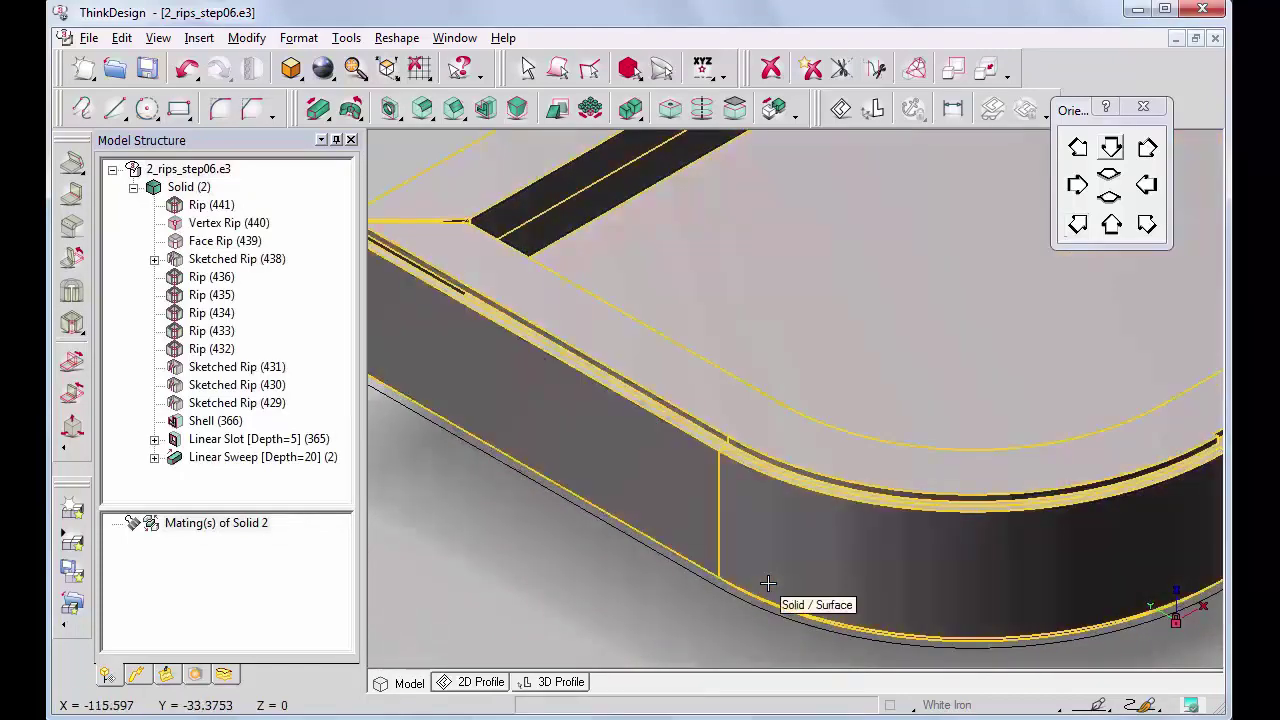
pyautogui.click(158, 37)
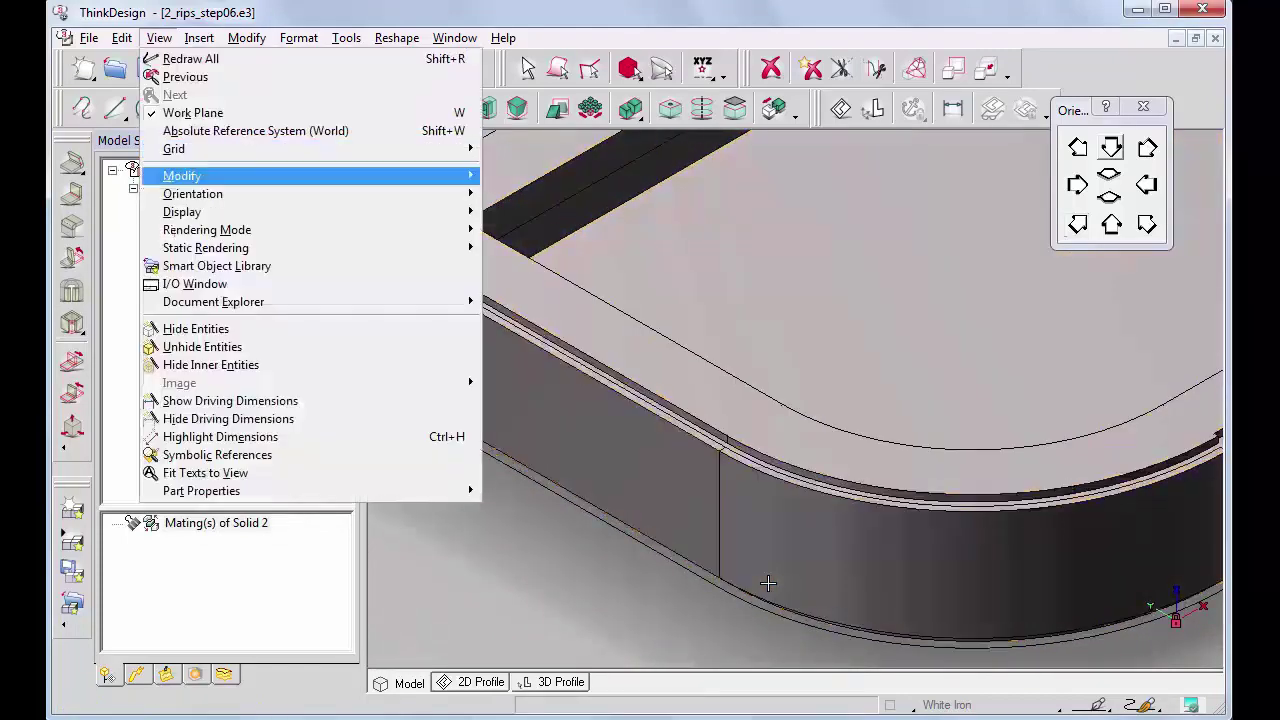
pyautogui.click(520, 177)
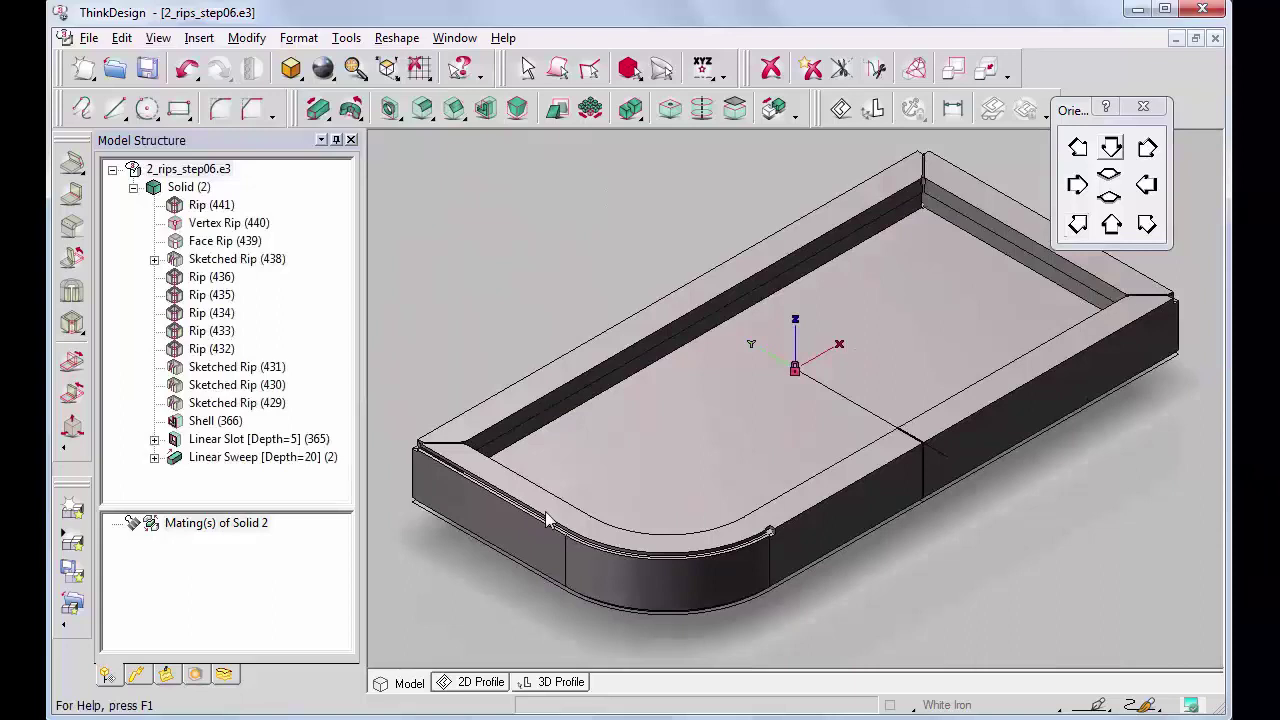
# Step: Unbend the whole part with type Global, keeping the inner base face fixed, and show it in top view
pyautogui.click(74, 366)
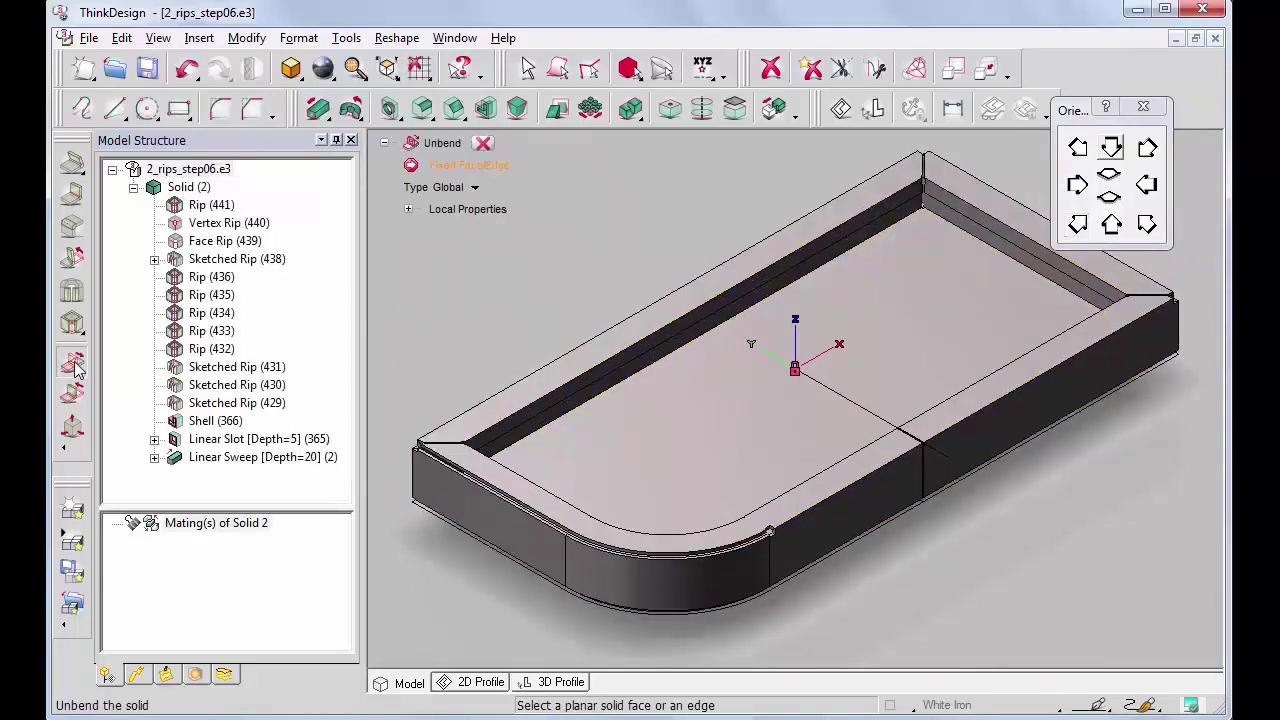
pyautogui.click(911, 215)
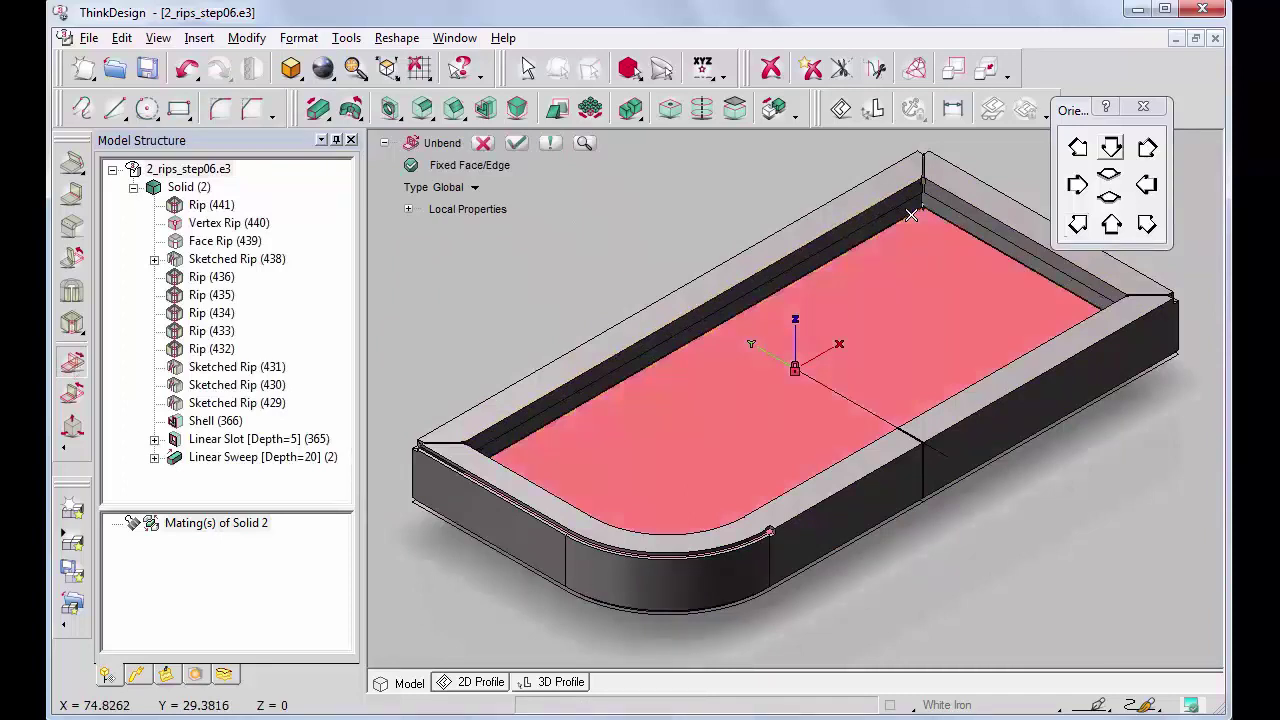
pyautogui.click(516, 143)
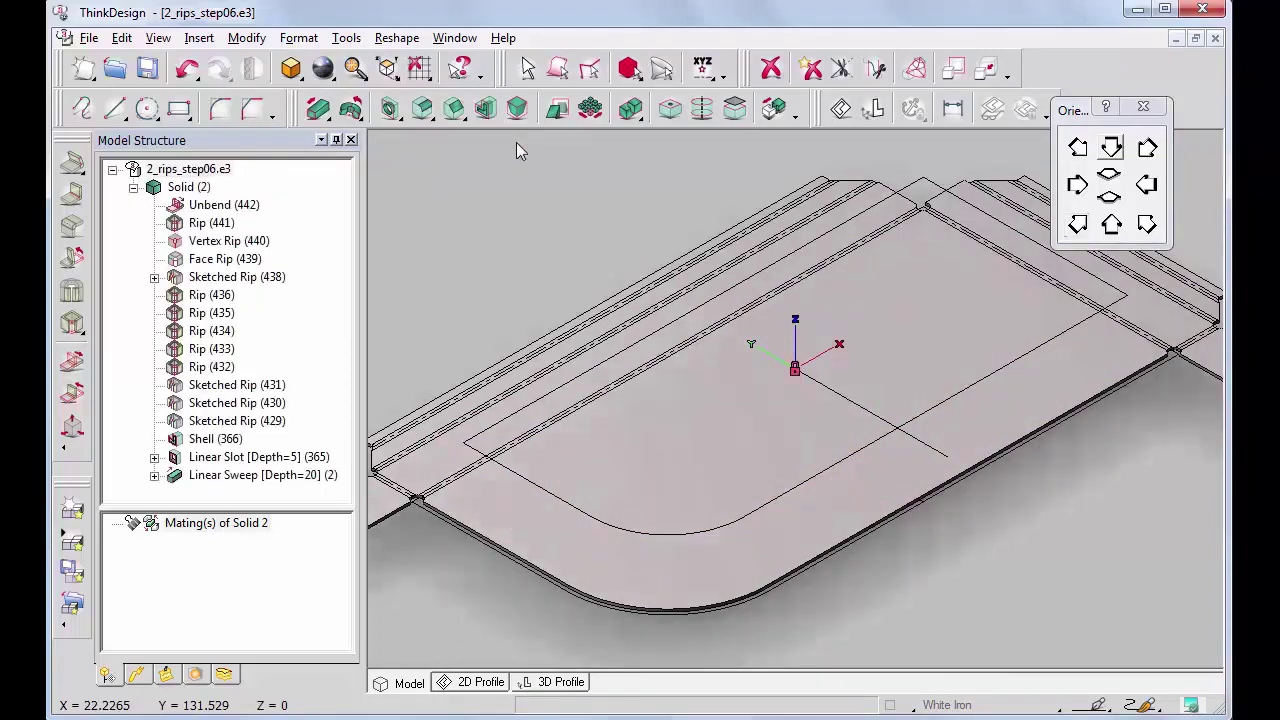
pyautogui.click(1111, 148)
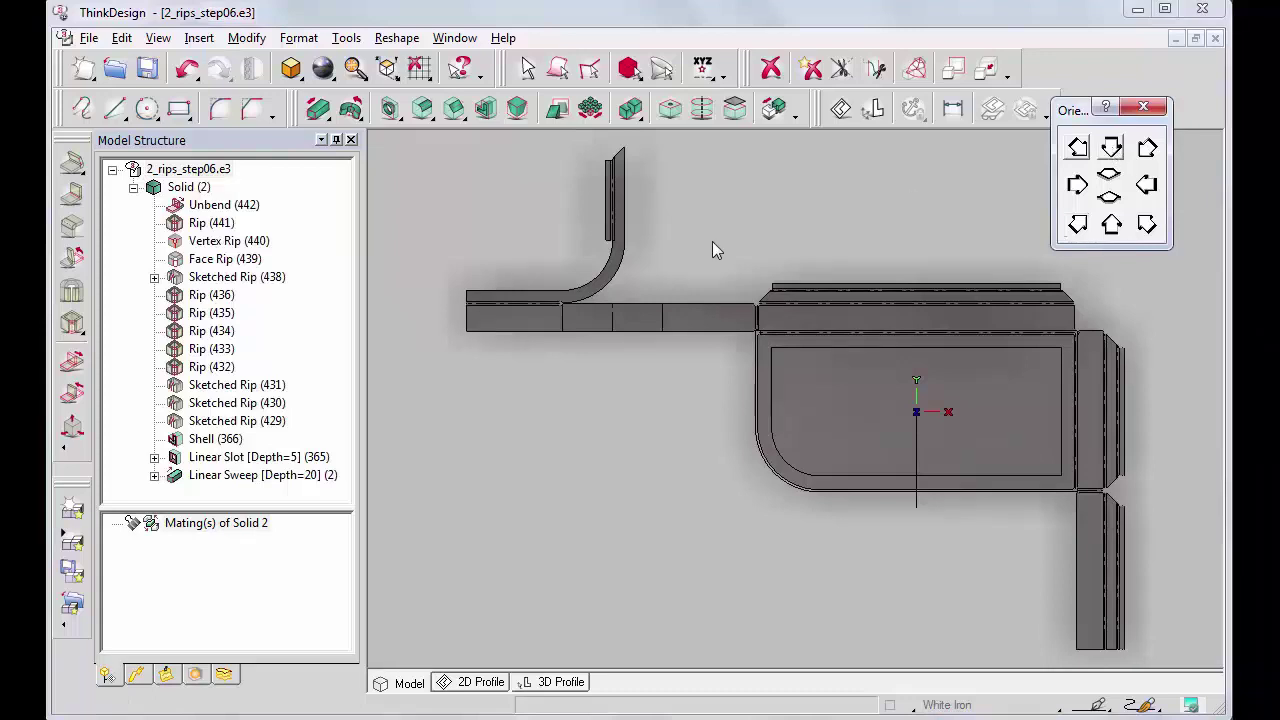
# Step: Rebend the flattened part with type Global, keeping the base face fixed
pyautogui.click(72, 398)
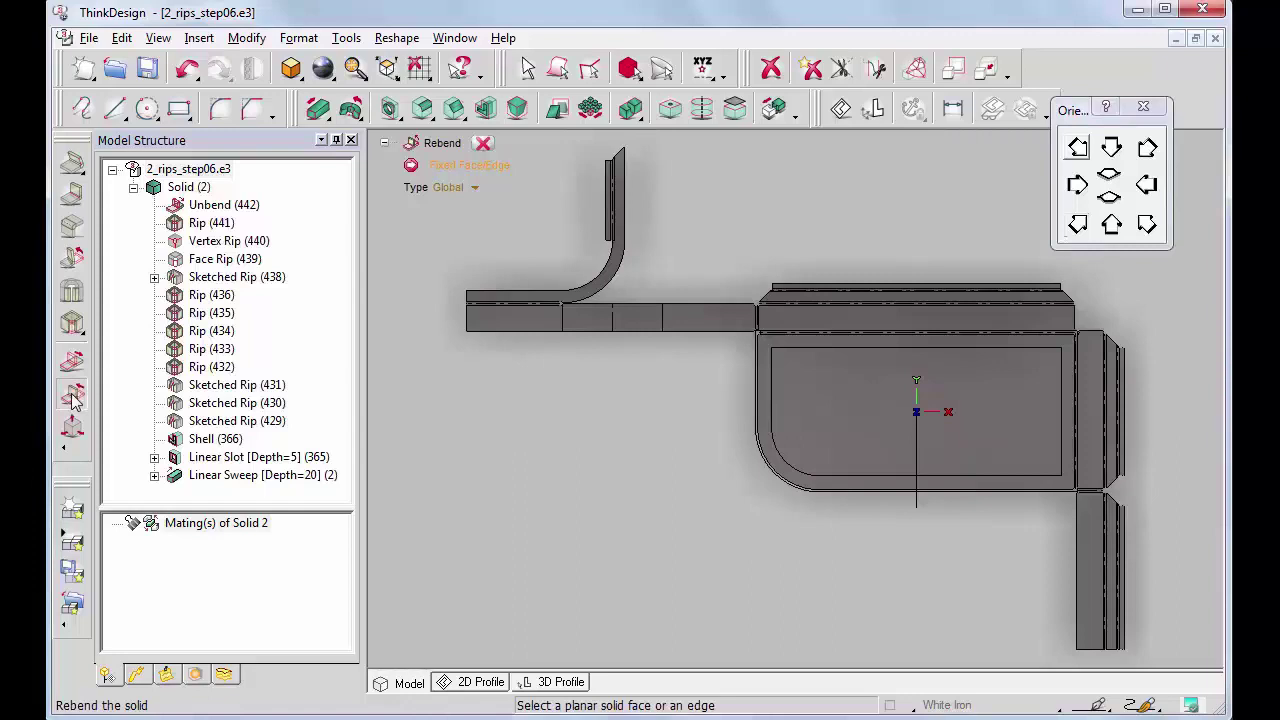
pyautogui.click(1006, 354)
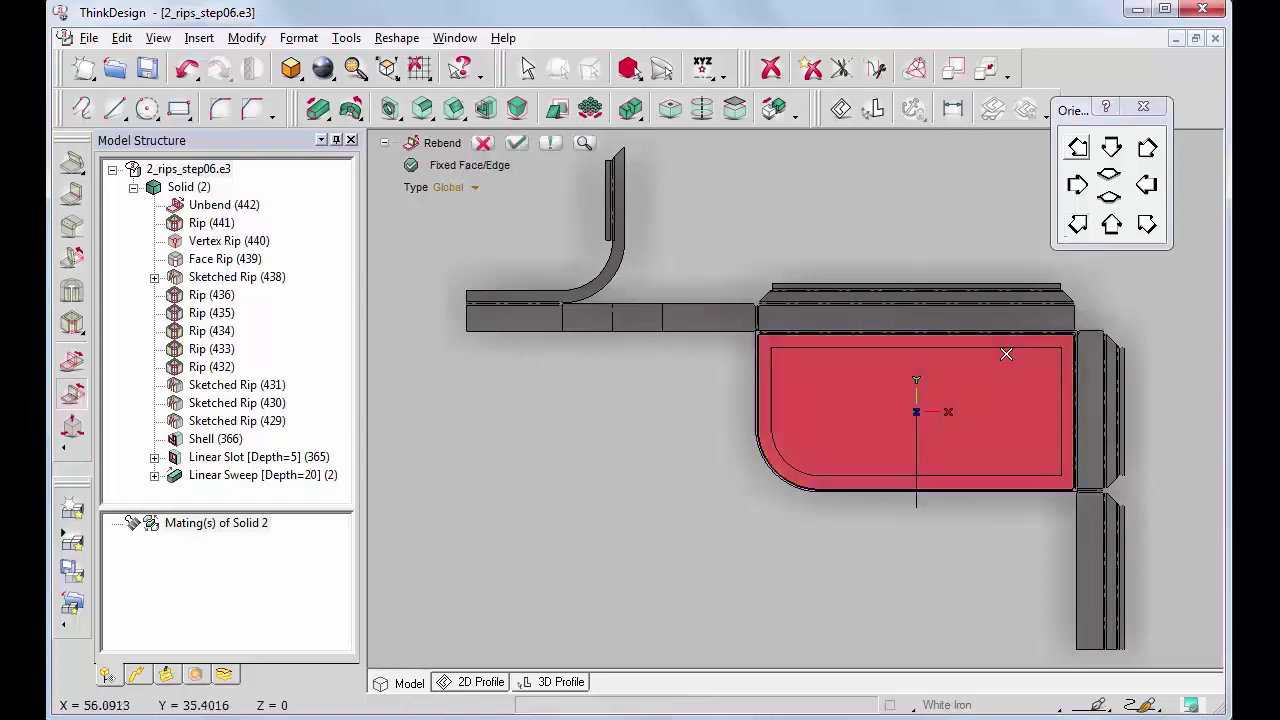
pyautogui.click(516, 143)
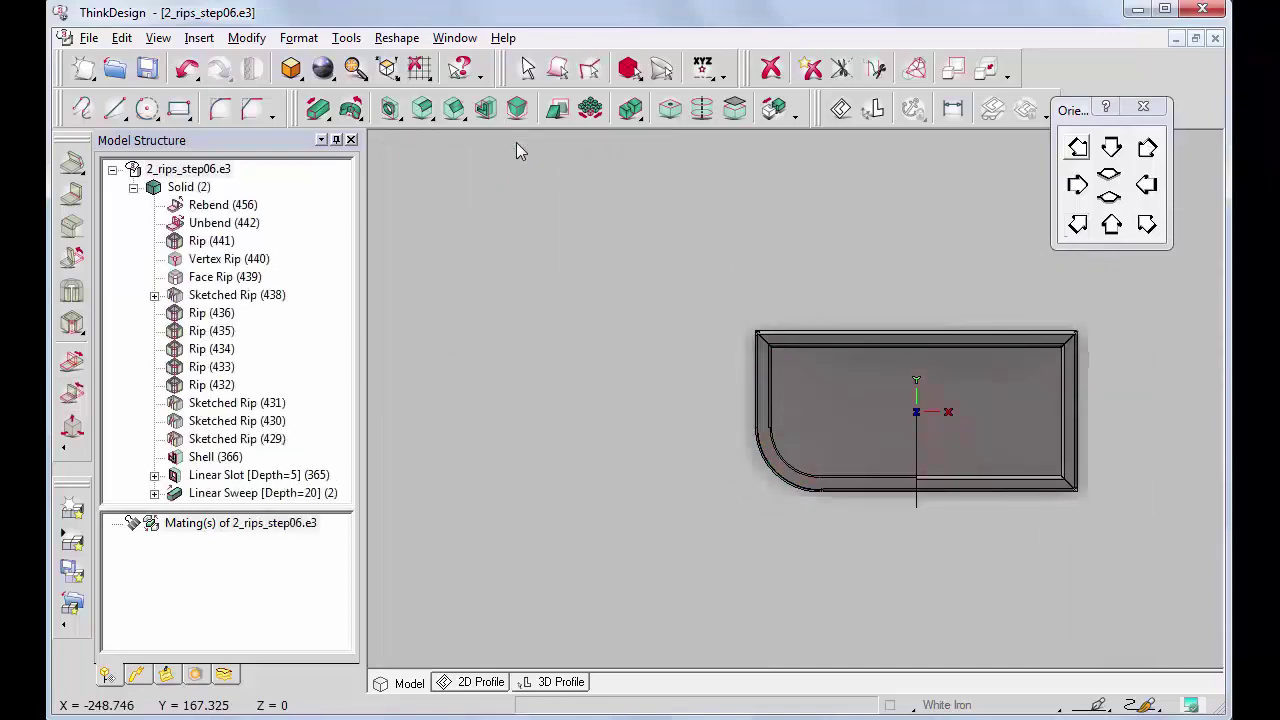
# Step: Roll the model history back to before the Rebend, returning the part to its flat state
pyautogui.click(1078, 226)
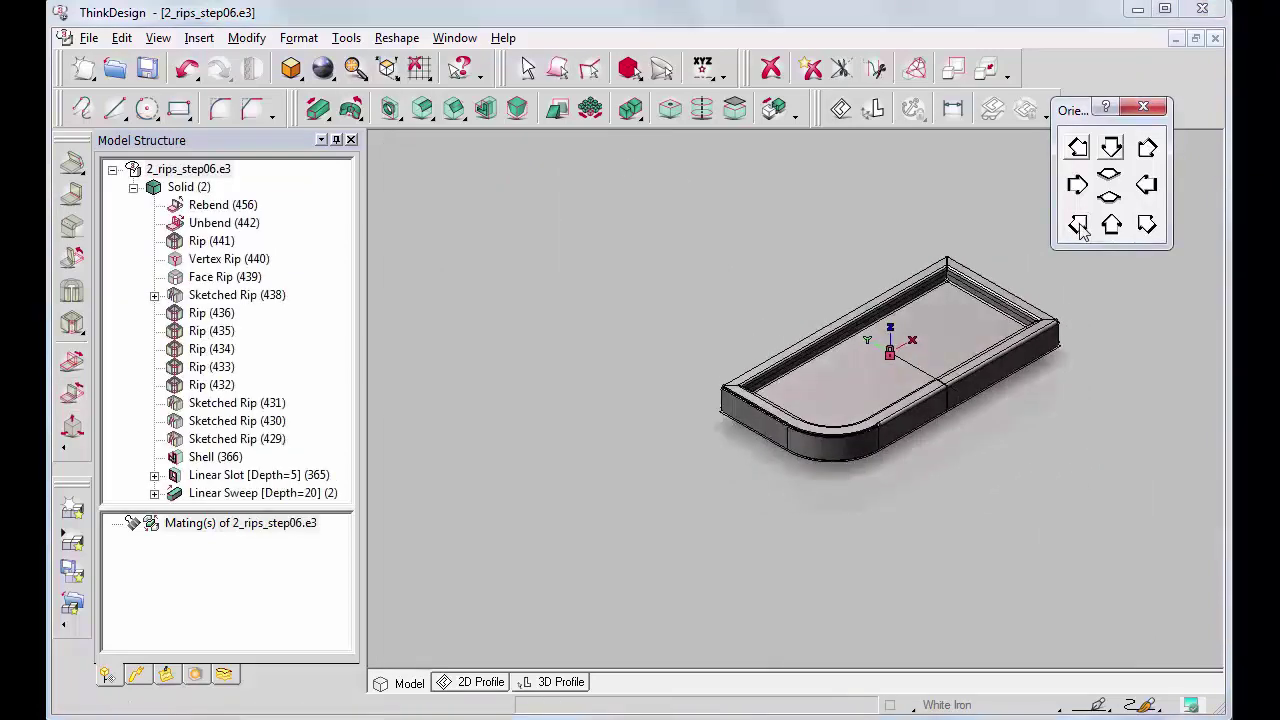
pyautogui.click(1079, 225)
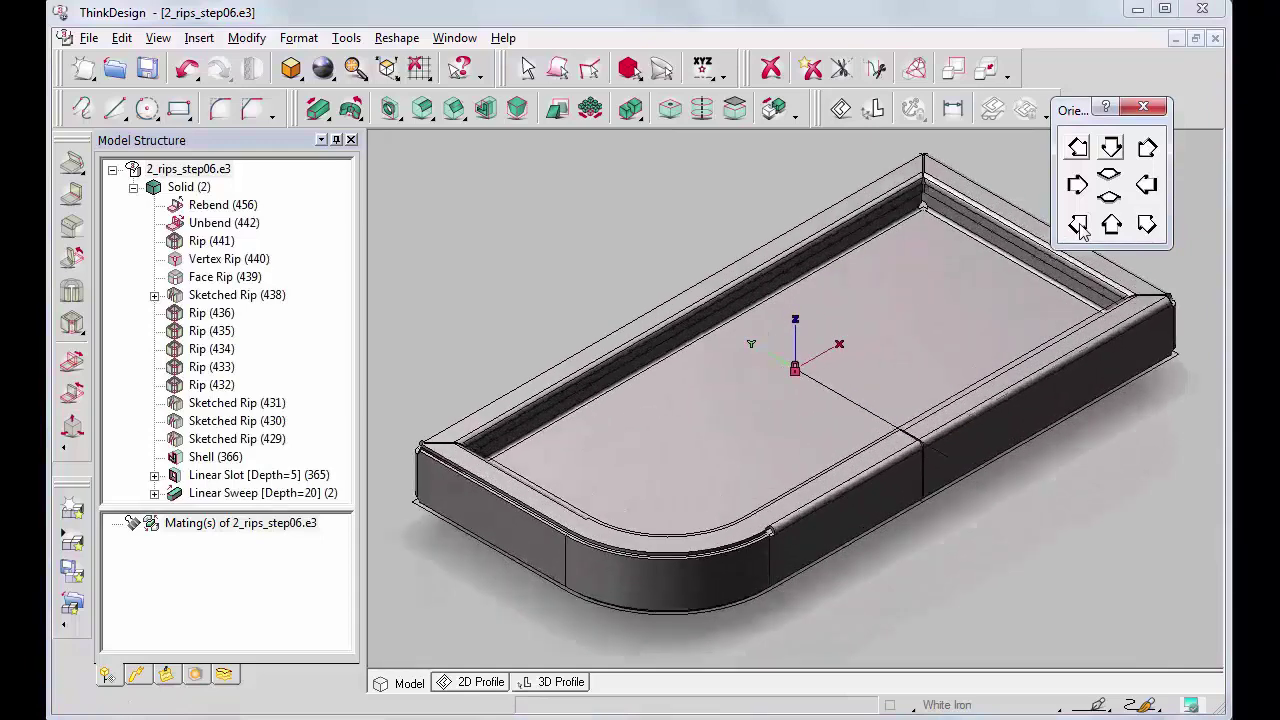
pyautogui.click(122, 37)
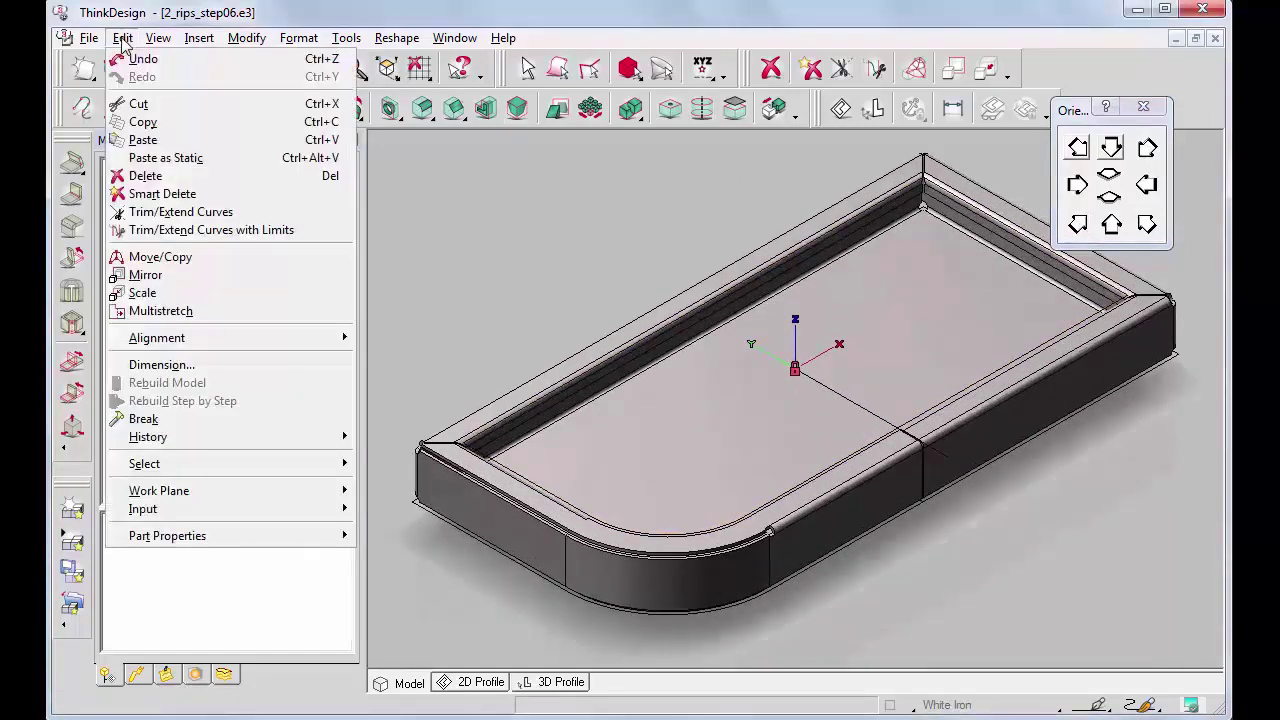
pyautogui.moveTo(347, 443)
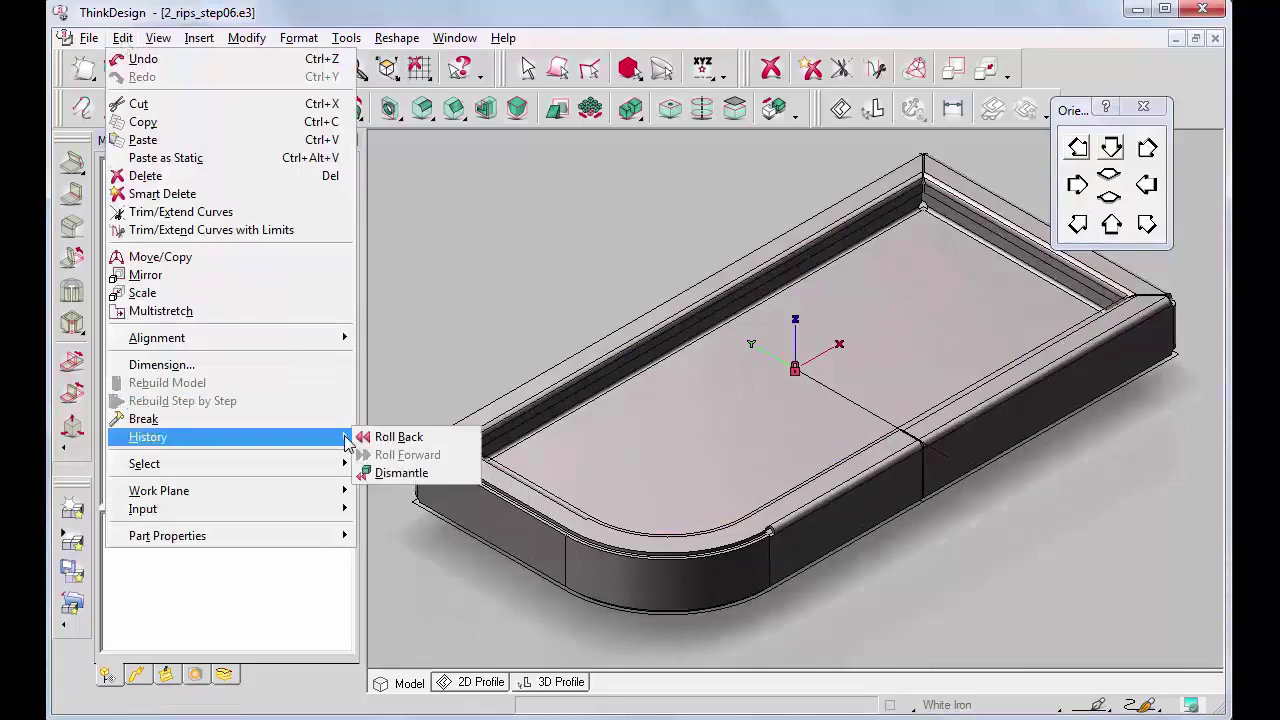
pyautogui.click(390, 437)
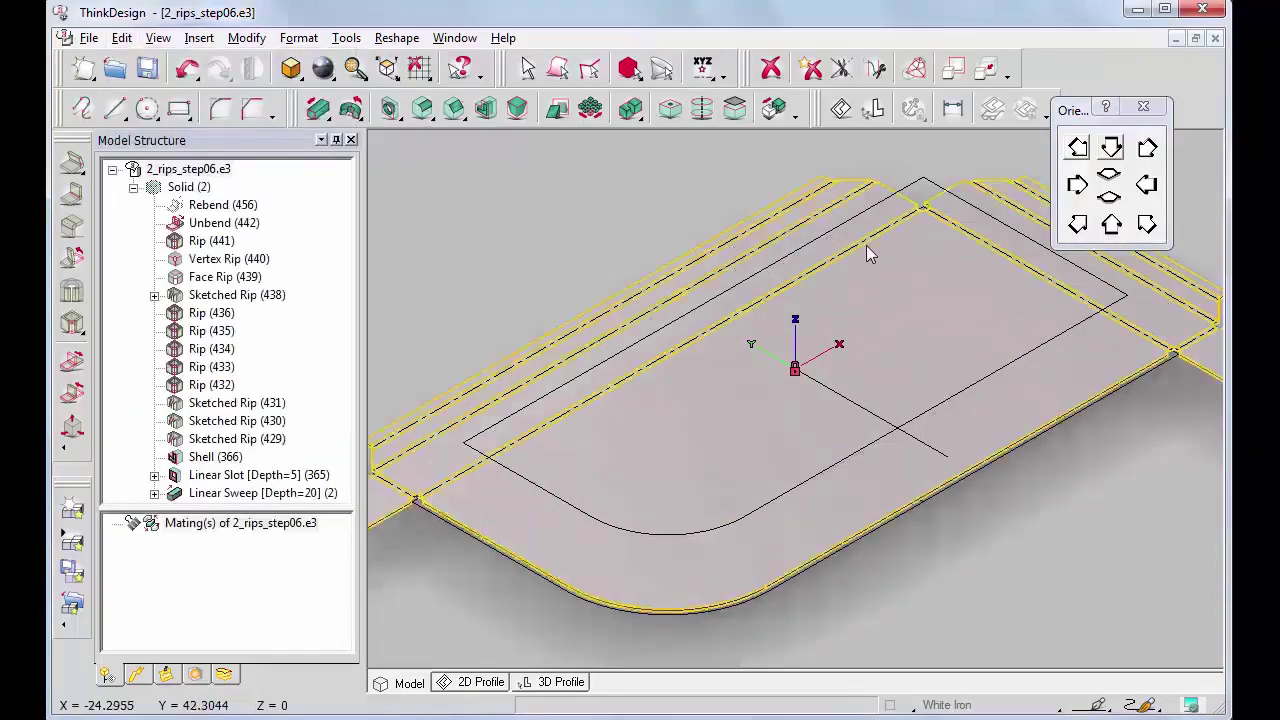
# Step: Rebuild all of 2_rips_step06.e3 in its rolled-back flat state, dropping the Rebend from the history
pyautogui.click(1112, 150)
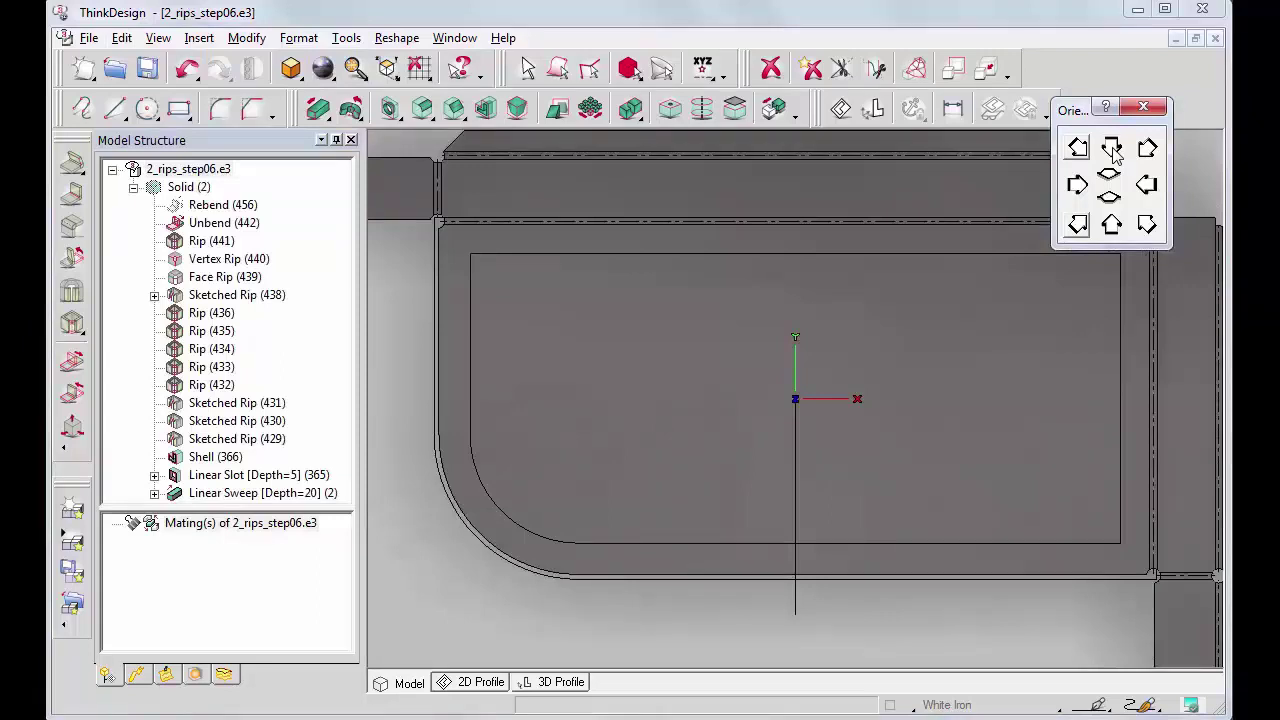
pyautogui.click(1121, 544)
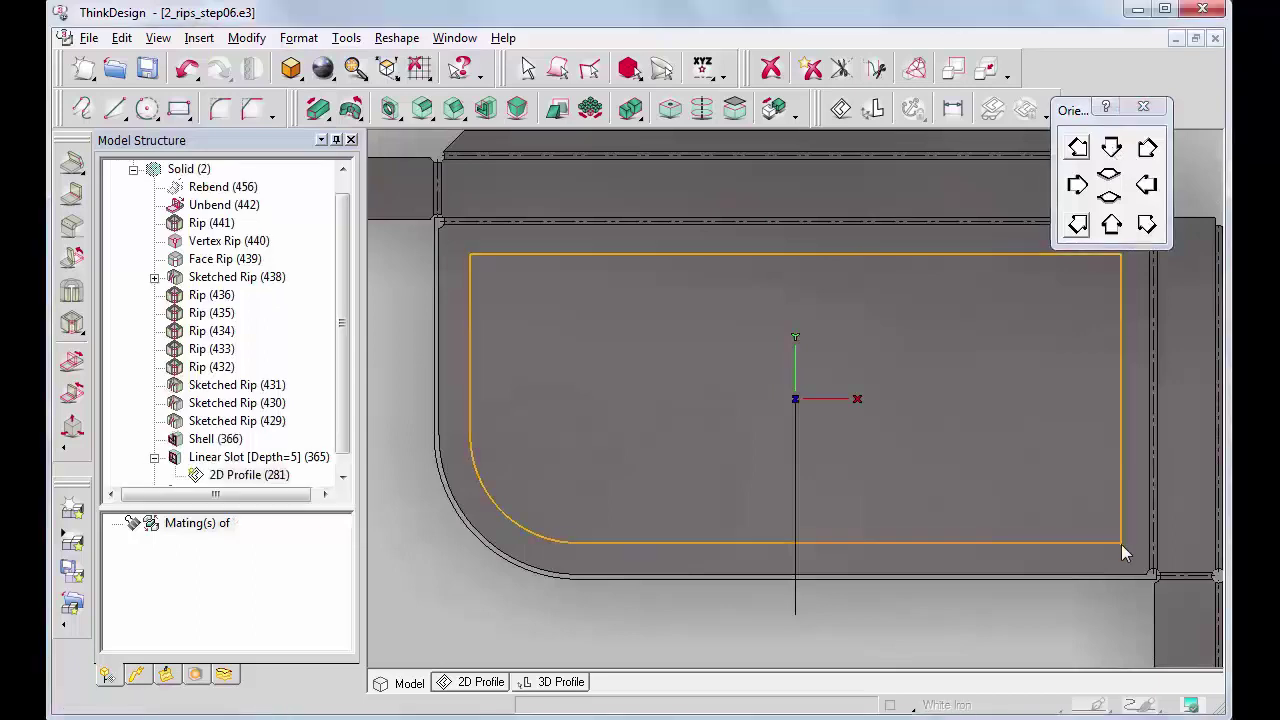
pyautogui.press('F3')
pyautogui.click(1121, 545)
pyautogui.click(1222, 581)
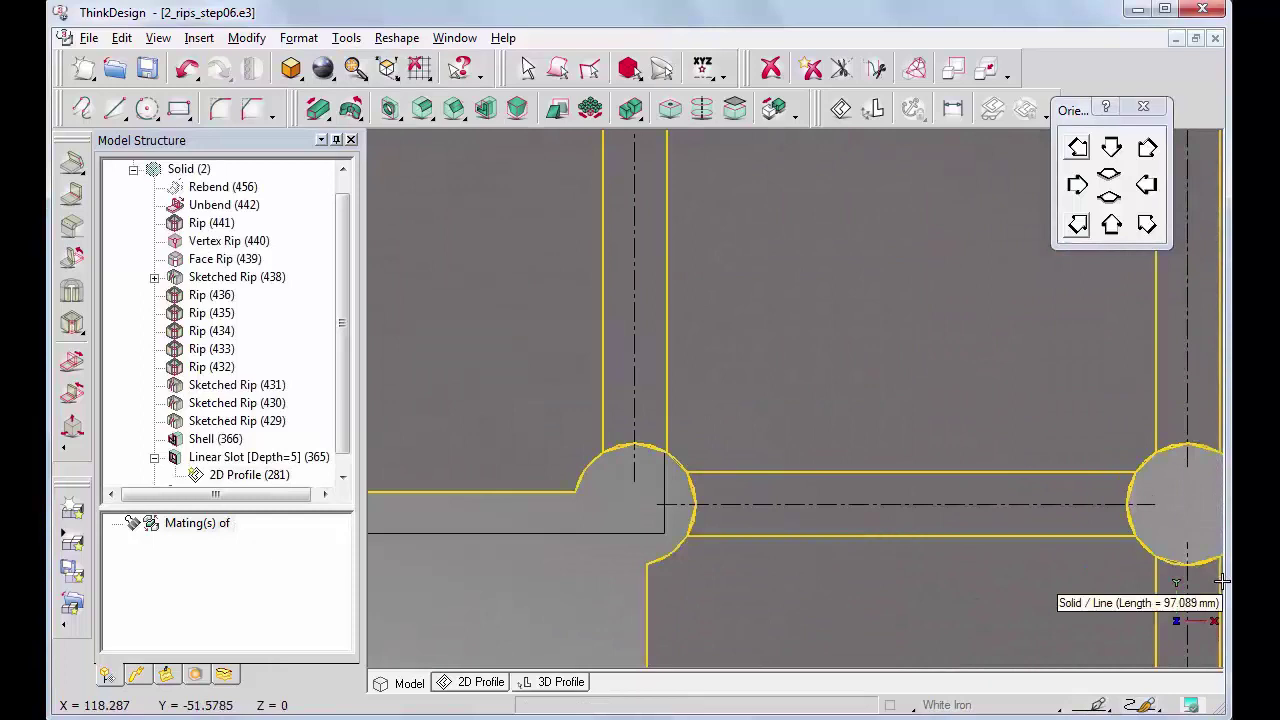
pyautogui.click(338, 191)
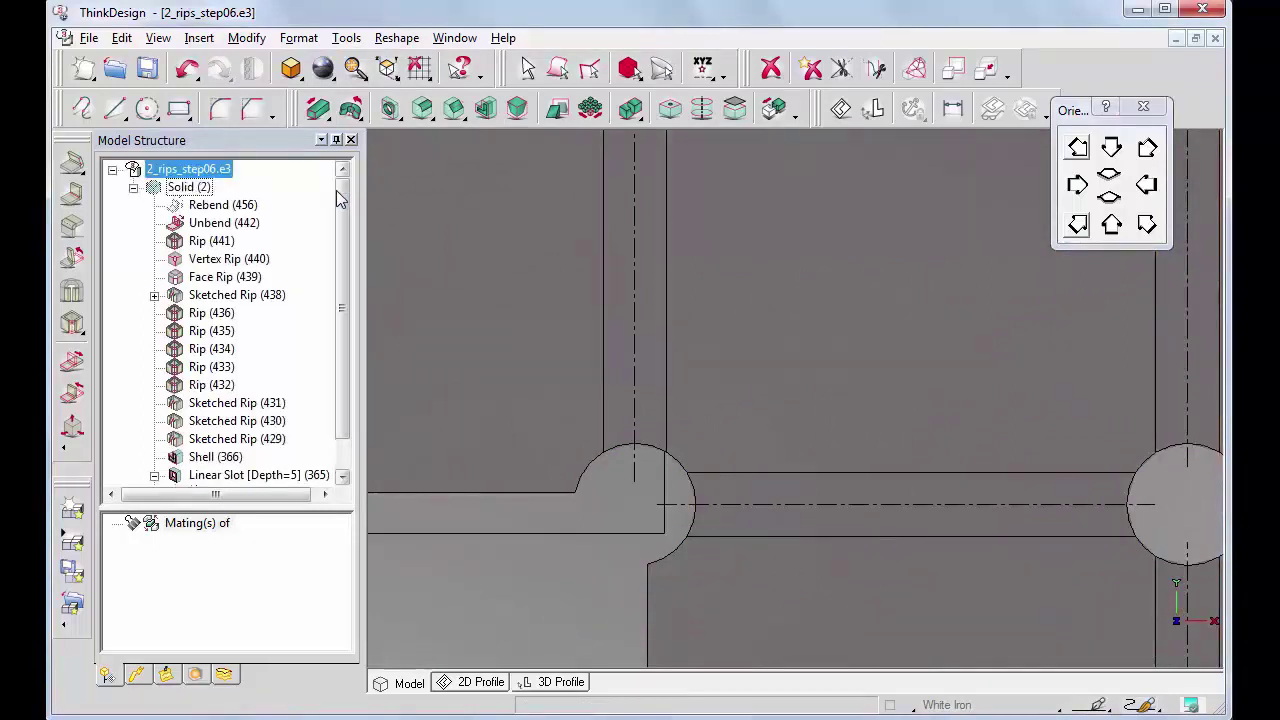
pyautogui.rightClick(185, 174)
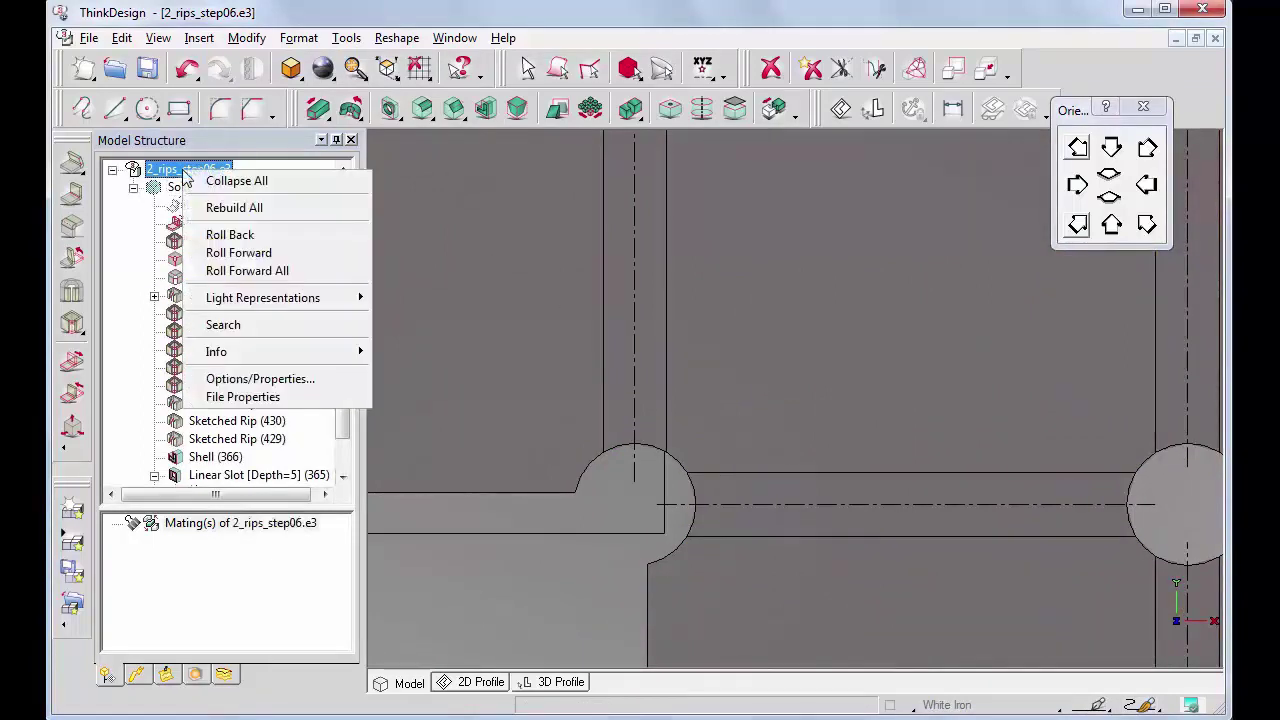
pyautogui.click(234, 209)
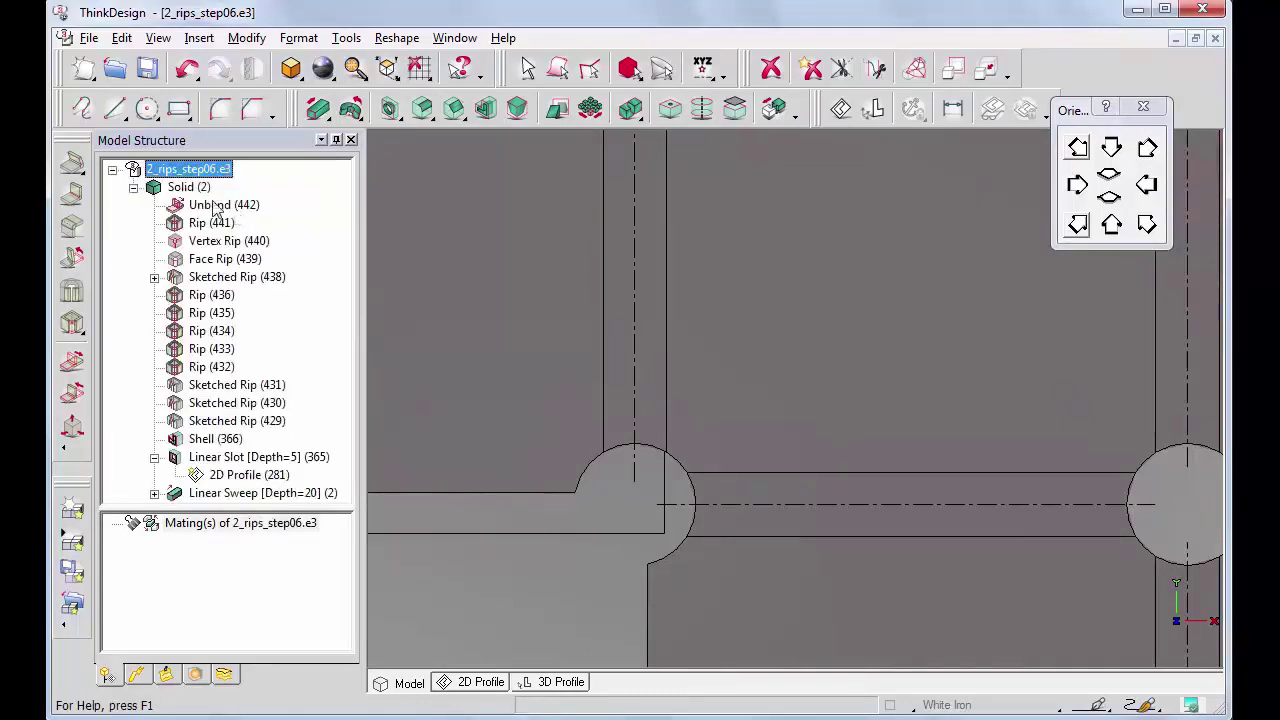
# Step: Change the solid's sheet-metal corner reliefs to Rectangular with a 0.5 mm gap
pyautogui.rightClick(175, 188)
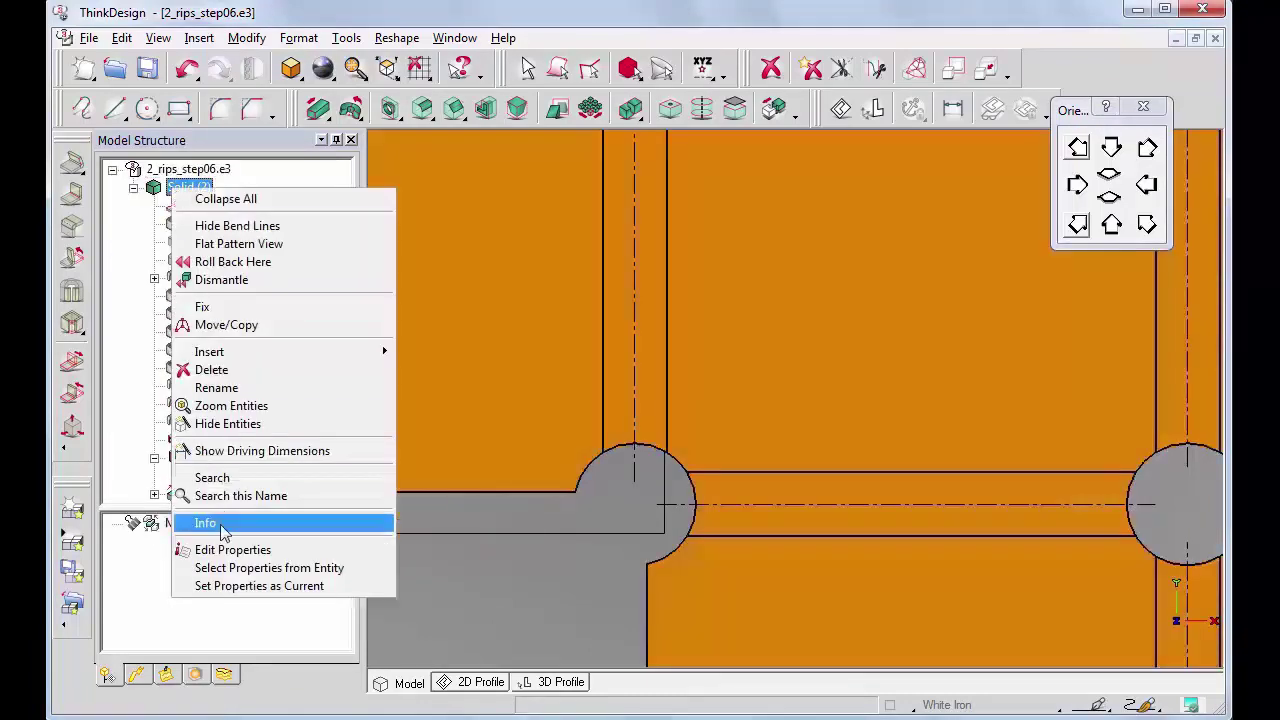
pyautogui.click(225, 550)
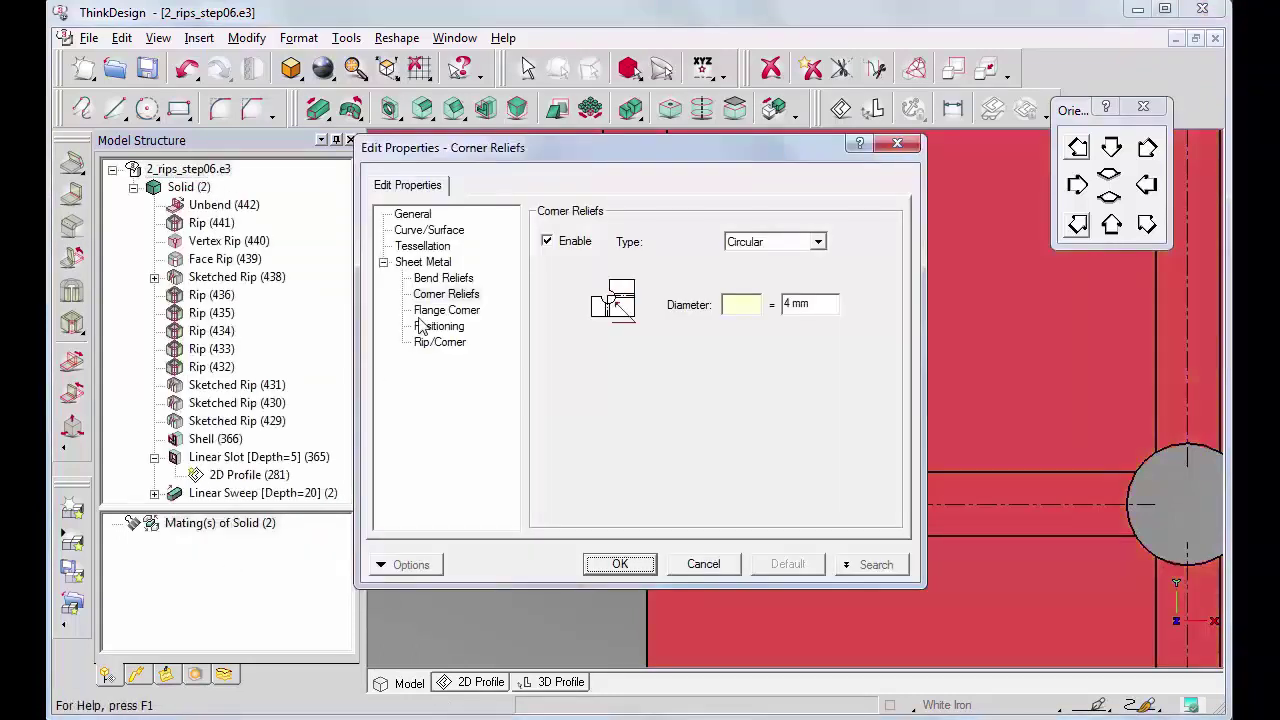
pyautogui.click(445, 298)
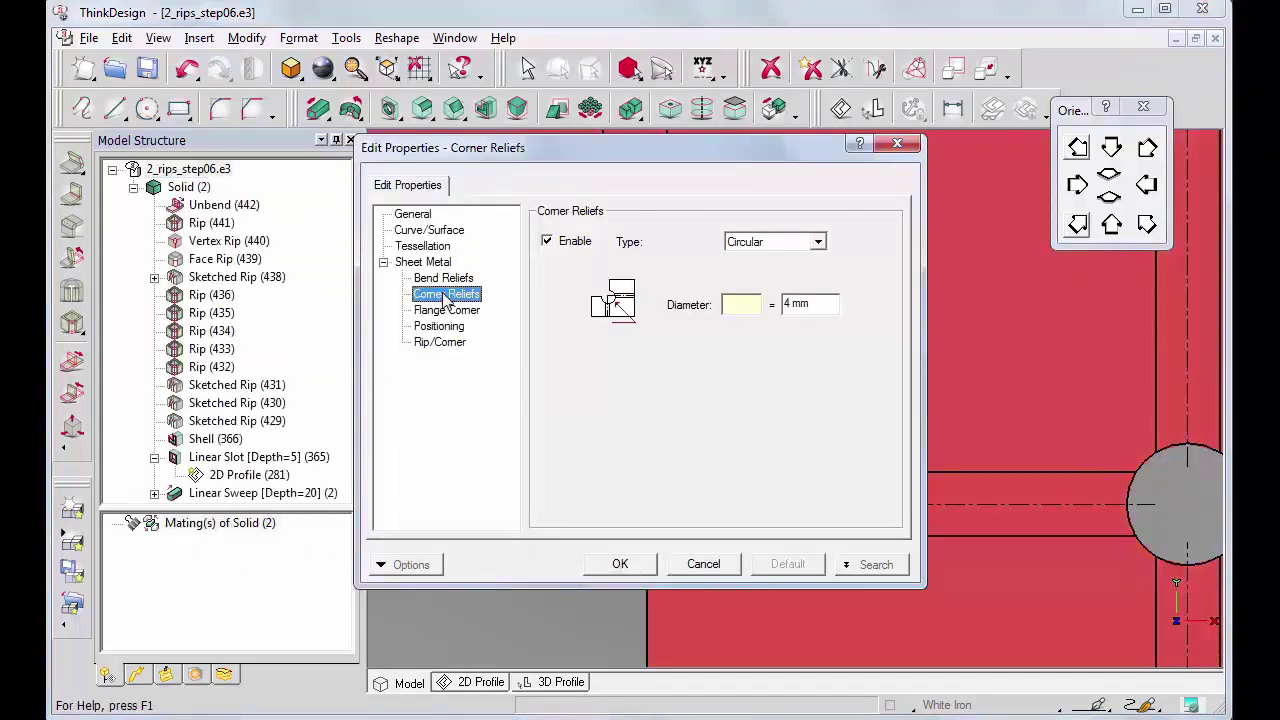
pyautogui.click(818, 242)
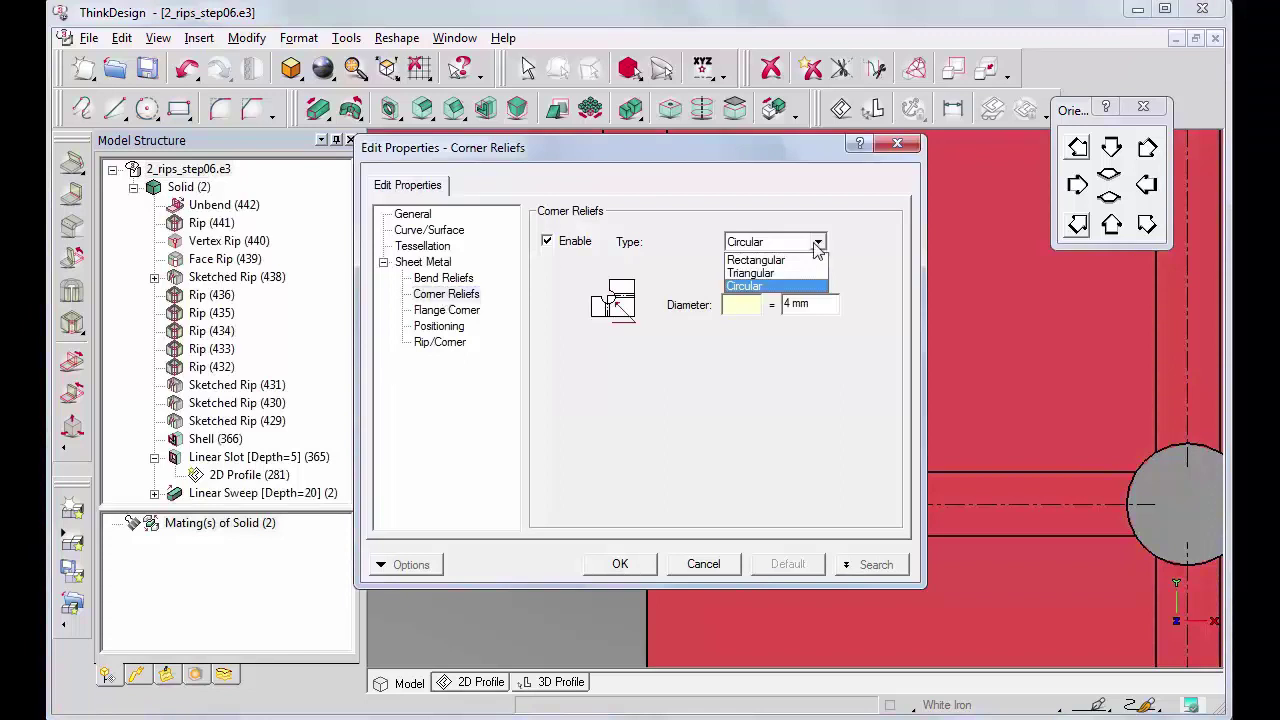
pyautogui.click(752, 261)
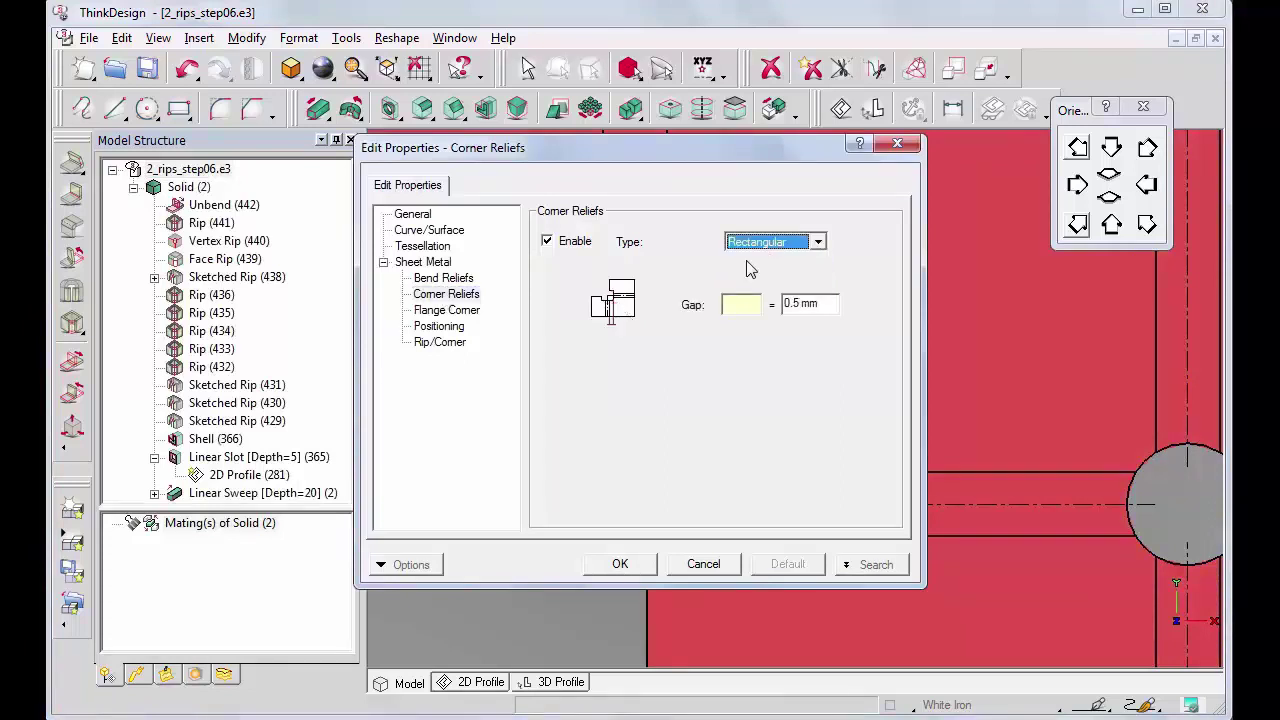
pyautogui.click(619, 563)
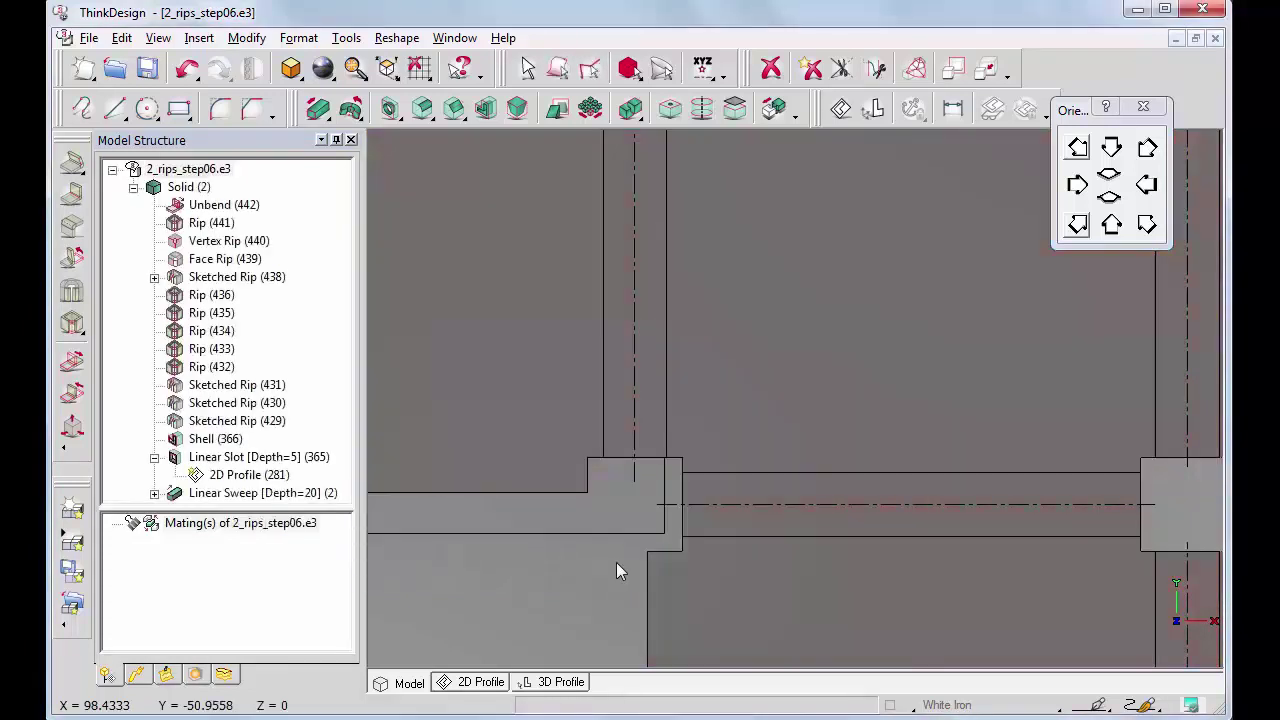
# Step: Set the solid's sheet-metal corner reliefs to Circular with a 4 mm diameter
pyautogui.rightClick(175, 191)
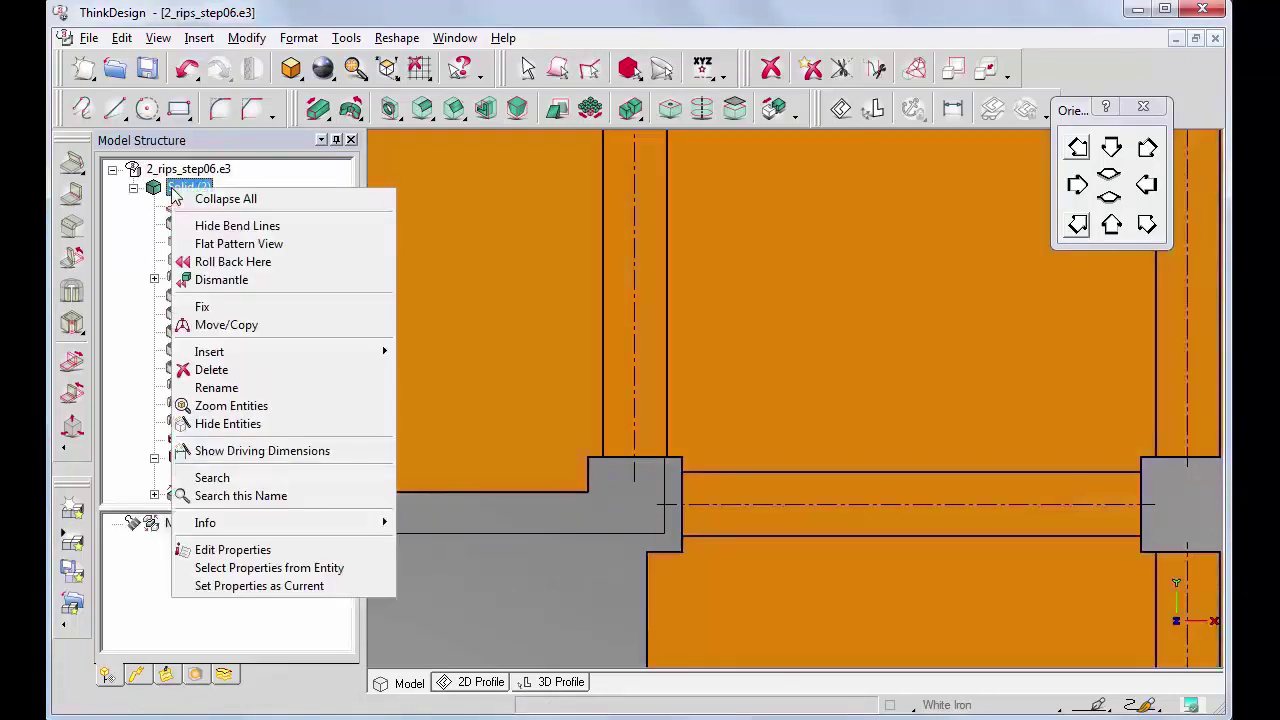
pyautogui.click(225, 551)
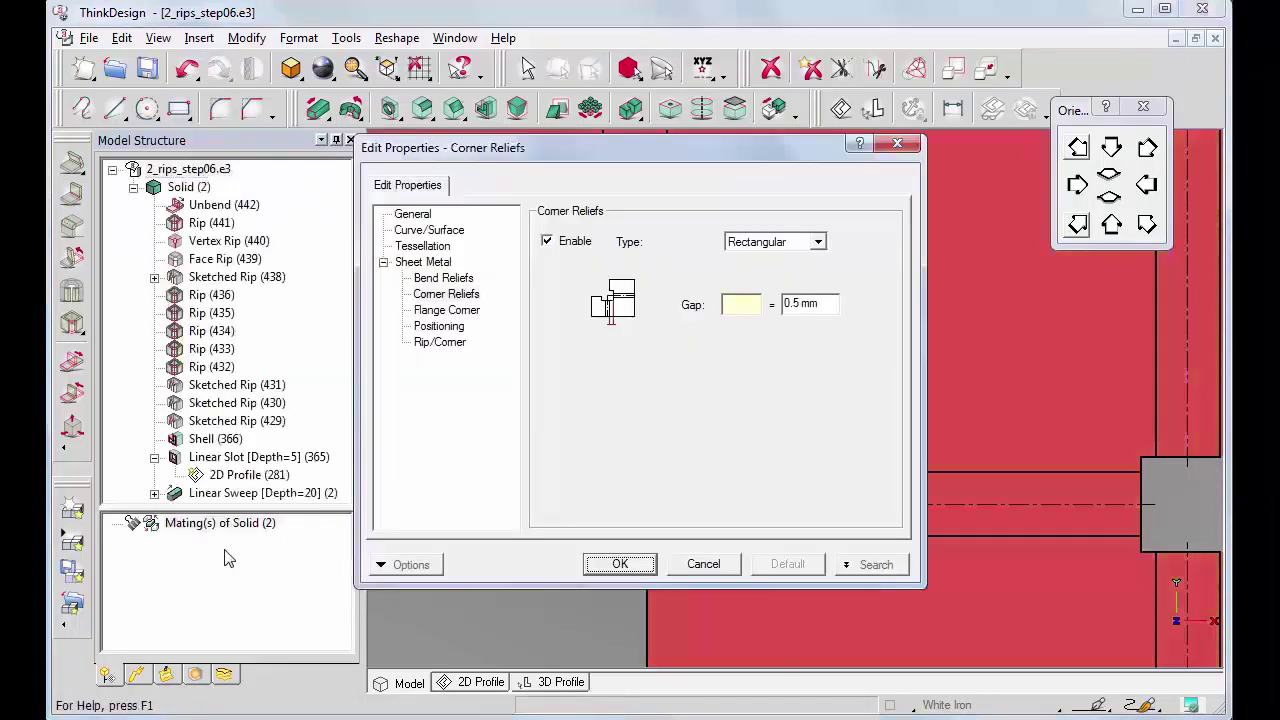
pyautogui.click(818, 242)
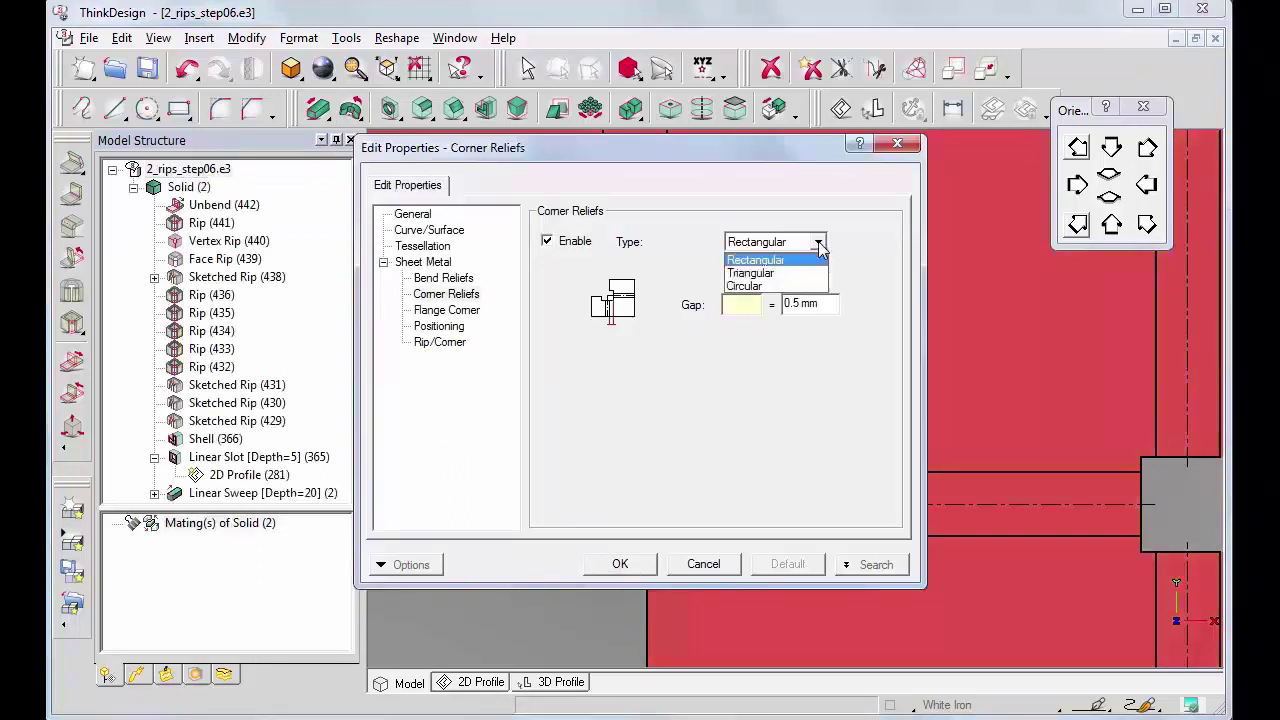
pyautogui.click(740, 287)
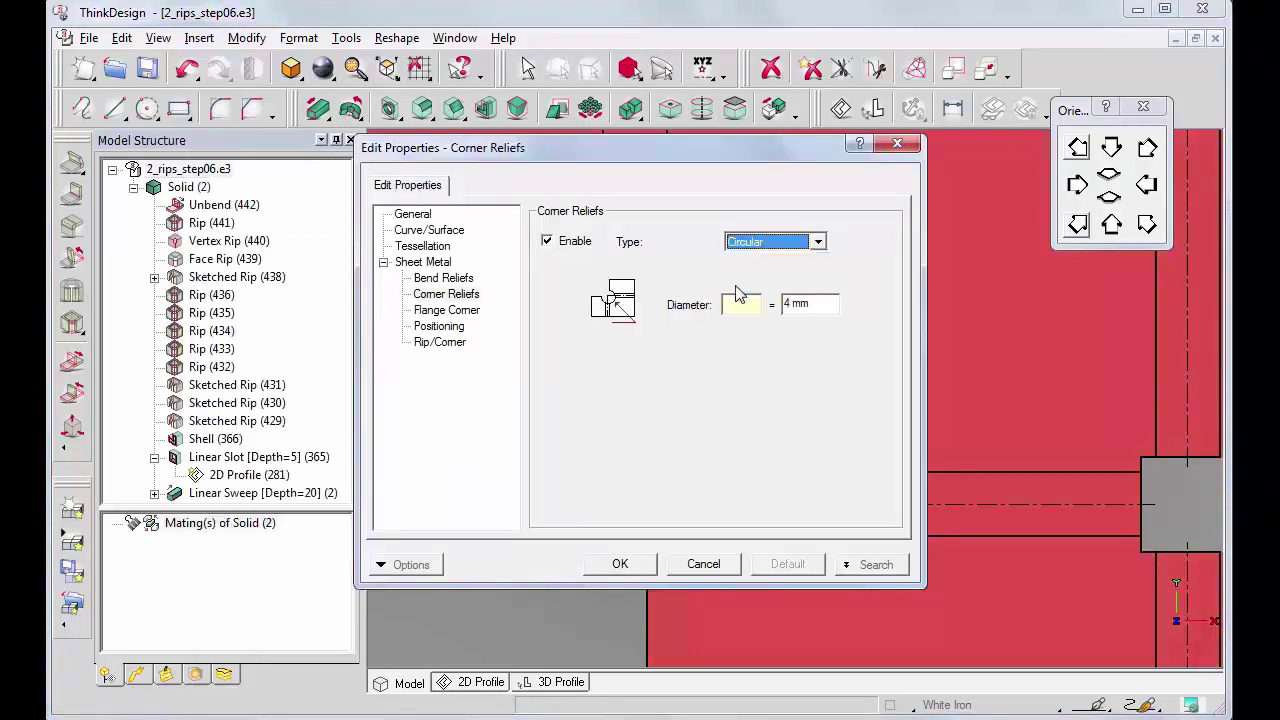
pyautogui.click(618, 564)
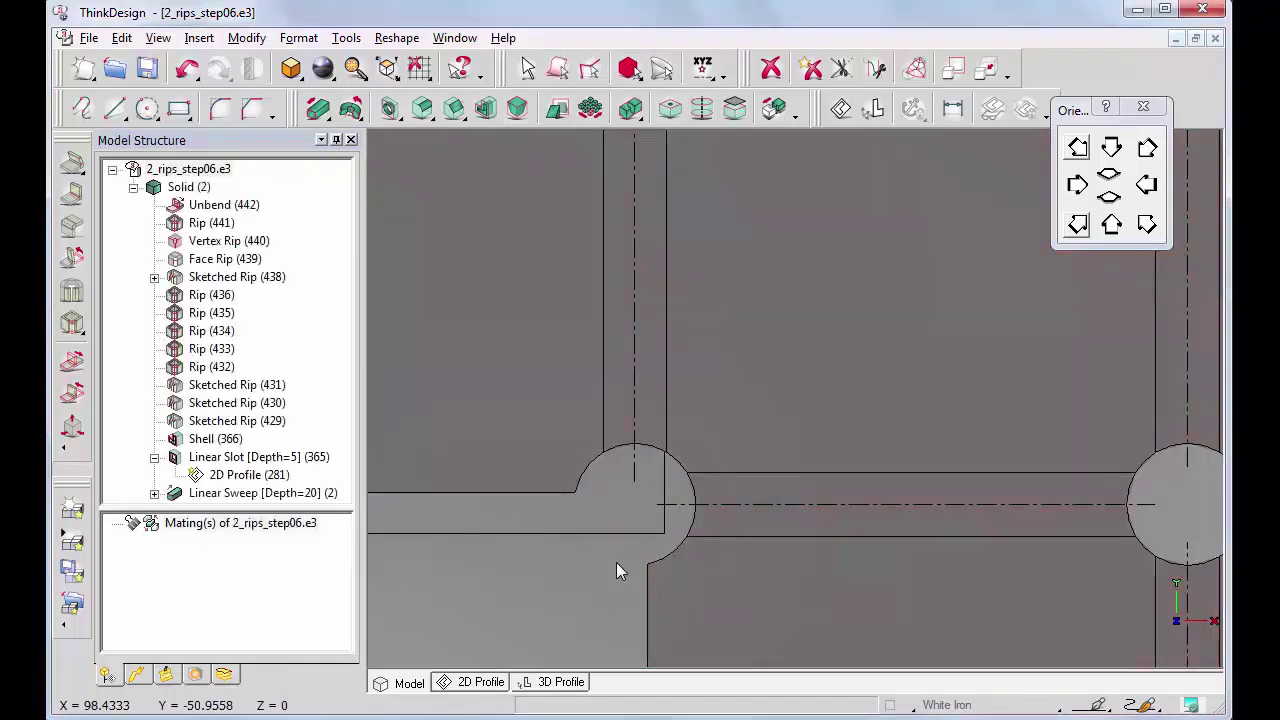
# Step: Rebend the flattened part with type Global, keeping the base face fixed
pyautogui.click(72, 393)
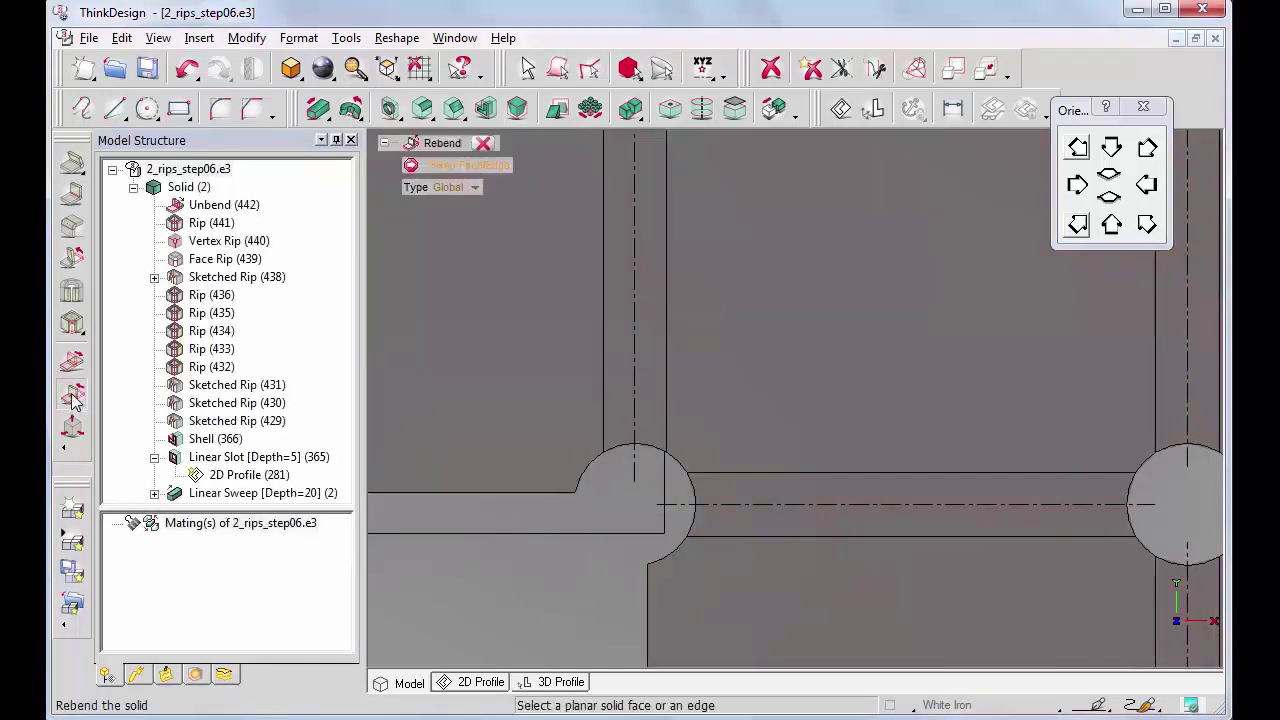
pyautogui.press('Home')
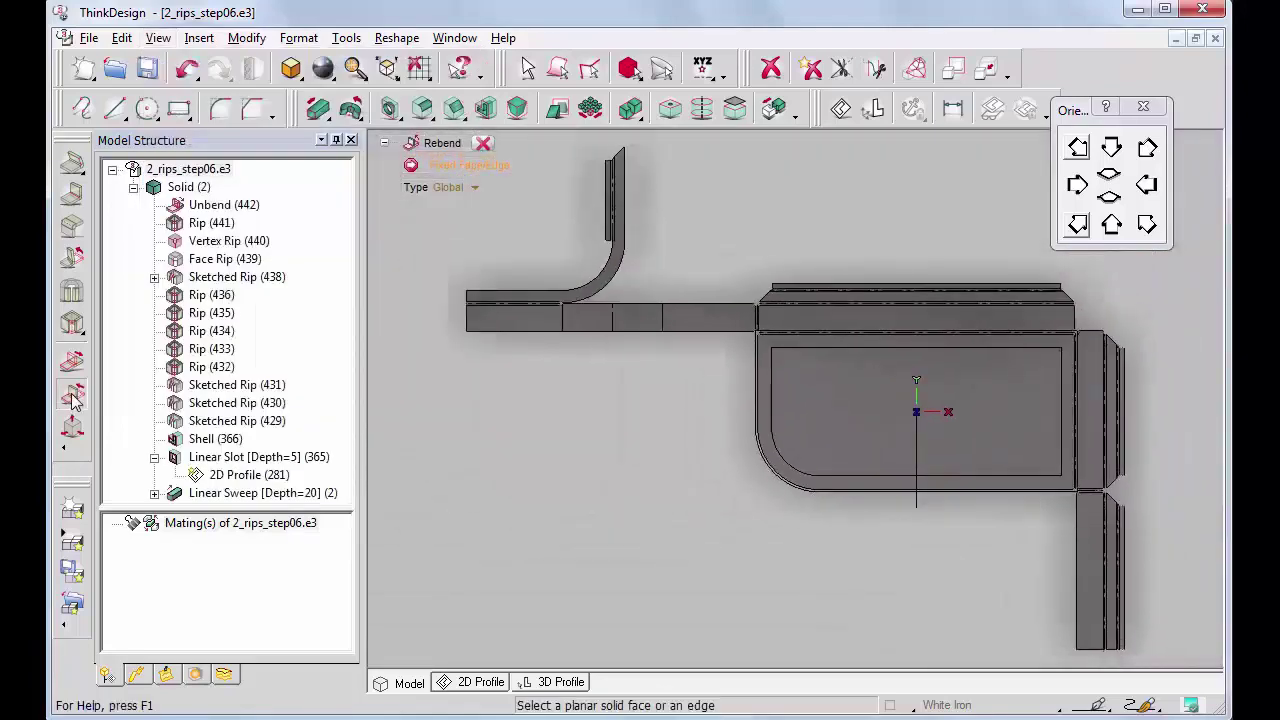
pyautogui.click(1042, 354)
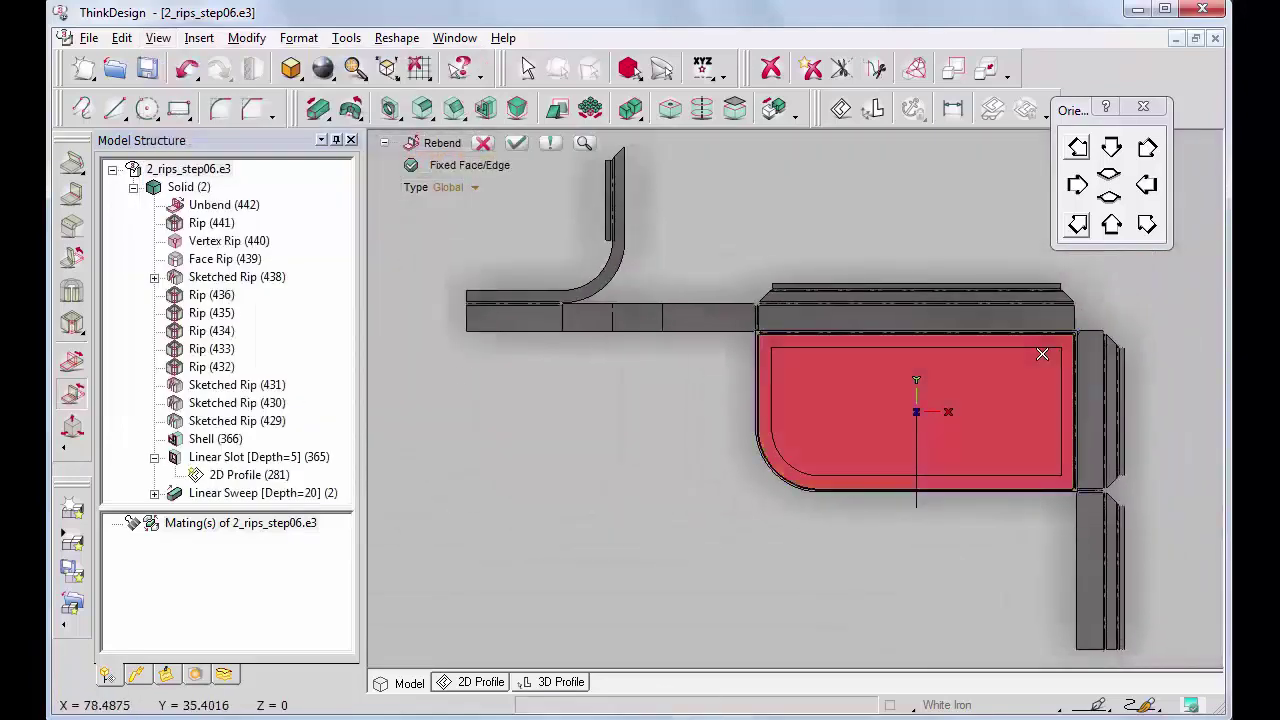
pyautogui.click(516, 143)
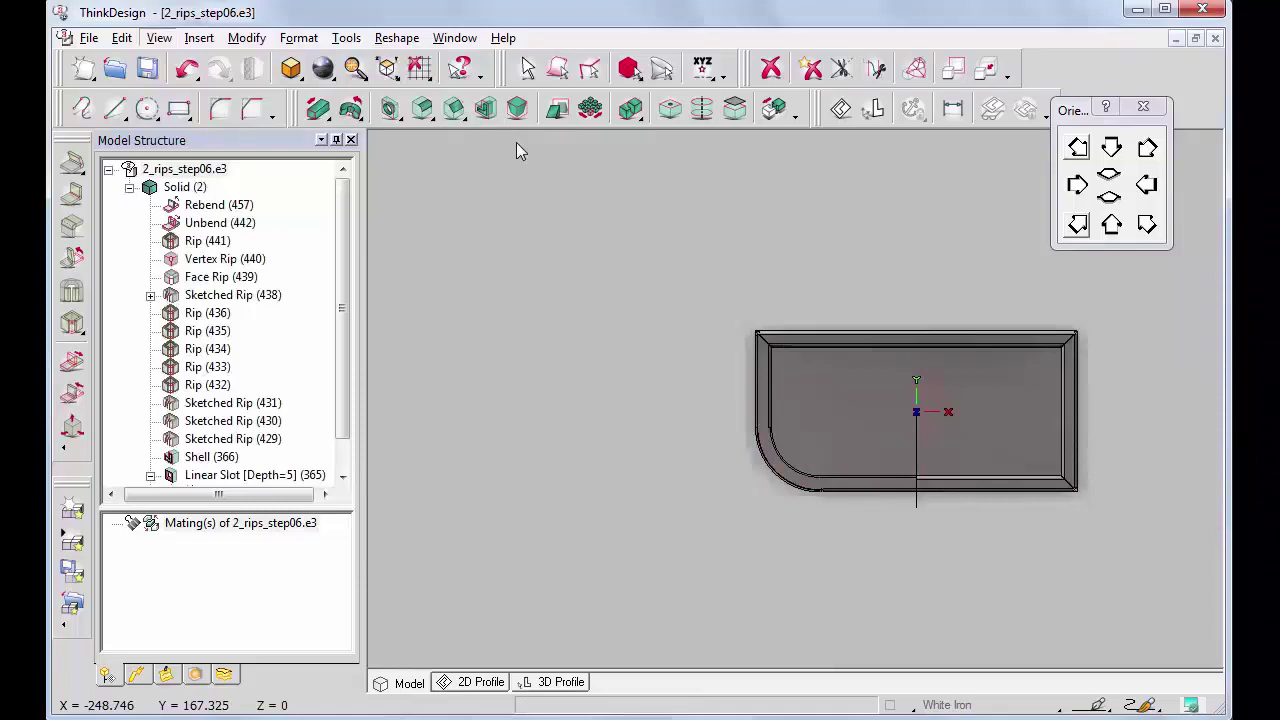
pyautogui.press('Home')
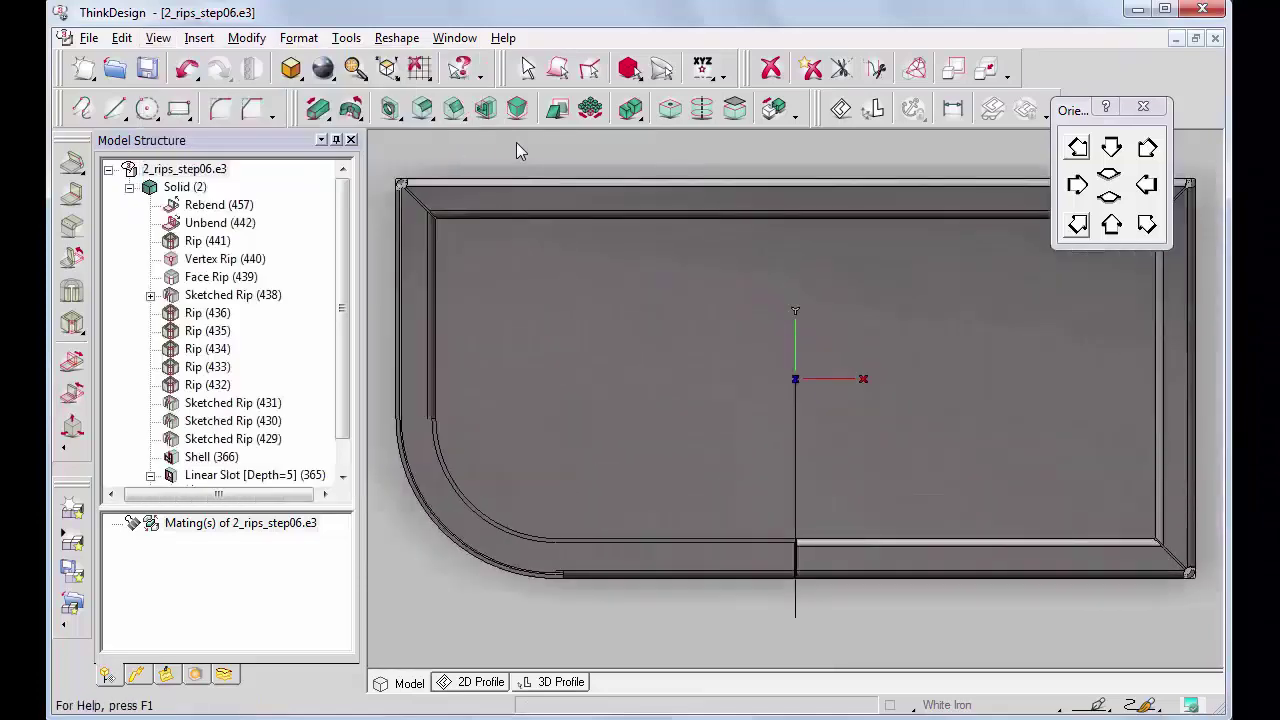
pyautogui.click(1078, 225)
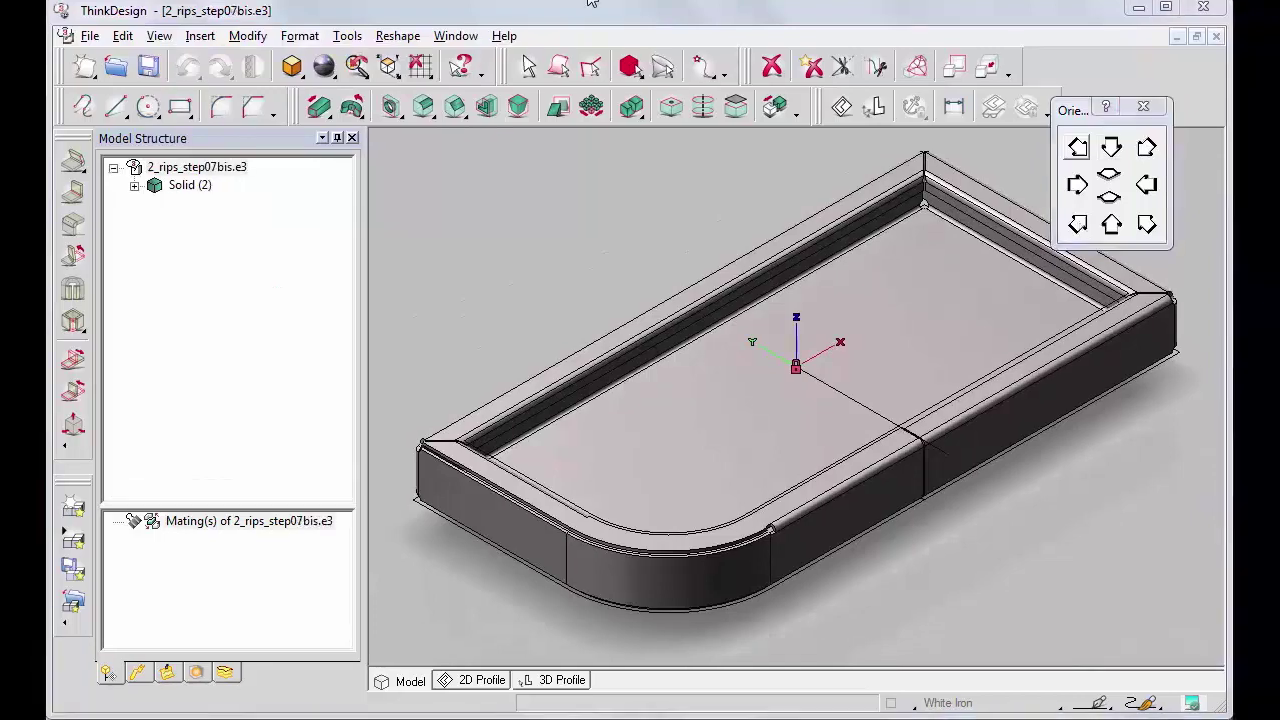
# Step: Close the gap beneath the long side wall, between the rounded corner and the middle rip, with a Close Corner of type Full
pyautogui.click(1110, 199)
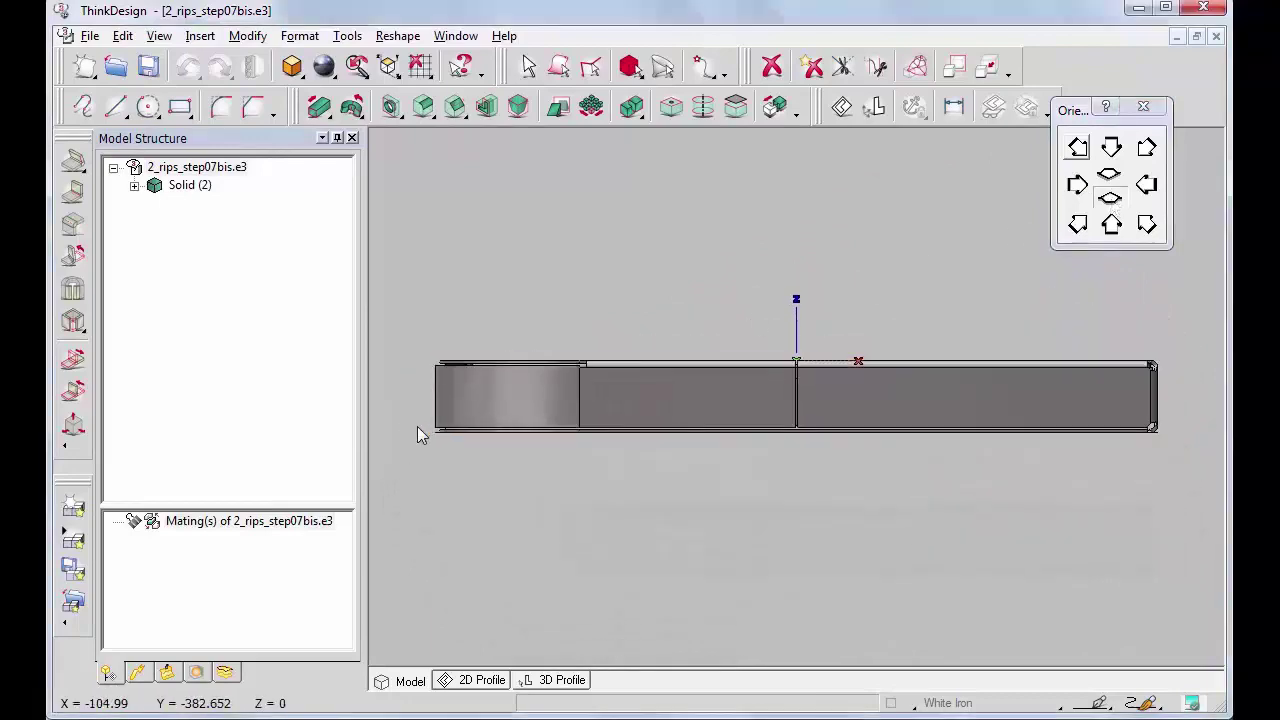
pyautogui.press('Up')
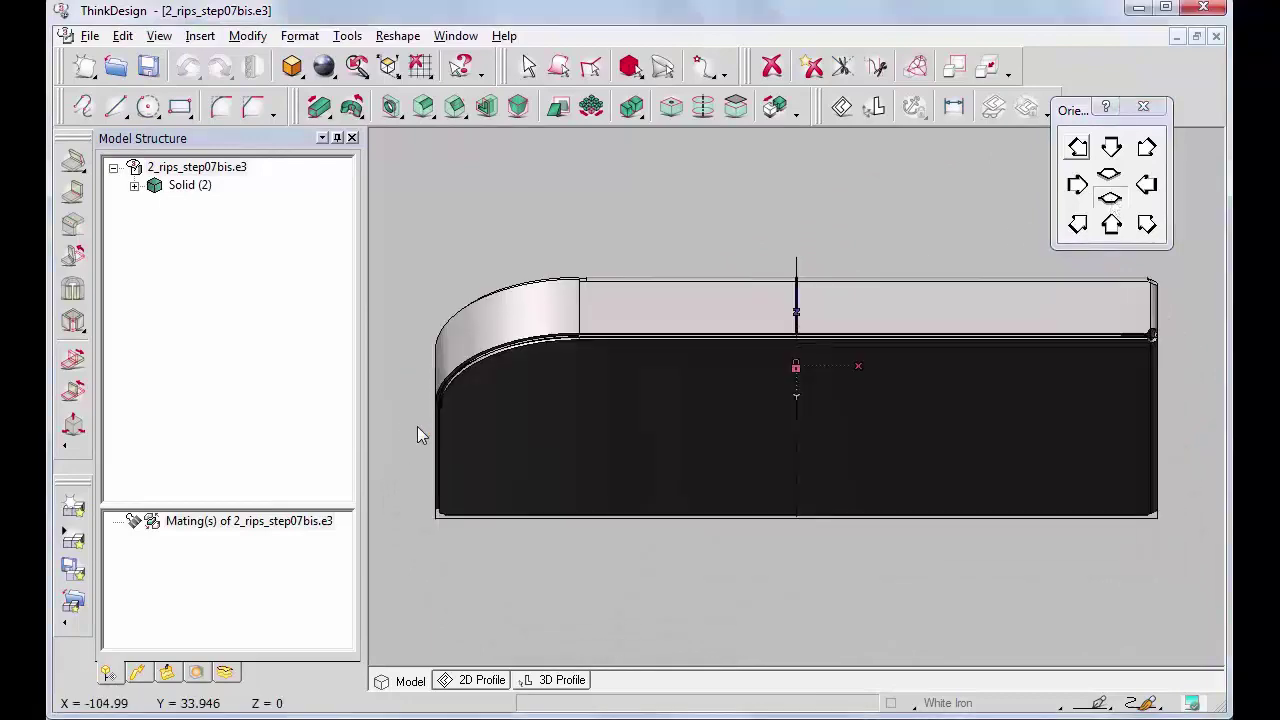
pyautogui.click(73, 292)
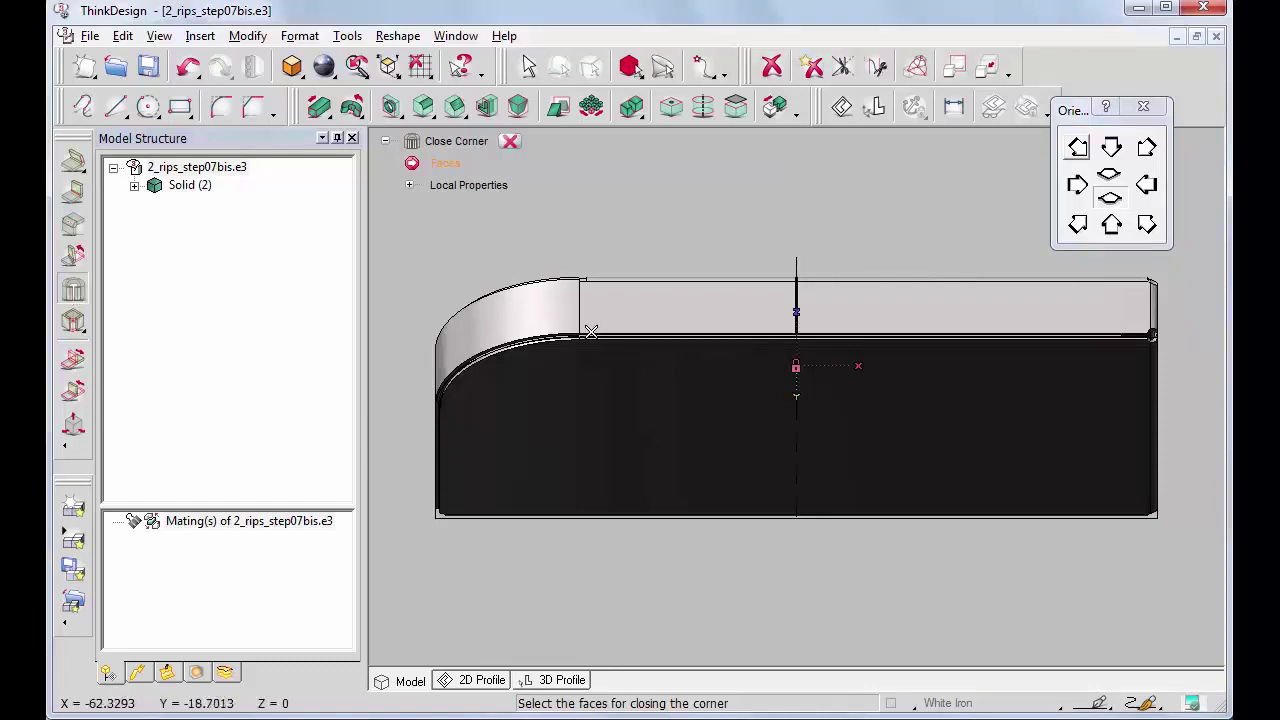
pyautogui.scroll(2, 580, 332)
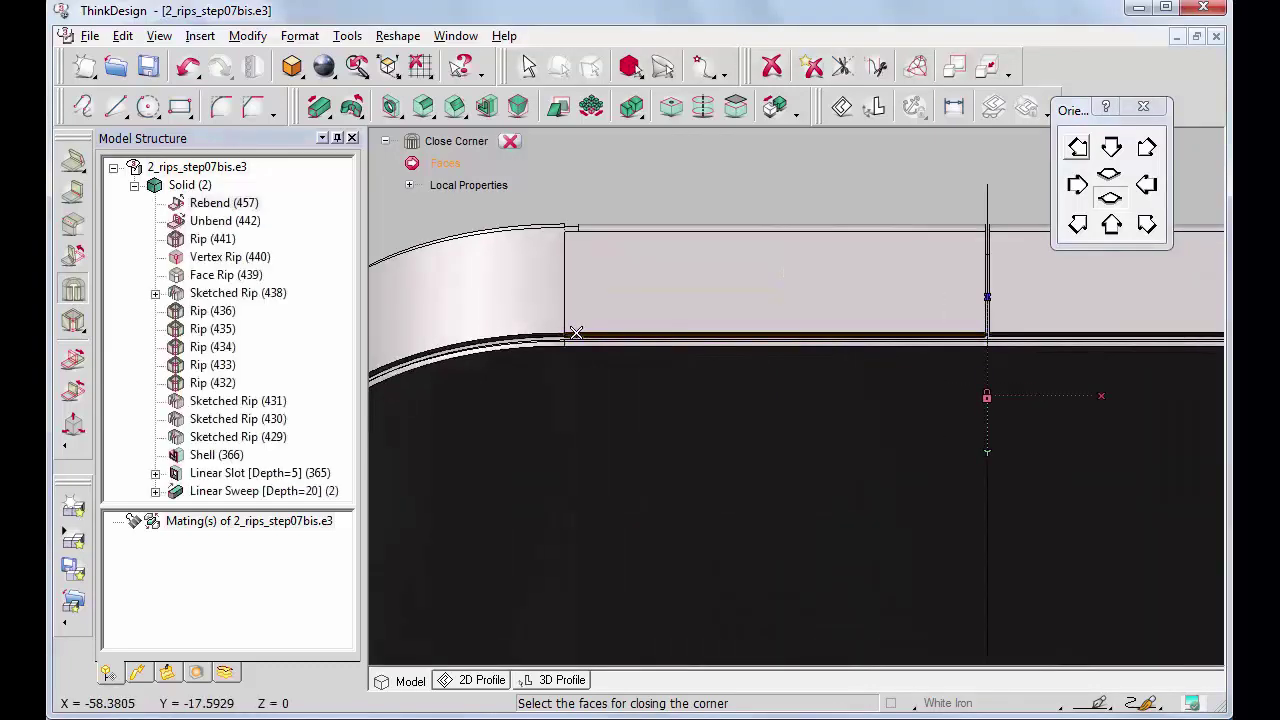
pyautogui.click(574, 335)
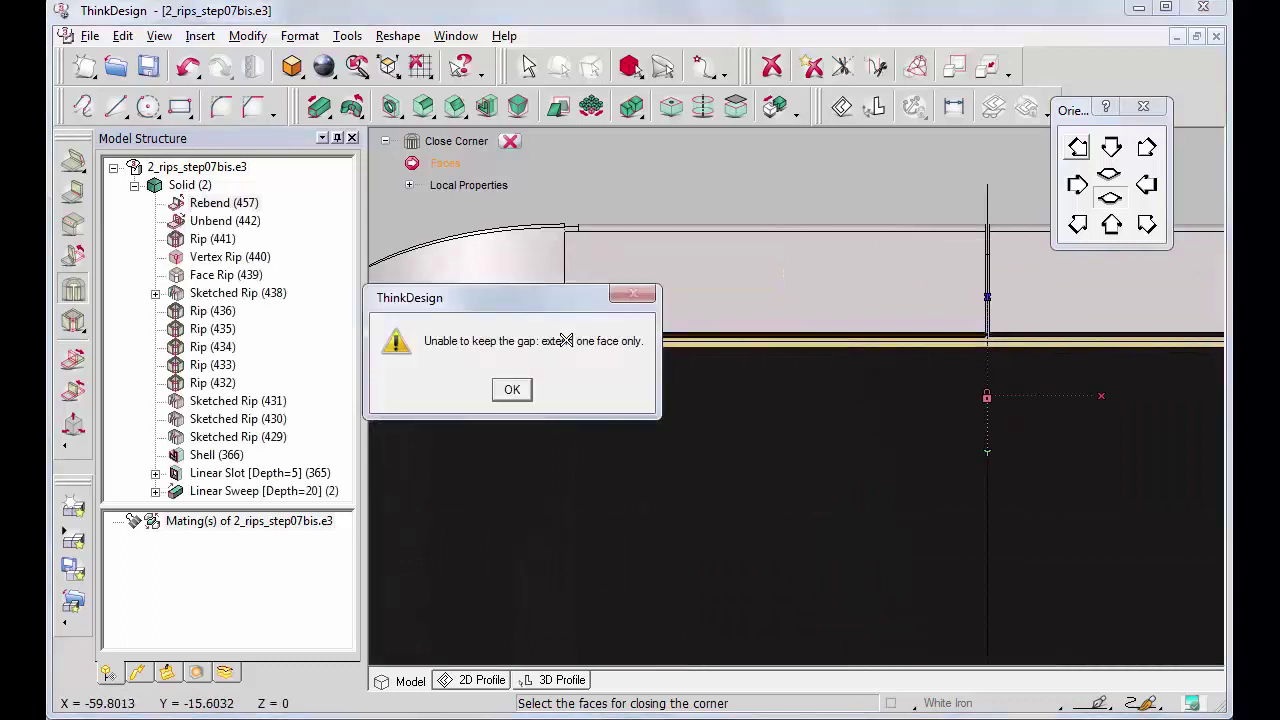
pyautogui.click(512, 391)
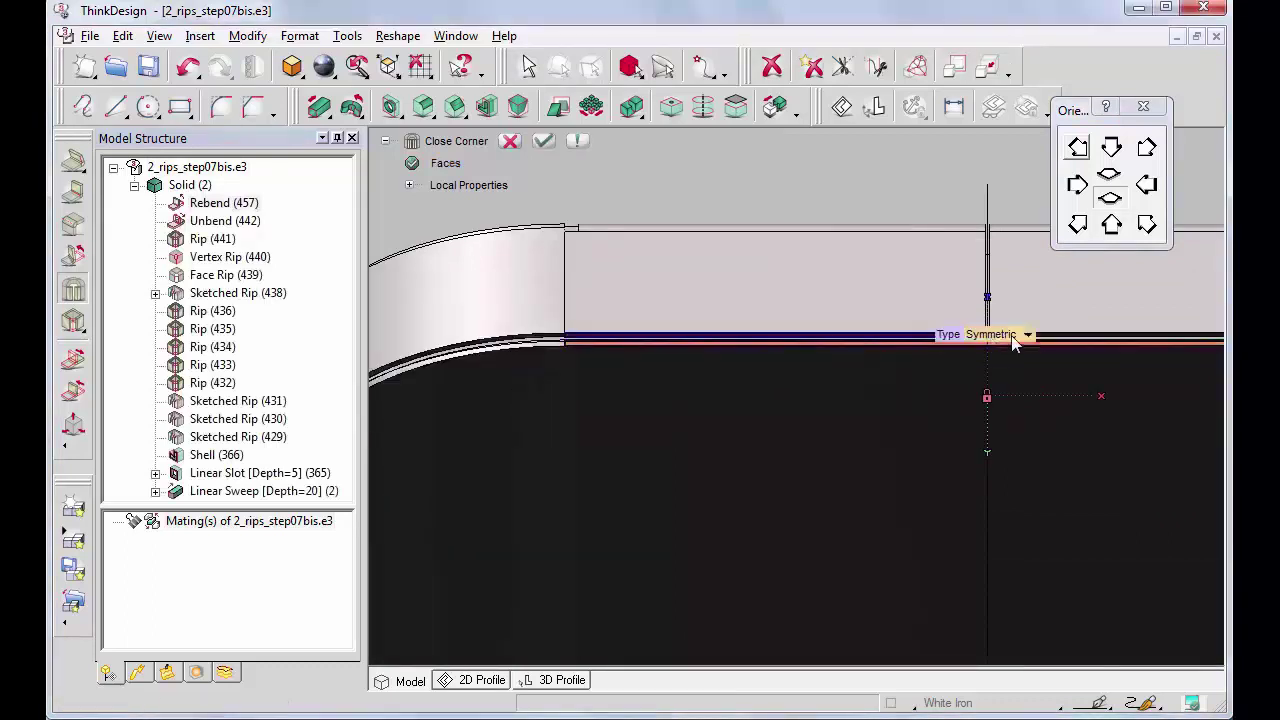
pyautogui.click(1030, 337)
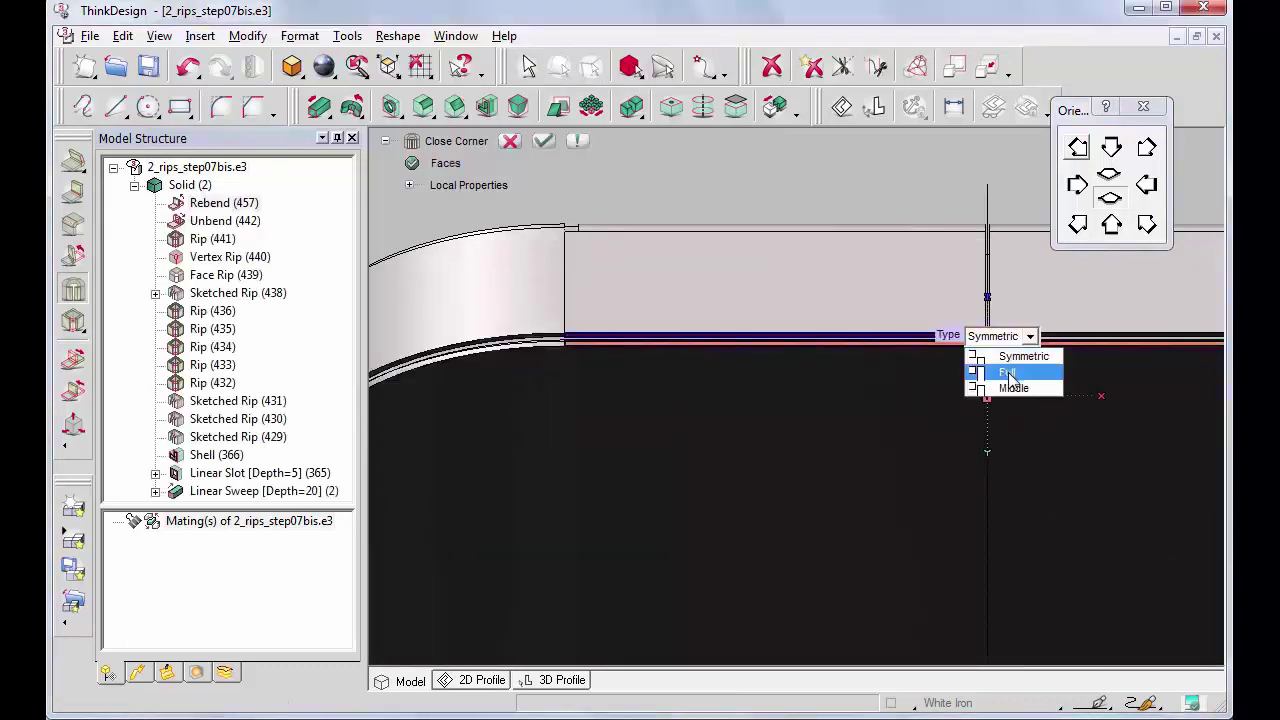
pyautogui.click(1008, 372)
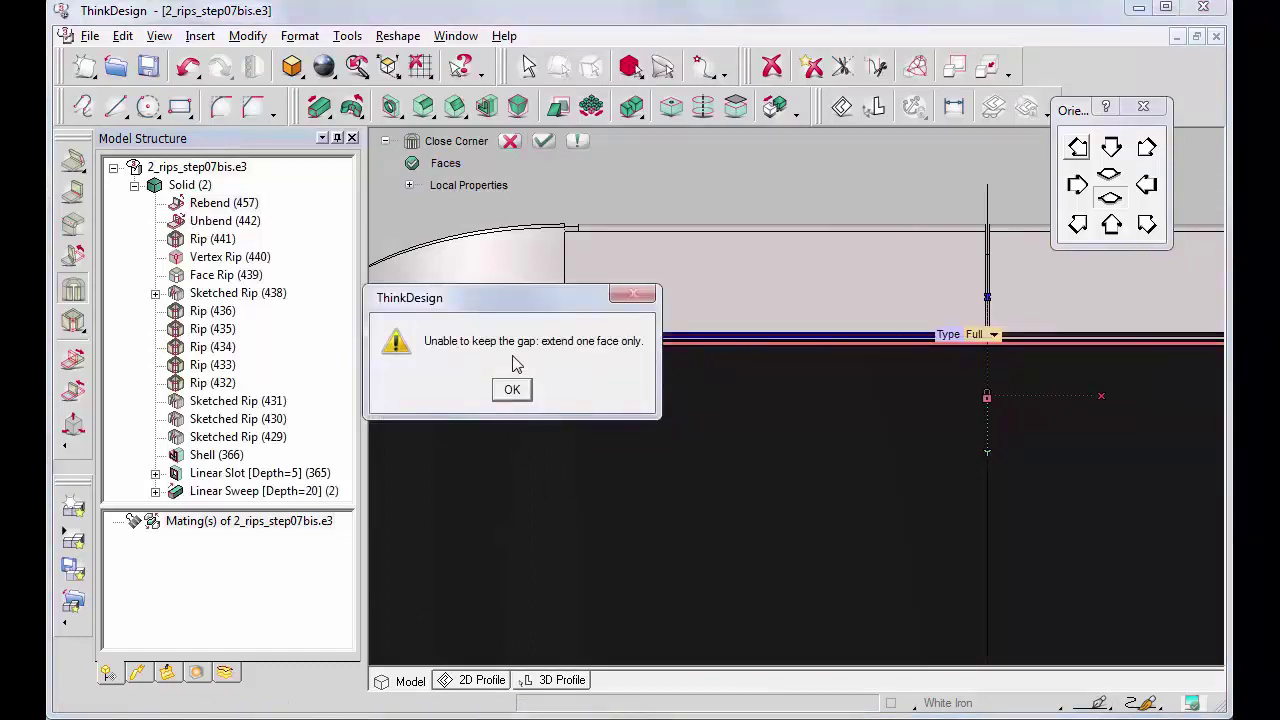
pyautogui.click(512, 391)
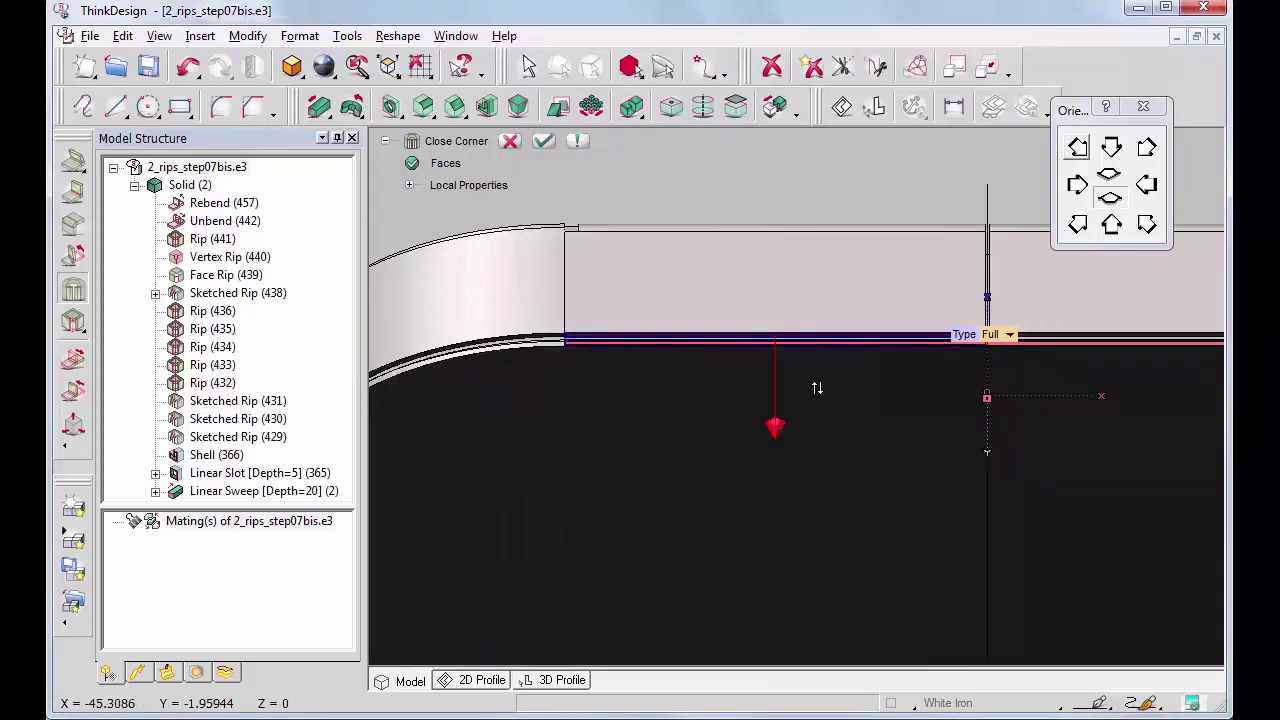
pyautogui.press('Return')
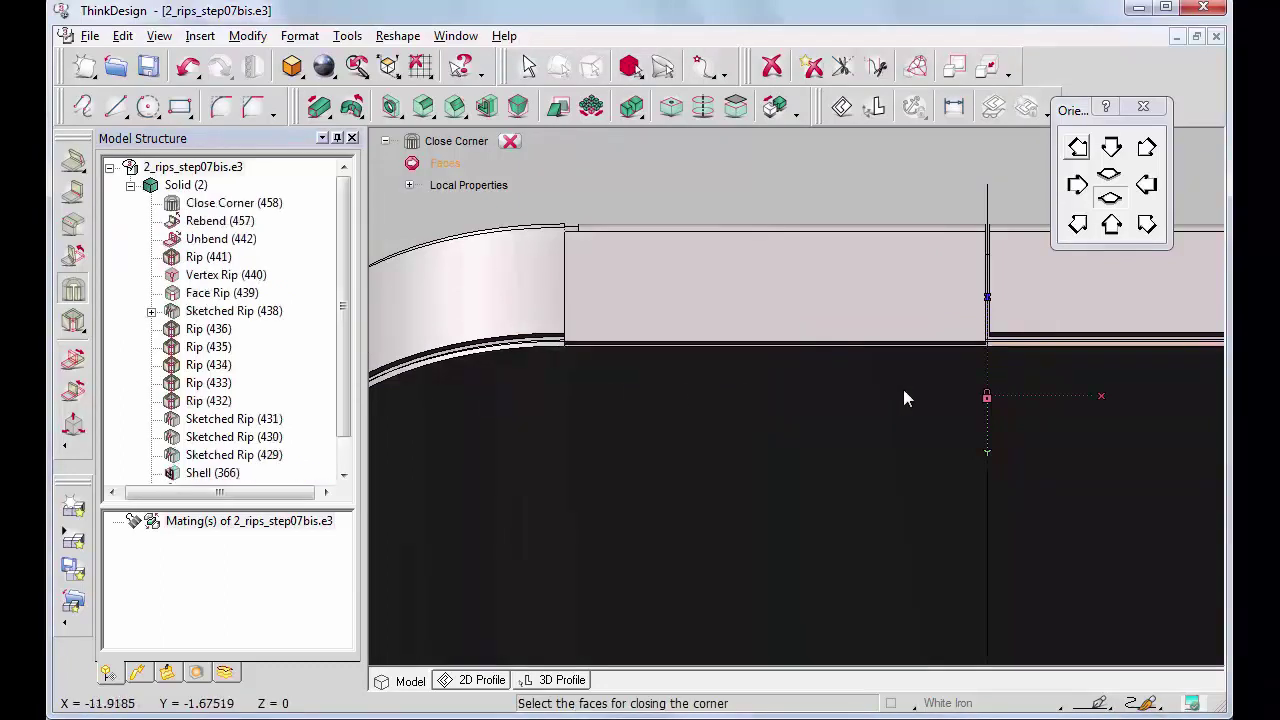
pyautogui.click(509, 141)
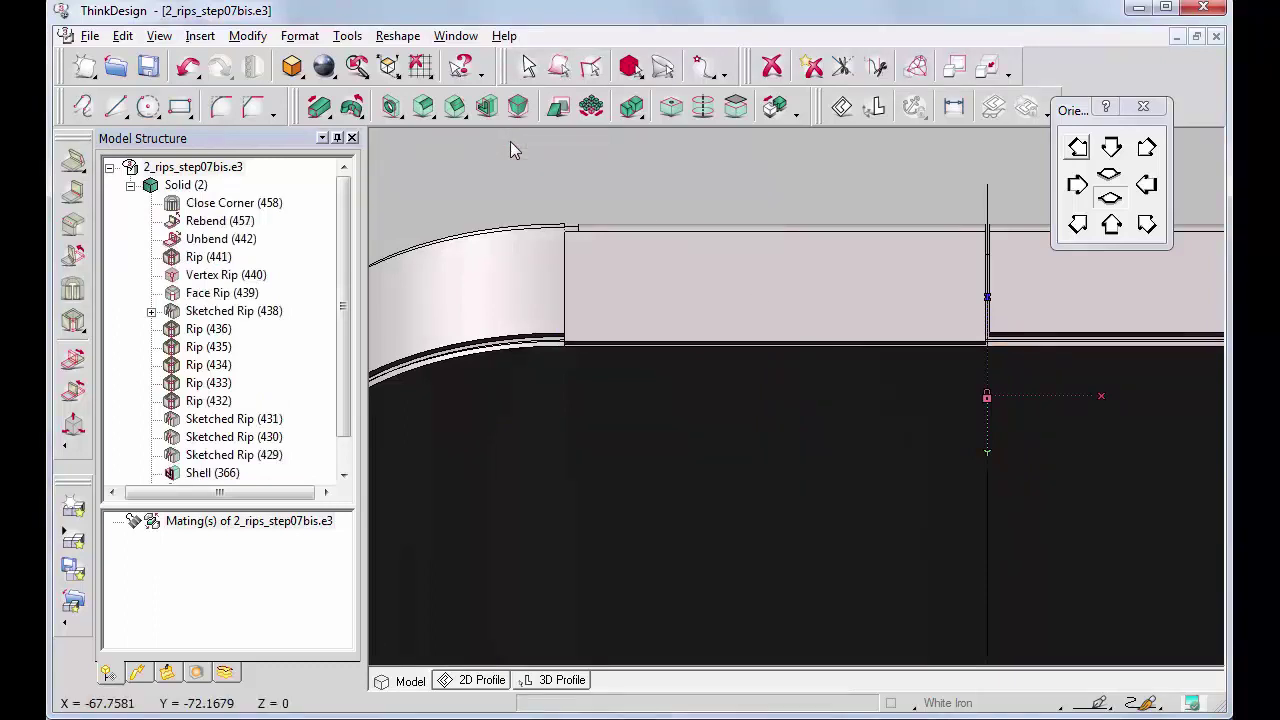
# Step: Redefine the Close Corner feature on the long side, reversing its direction so the opposite face is extended
pyautogui.rightClick(221, 204)
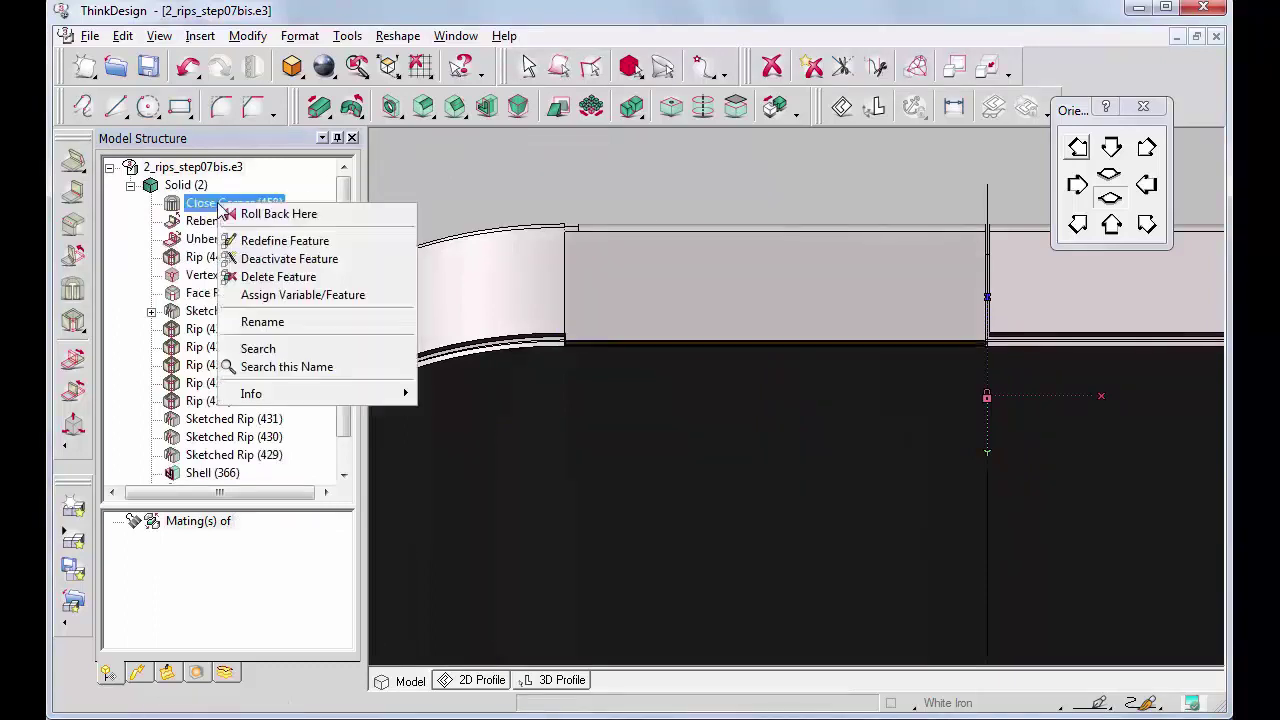
pyautogui.click(280, 243)
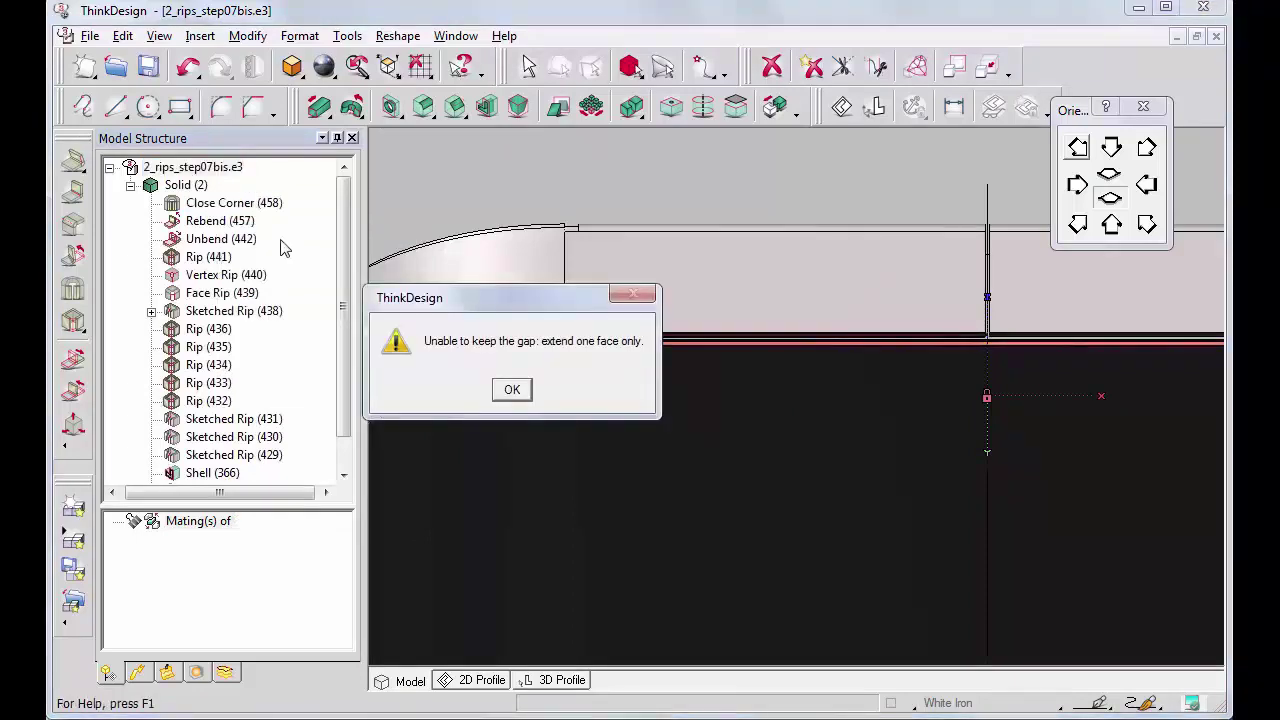
pyautogui.click(512, 392)
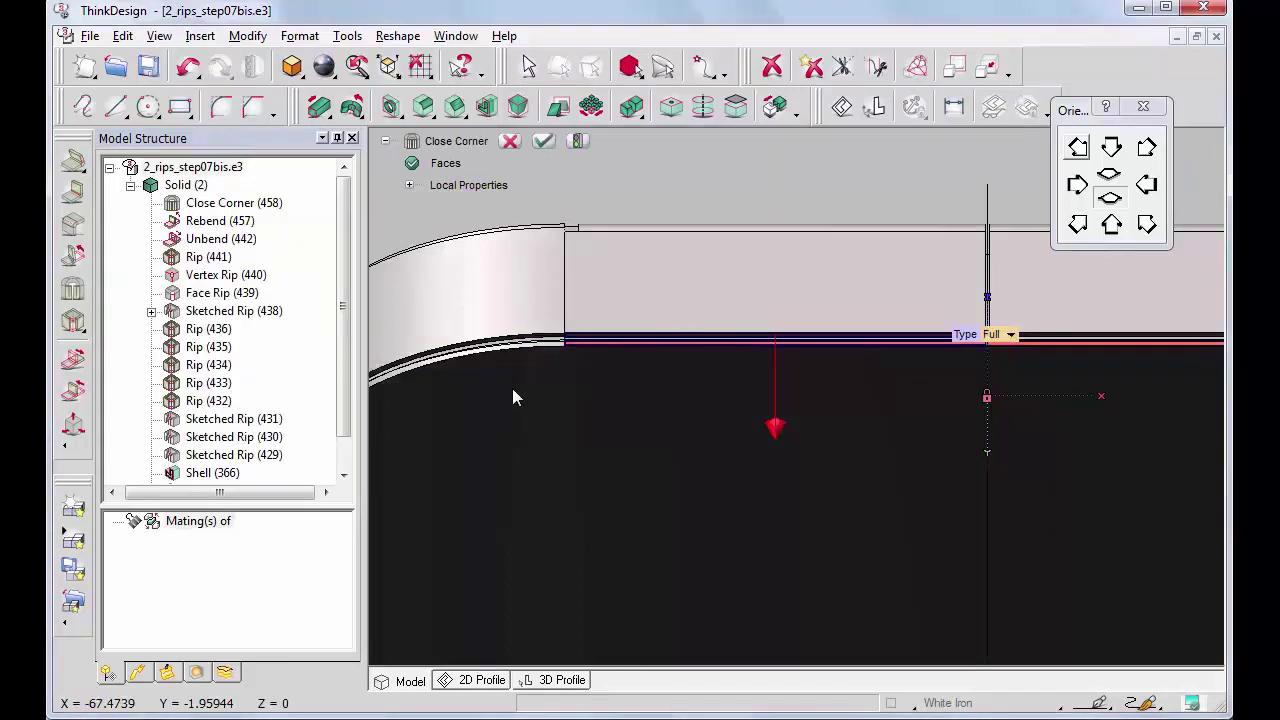
pyautogui.click(775, 426)
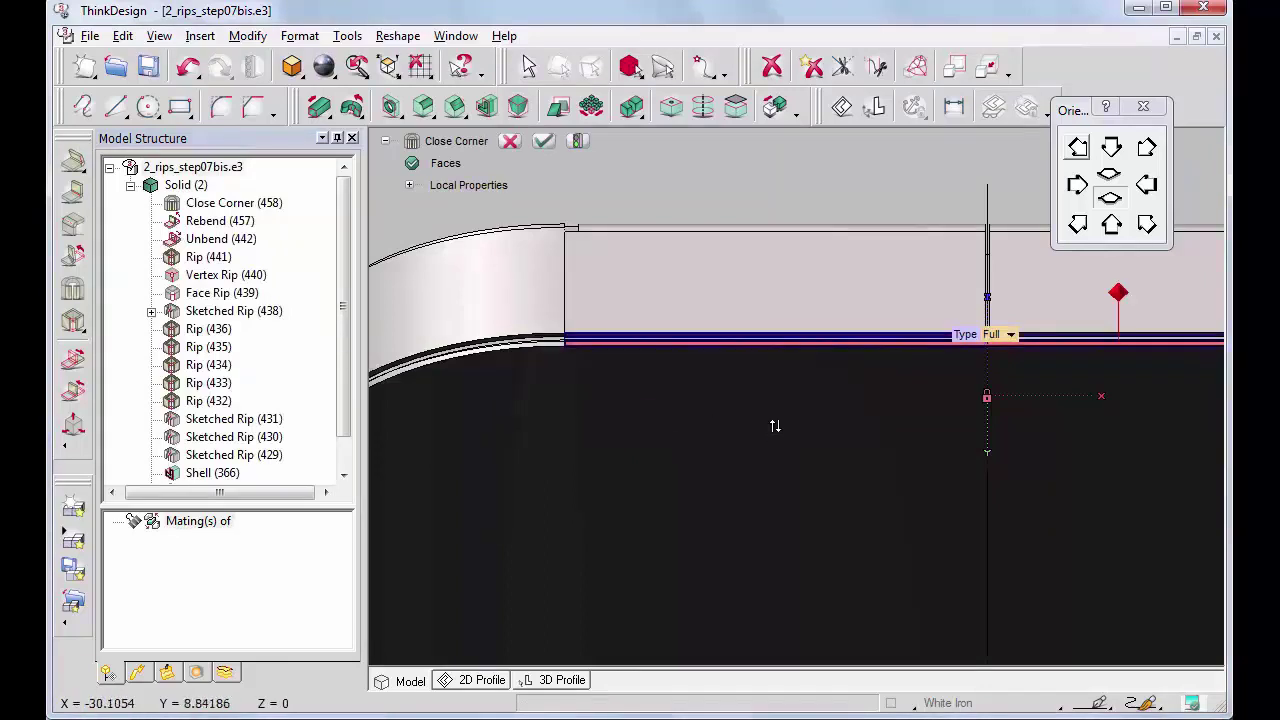
pyautogui.click(578, 141)
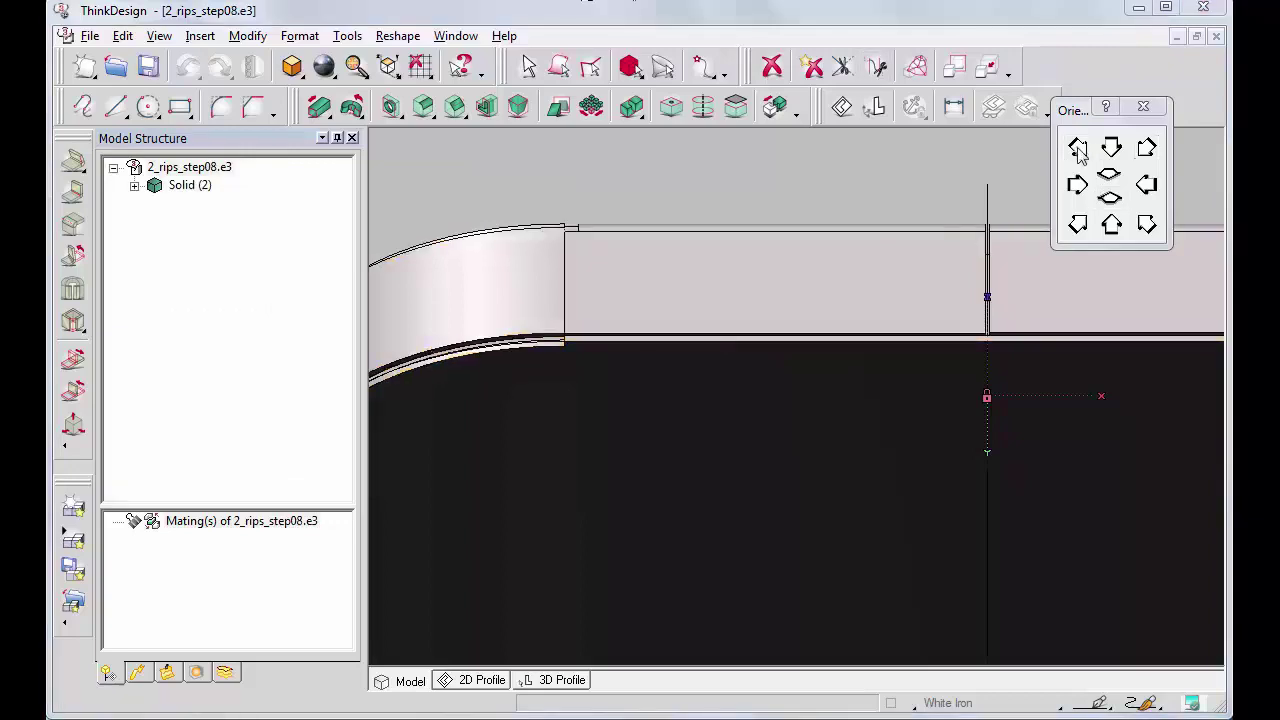
# Step: Close the underside gap along the short straight wall, between the circular relief and the rounded corner, with a Full-type Close Corner
pyautogui.click(1078, 148)
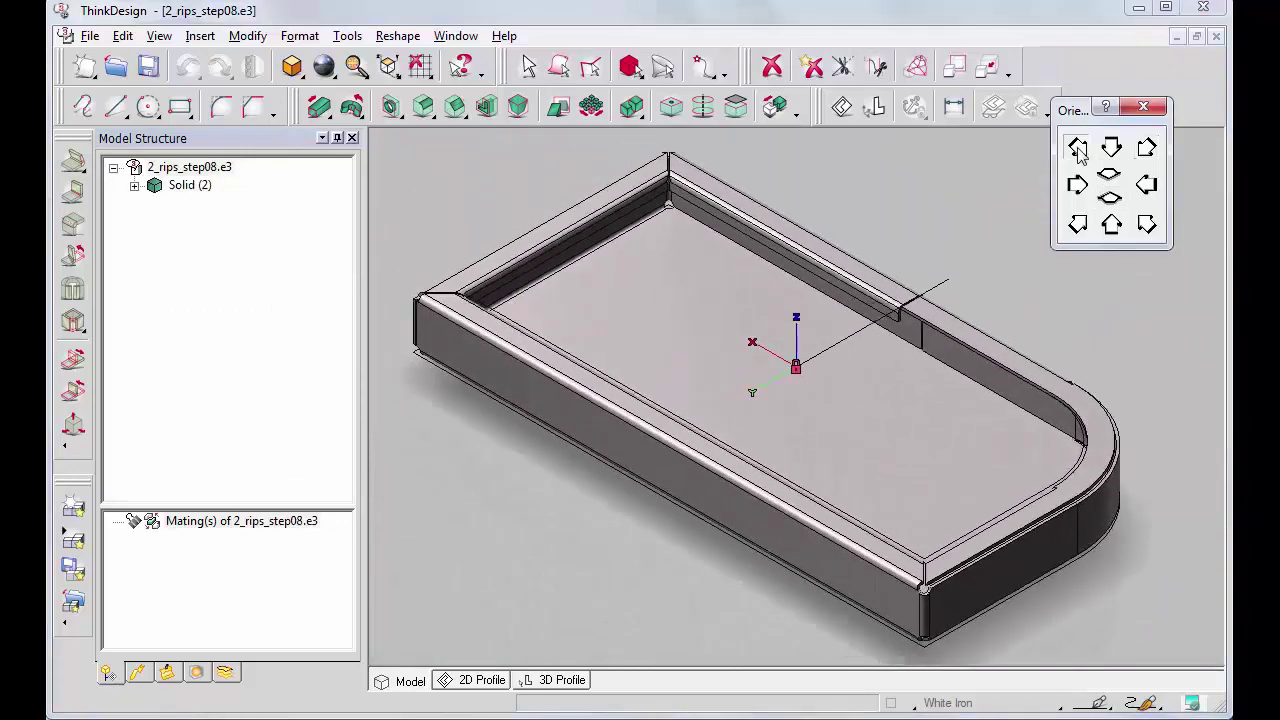
pyautogui.click(160, 36)
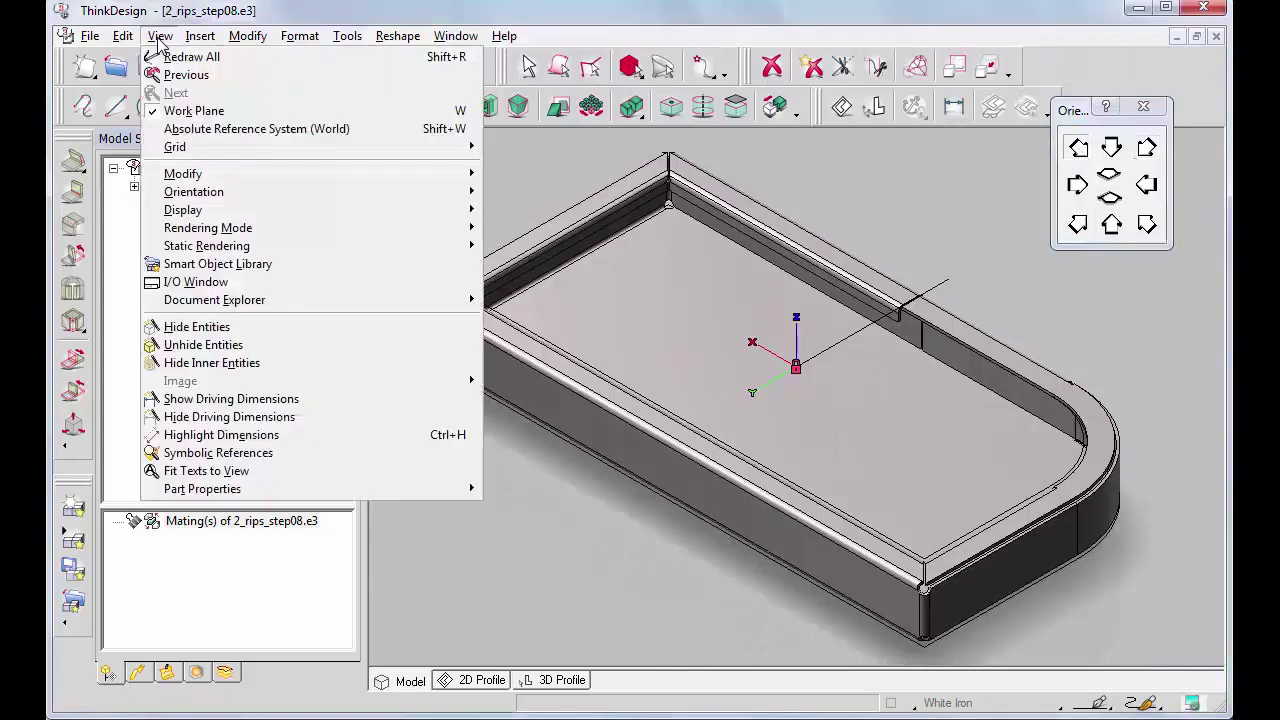
pyautogui.moveTo(471, 177)
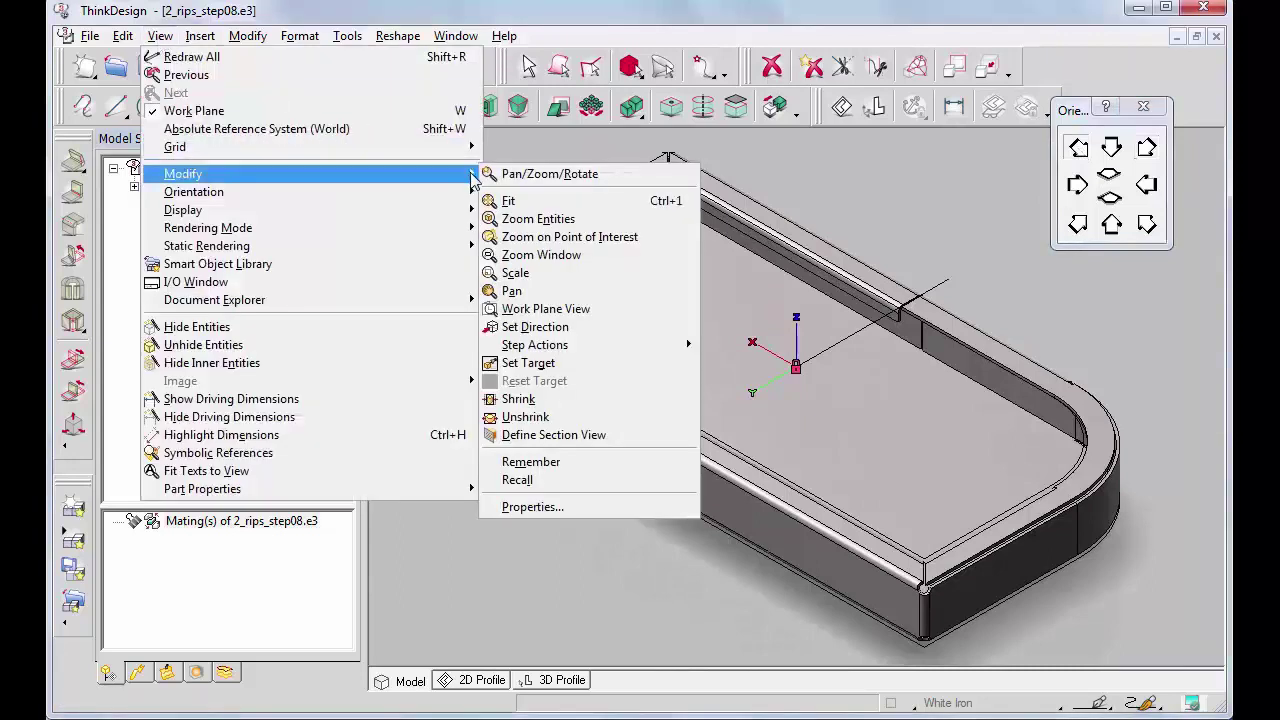
pyautogui.moveTo(691, 348)
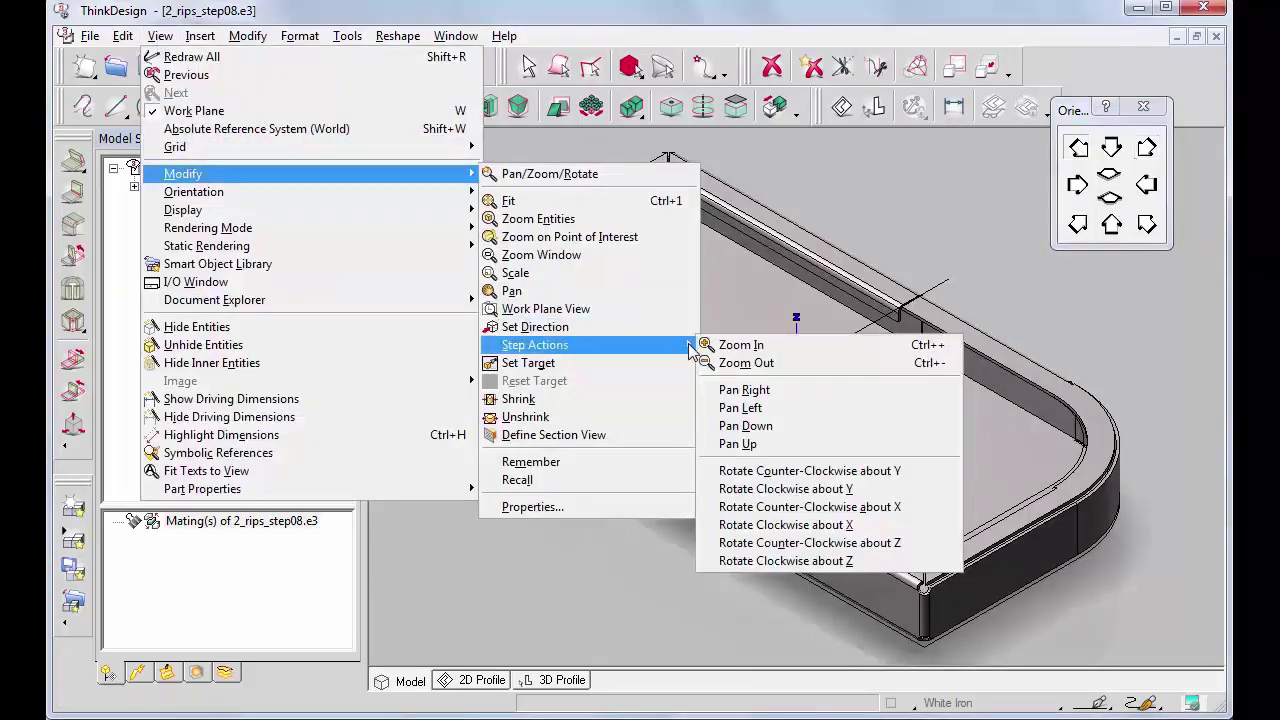
pyautogui.click(787, 488)
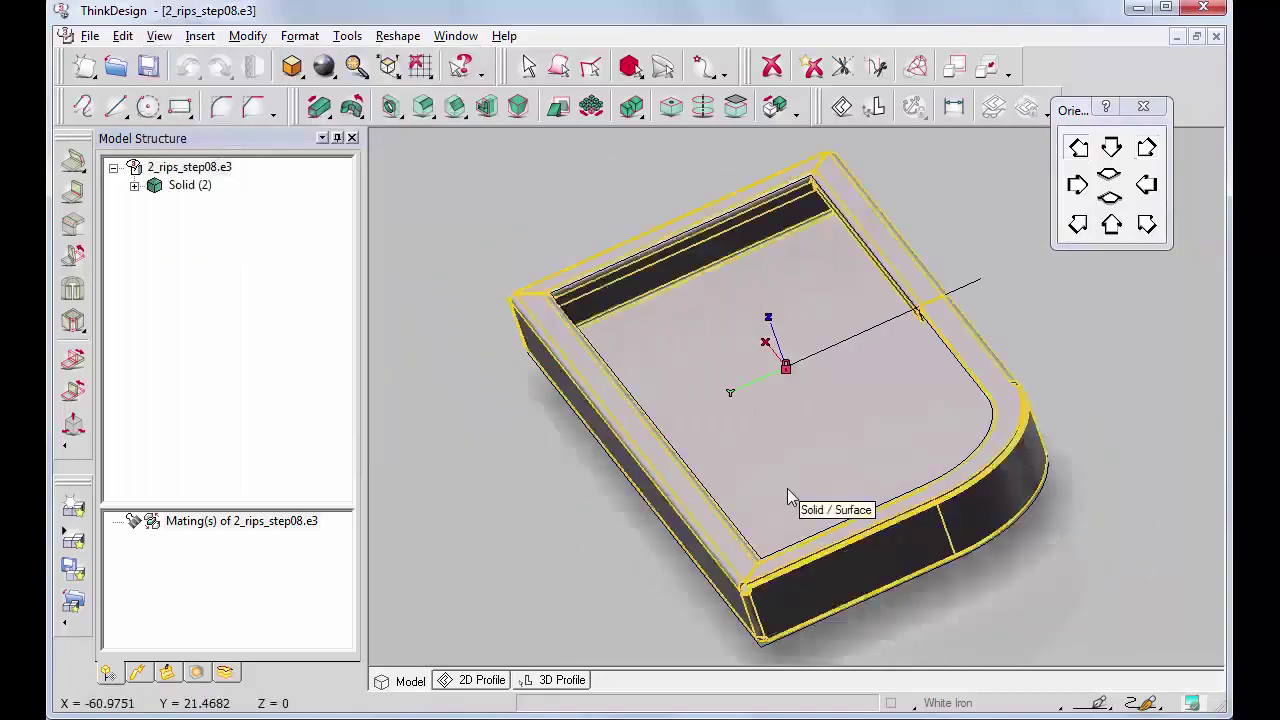
pyautogui.click(159, 36)
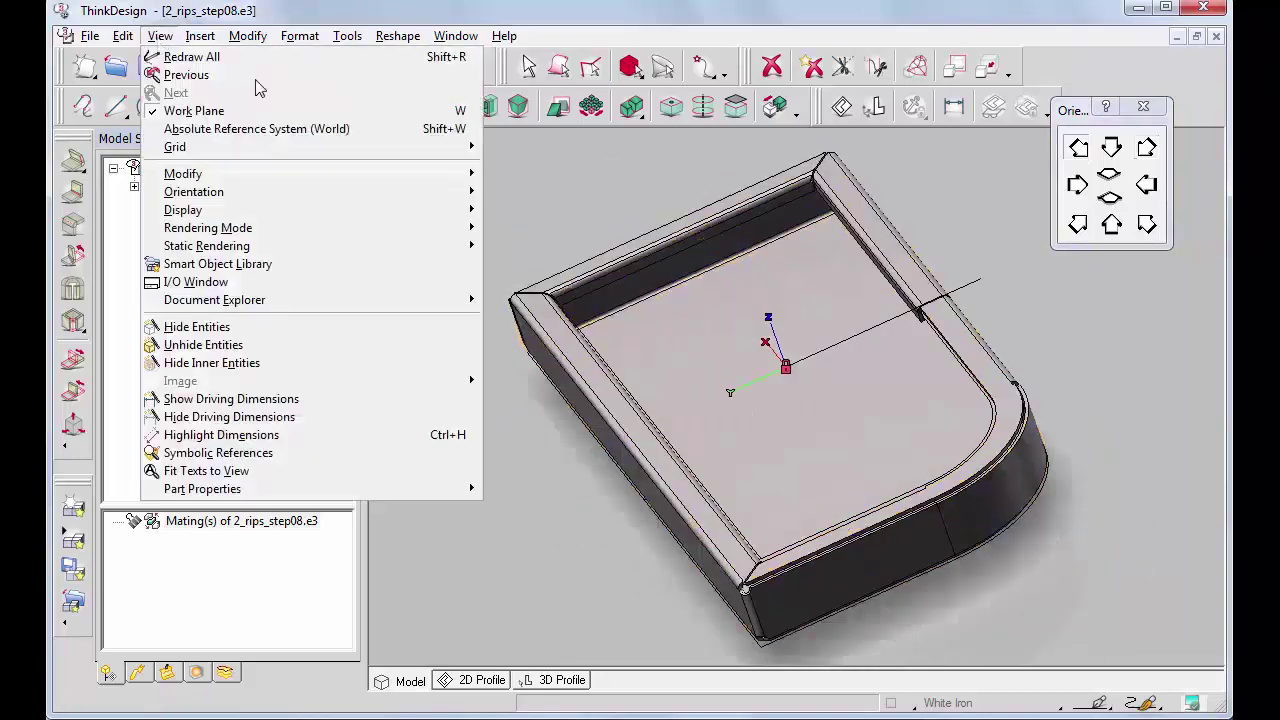
pyautogui.moveTo(474, 180)
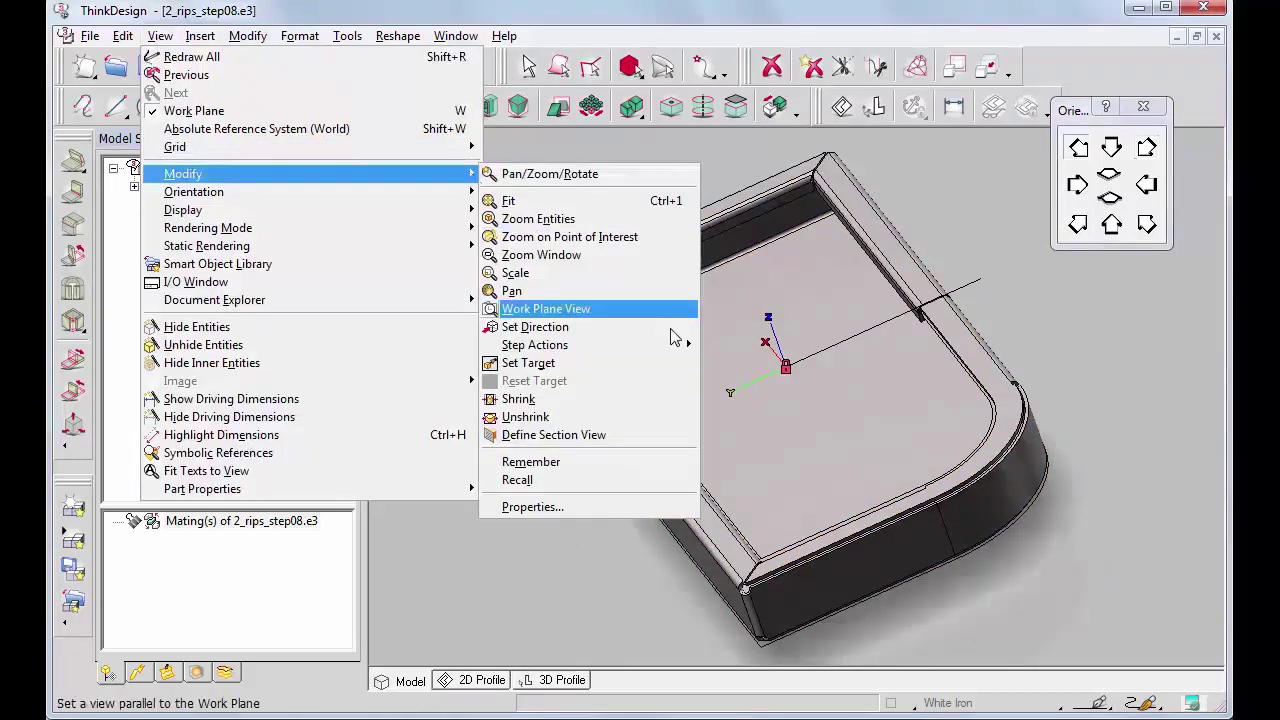
pyautogui.moveTo(688, 345)
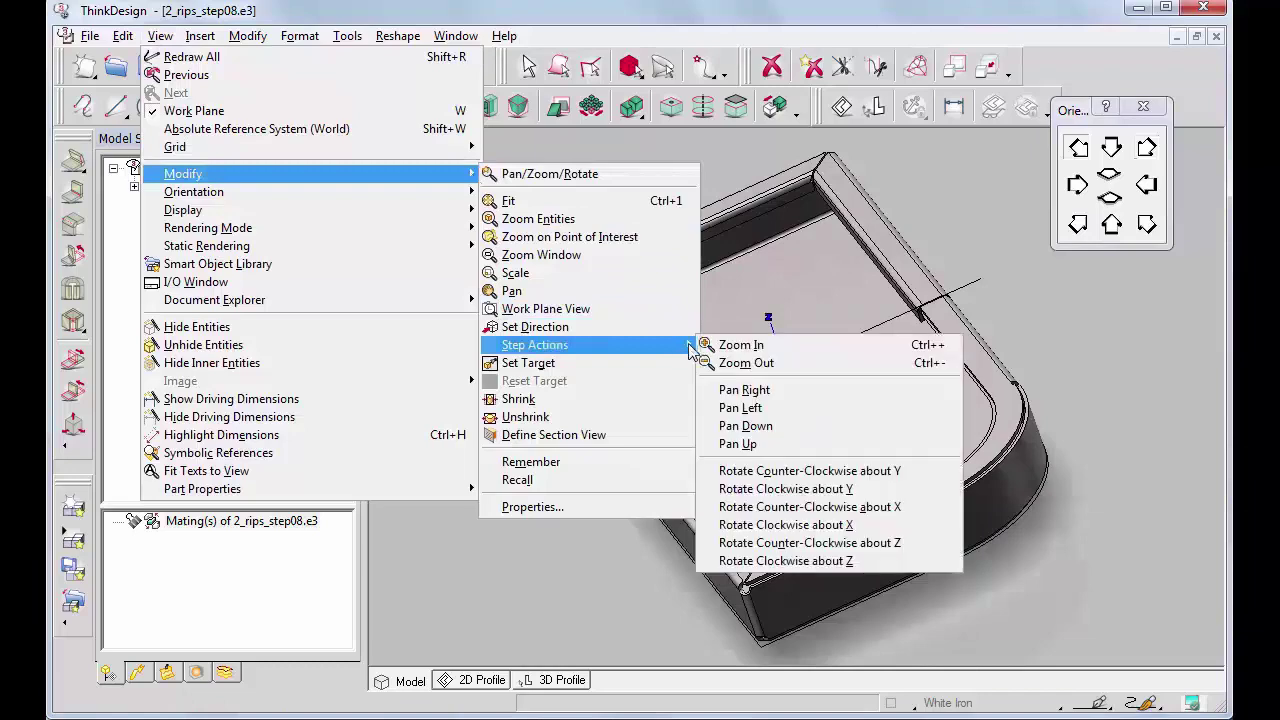
pyautogui.click(790, 525)
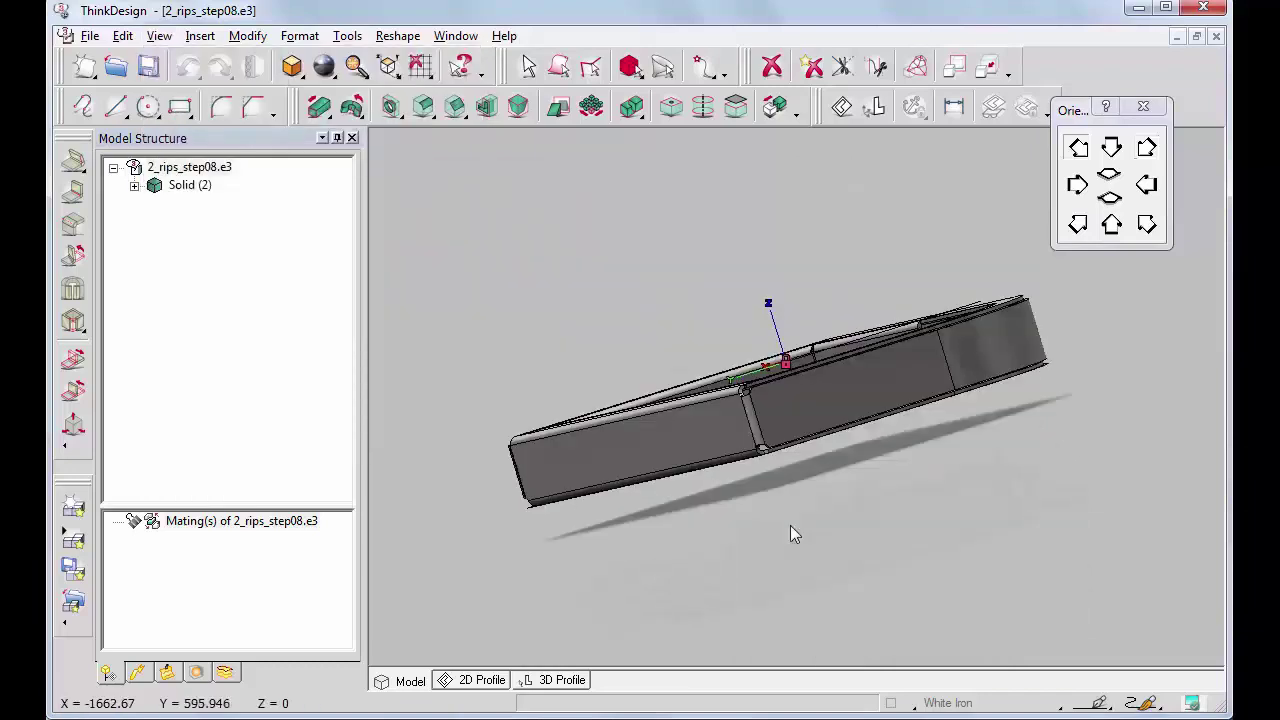
pyautogui.click(159, 37)
pyautogui.moveTo(474, 180)
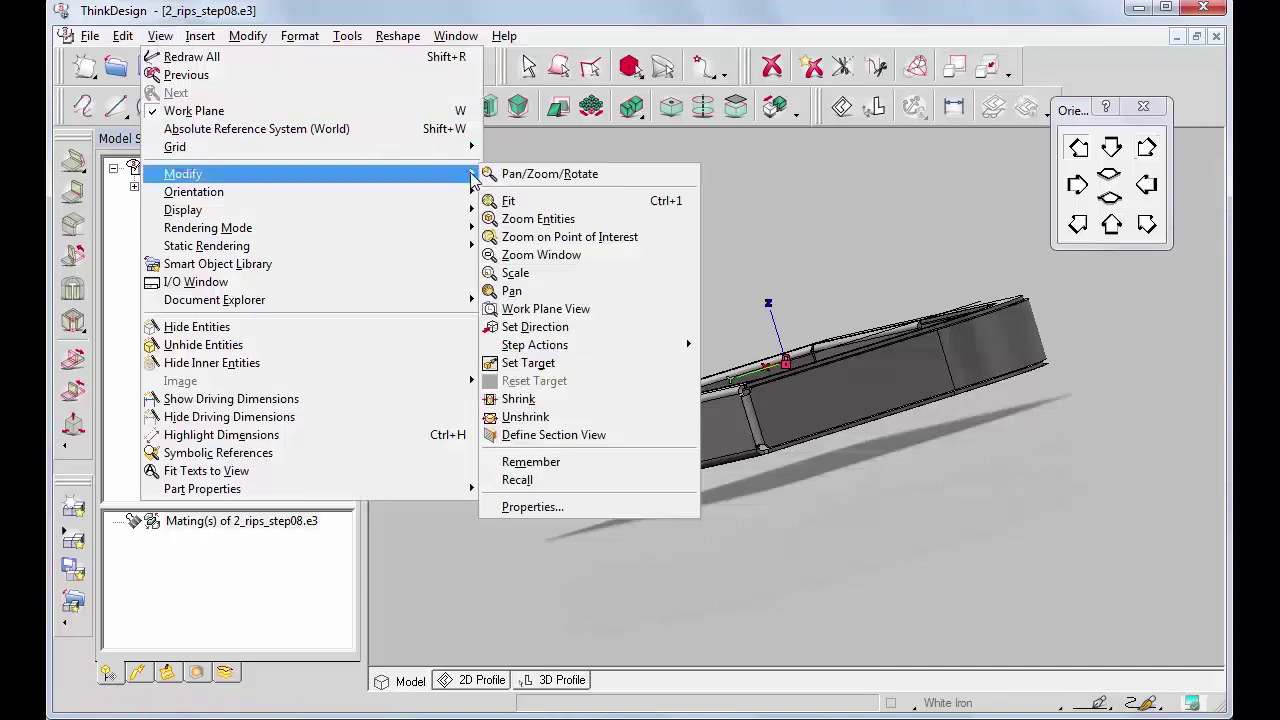
pyautogui.moveTo(690, 348)
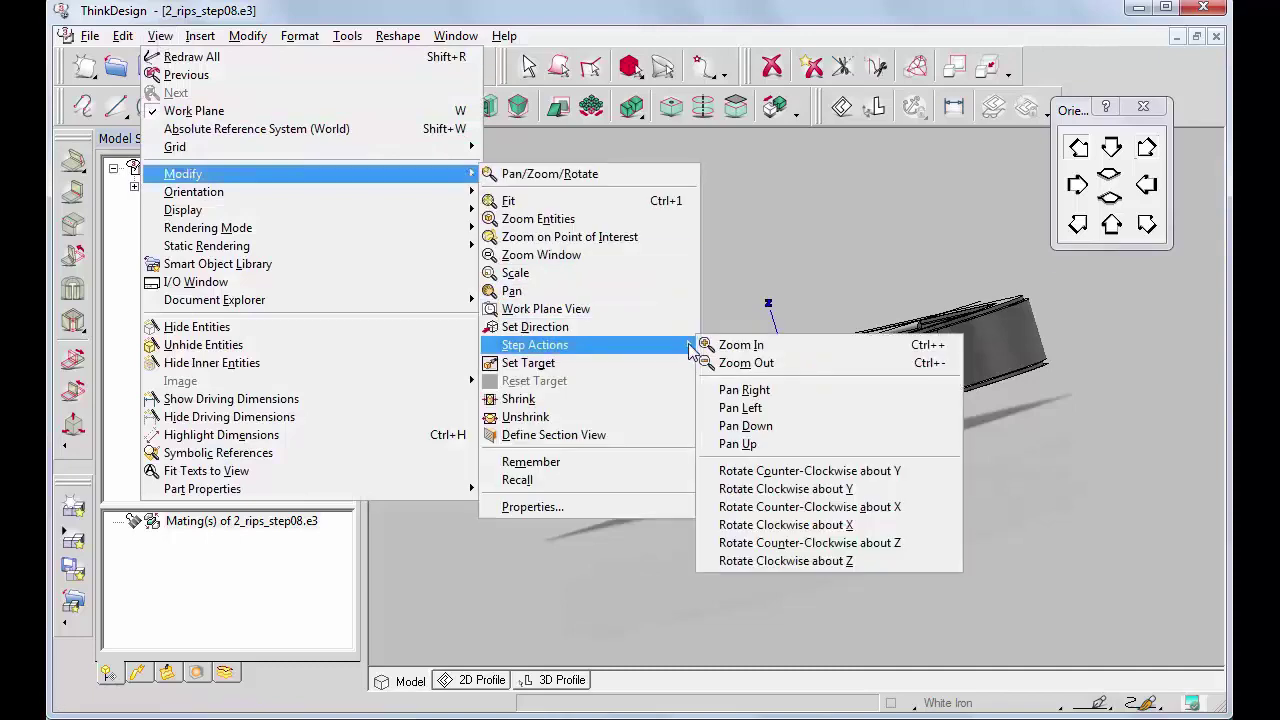
pyautogui.click(790, 525)
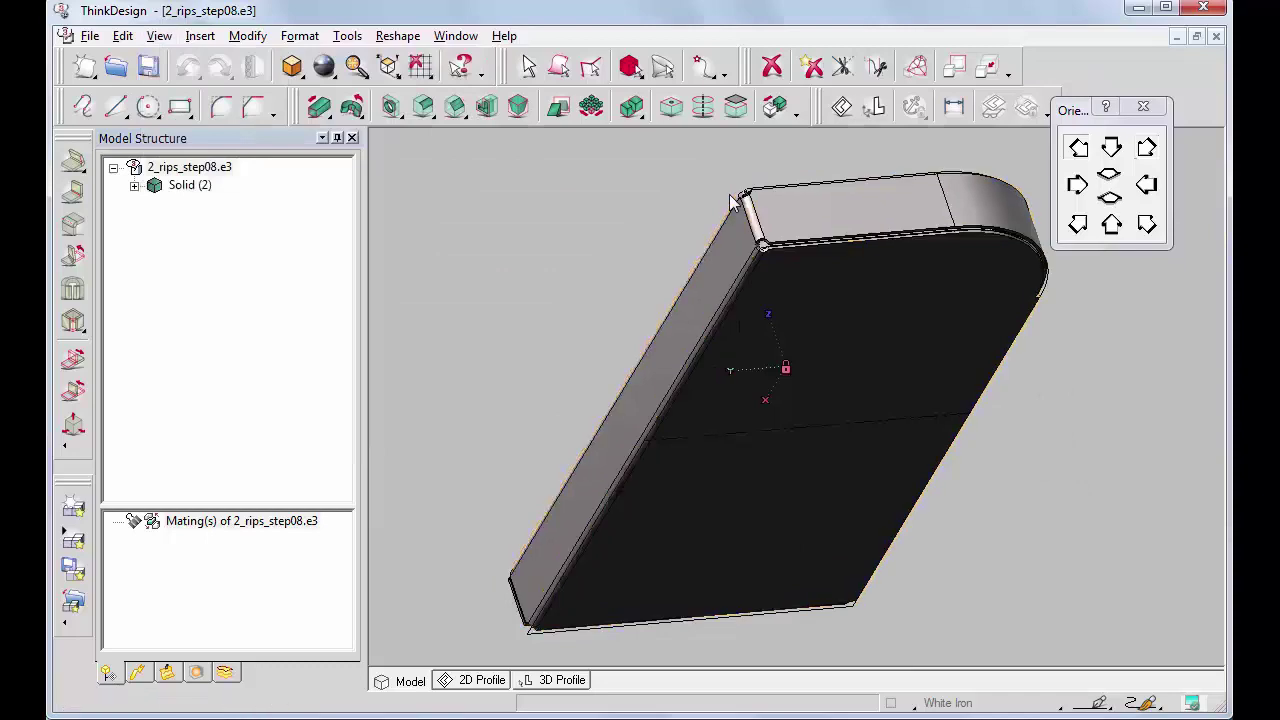
pyautogui.click(795, 216)
pyautogui.click(1040, 300)
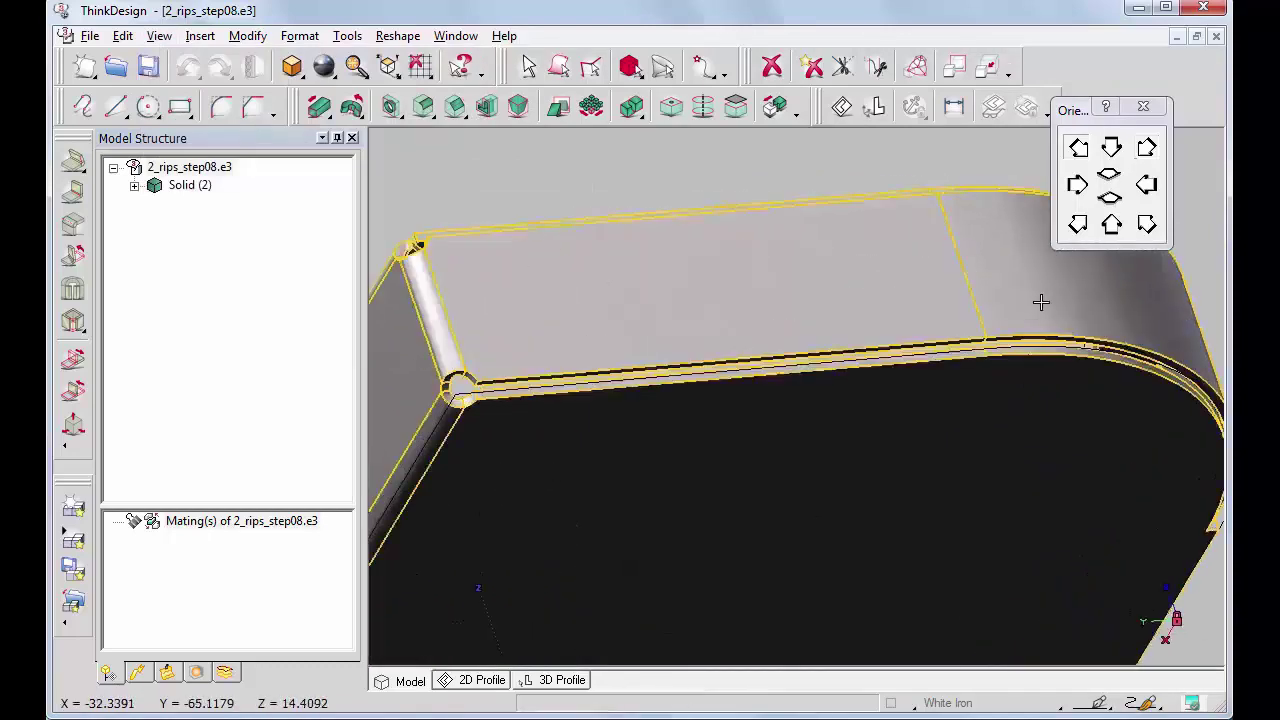
pyautogui.click(73, 290)
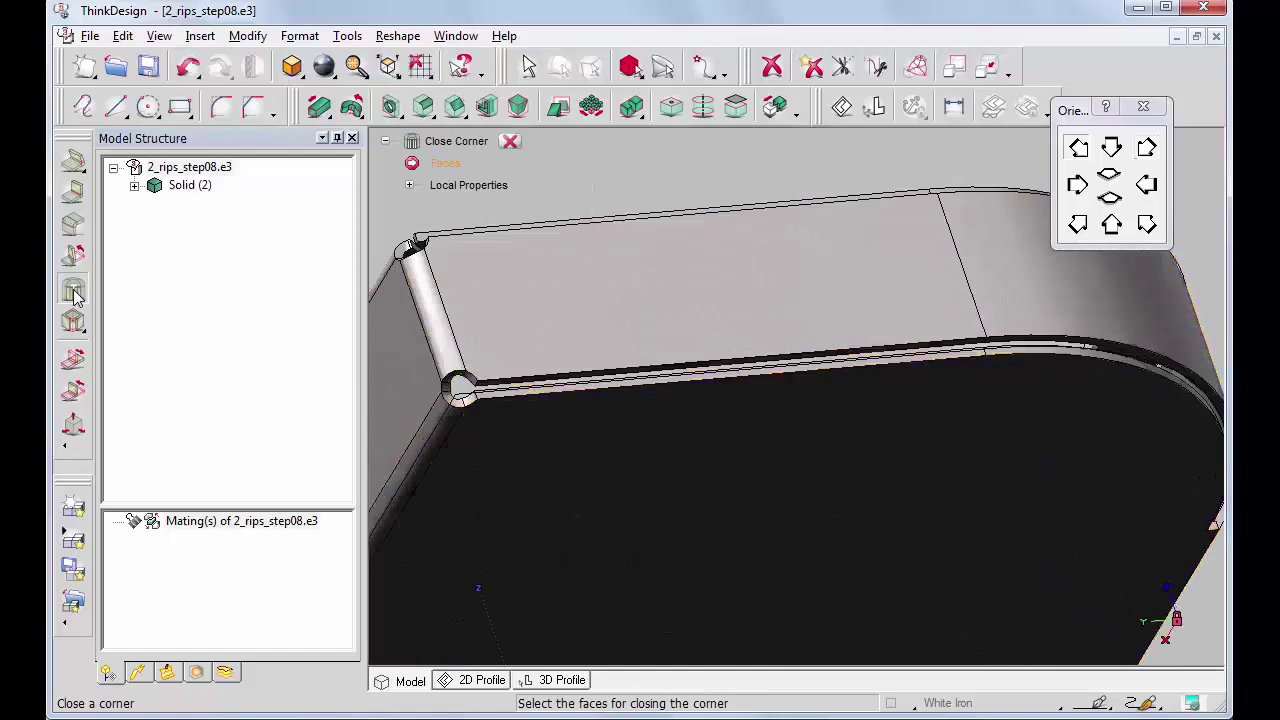
pyautogui.click(480, 396)
pyautogui.click(481, 385)
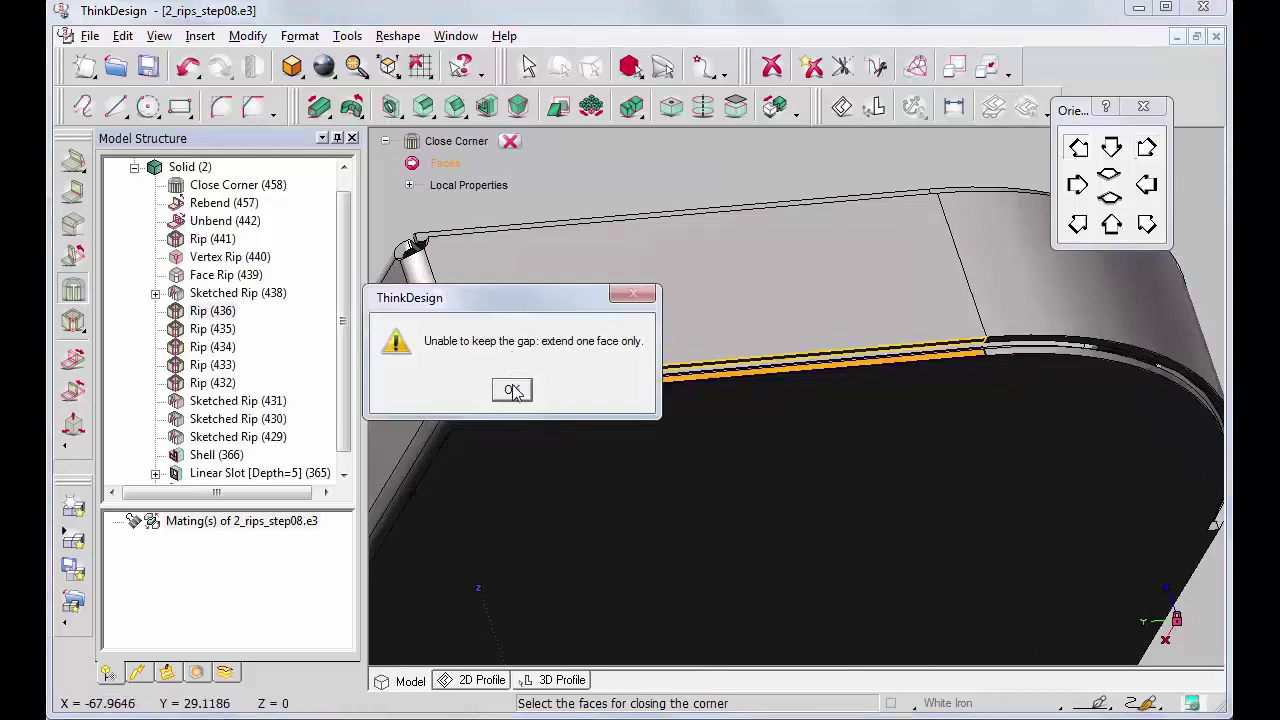
pyautogui.click(512, 390)
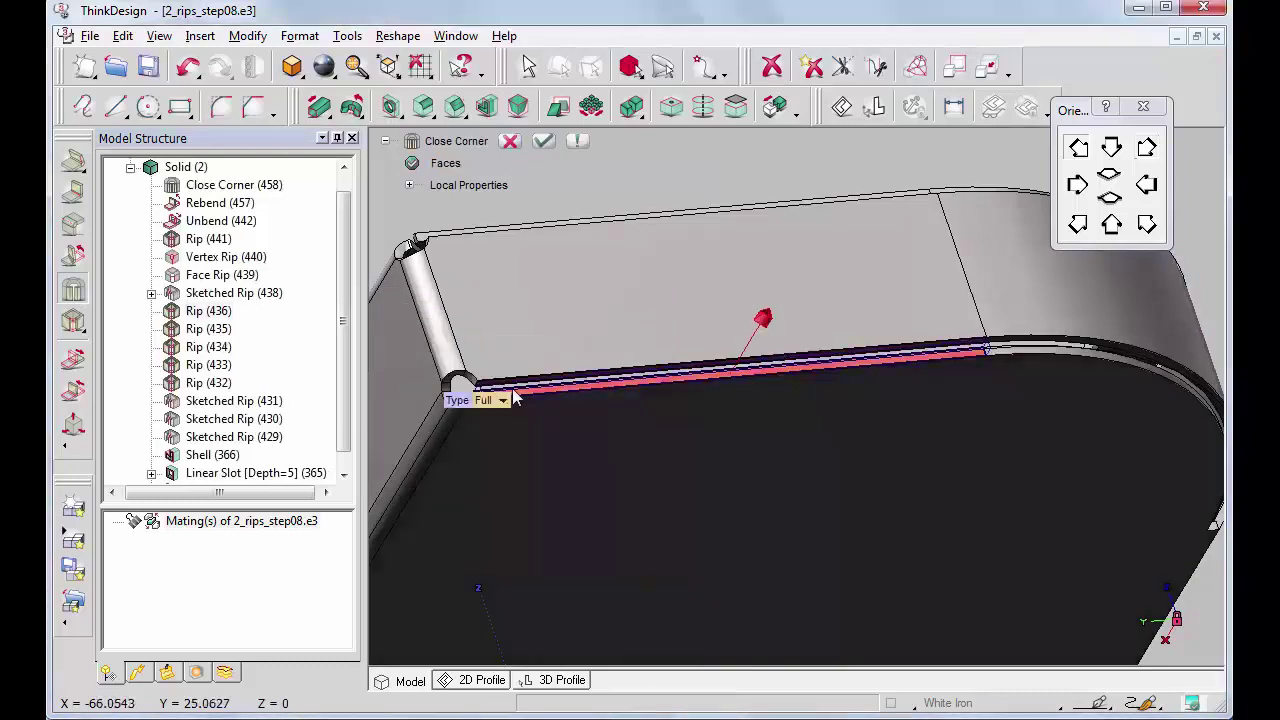
pyautogui.click(543, 141)
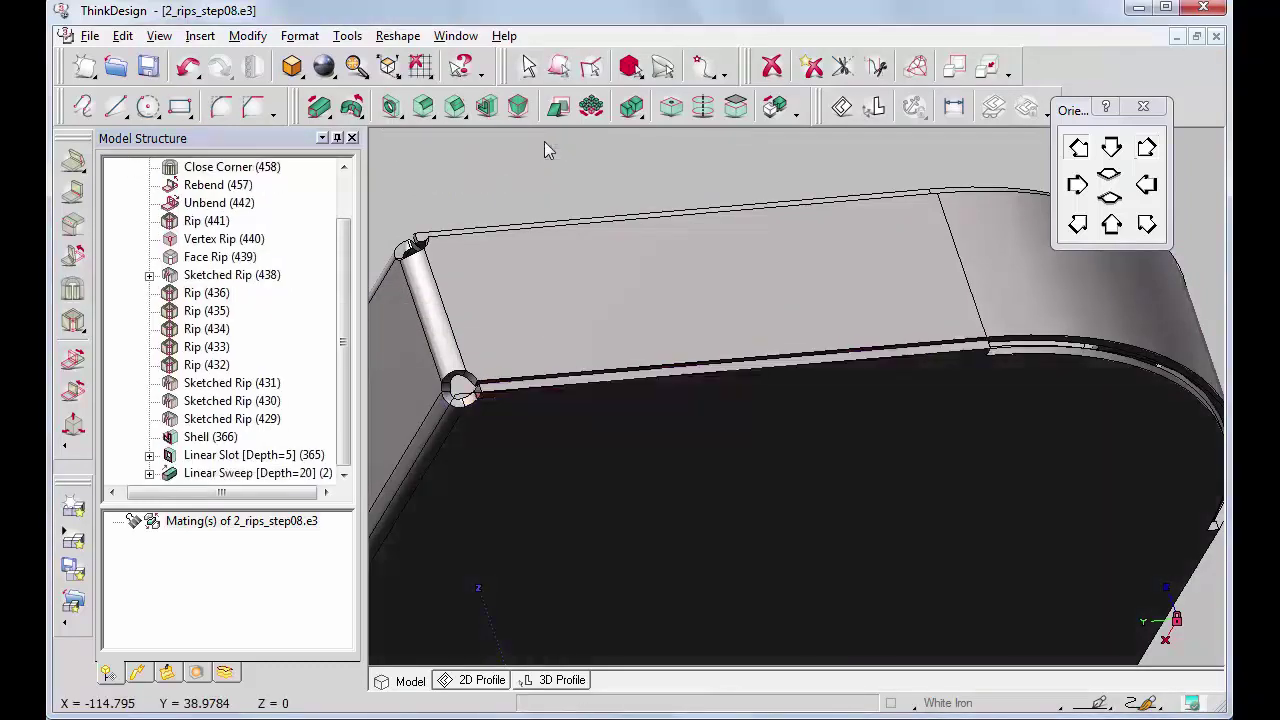
pyautogui.hotkey('alt', 'v')
pyautogui.press('m')
pyautogui.press('a')
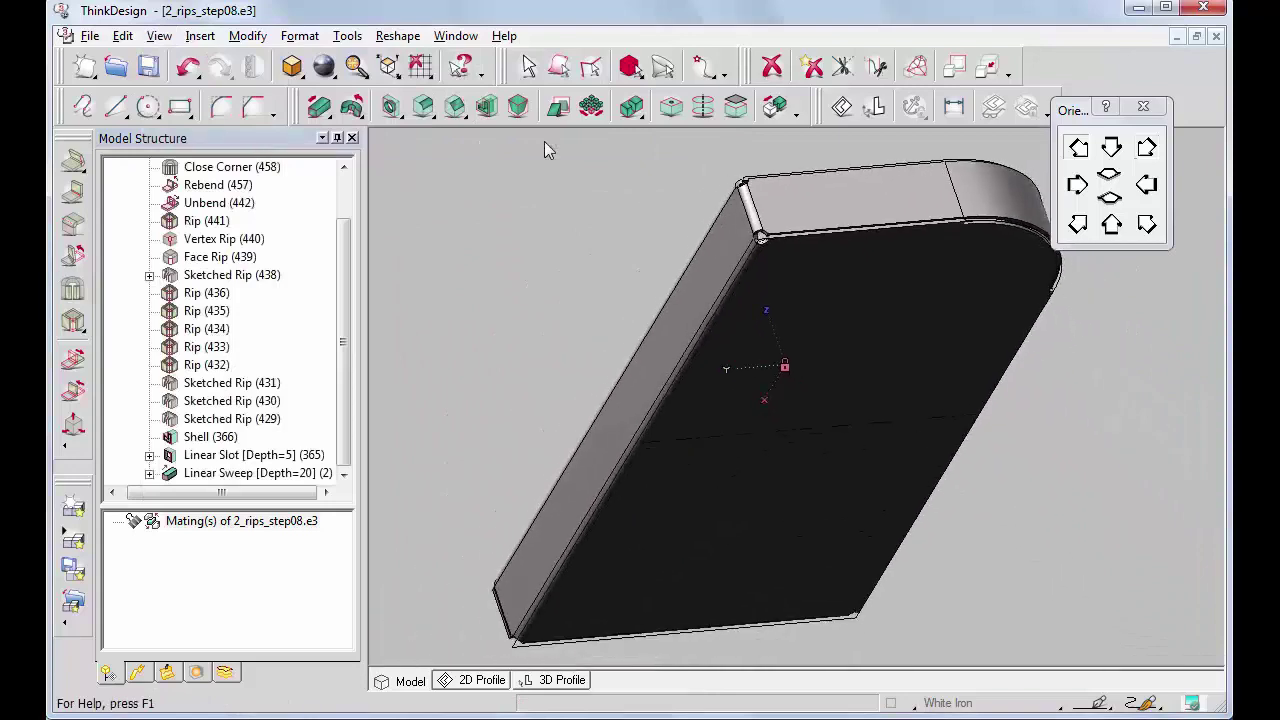
pyautogui.click(1077, 147)
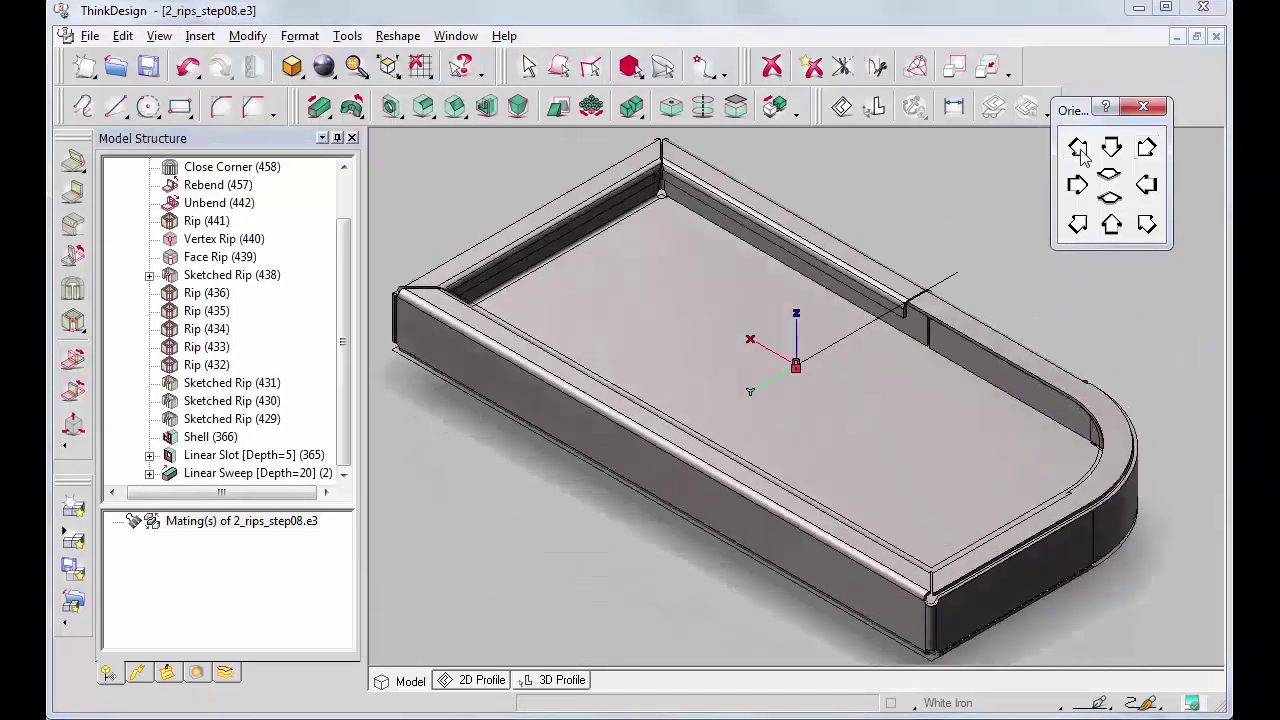
# Step: Close the gap along the upper edge of the short straight wall, beneath the top flange, with a Full-type Close Corner
pyautogui.click(933, 583)
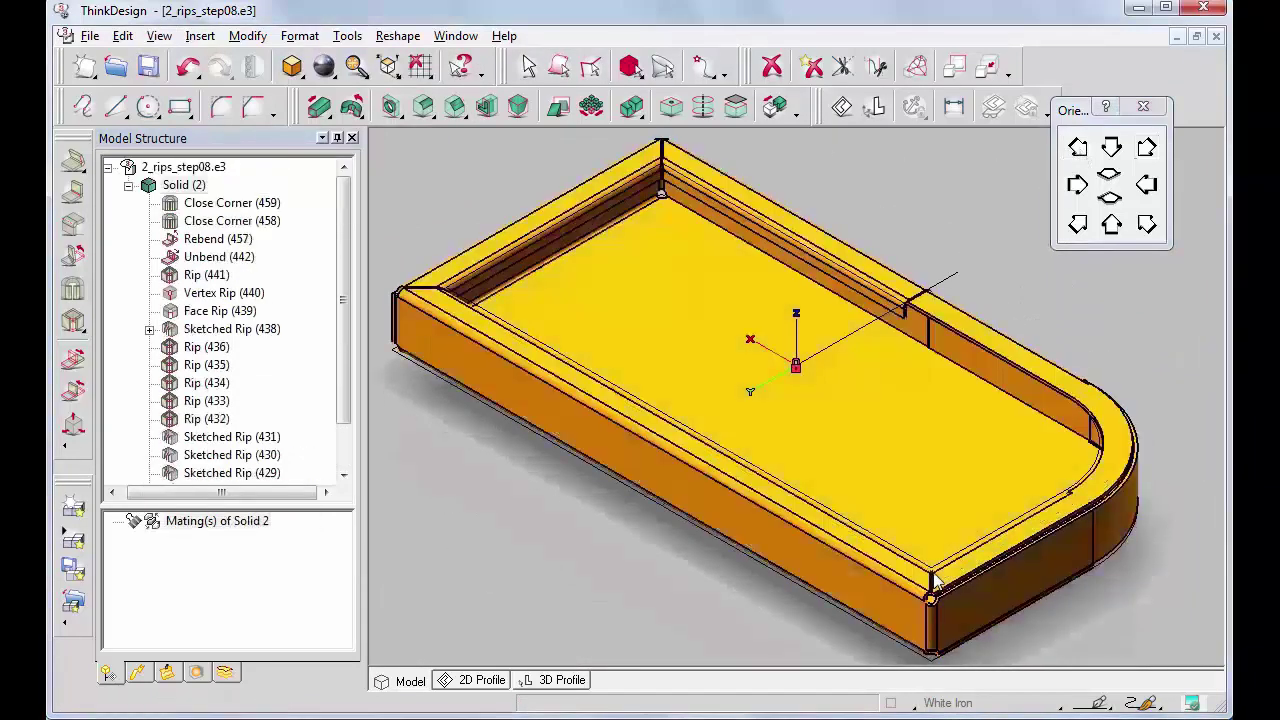
pyautogui.press('w')
pyautogui.click(934, 573)
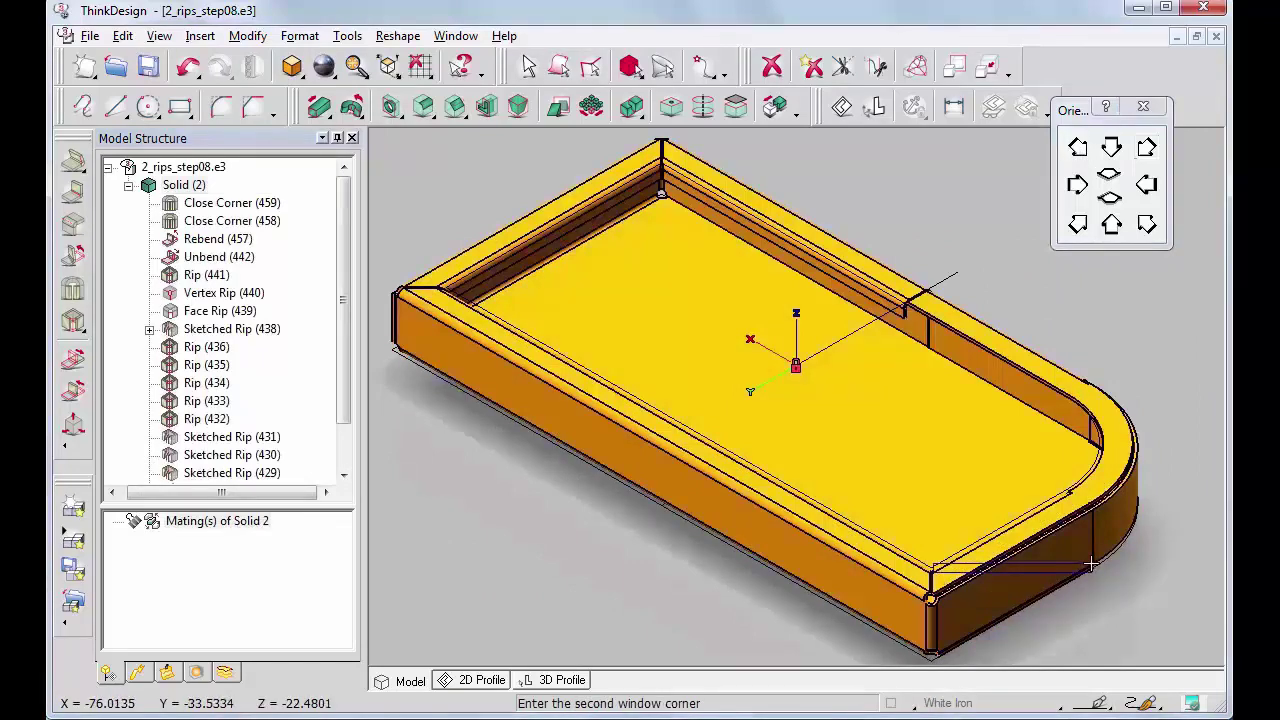
pyautogui.click(1091, 563)
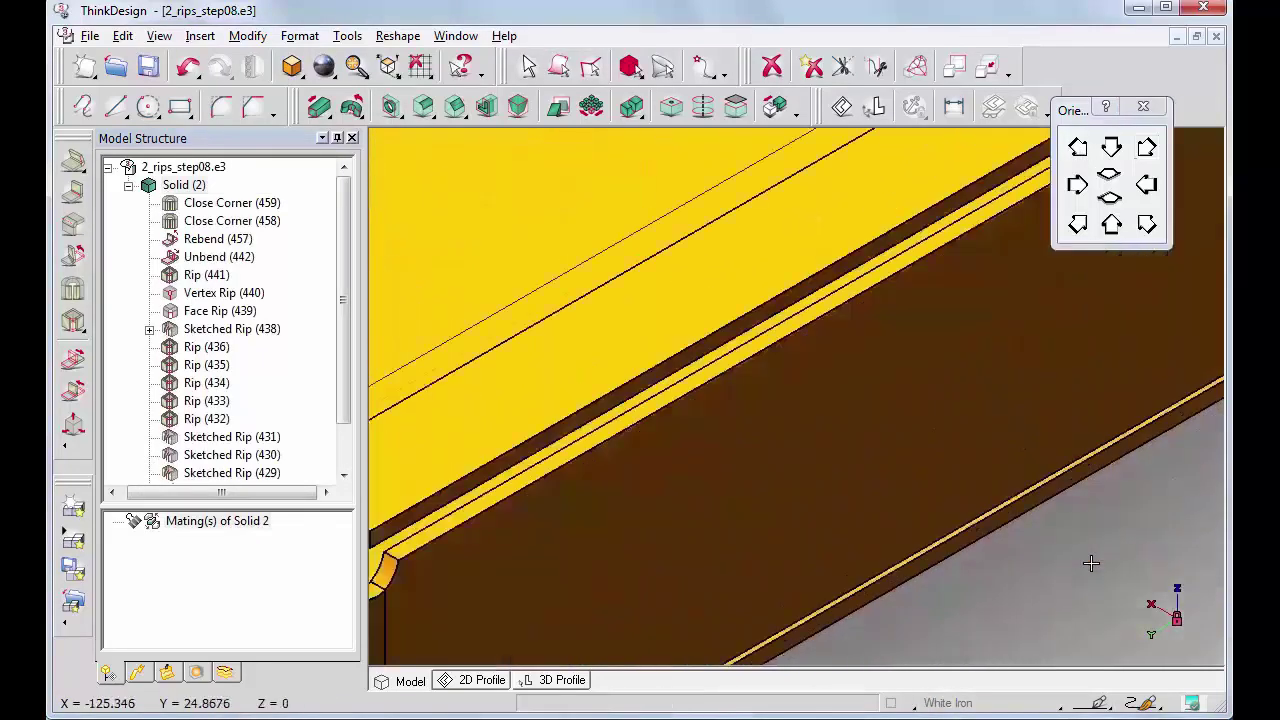
pyautogui.click(1091, 563)
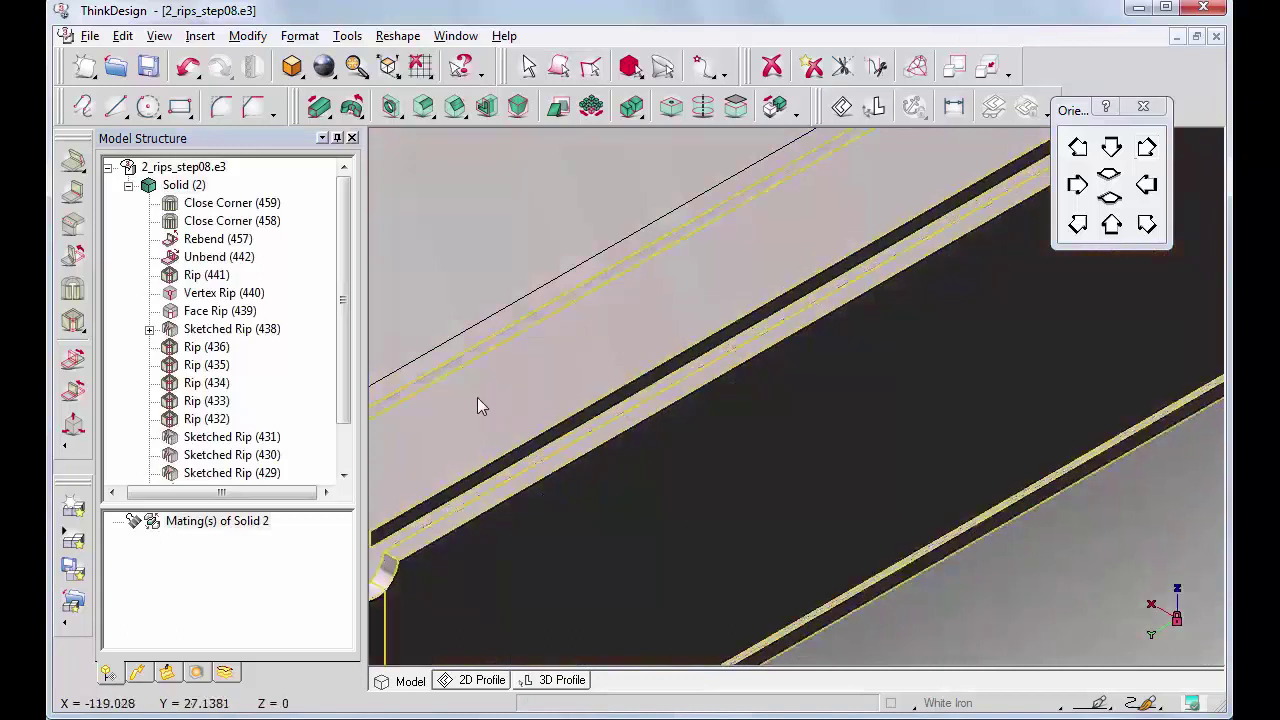
pyautogui.click(73, 290)
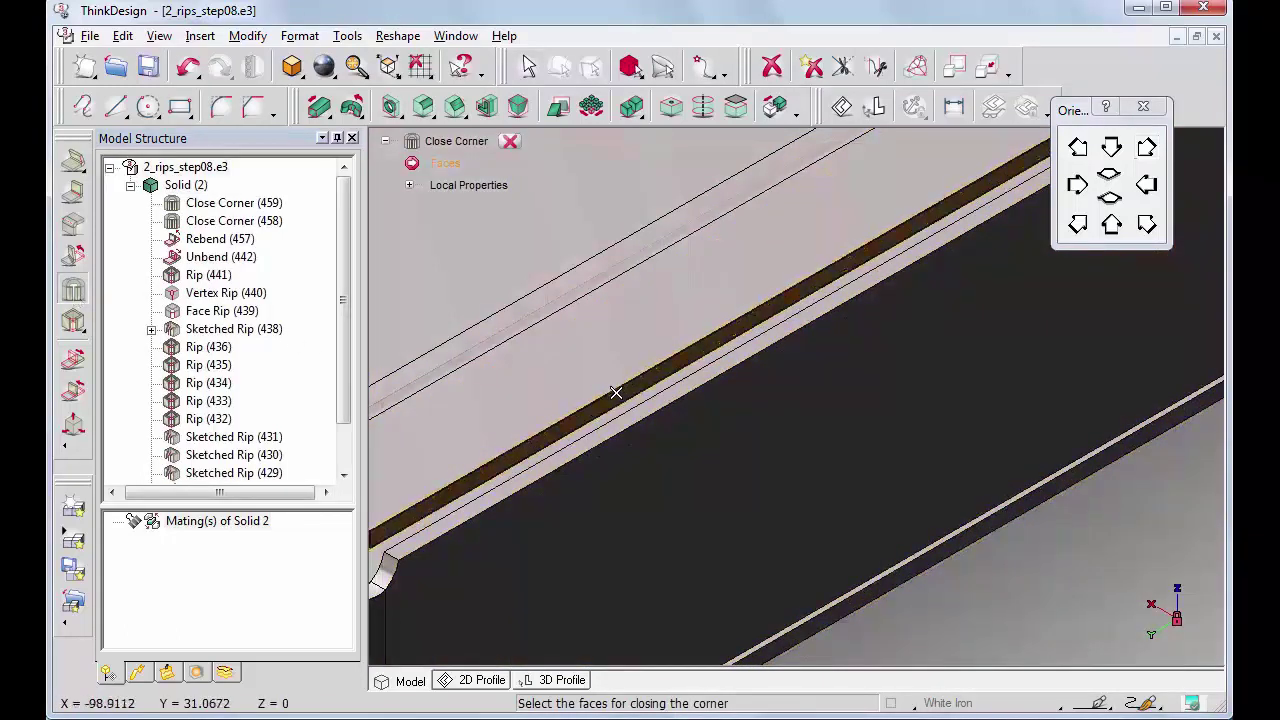
pyautogui.click(660, 388)
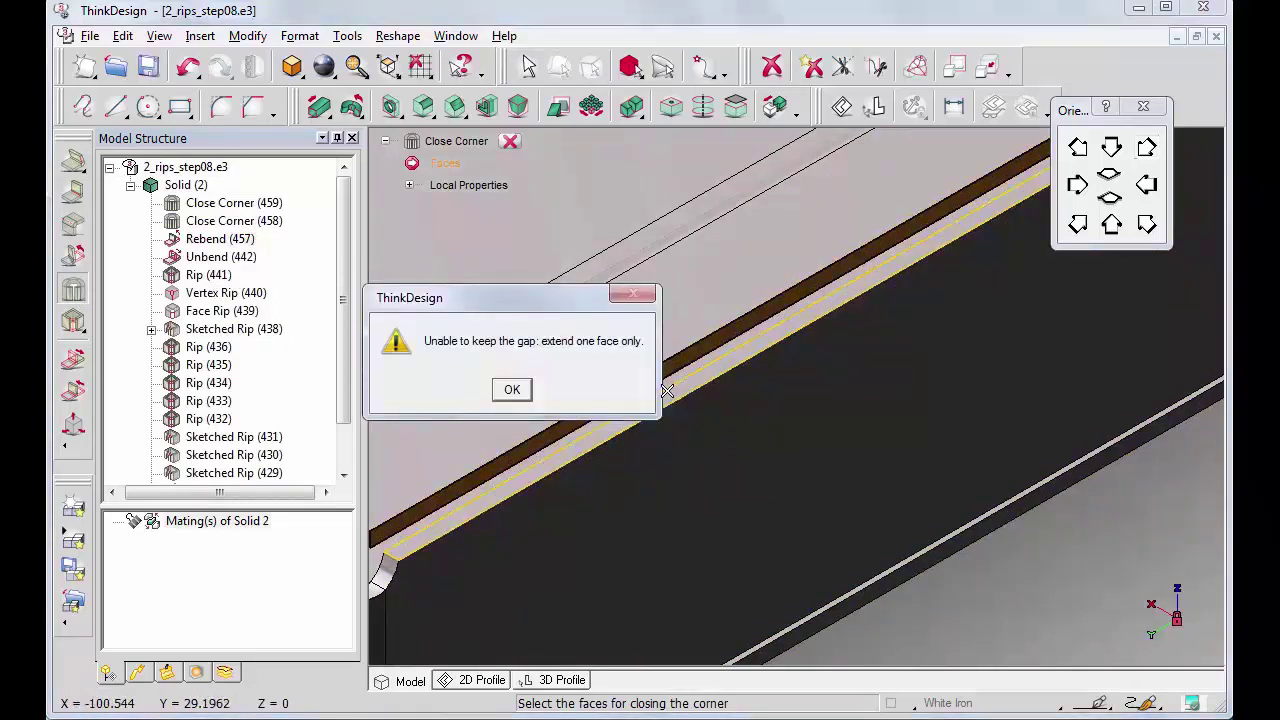
pyautogui.click(512, 389)
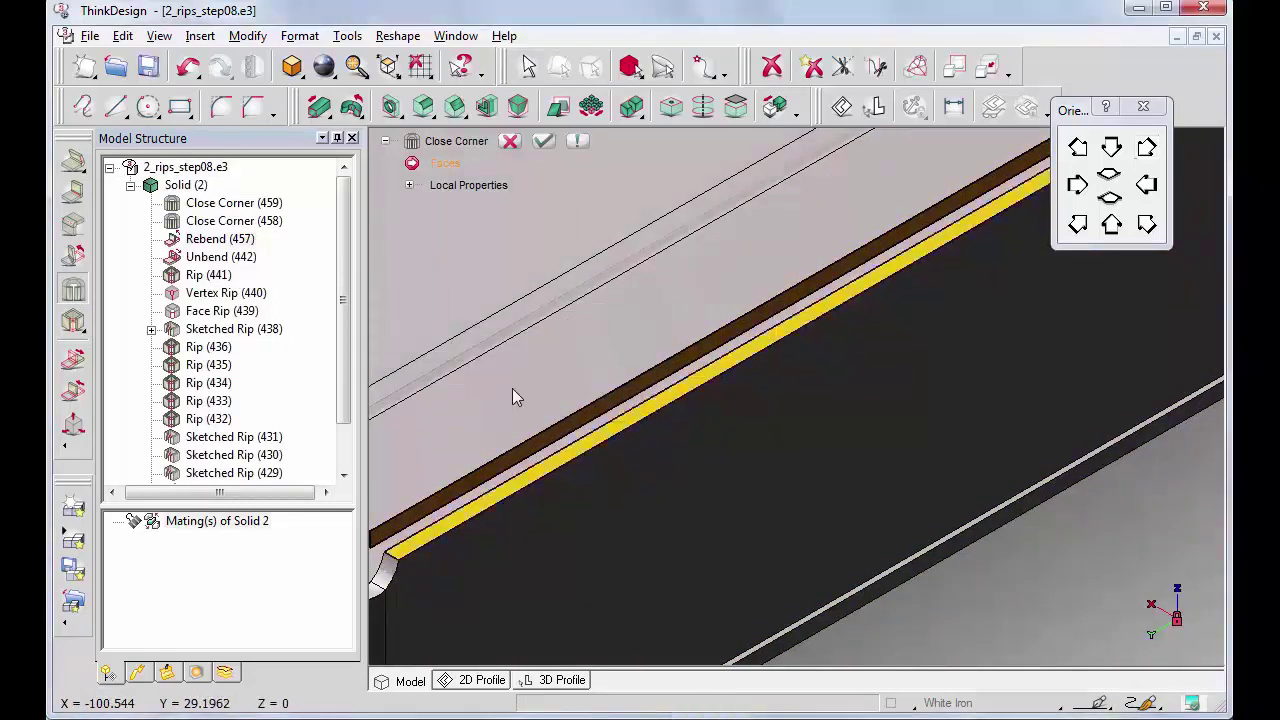
pyautogui.click(543, 141)
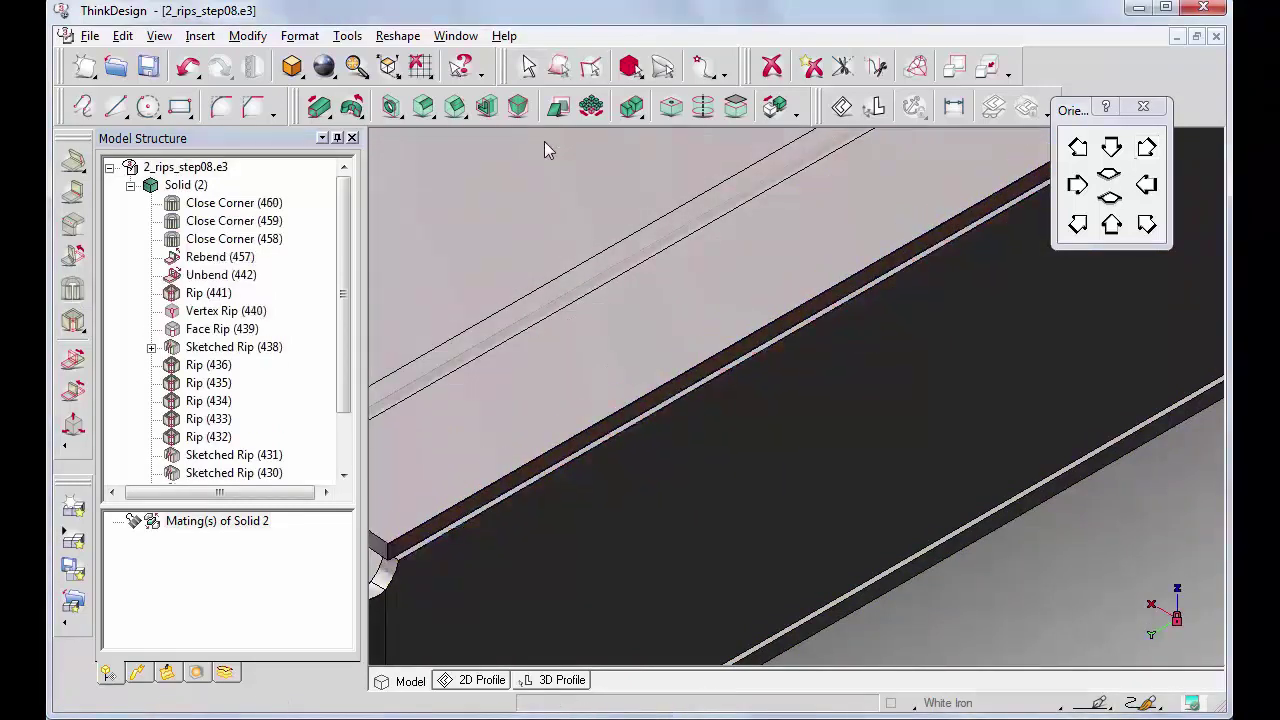
# Step: Redefine the newest Close Corner feature on the short straight wall, reversing its direction so the opposite face is extended
pyautogui.hotkey('alt', 'v')
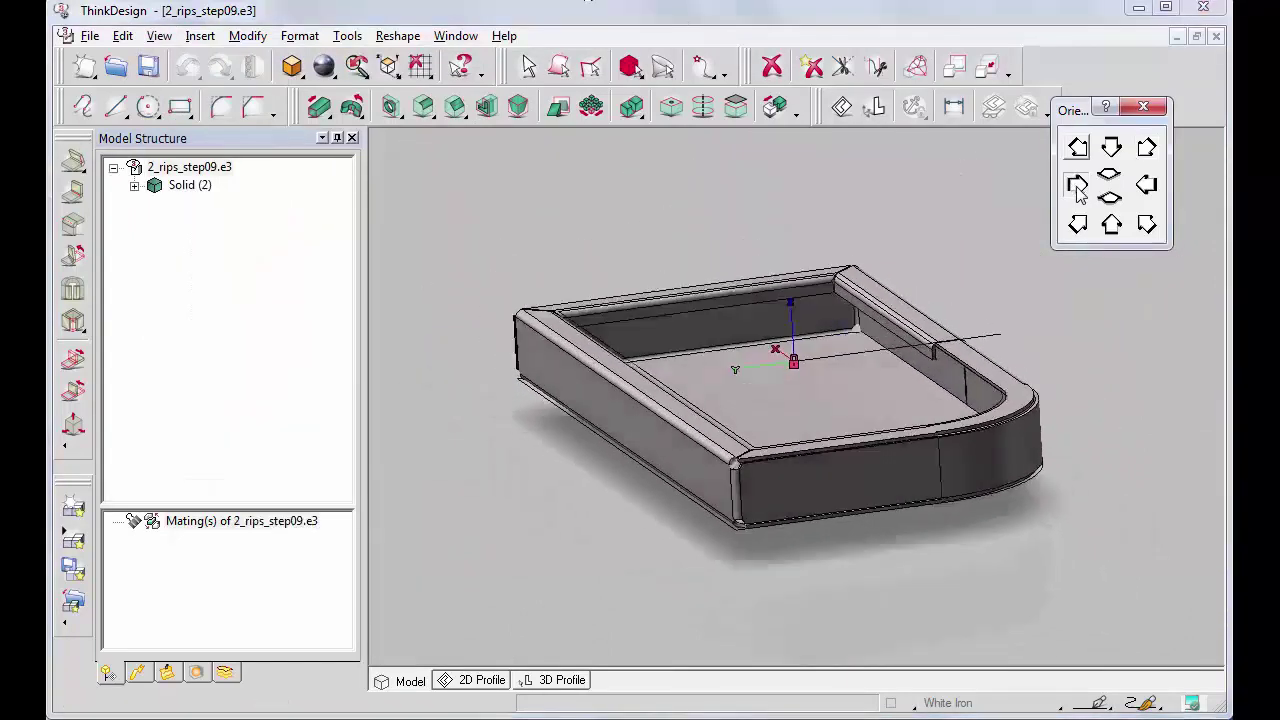
pyautogui.click(1077, 186)
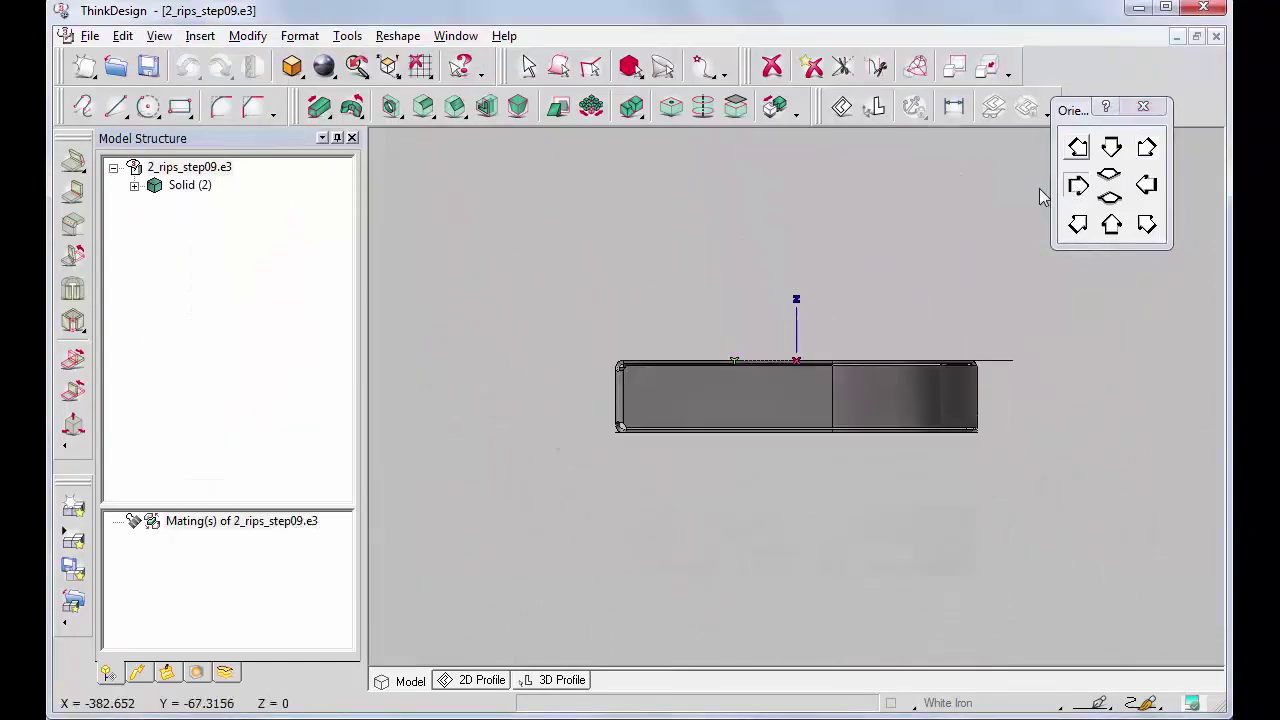
pyautogui.press('Down')
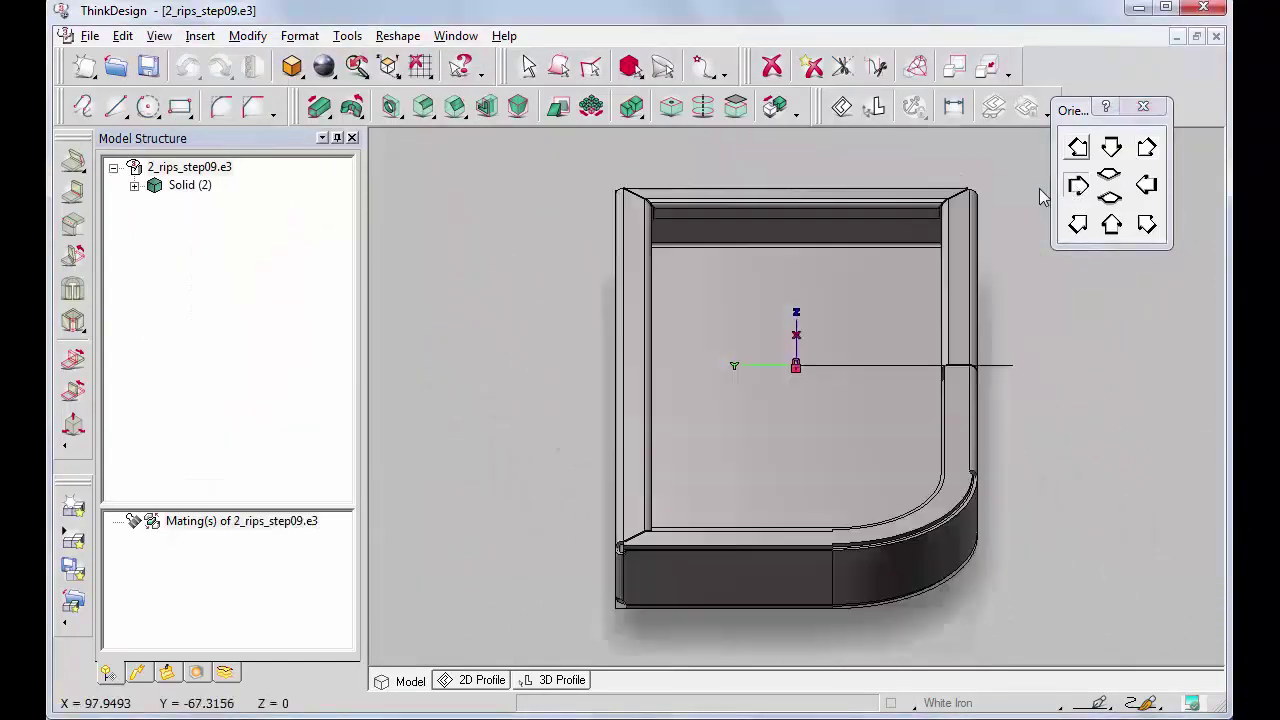
pyautogui.click(625, 550)
pyautogui.moveTo(625, 549); pyautogui.dragTo(976, 547)
pyautogui.click(976, 547)
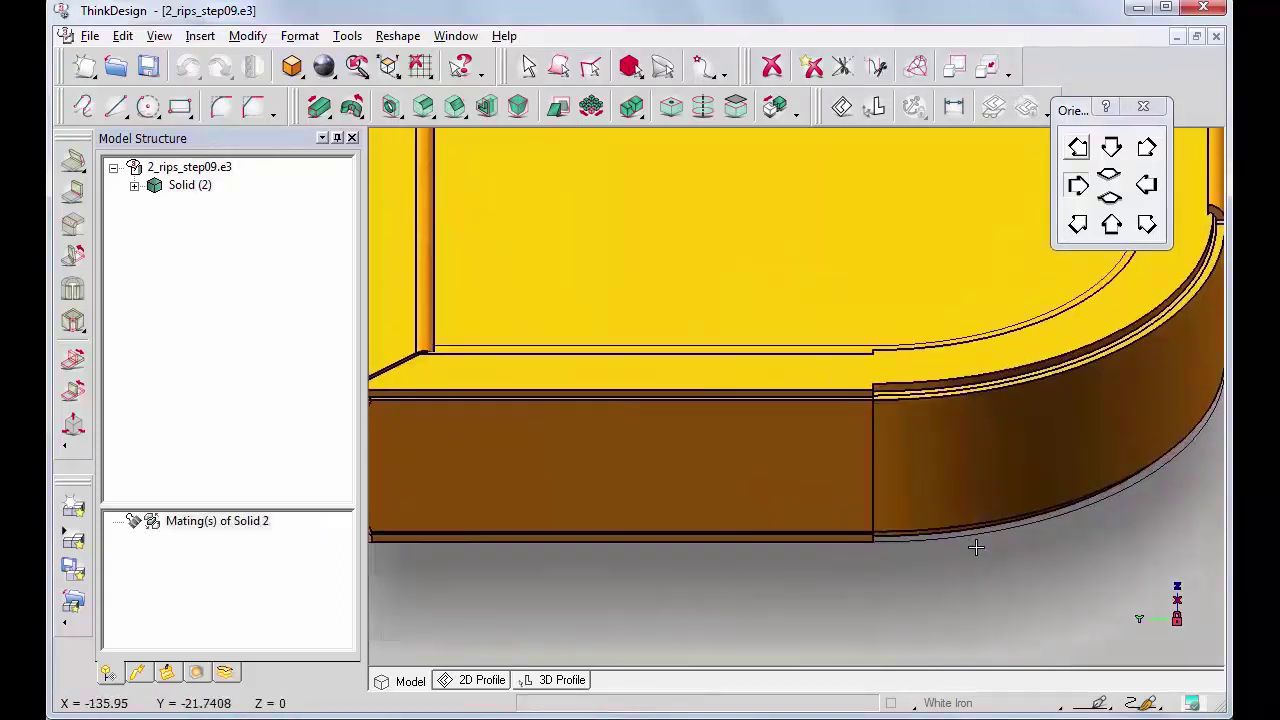
pyautogui.click(135, 186)
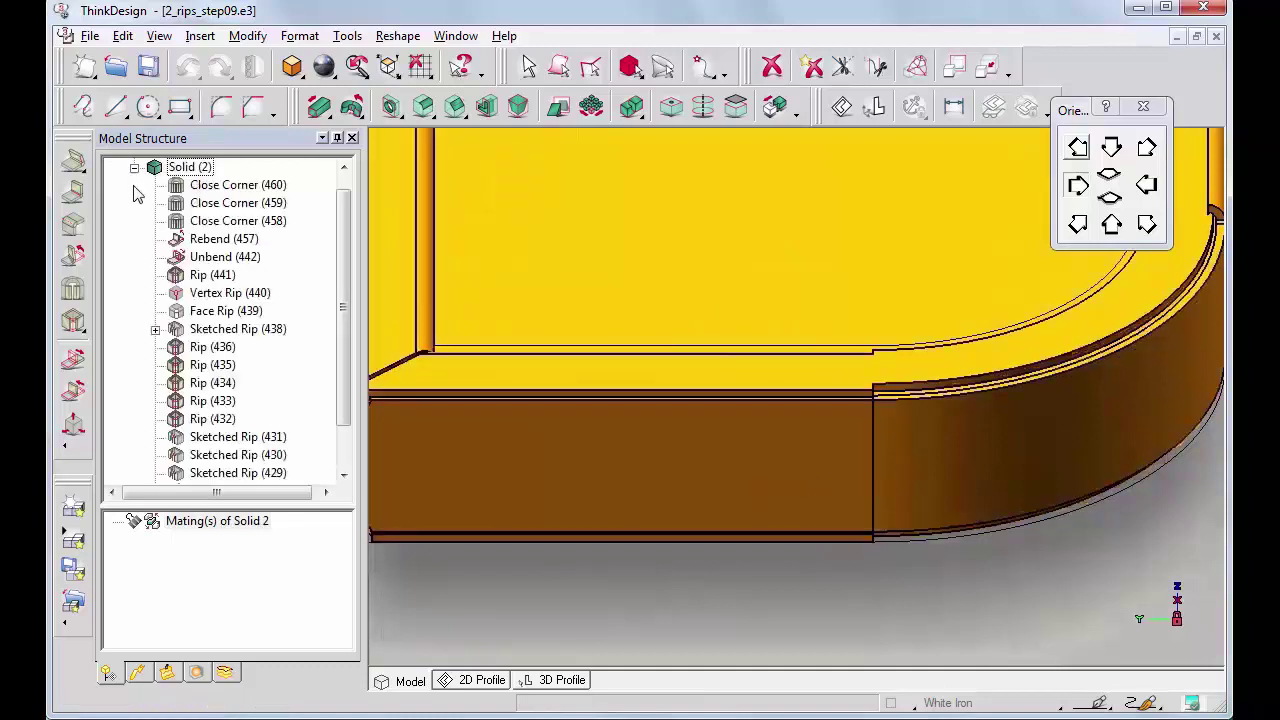
pyautogui.click(220, 186)
pyautogui.rightClick(220, 186)
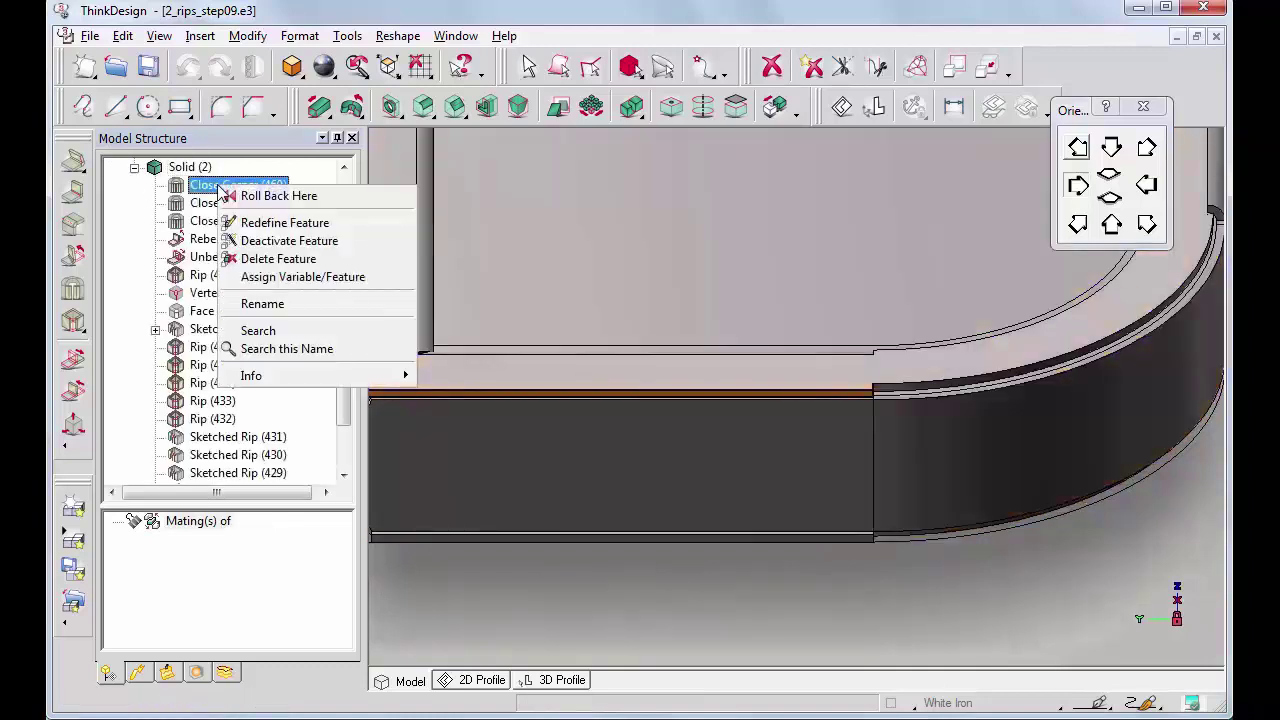
pyautogui.click(280, 223)
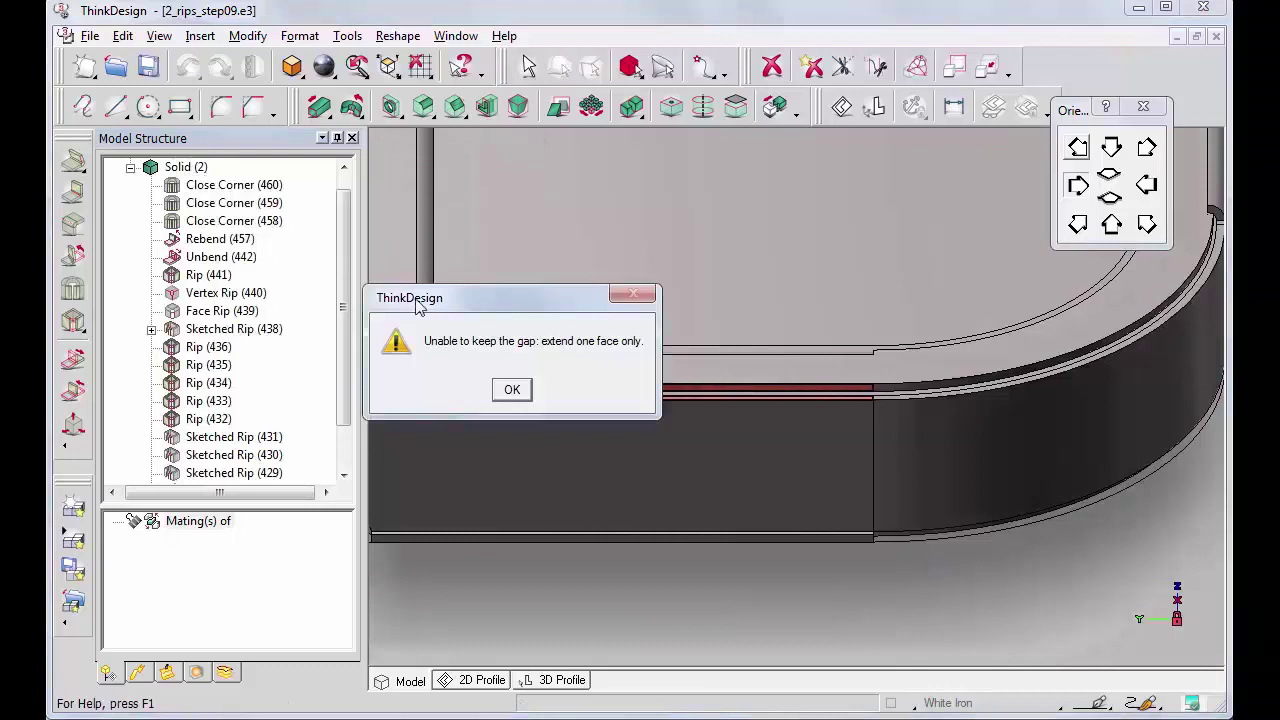
pyautogui.click(512, 390)
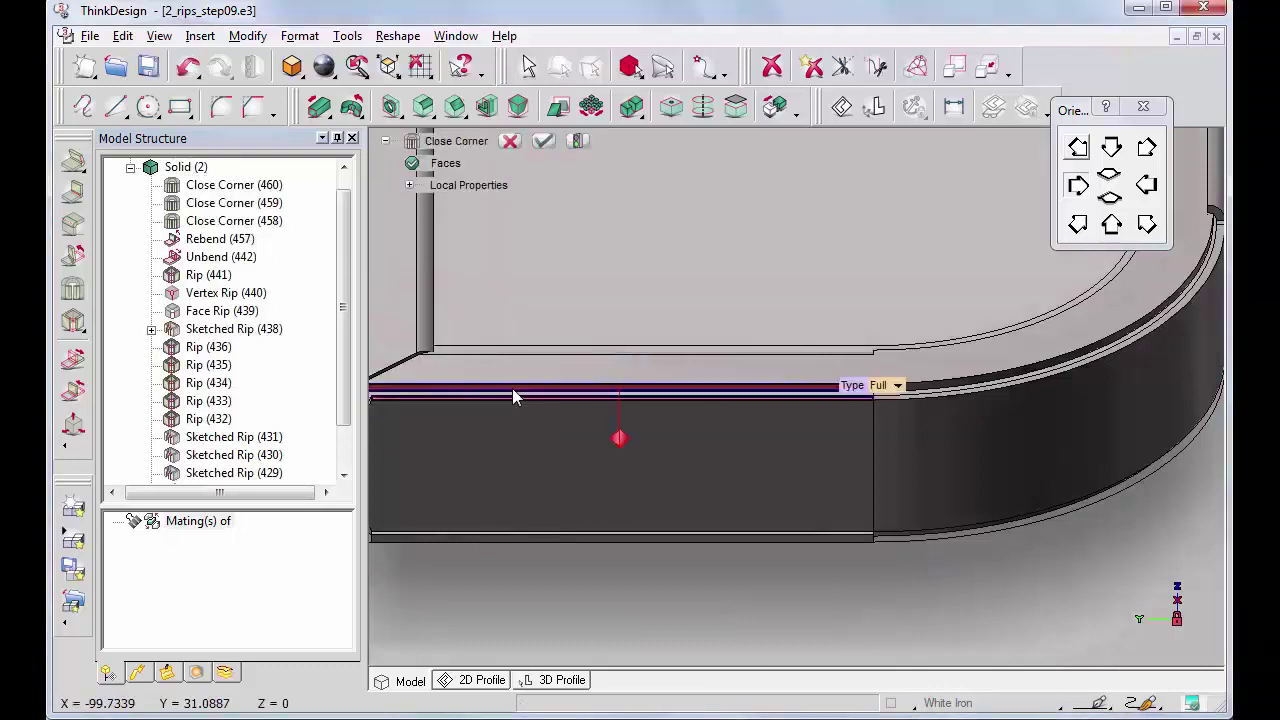
pyautogui.click(618, 436)
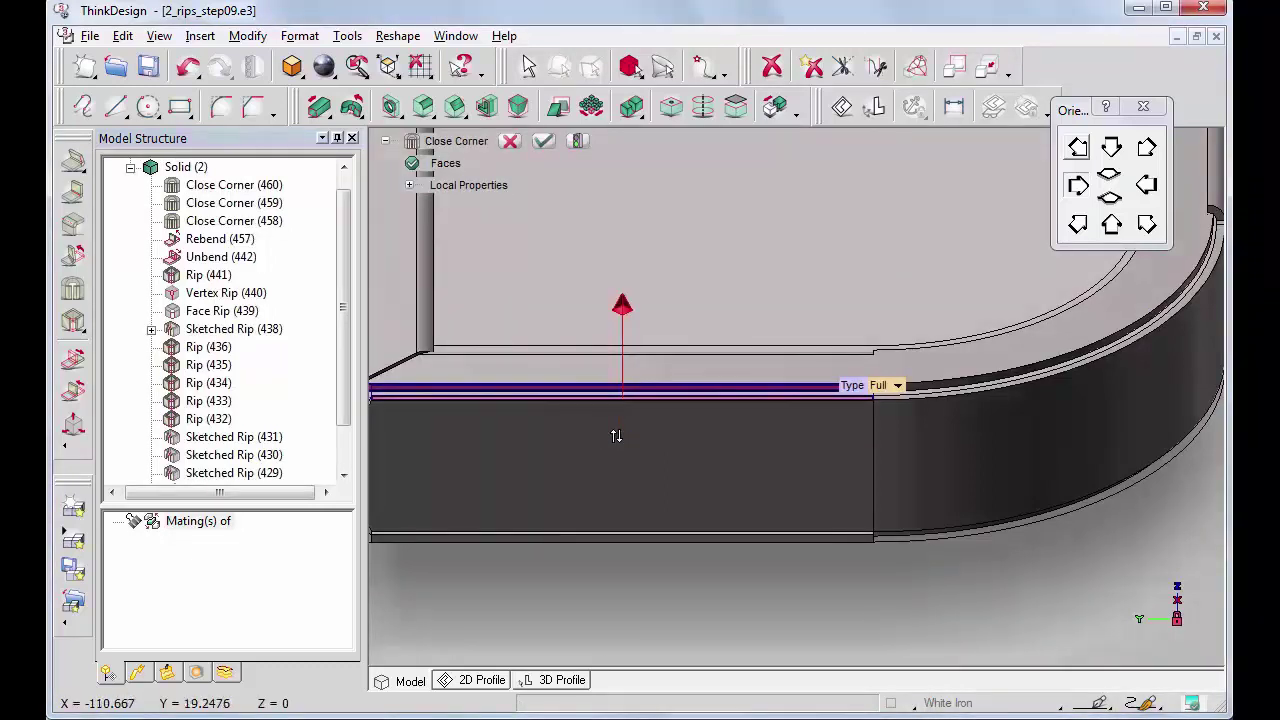
pyautogui.click(578, 140)
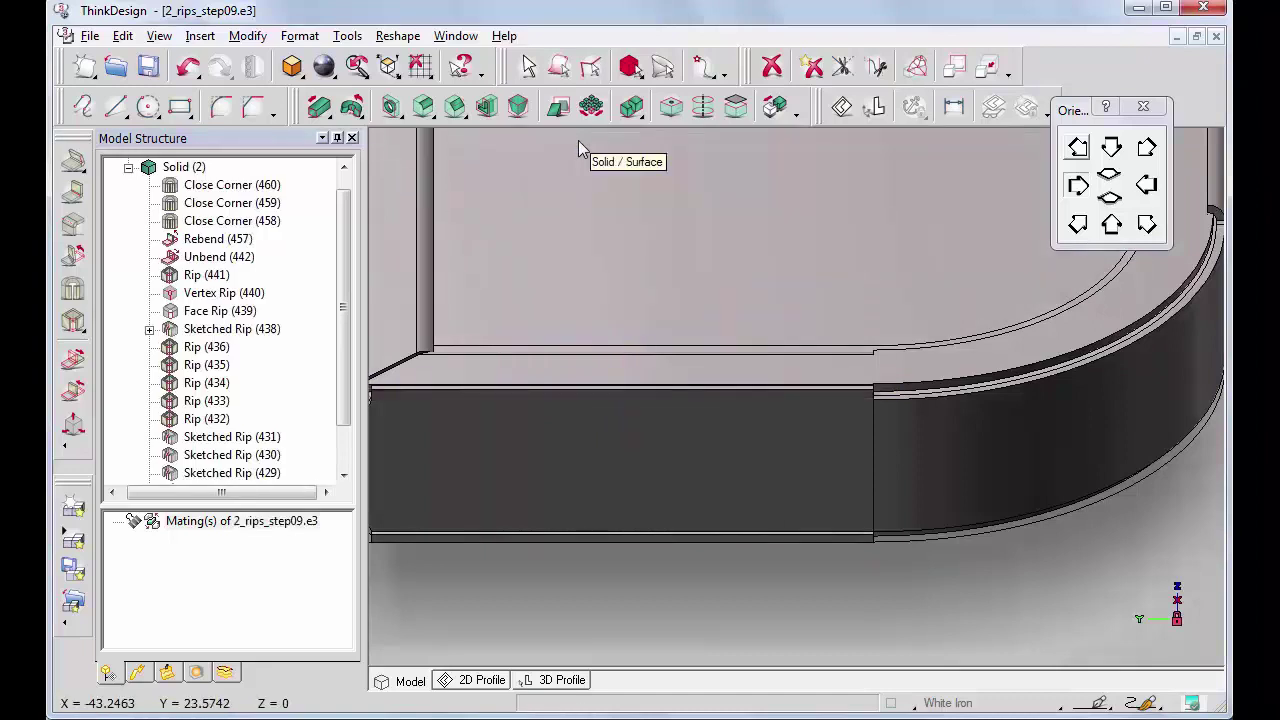
# Step: Use Move Faces to shift the upper edge face of the rounded corner wall by a Delta Z of 1.354 mm
pyautogui.click(249, 38)
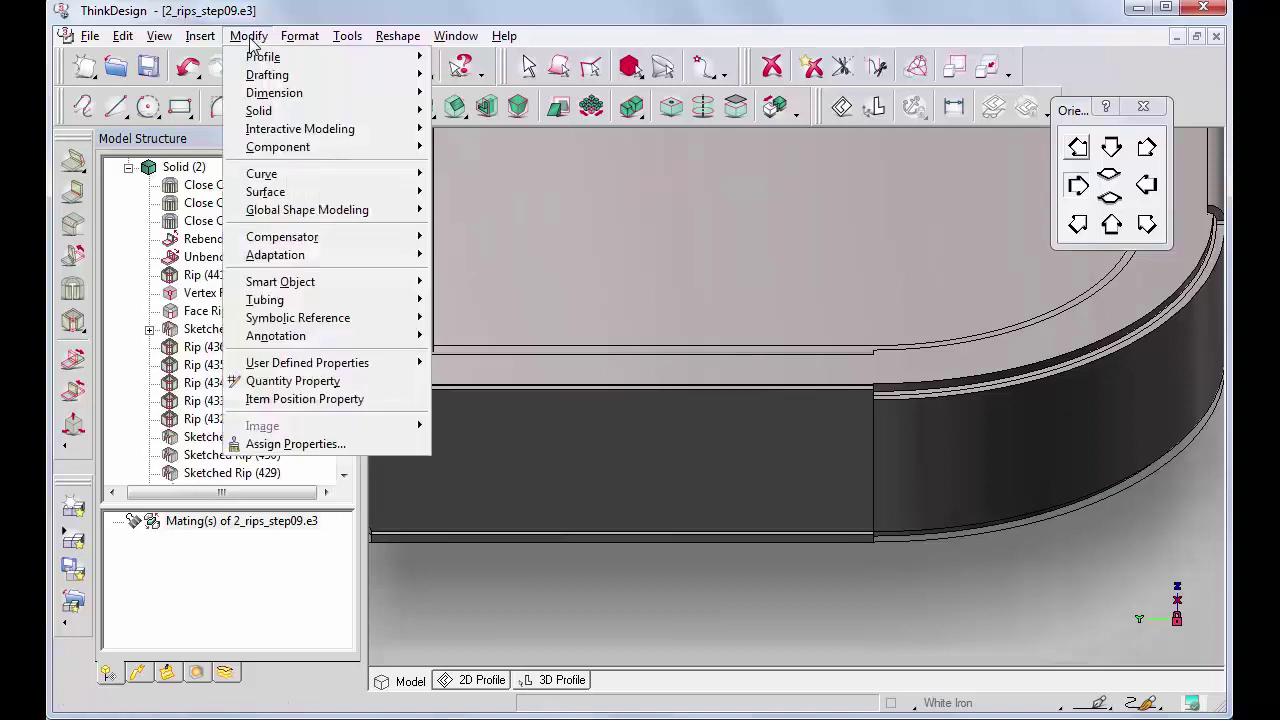
pyautogui.moveTo(422, 137)
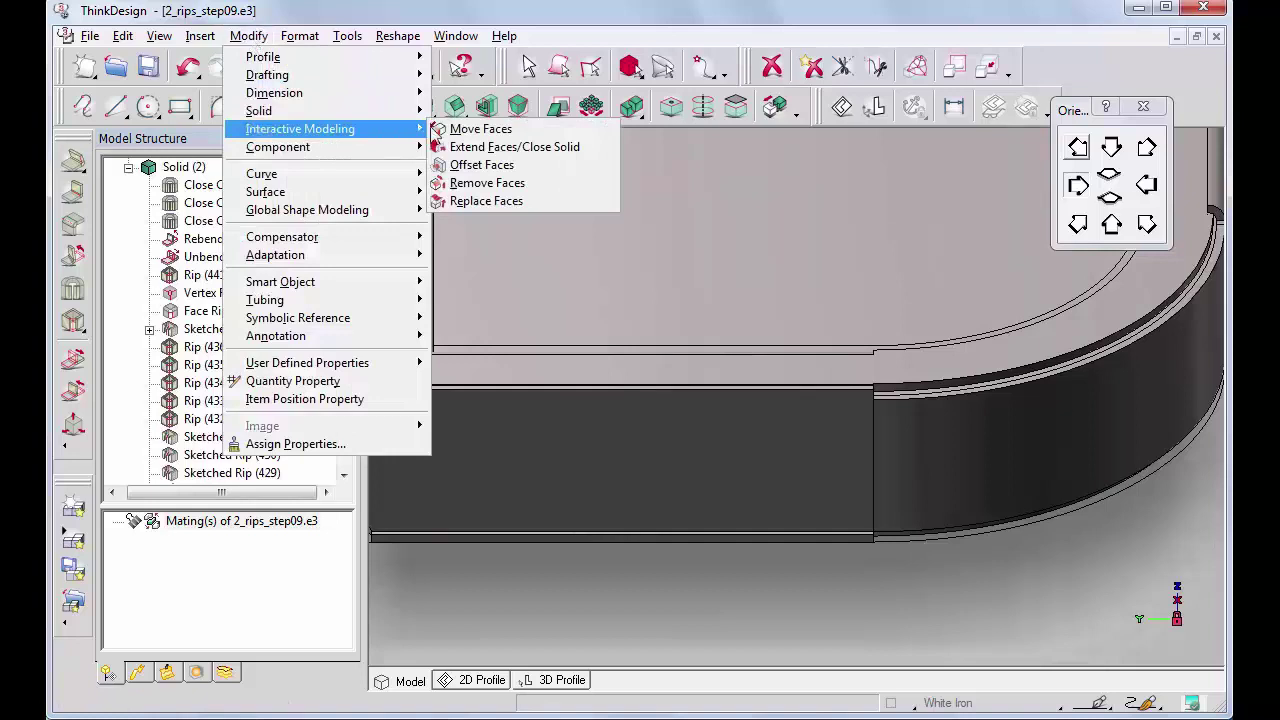
pyautogui.click(475, 129)
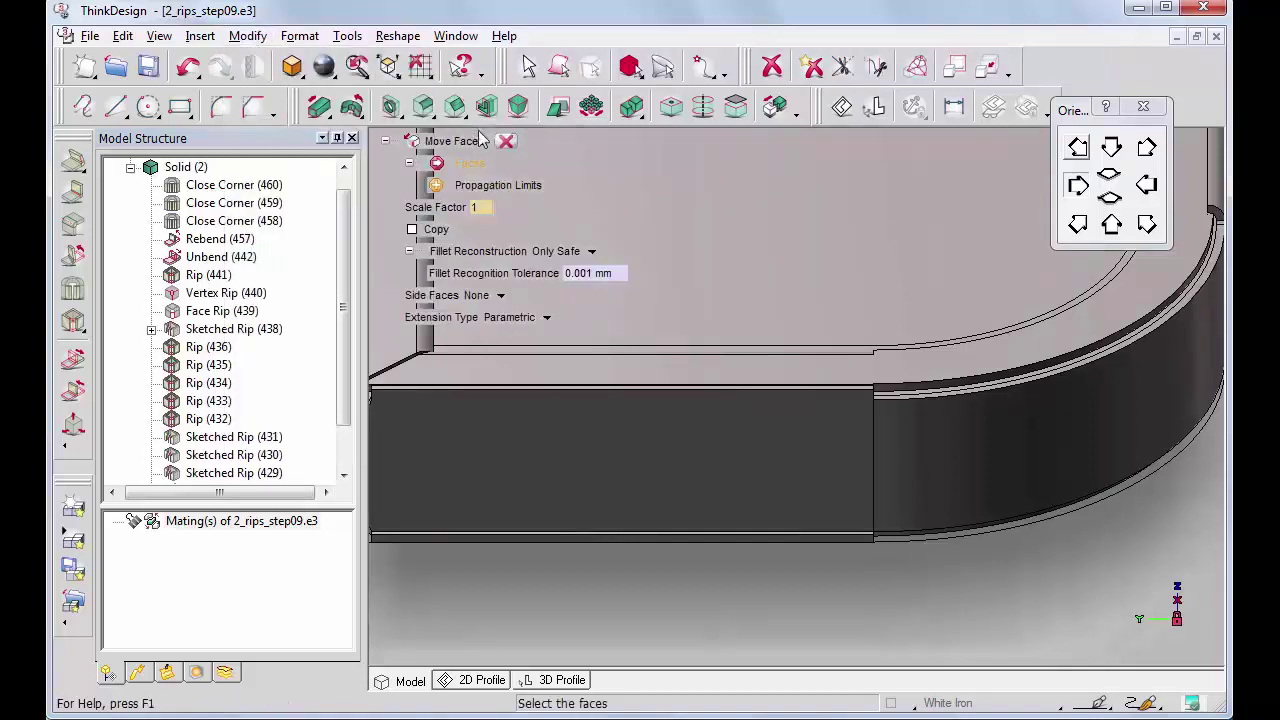
pyautogui.click(899, 397)
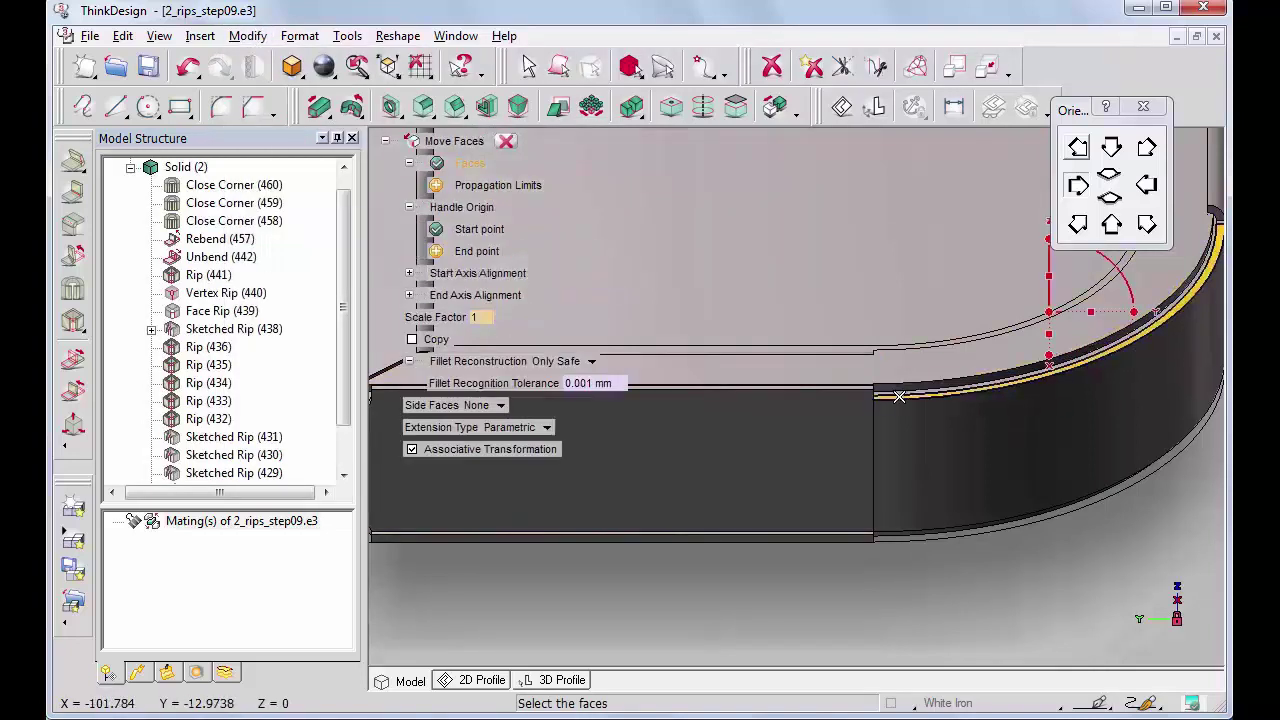
pyautogui.click(1047, 241)
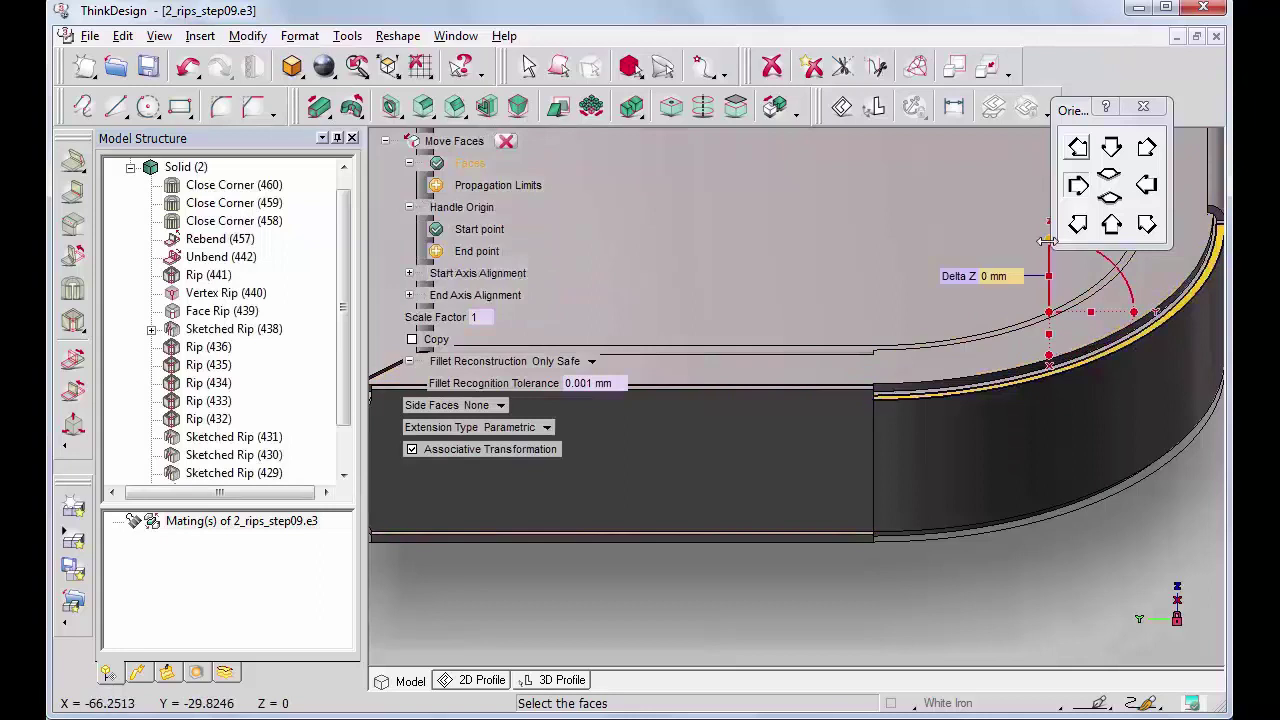
pyautogui.click(990, 277)
pyautogui.write('1.354')
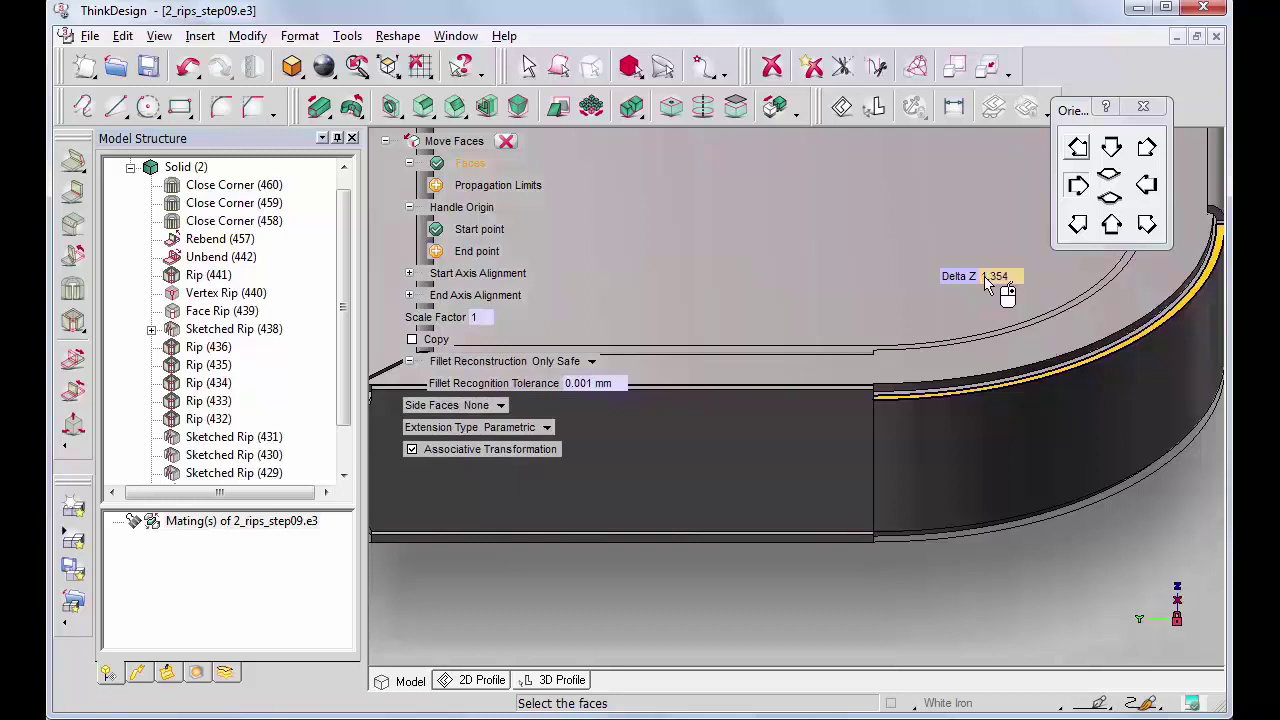
pyautogui.click(986, 285)
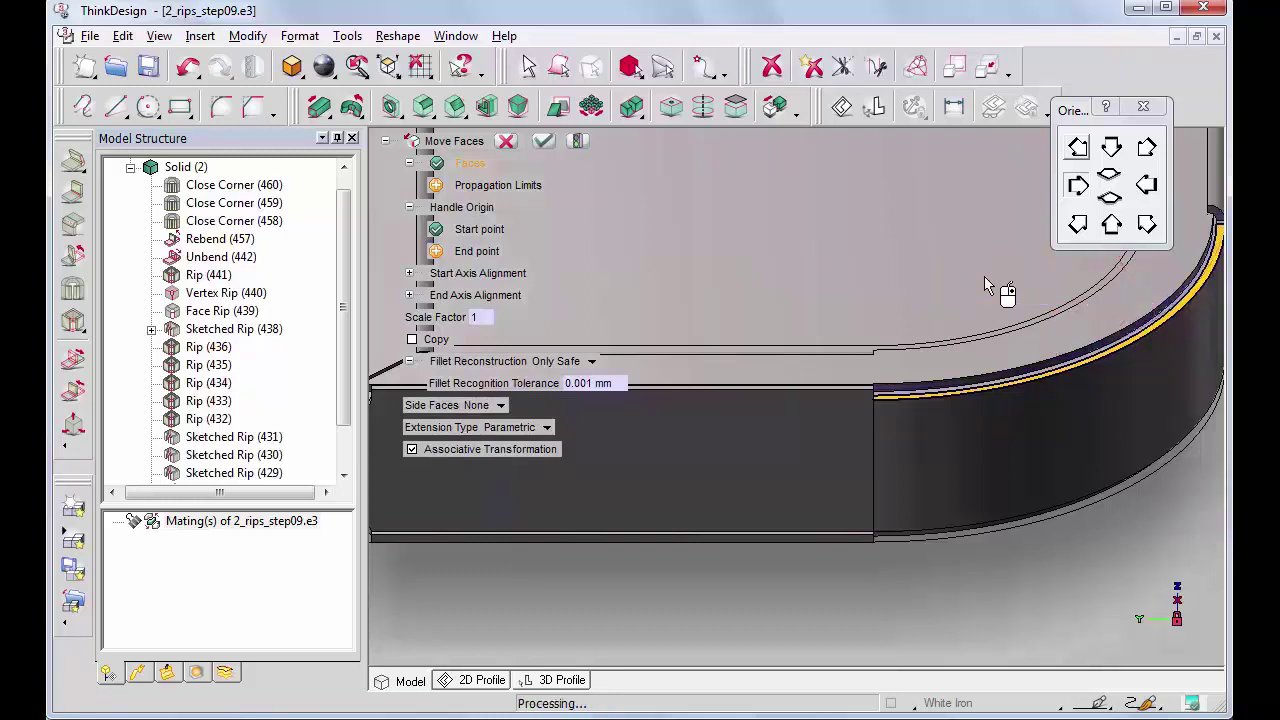
pyautogui.click(507, 141)
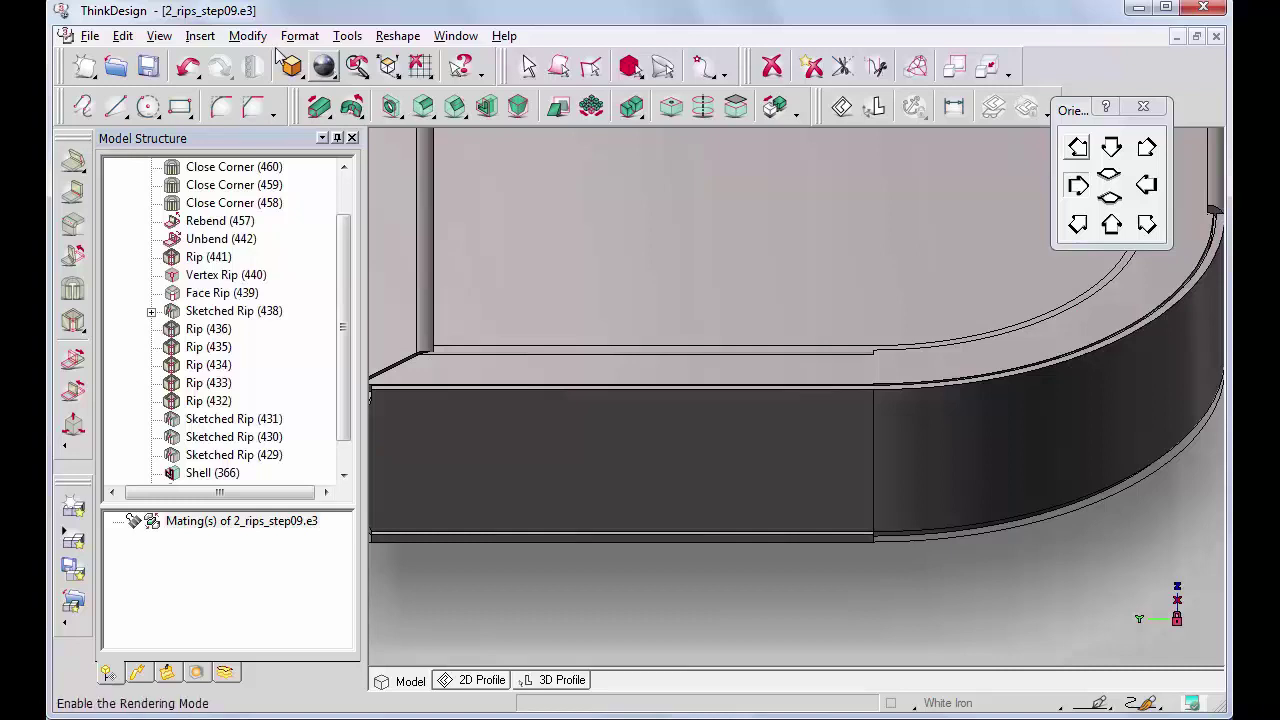
# Step: Use Offset Faces to extend the lower edge face of the rounded corner wall by 1.35 mm
pyautogui.click(248, 36)
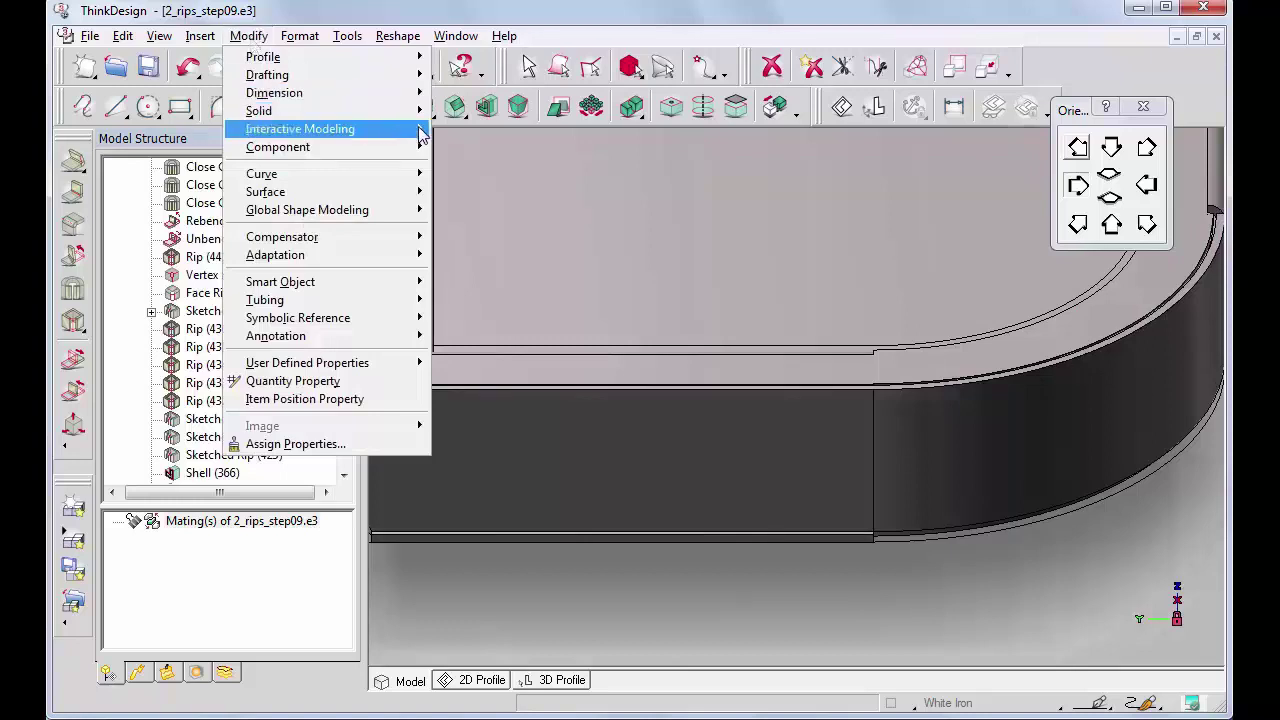
pyautogui.moveTo(421, 131)
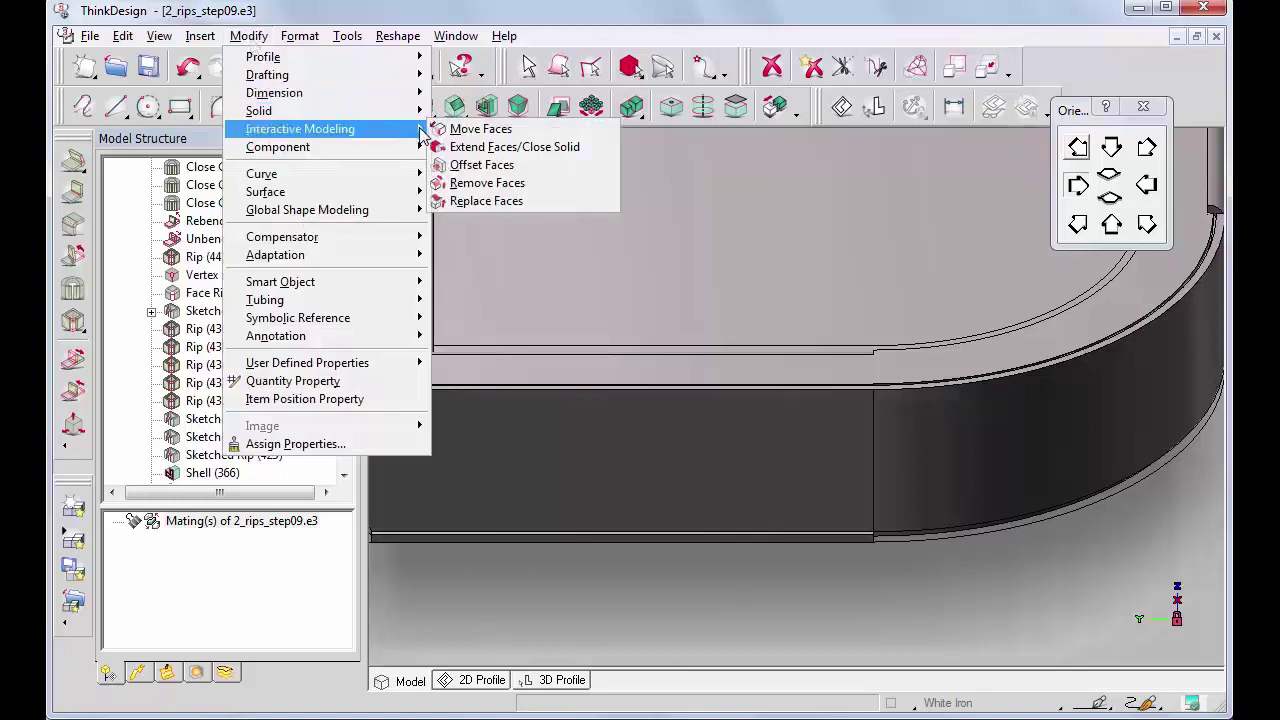
pyautogui.click(475, 165)
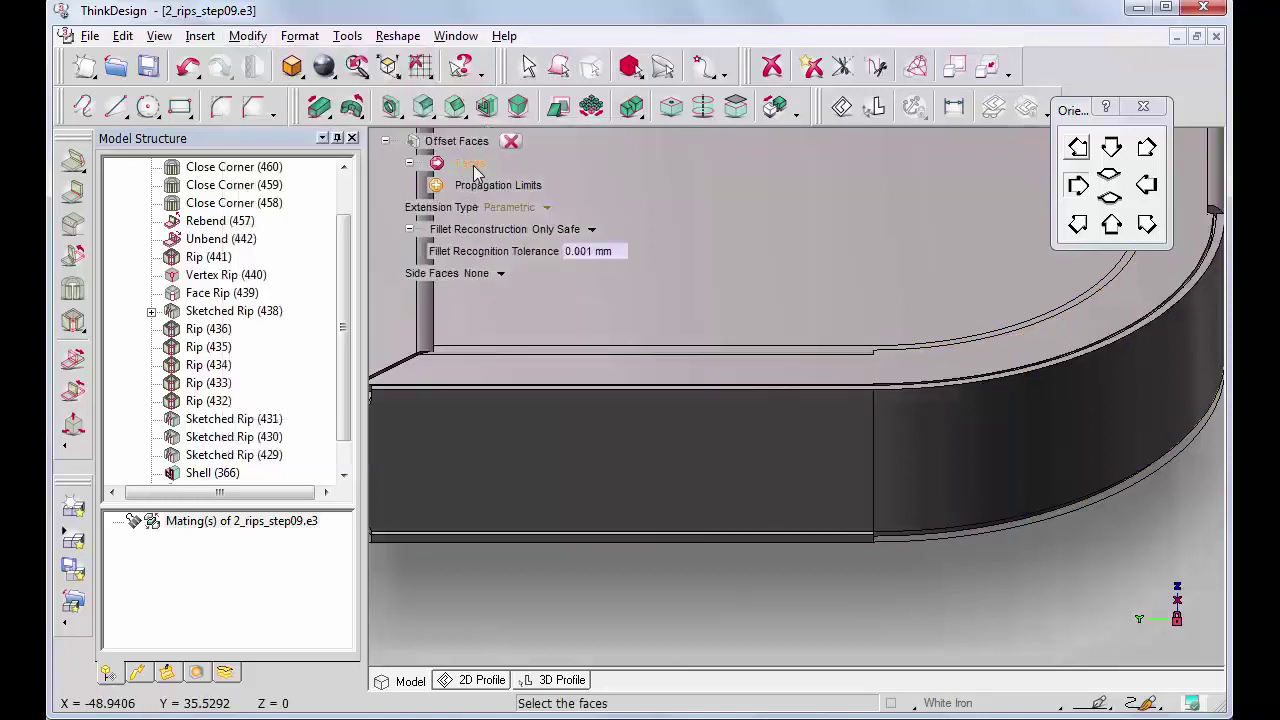
pyautogui.click(879, 533)
pyautogui.click(1112, 457)
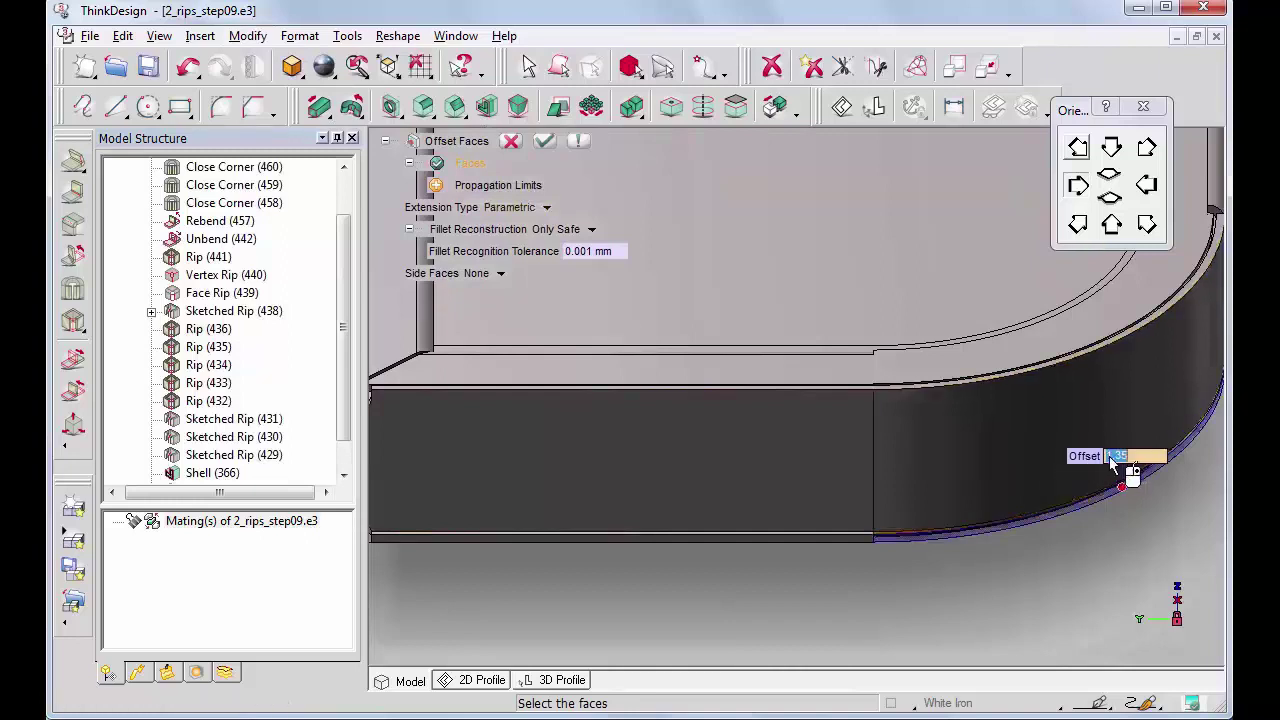
pyautogui.write('1.35')
pyautogui.press('Return')
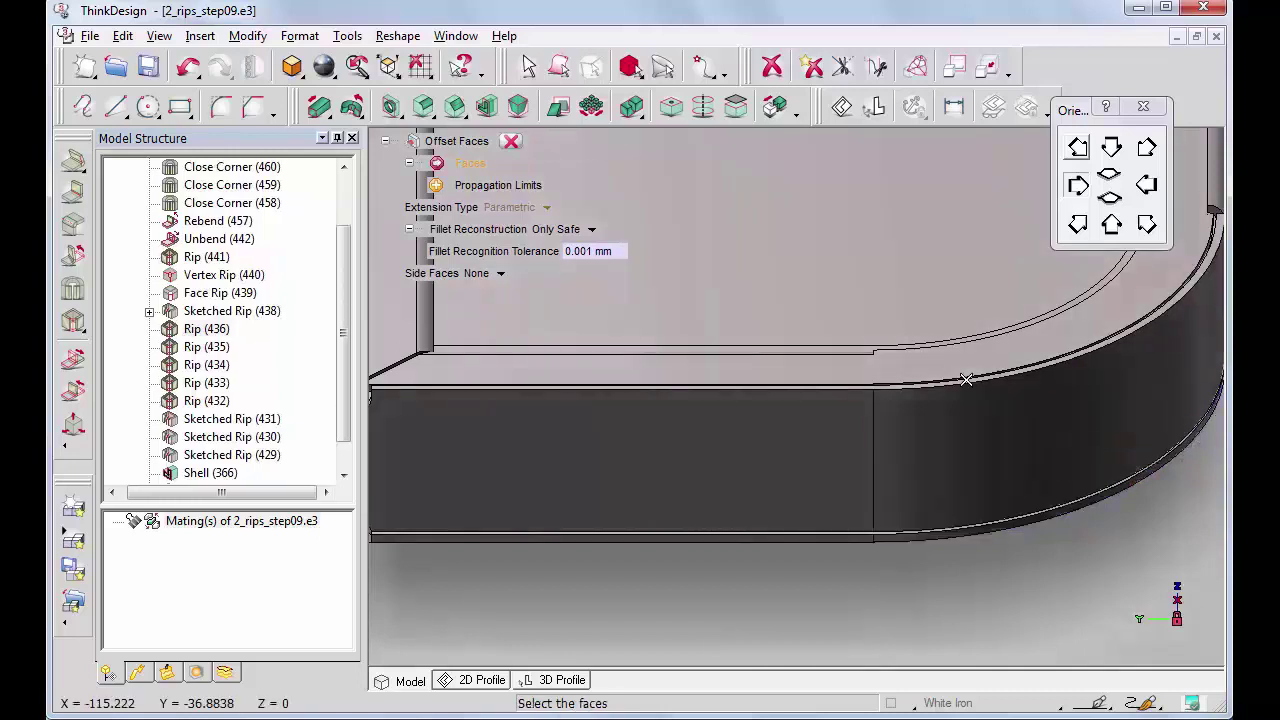
pyautogui.click(510, 141)
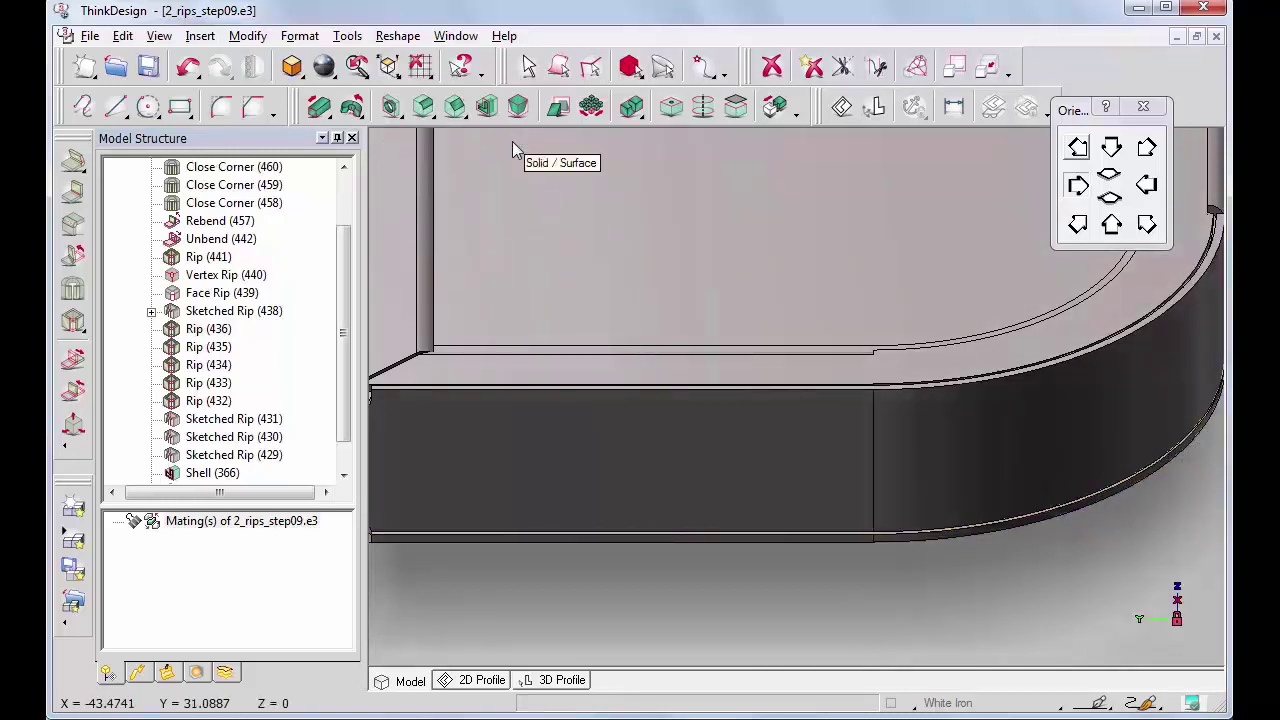
# Step: Unbend the whole part with type Global, keeping the inner base face fixed, and view the flat pattern from above
pyautogui.click(1078, 225)
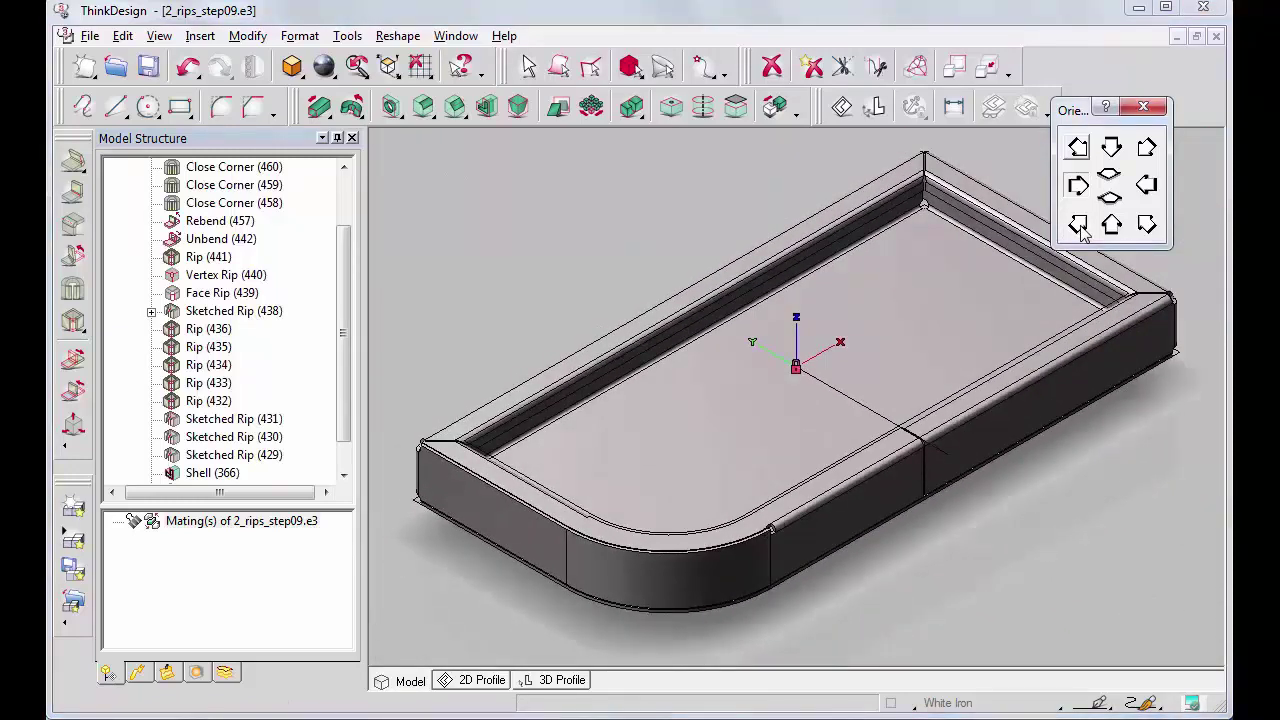
pyautogui.click(75, 366)
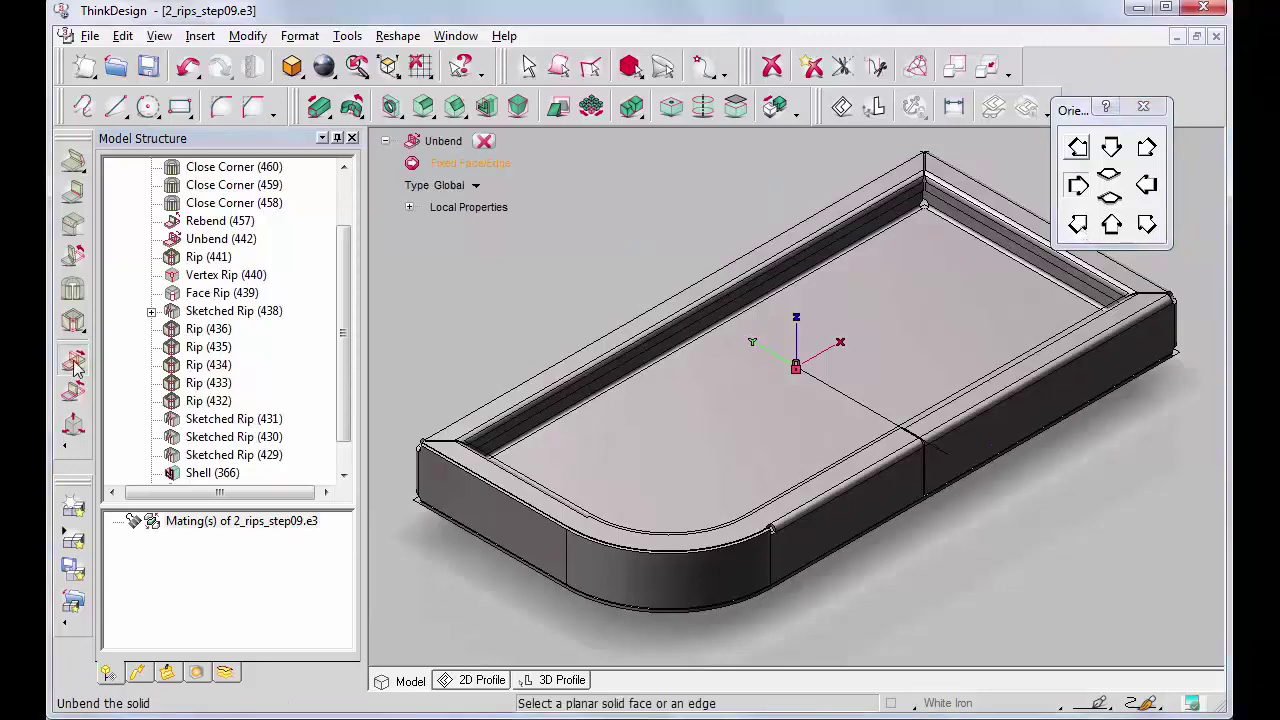
pyautogui.click(497, 456)
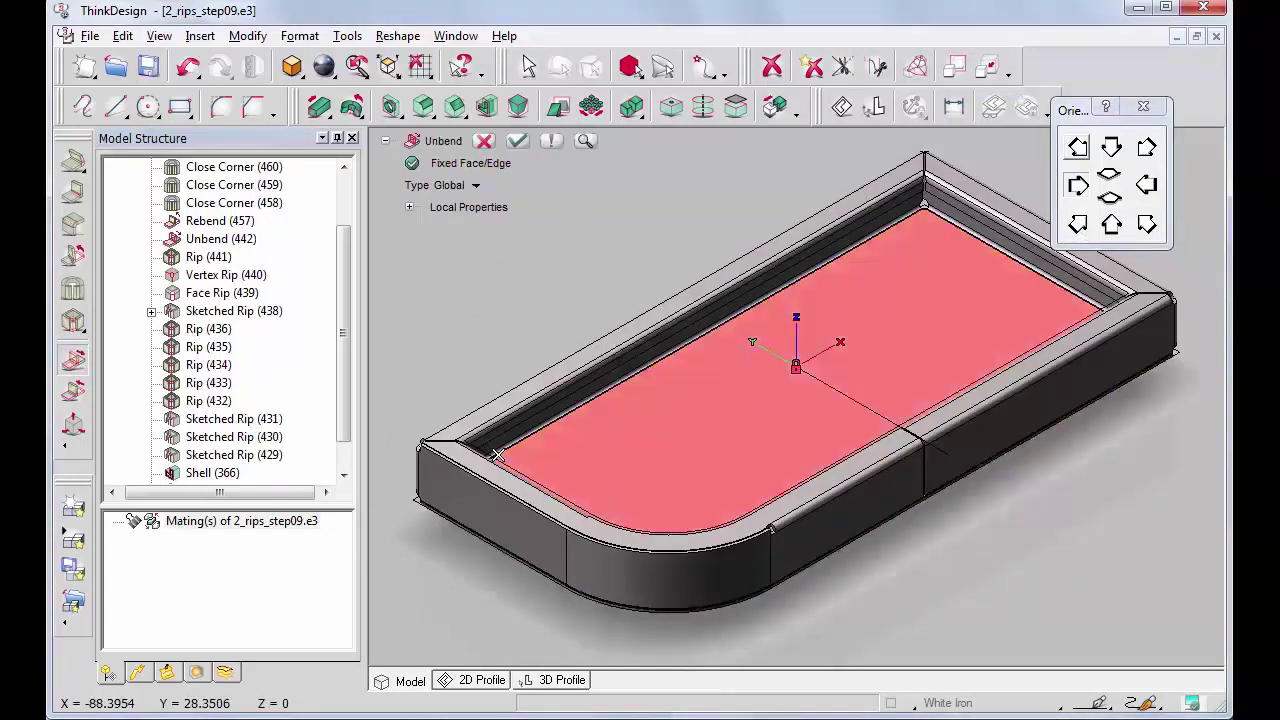
pyautogui.click(517, 141)
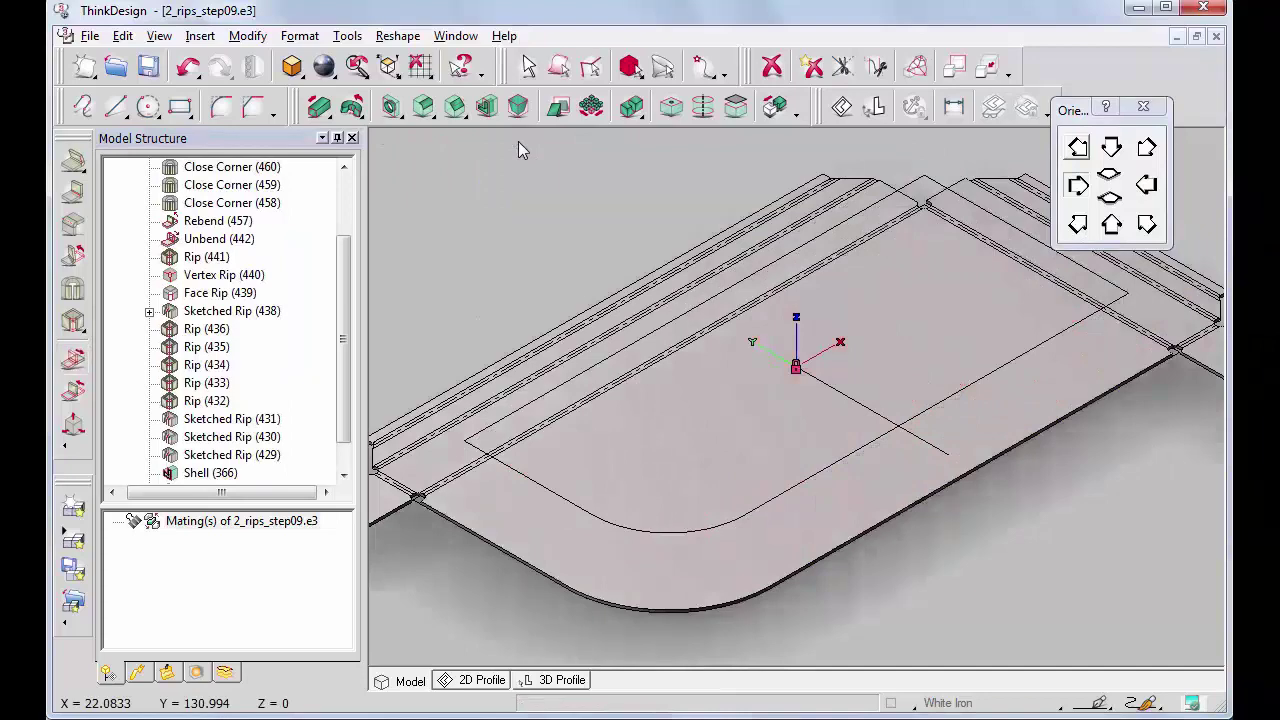
pyautogui.click(1111, 147)
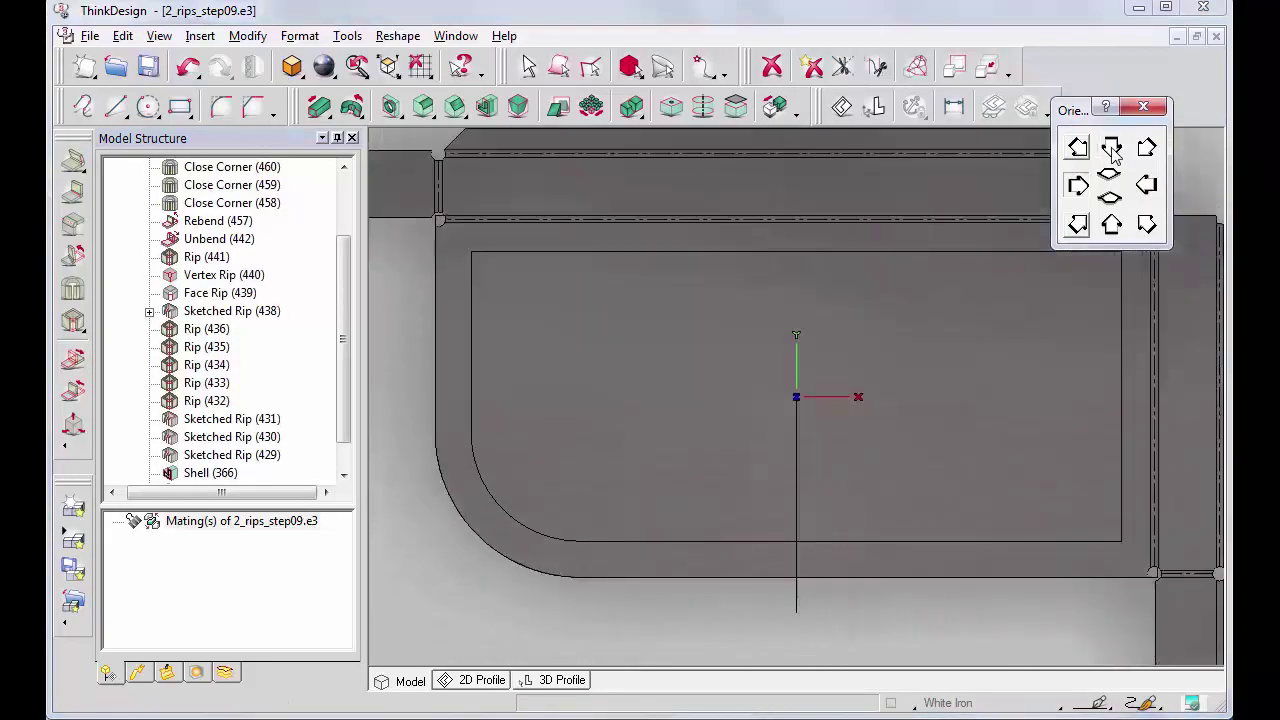